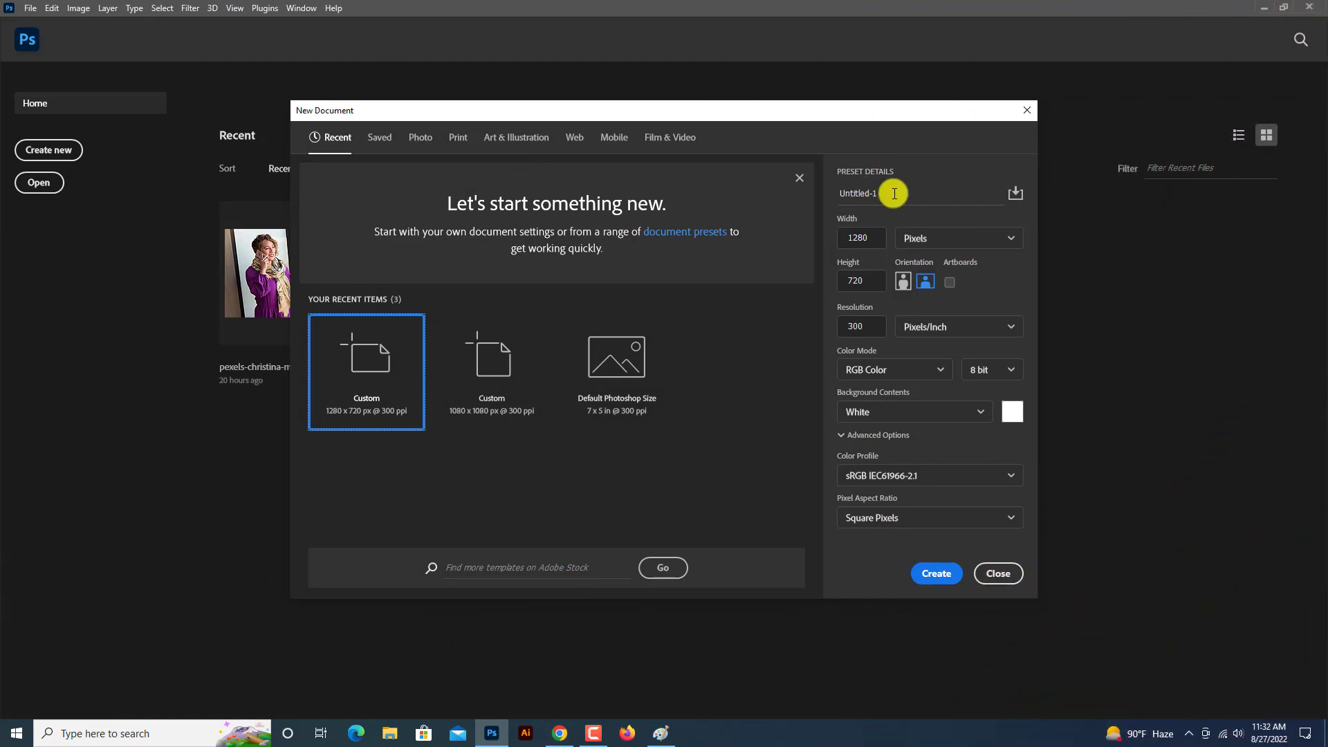
Step: Name the new document 'Ads banner', set width and height to 1600 px, and create it
double_click(894, 193)
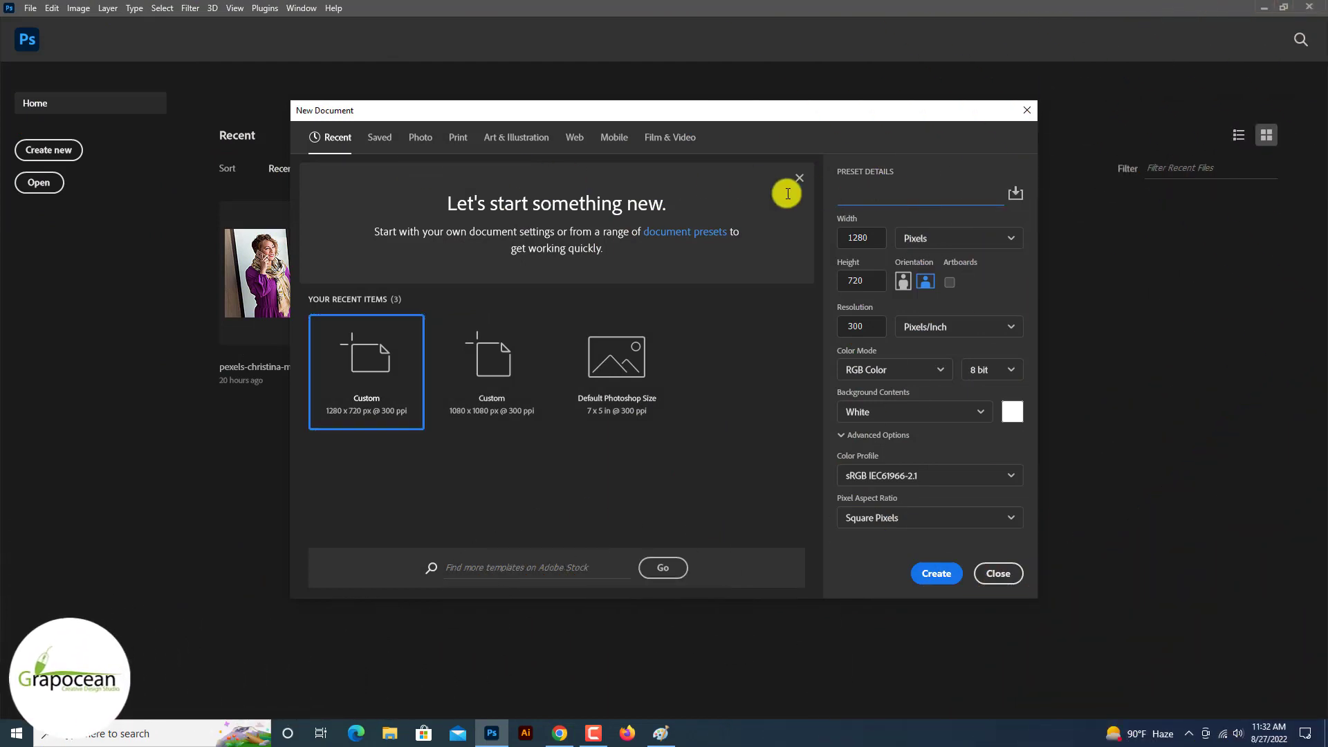
text(Adsban)
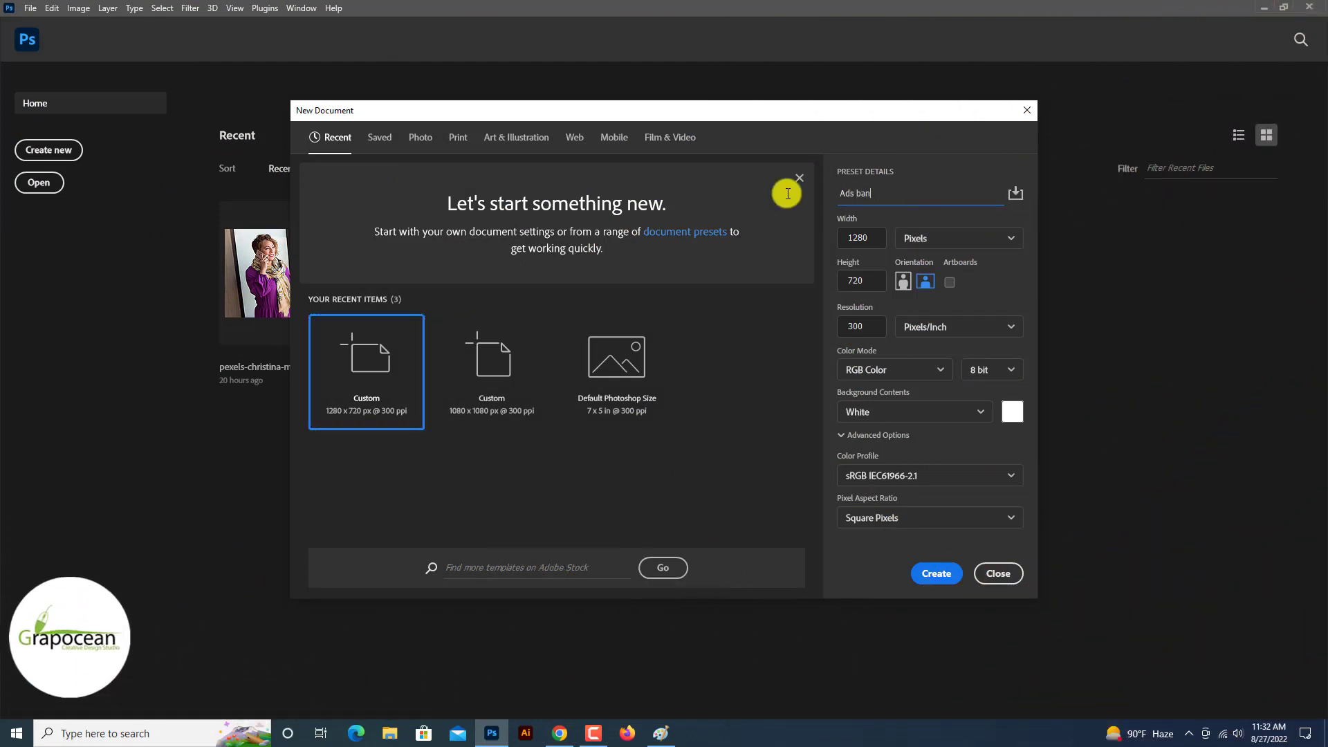
text(ner)
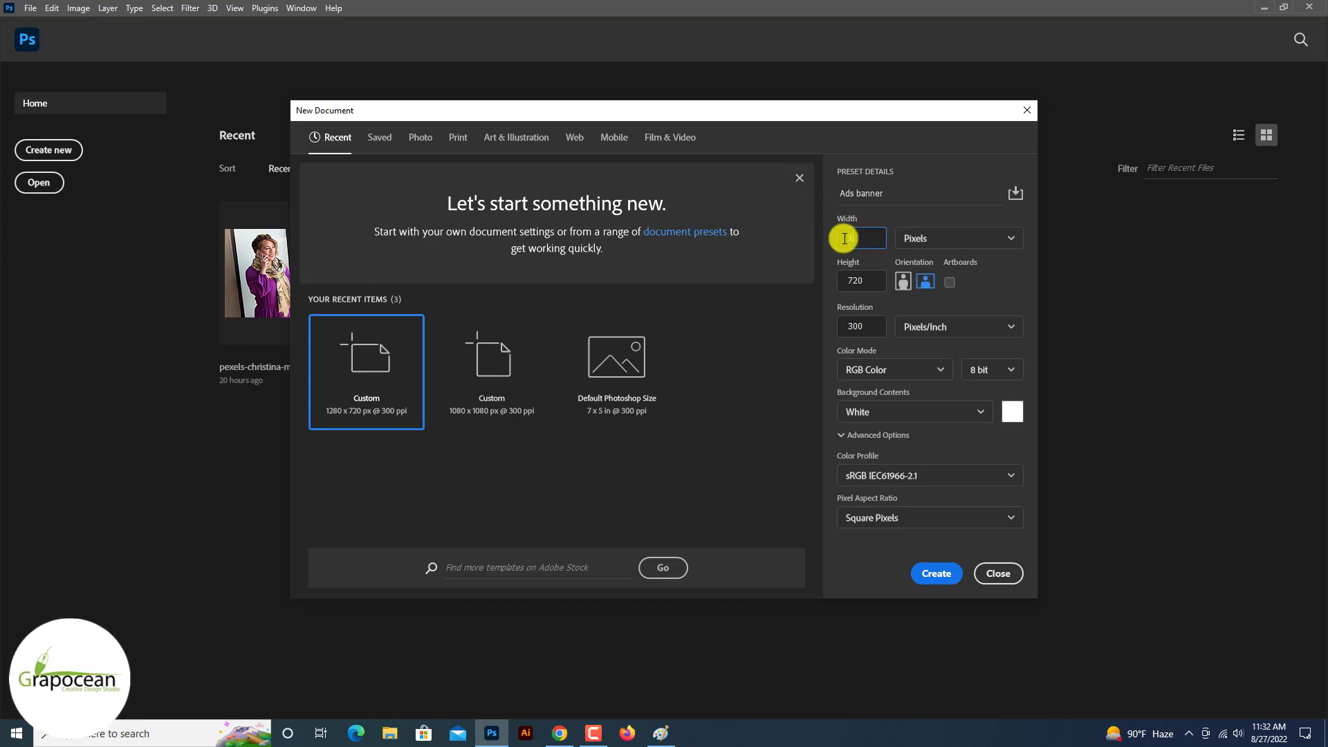
key(Tab)
text(1)
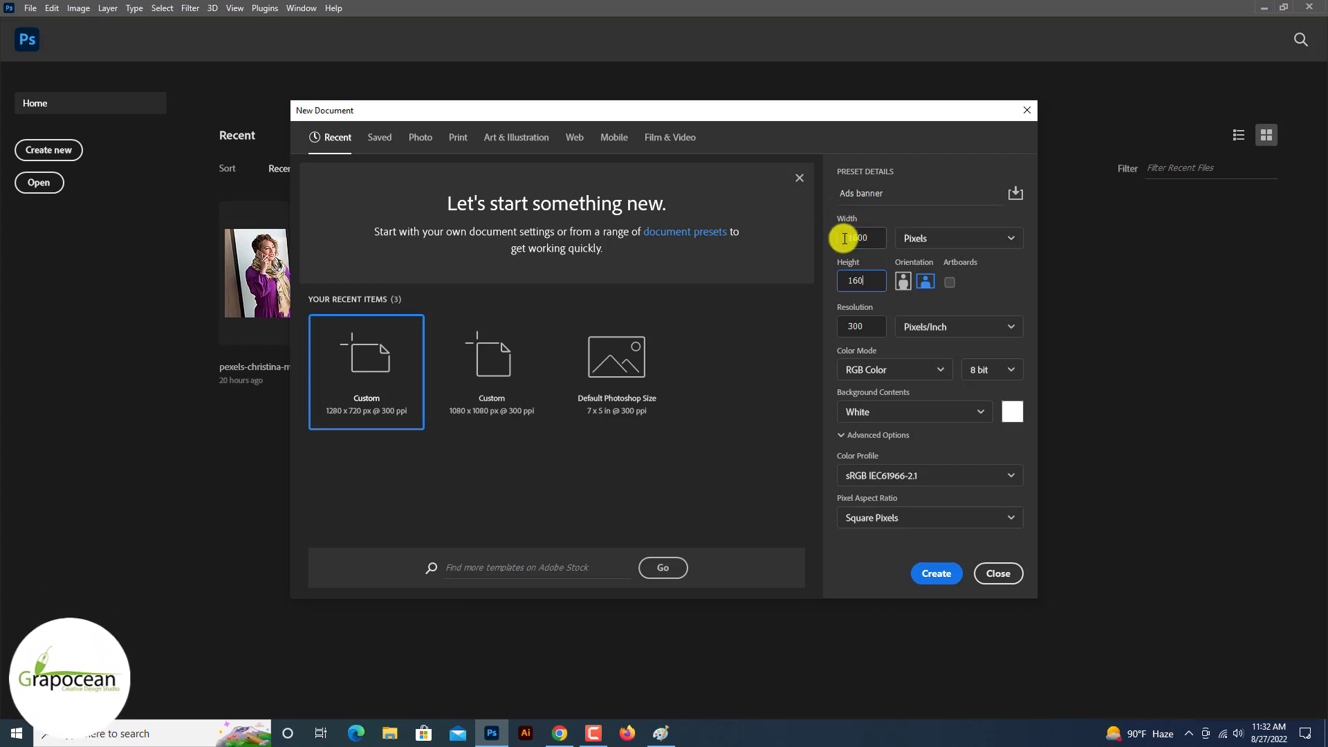
click(938, 574)
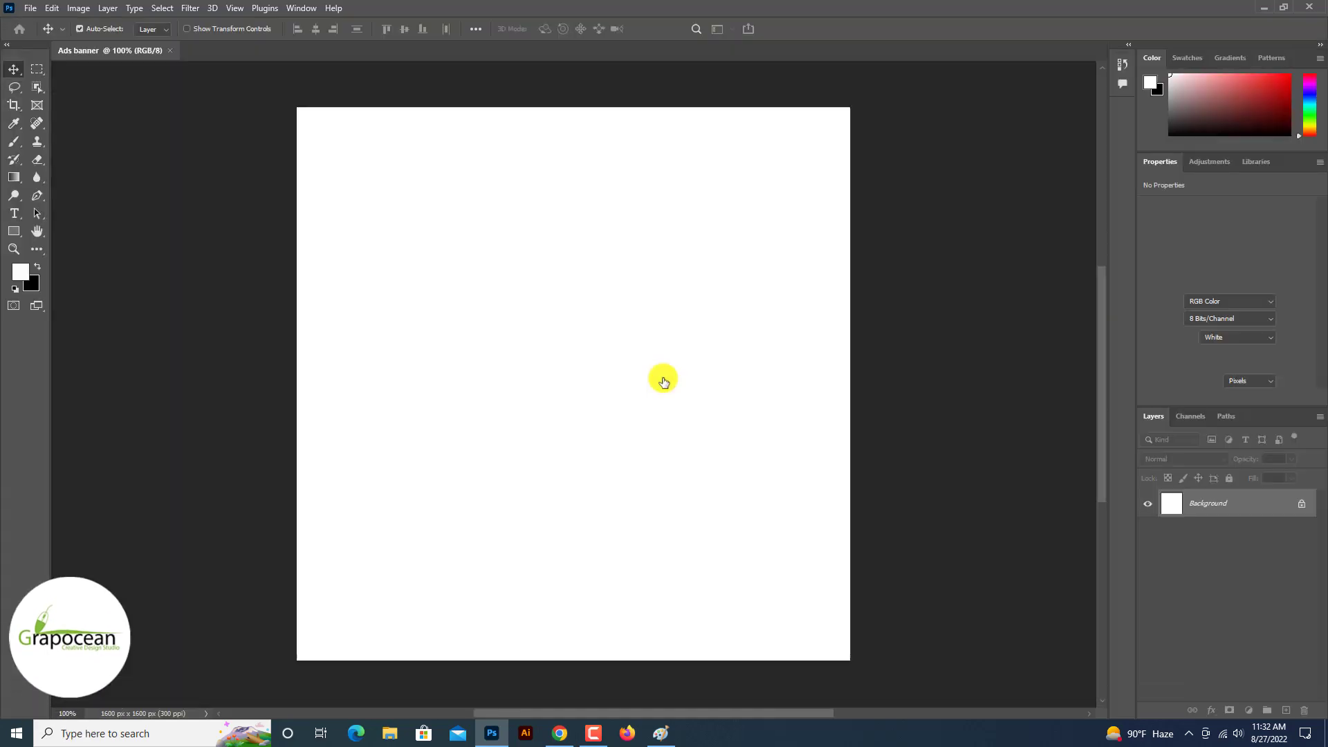
Step: Open burger.jpg and drag the burger layer into the Ads banner document
click(30, 8)
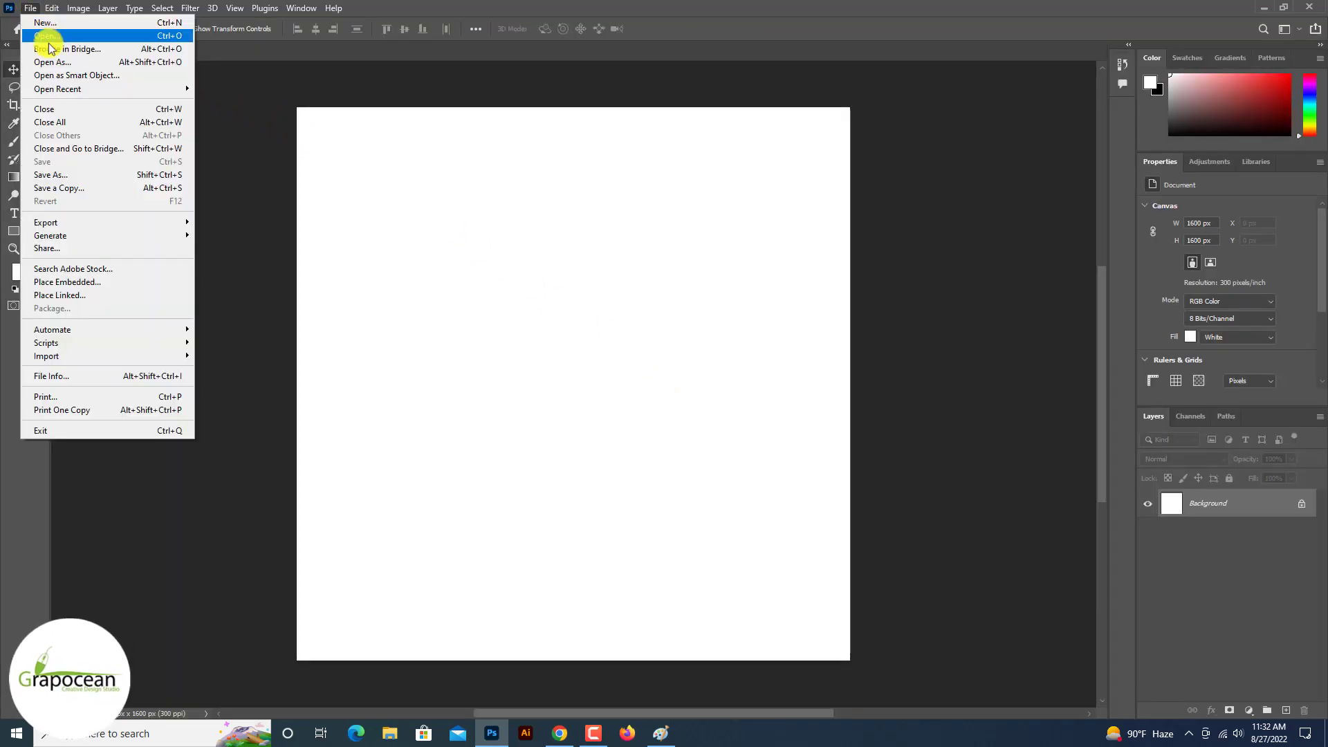
click(42, 40)
click(552, 352)
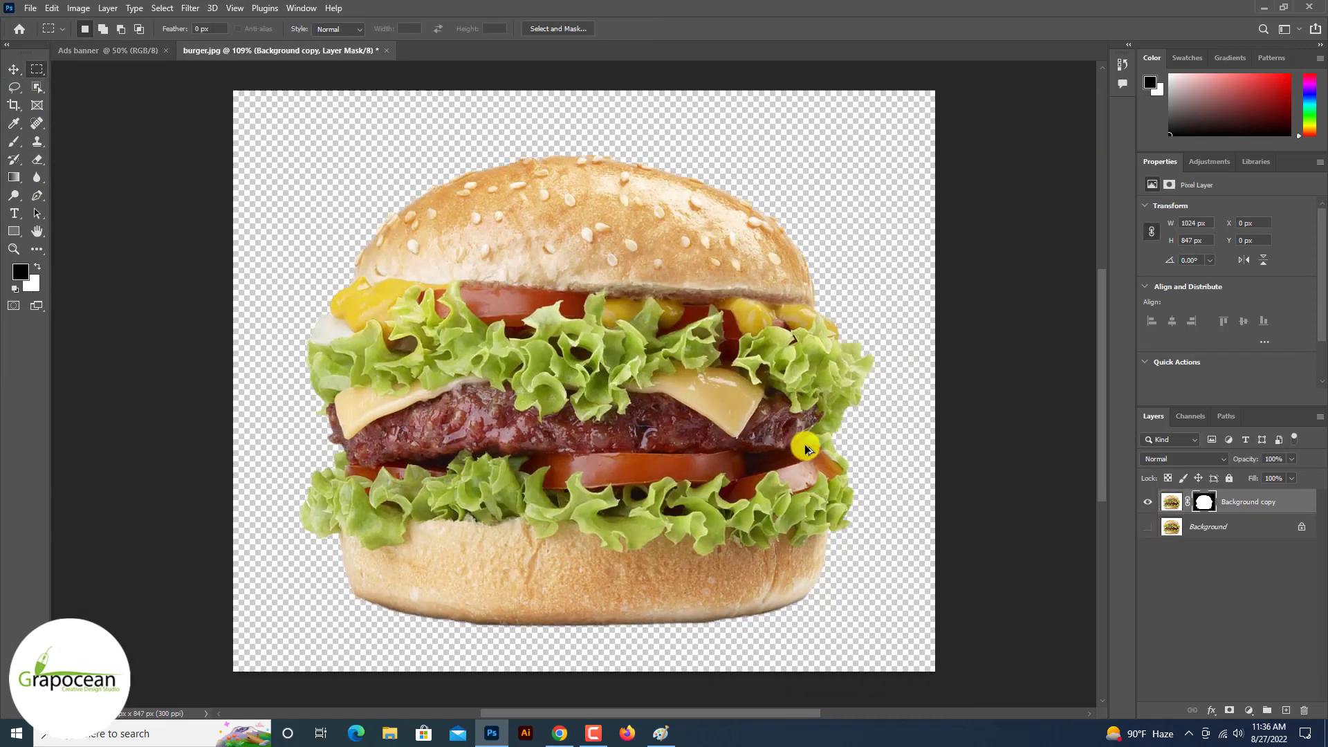
key(ctrl+minus)
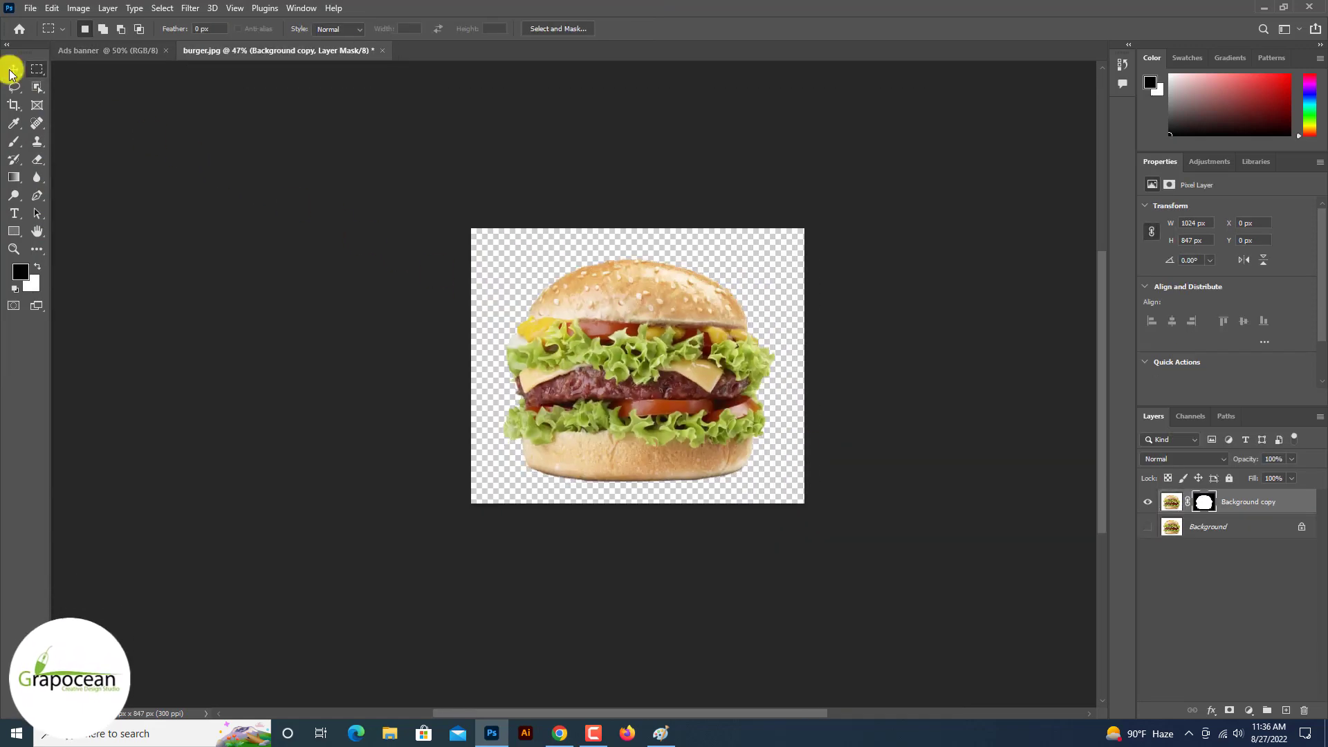
click(13, 69)
key(ctrl+plus)
drag(726, 332, 514, 385)
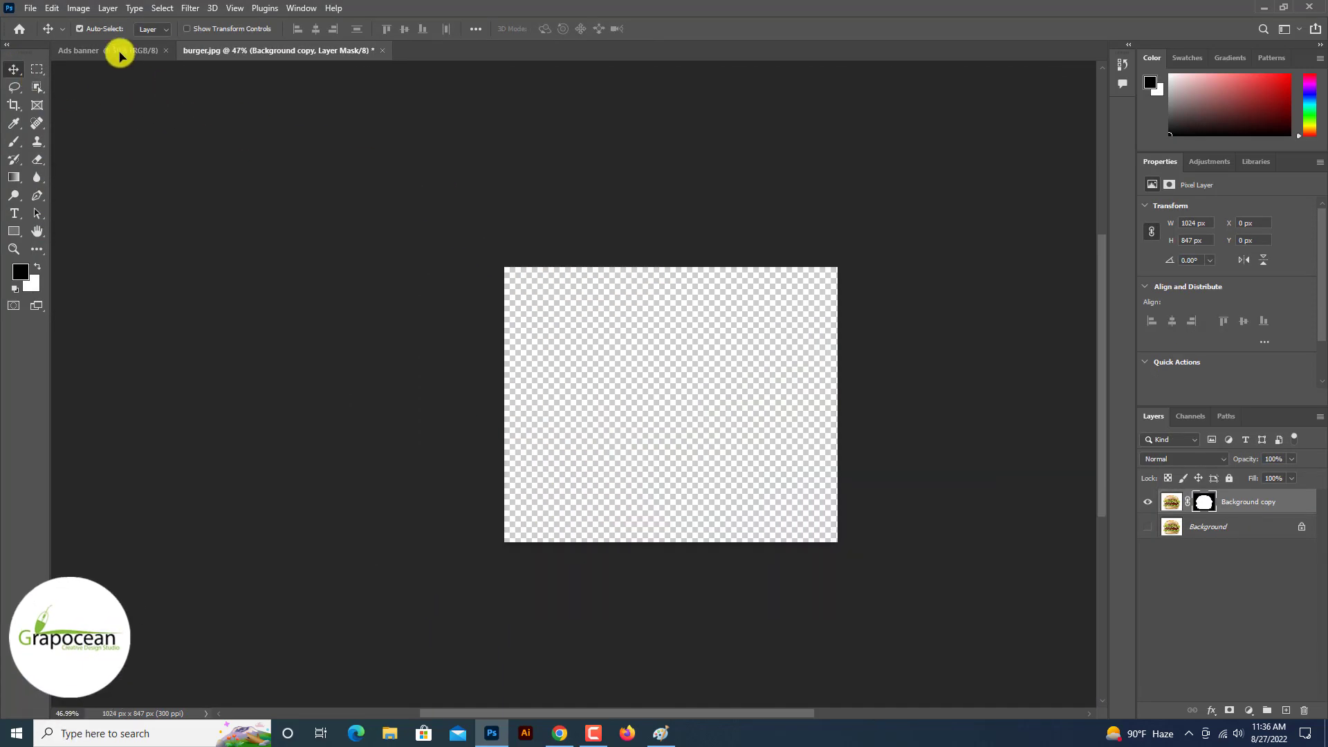
Step: Scale the burger up with Free Transform, then shrink it slightly and place it near centre
key(ctrl+t)
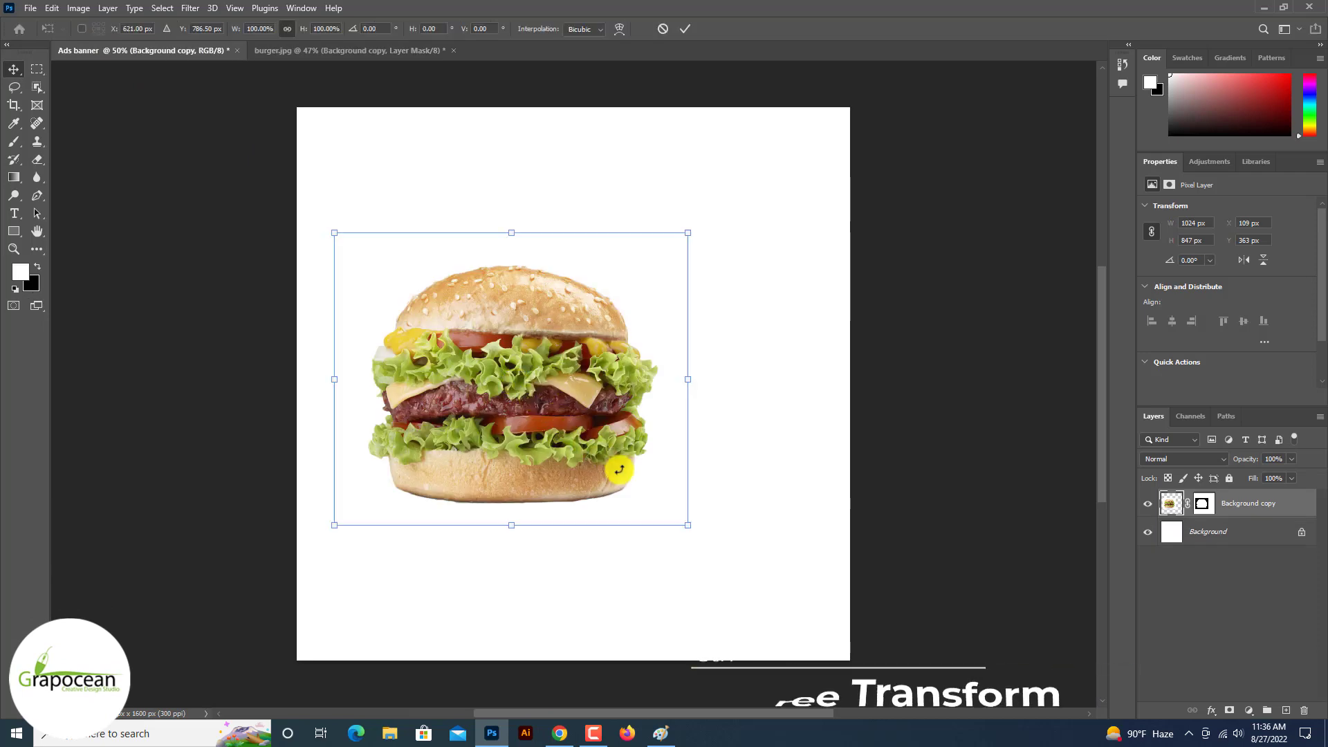
drag(688, 528, 714, 546)
drag(511, 423, 560, 464)
click(687, 28)
scroll(542, 305, down, 2)
key(ctrl+t)
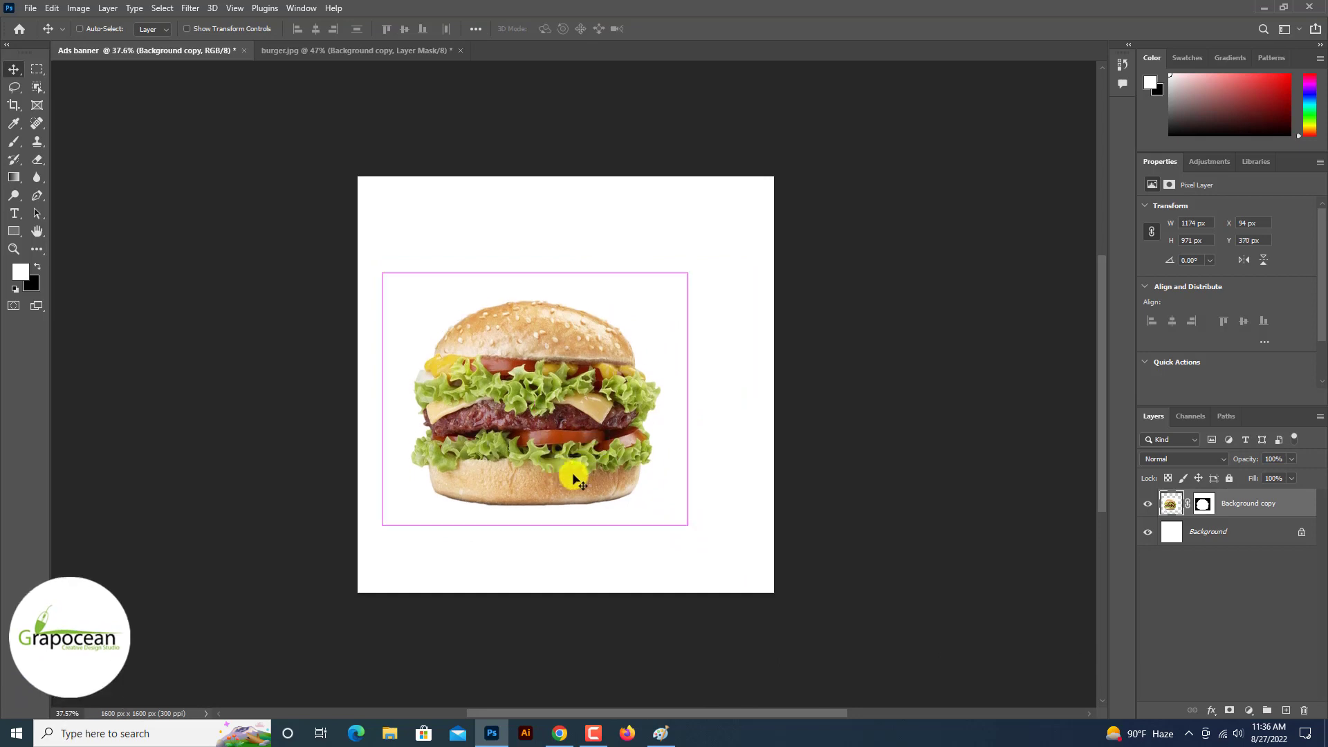
drag(688, 532, 682, 527)
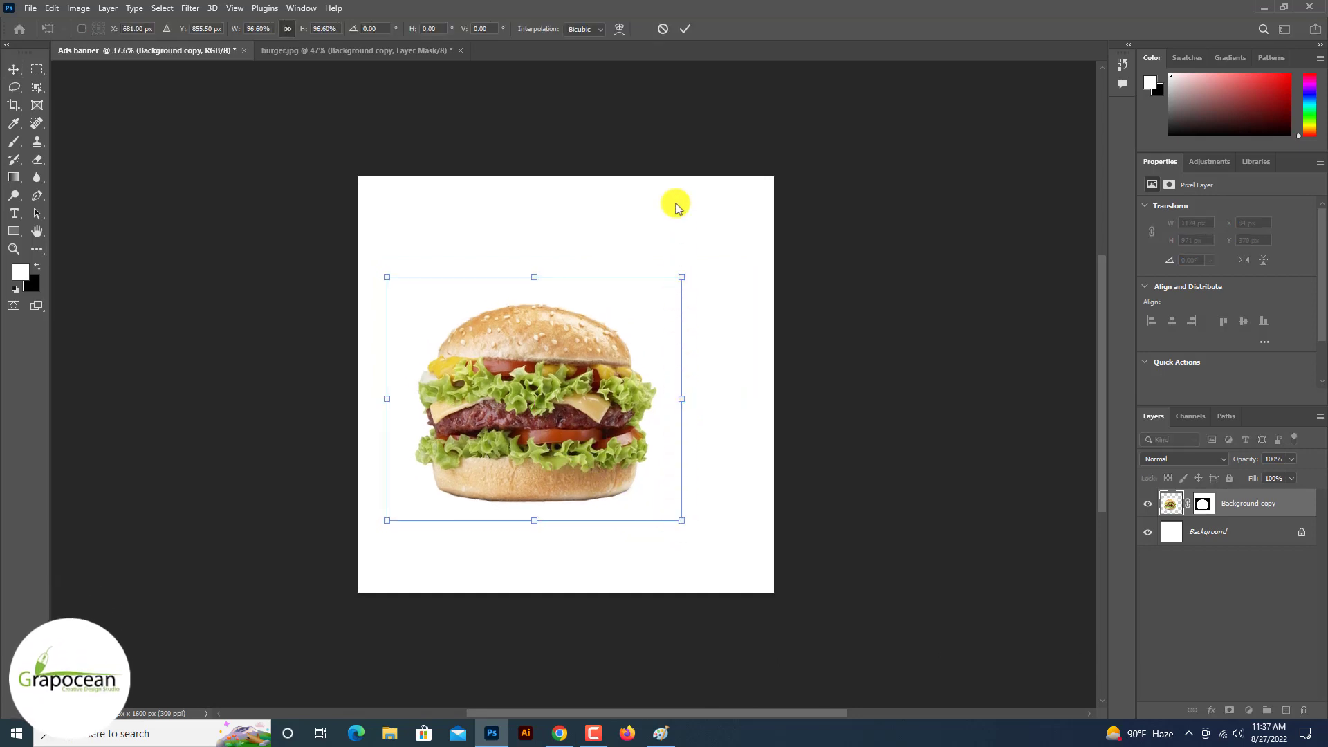
click(685, 29)
scroll(574, 407, down, 2)
scroll(575, 408, up, 2)
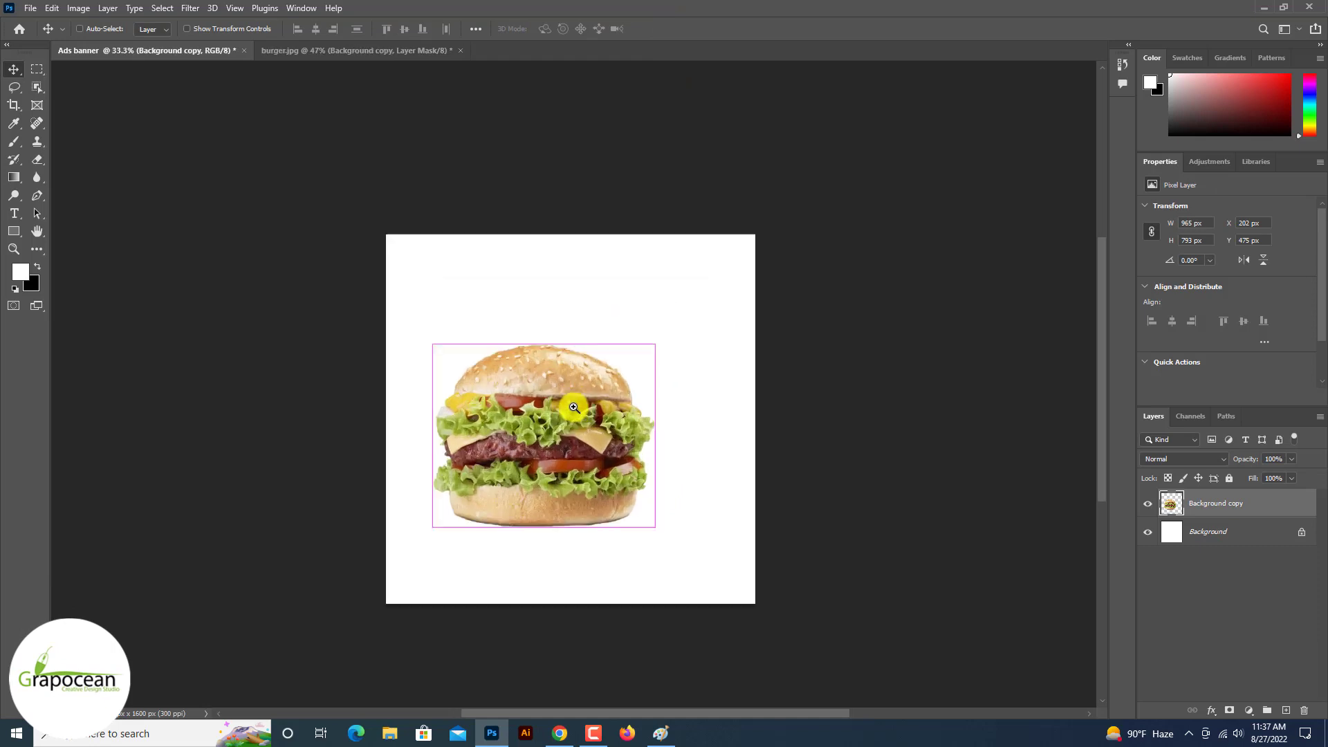
scroll(574, 407, up, 1)
click(1217, 531)
click(1250, 711)
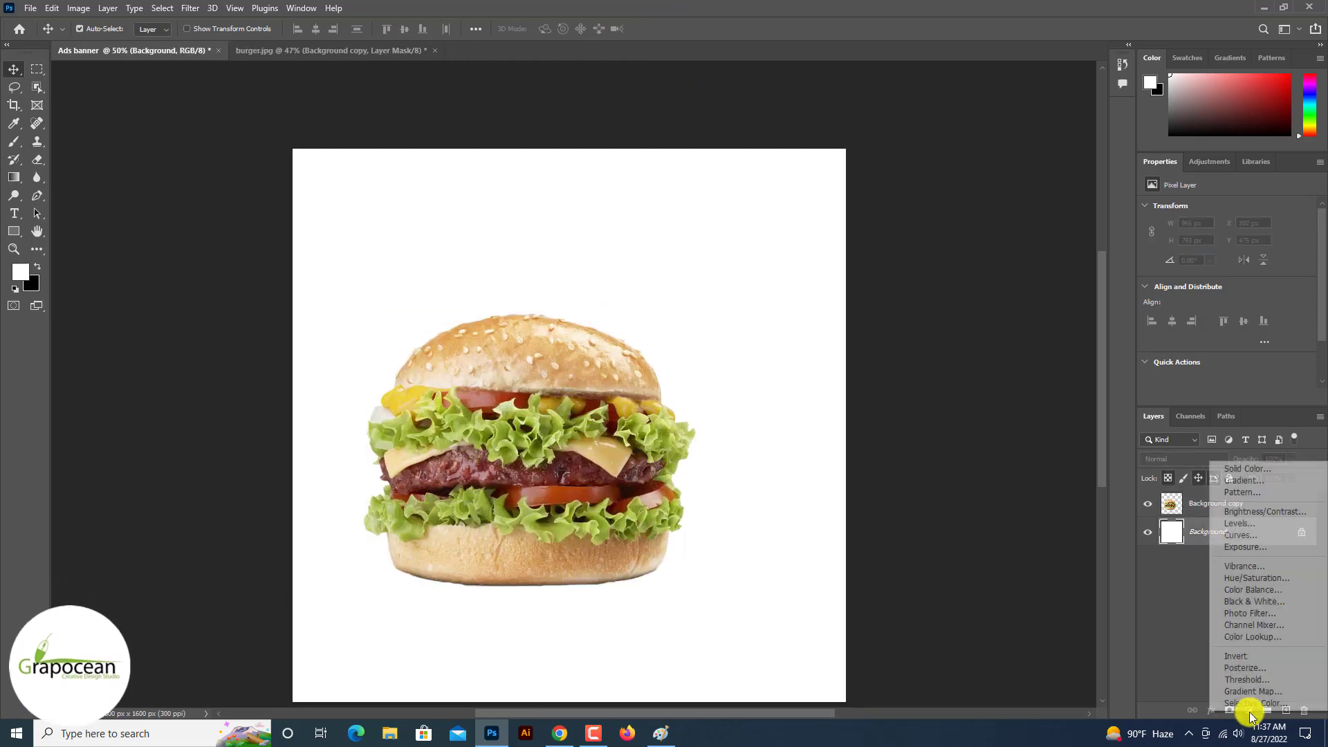
Step: Add a Solid Color fill layer sampled from the burger and brightened to yellow ffdd33
click(1253, 470)
click(415, 386)
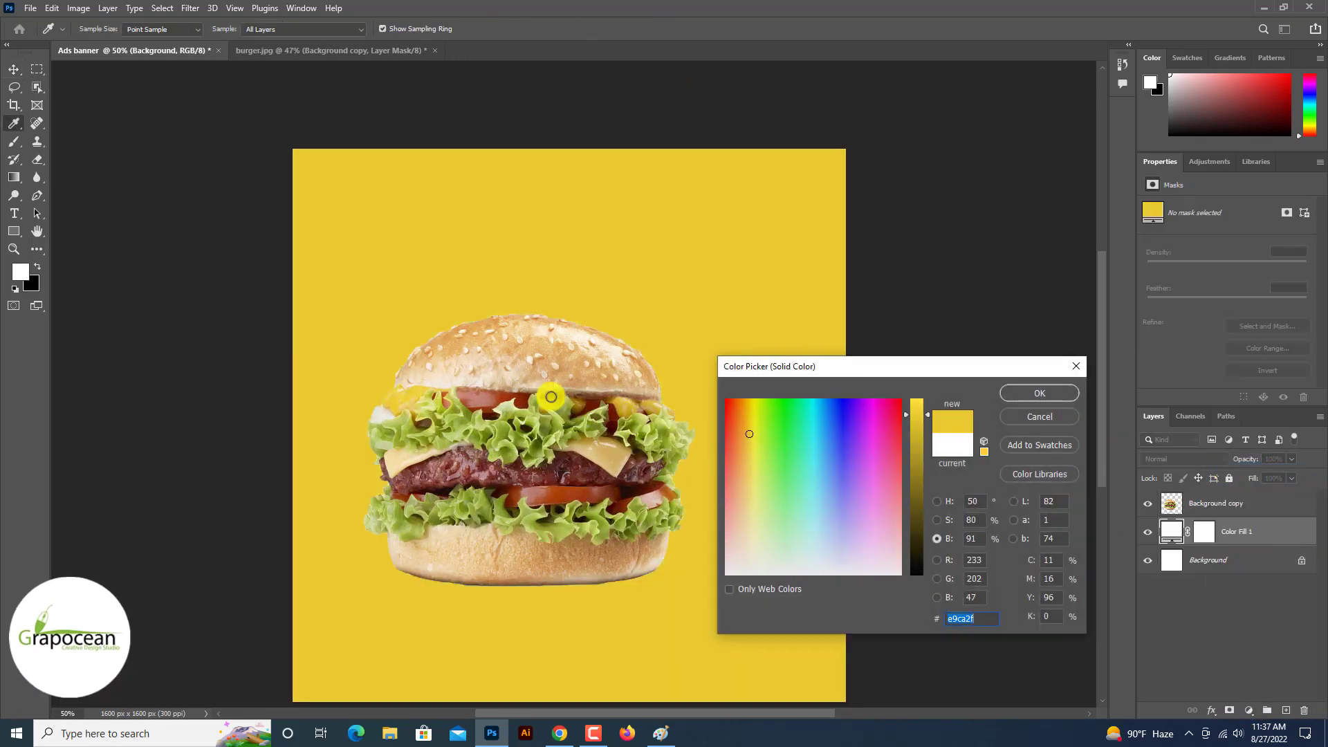
drag(923, 414, 918, 384)
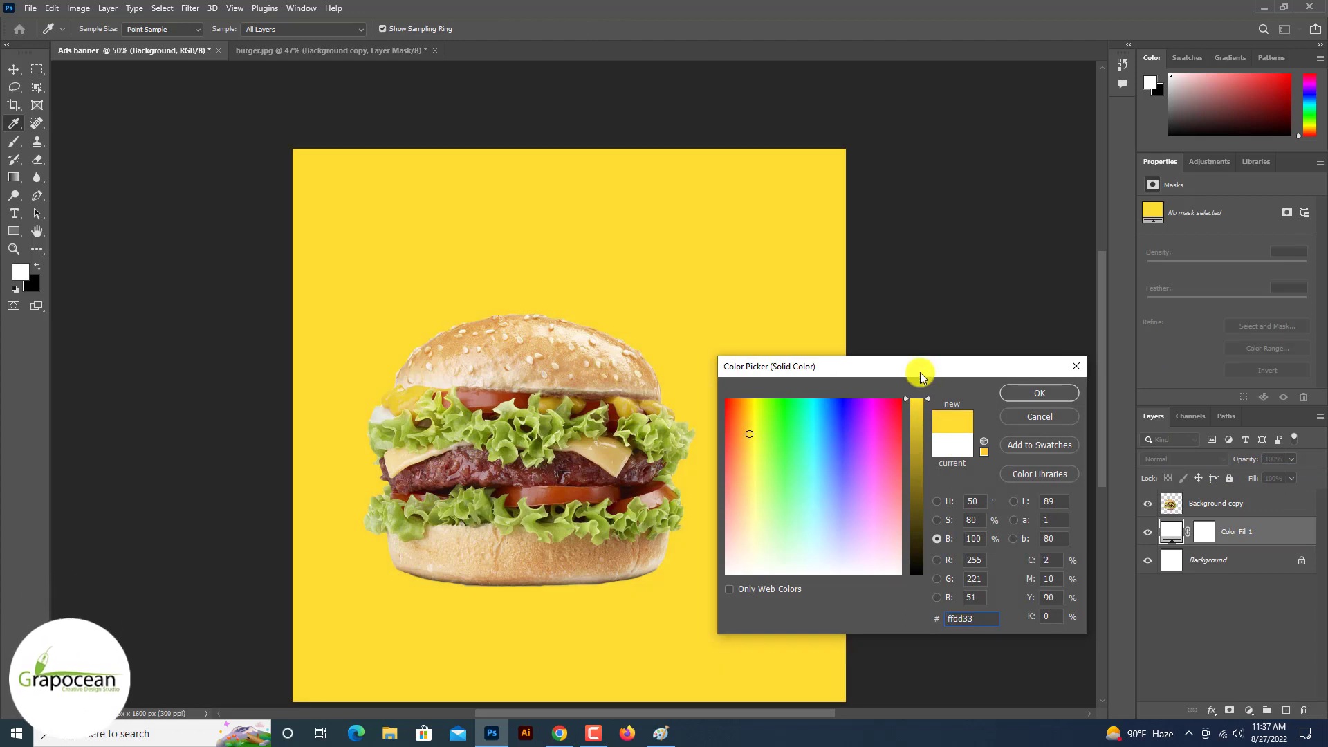
click(1031, 391)
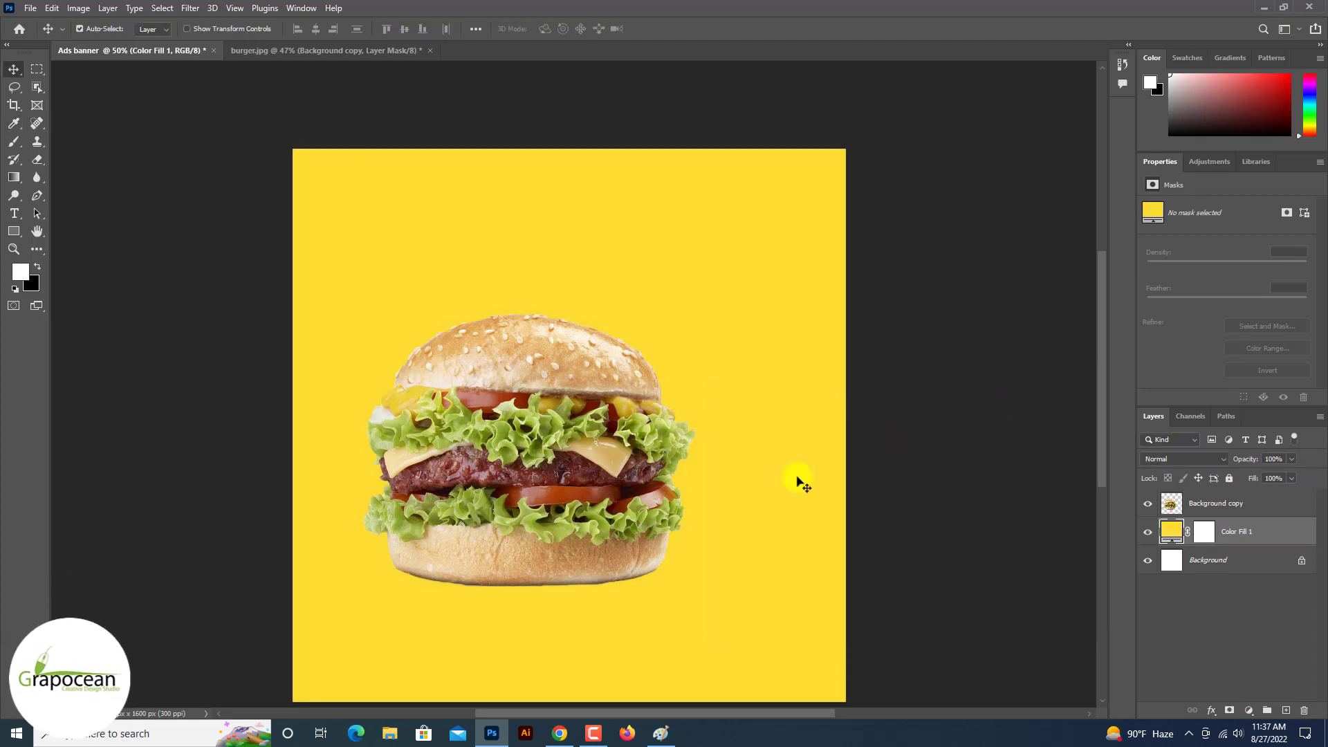
click(565, 431)
scroll(566, 432, down, 1)
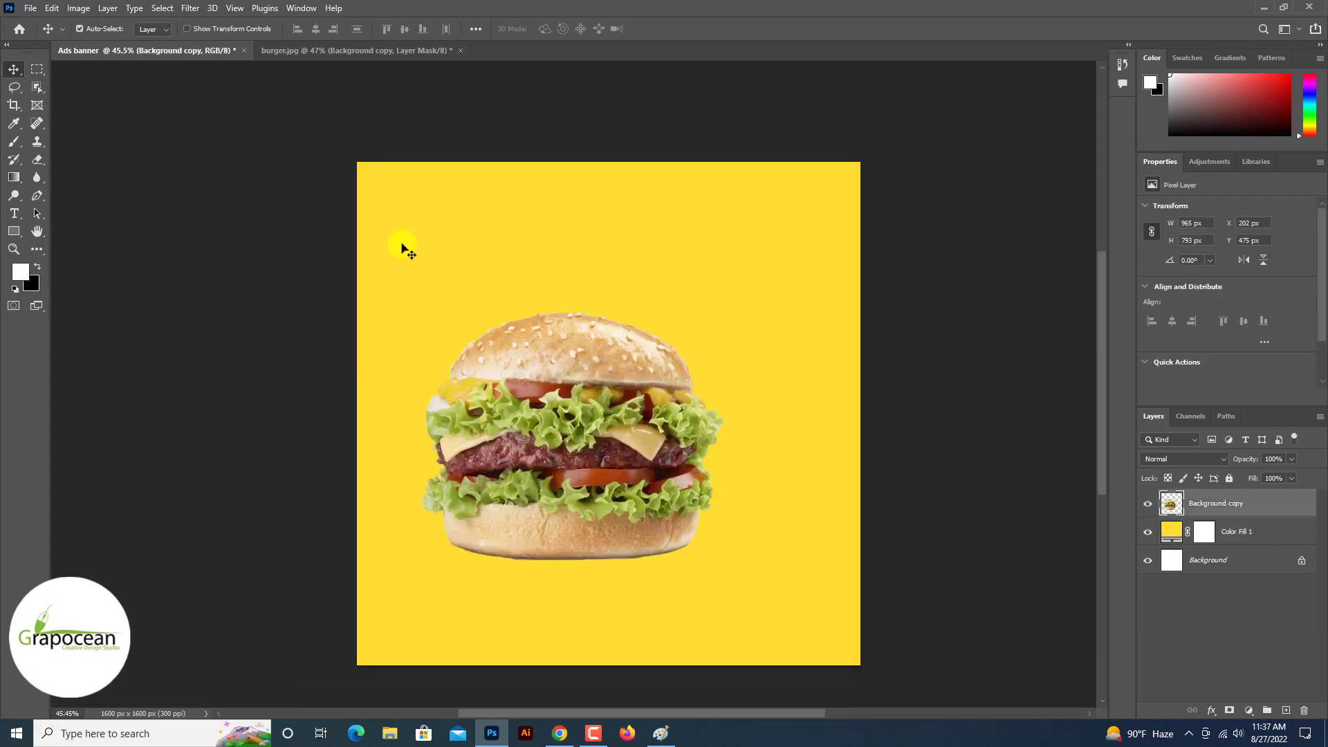
Step: Open the Camera Raw Filter for the burger layer
click(191, 9)
click(223, 85)
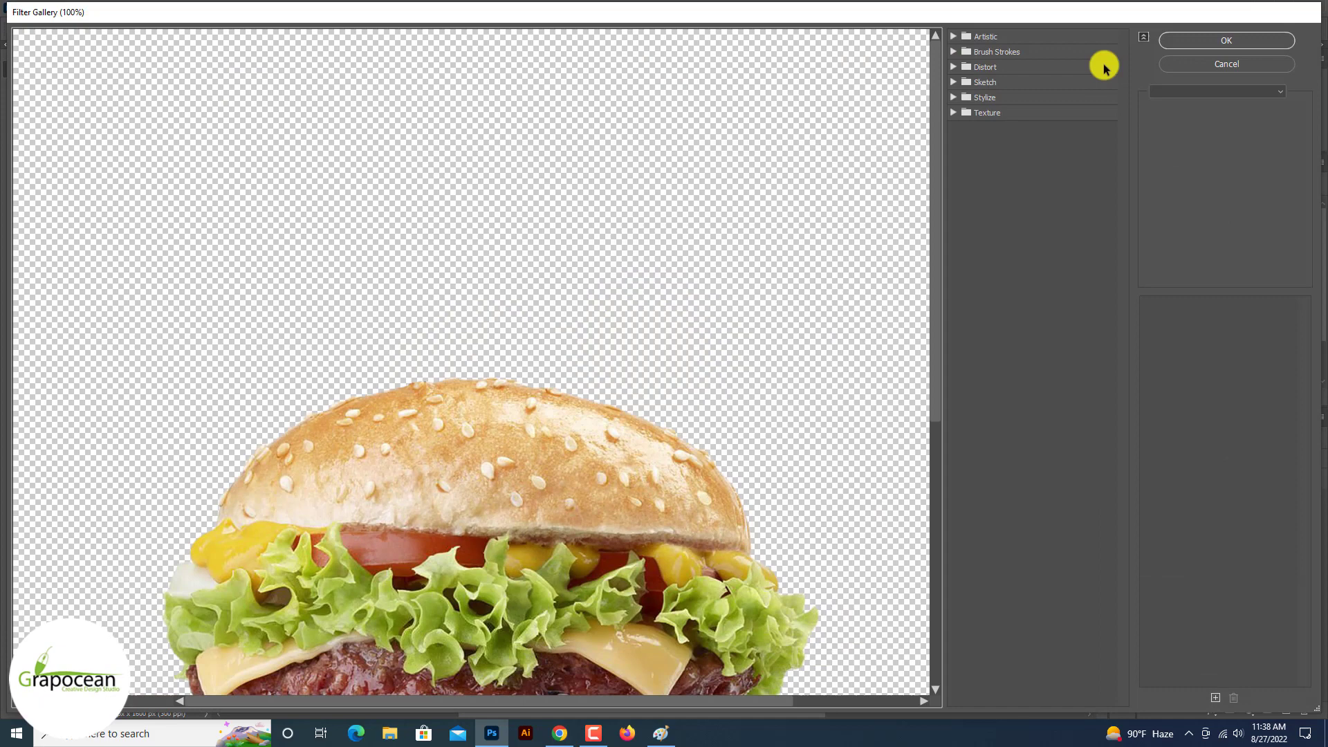
click(1242, 64)
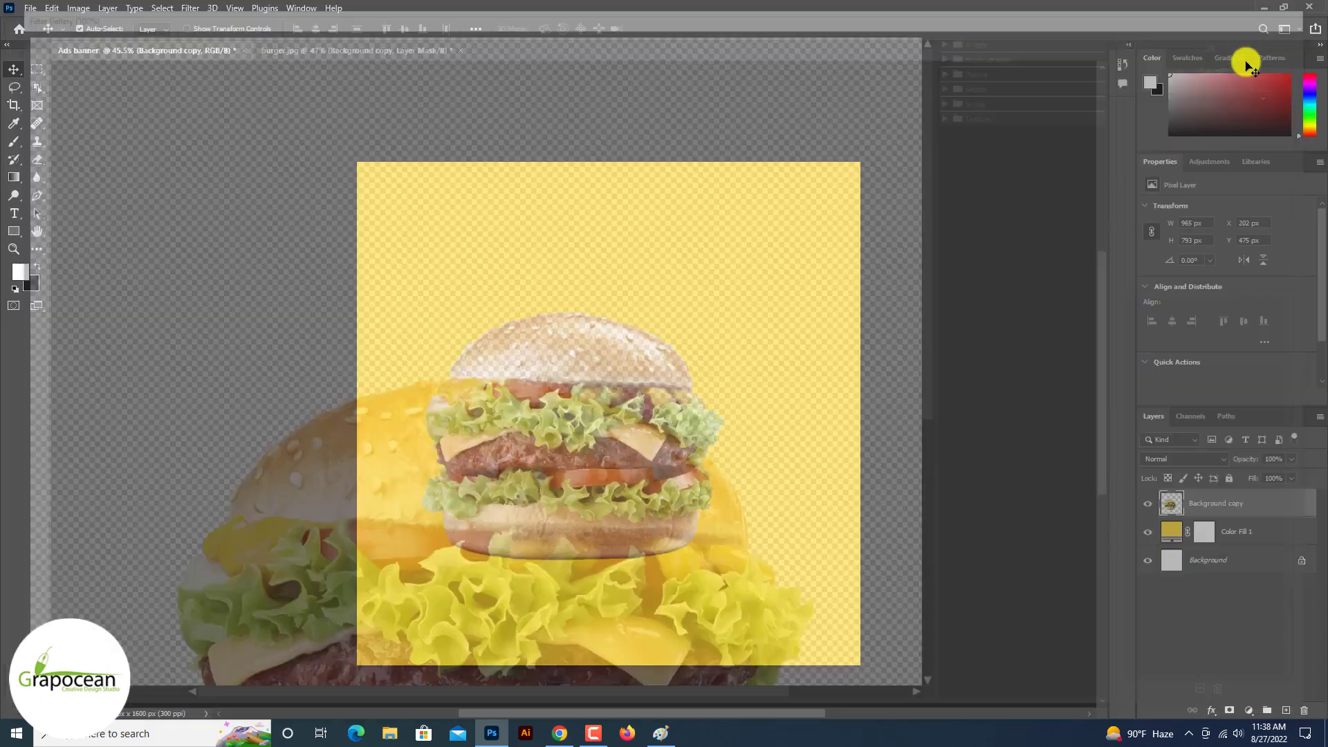
click(190, 9)
click(248, 111)
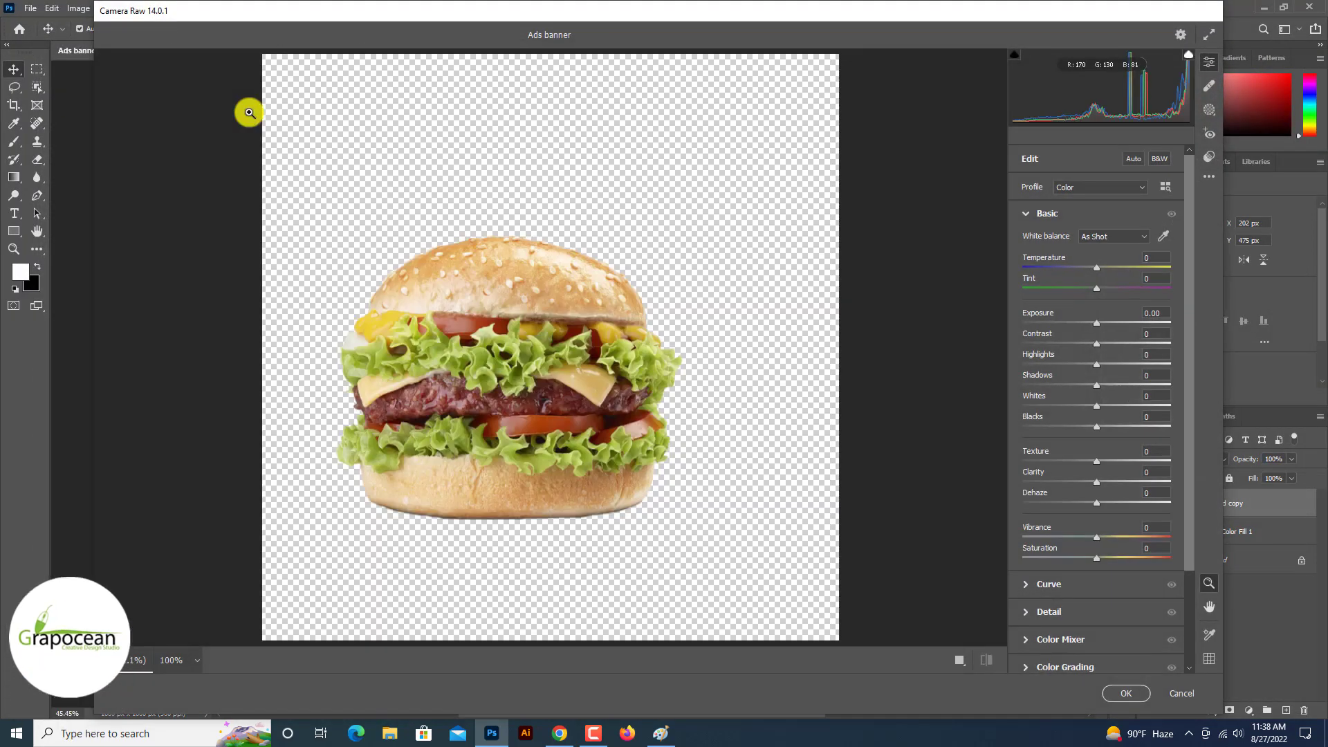
Step: Set Exposure -1.15, Contrast +51, Texture +28, Clarity -63 and Noise Reduction 71 in Camera Raw
click(967, 664)
scroll(361, 346, up, 3)
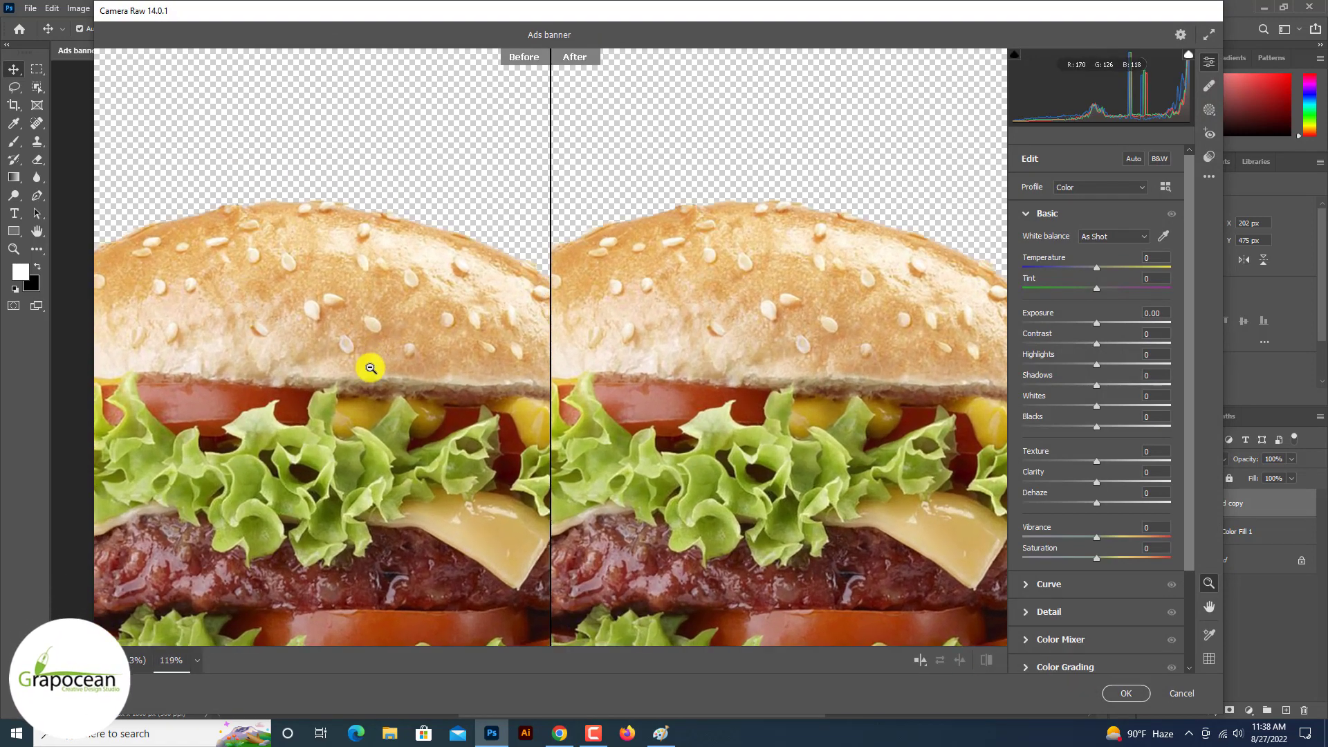
mouse_move(1097, 323)
mouse_down()
mouse_move(1081, 323)
mouse_move(1133, 343)
mouse_move(1115, 390)
mouse_up()
drag(1117, 468, 1044, 474)
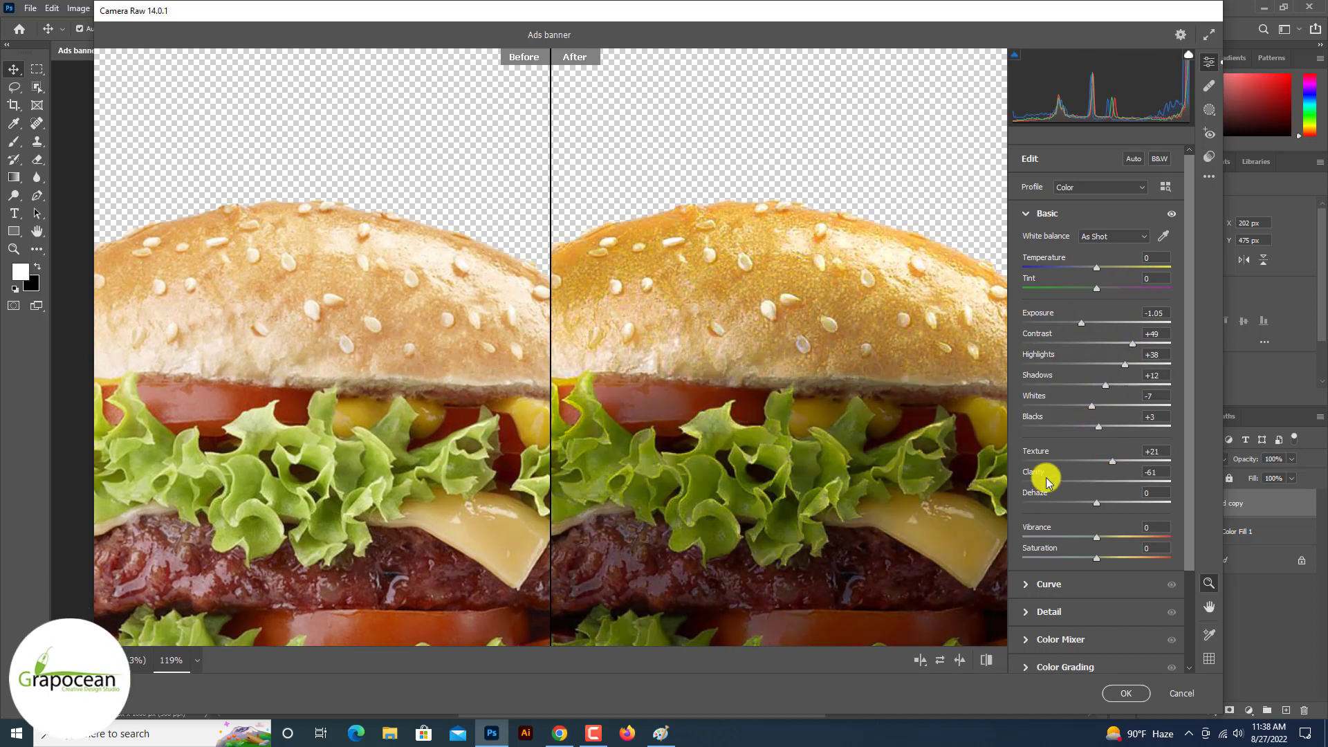
click(1027, 584)
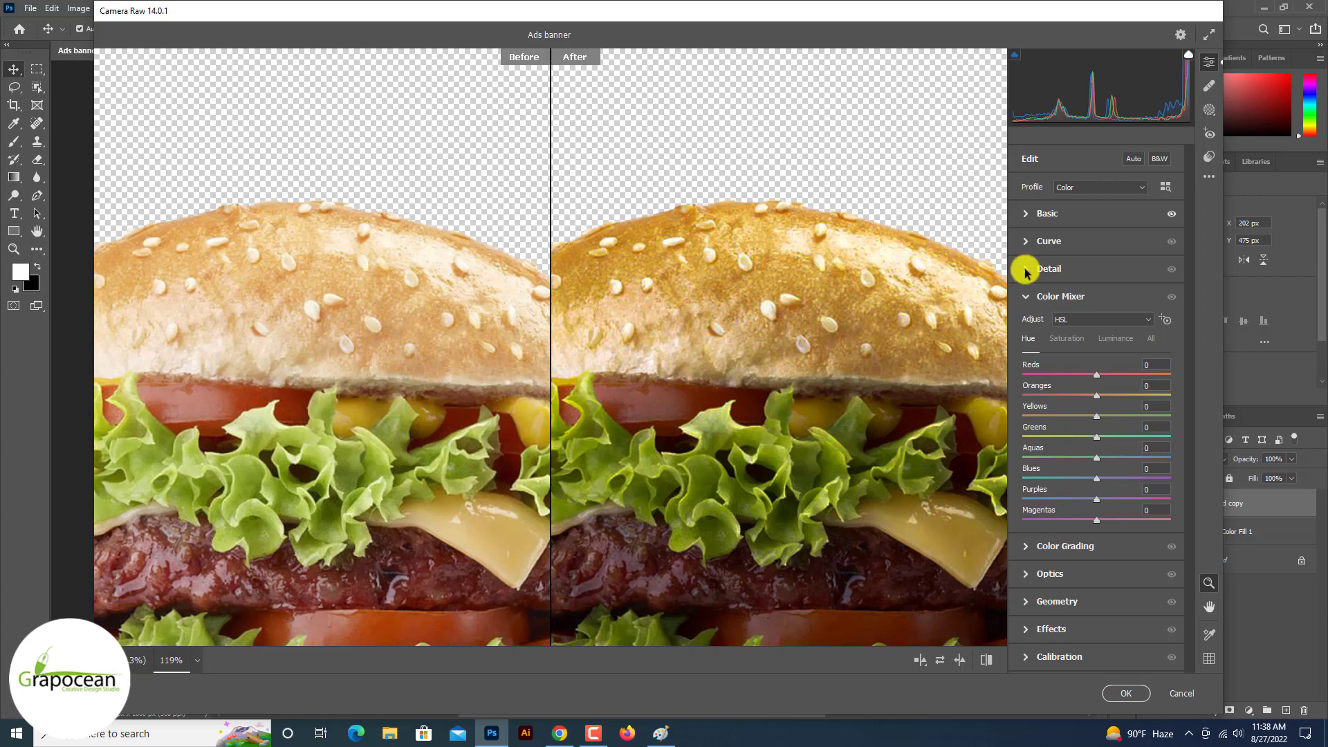
click(1026, 272)
drag(1079, 312, 1129, 329)
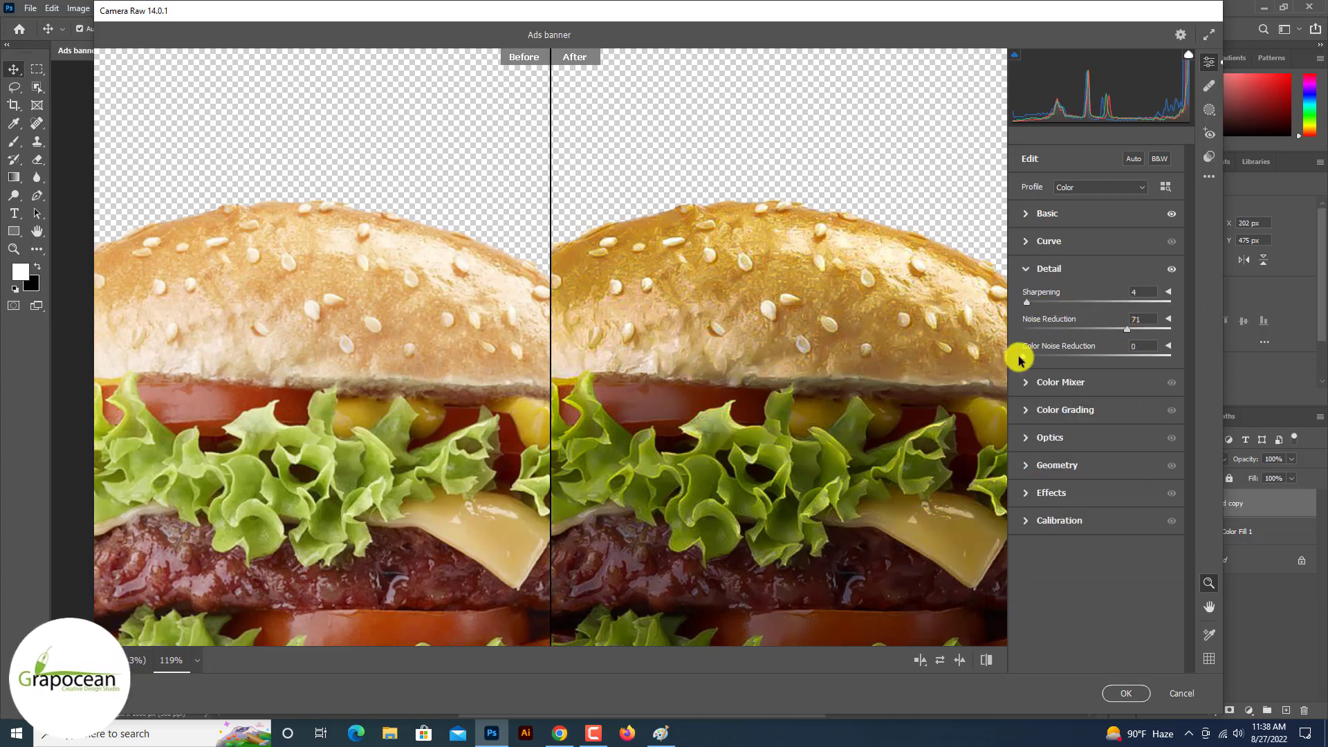
click(1029, 214)
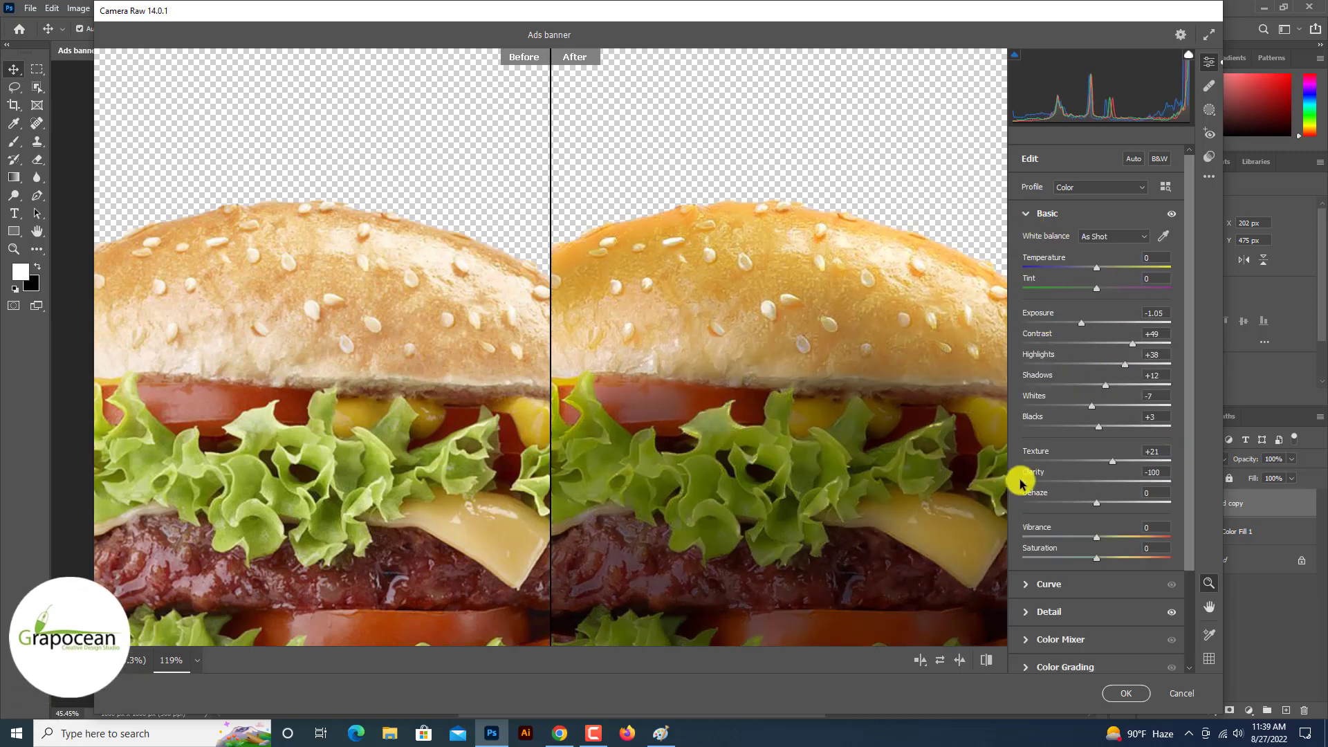
mouse_move(1081, 323)
mouse_down()
mouse_move(1115, 363)
mouse_move(1135, 343)
mouse_up()
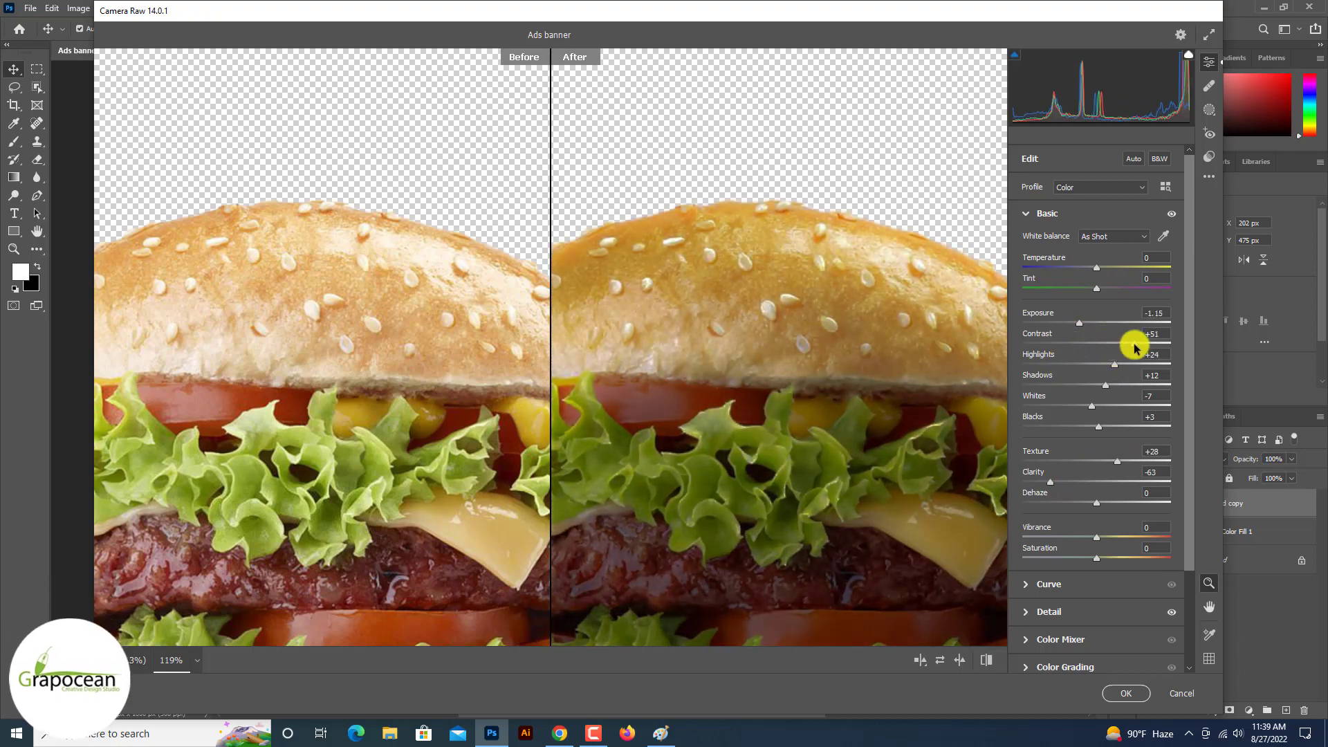
Step: Apply the Camera Raw edits to the burger and check the whole banner
click(1129, 695)
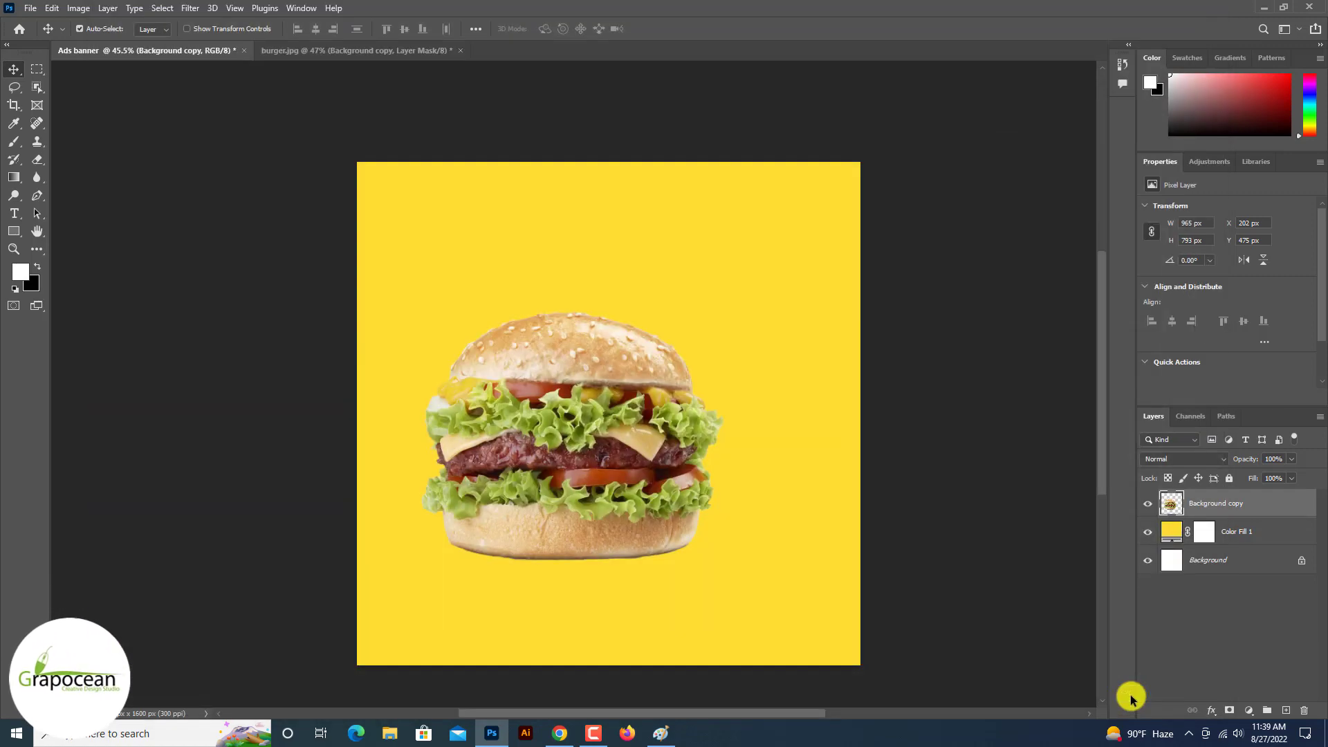
key(ctrl+minus)
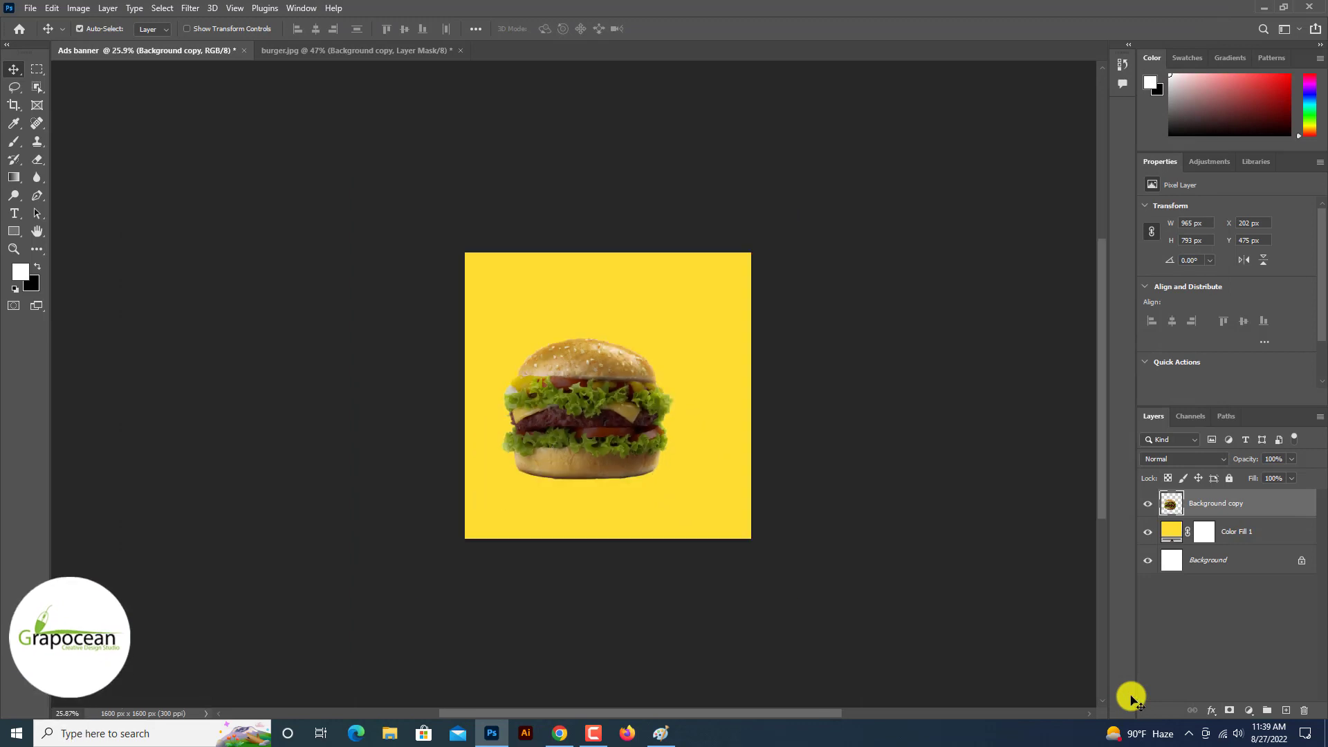
key(ctrl+plus)
key(ctrl+plus)
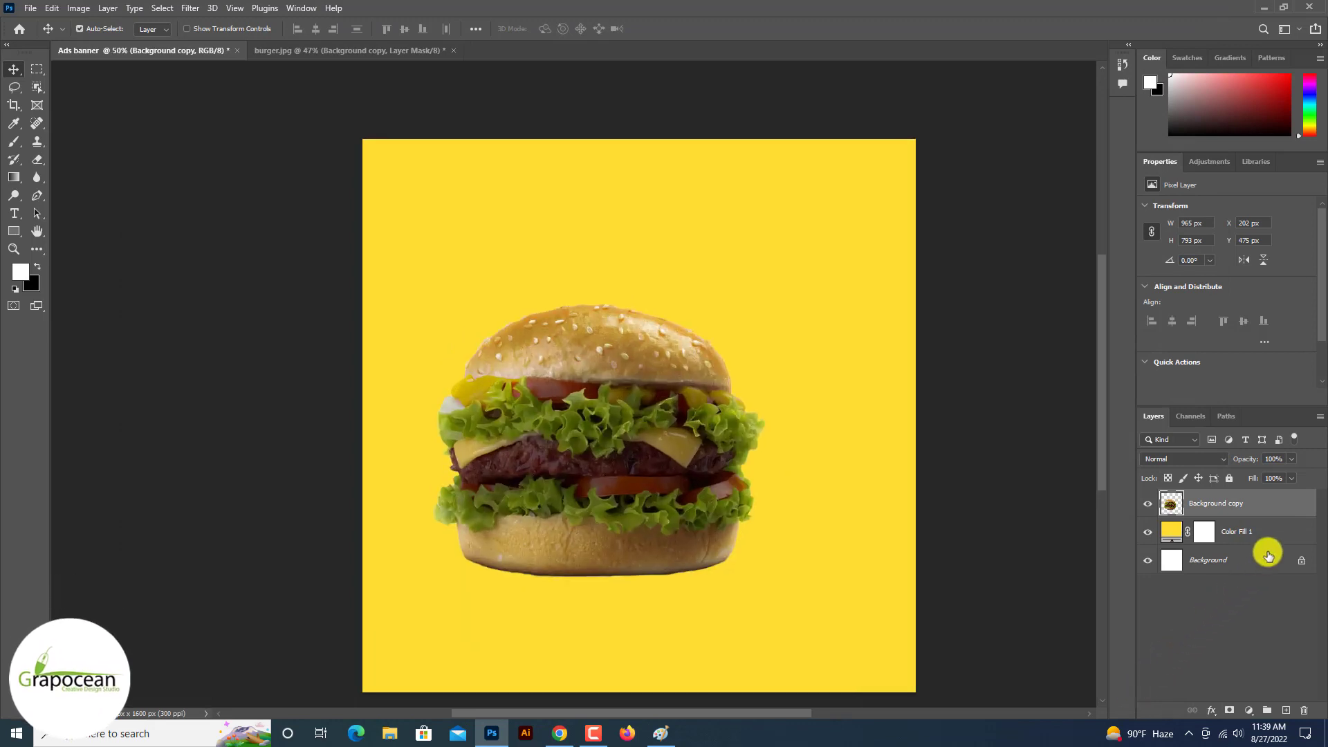
Step: Duplicate the yellow fill layer above the burger and set the copy to Soft Light
click(1273, 531)
key(ctrl+j)
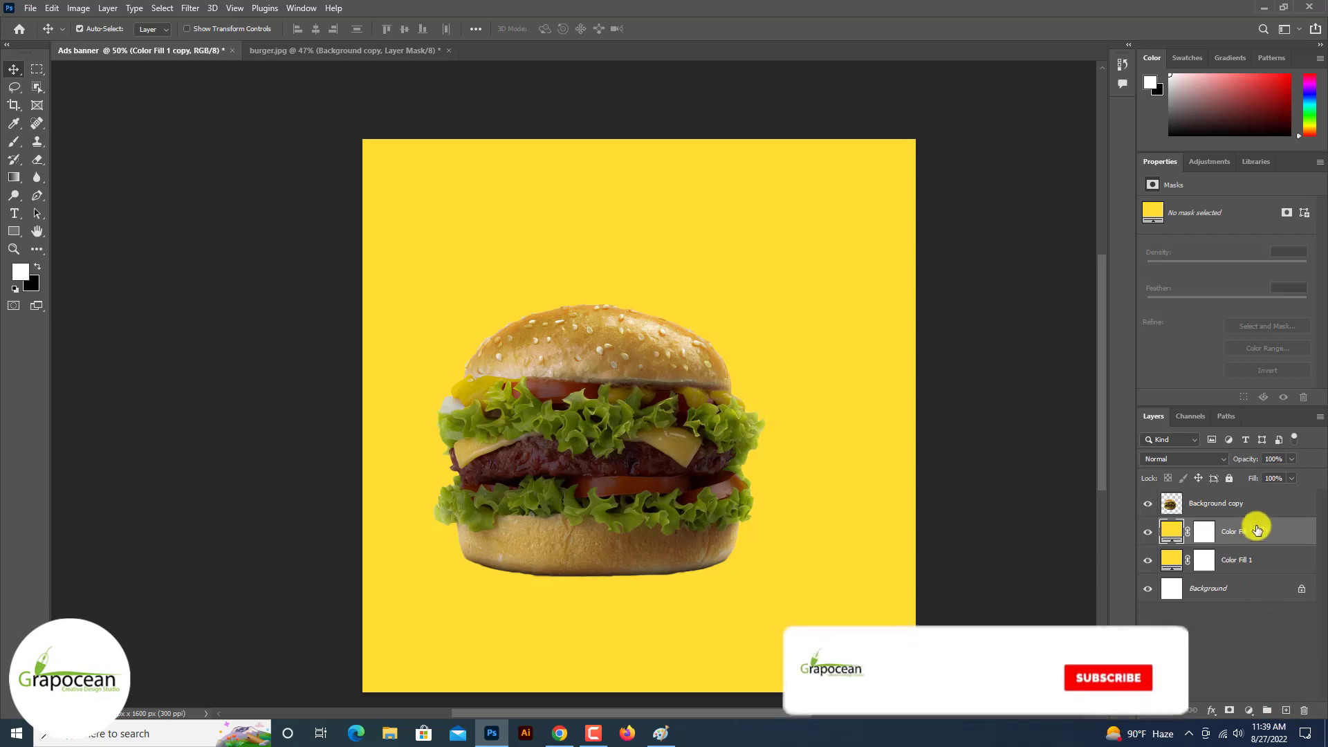
drag(1257, 531, 1254, 493)
click(1191, 460)
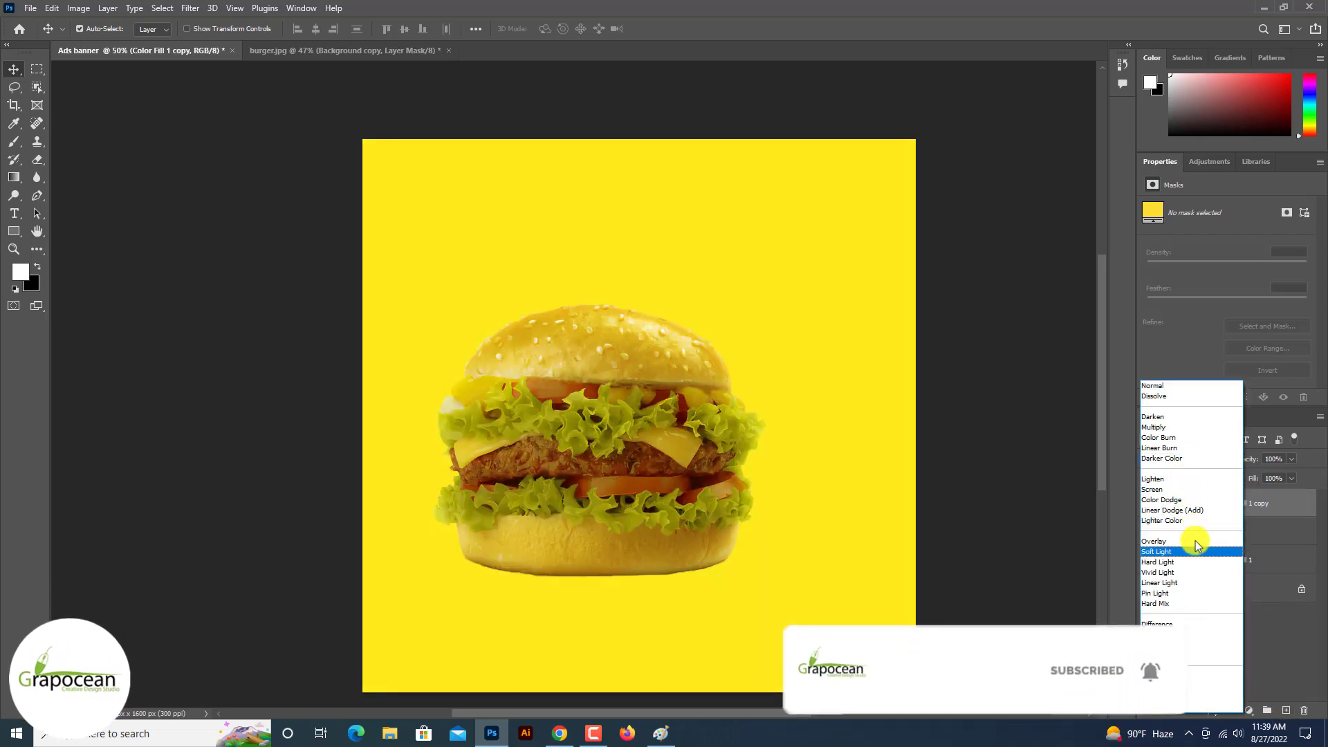
click(1195, 550)
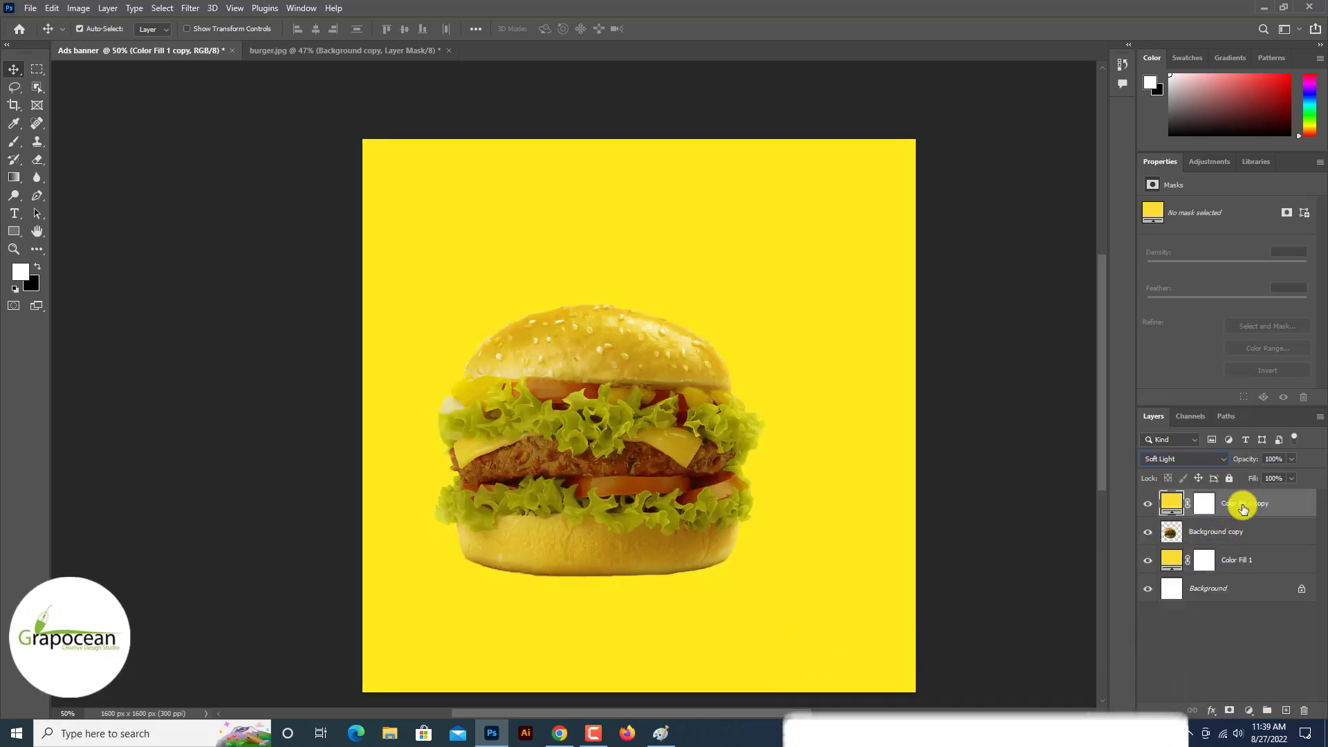
Step: Clip the fill copy to the burger and paint its mask black over the patty and lettuce
right_click(1239, 504)
click(1121, 407)
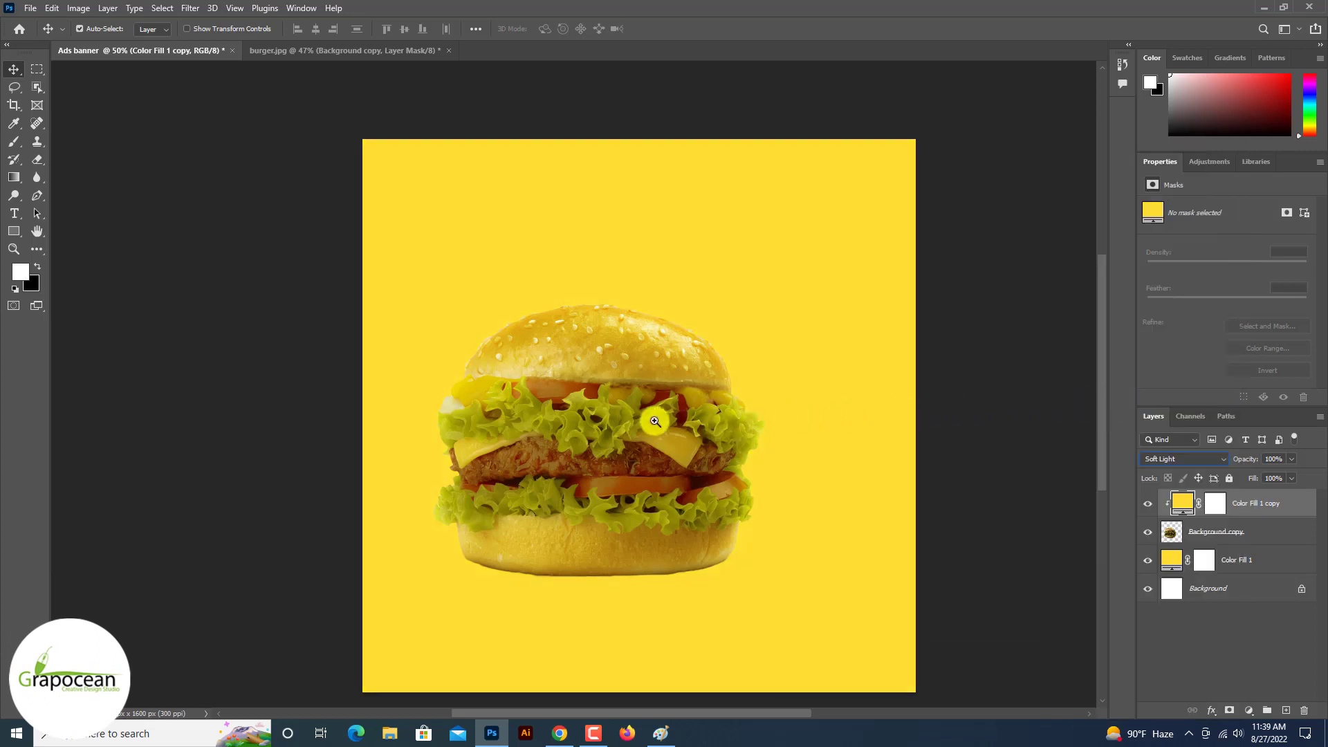
scroll(643, 424, up, 1)
click(1212, 506)
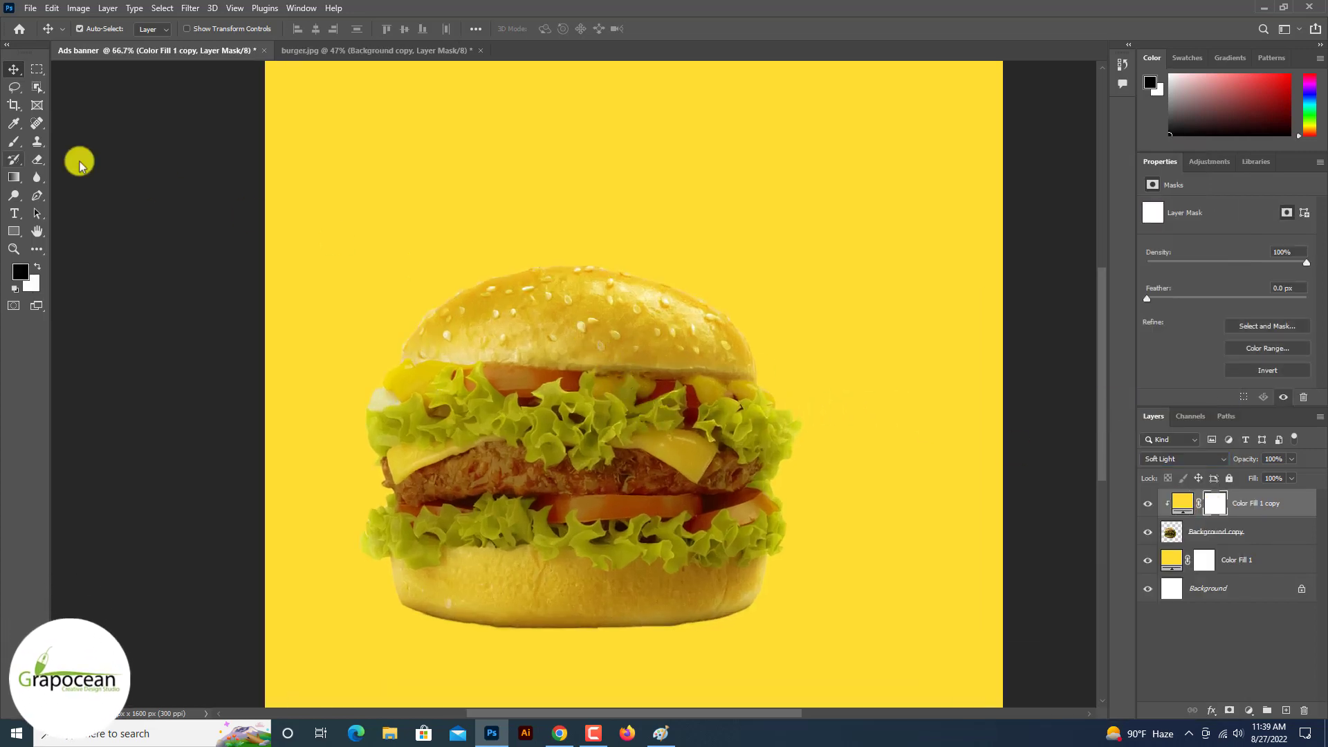
key(bracketleft)
key(bracketleft)
key(bracketleft)
mouse_move(480, 394)
mouse_down()
mouse_move(510, 445)
mouse_move(464, 447)
mouse_move(694, 462)
mouse_up()
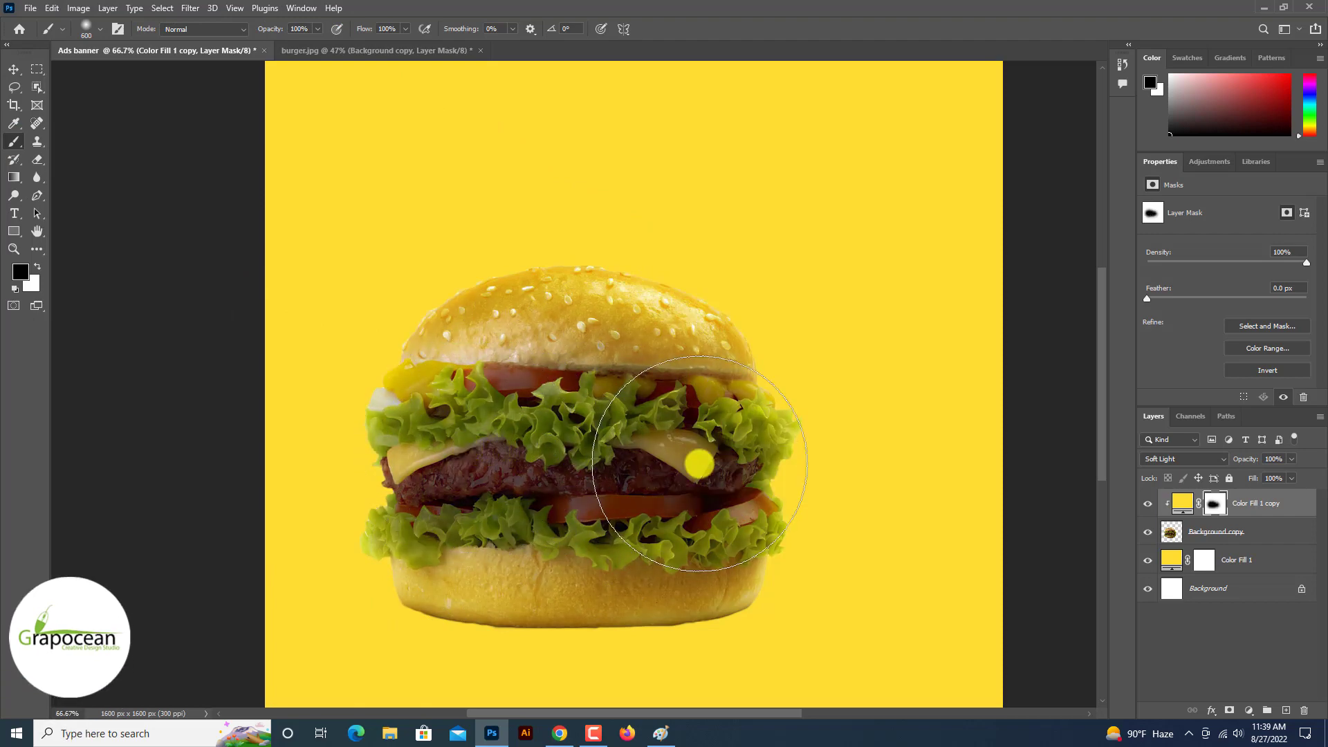
scroll(691, 505, down, 2)
scroll(682, 564, down, 1)
scroll(745, 545, up, 2)
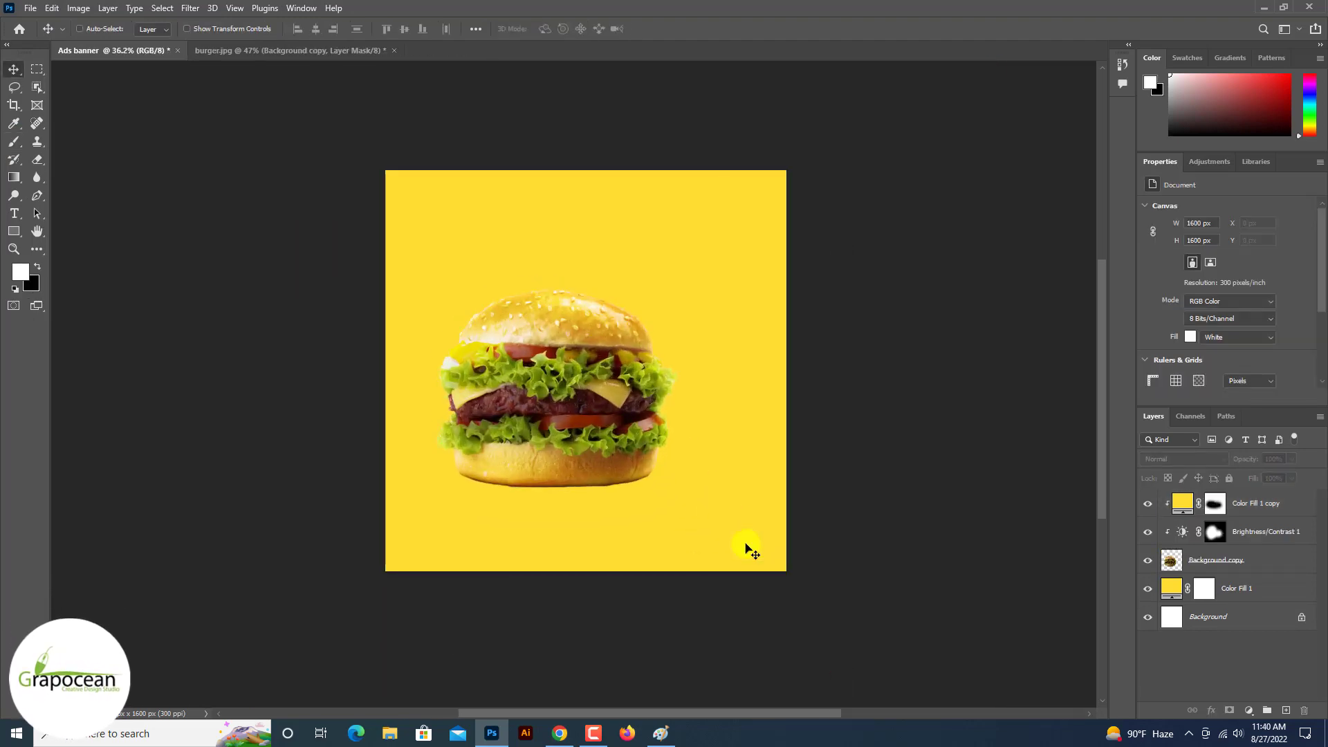
scroll(746, 545, up, 2)
scroll(745, 545, up, 1)
scroll(745, 550, down, 2)
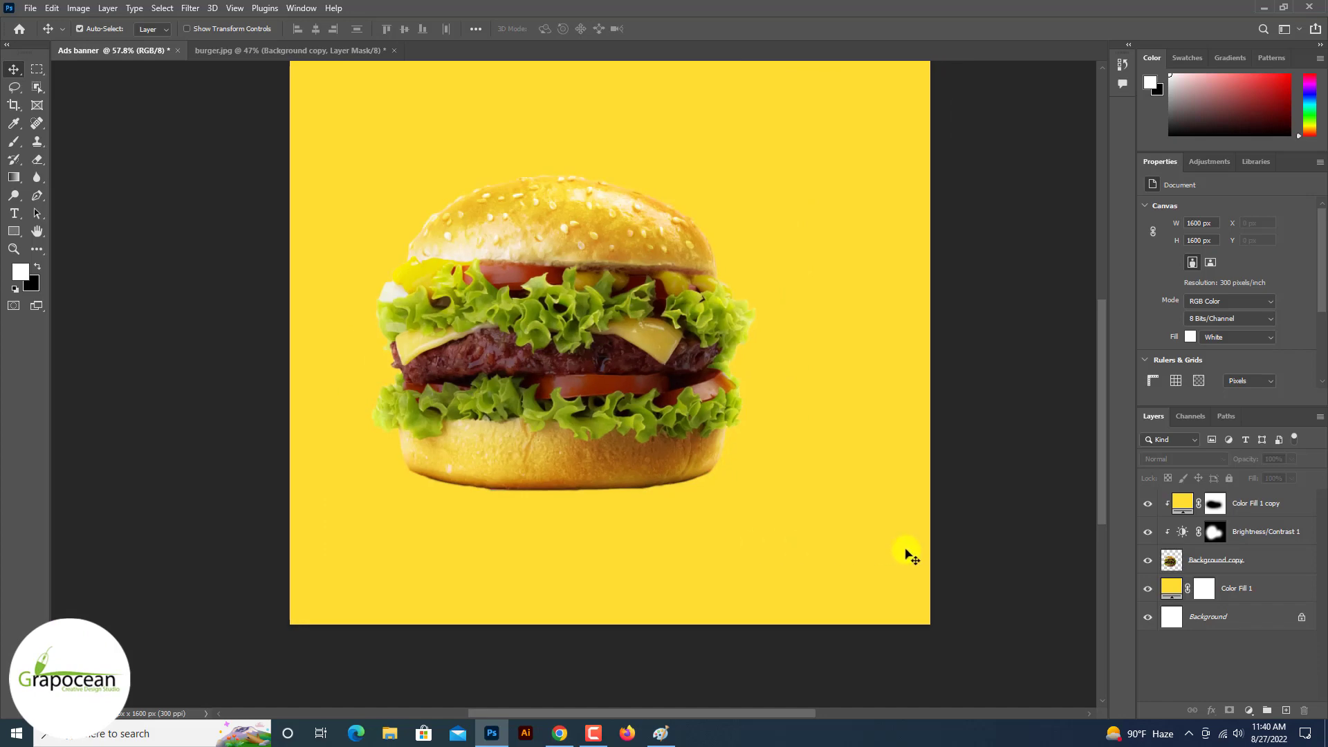
Step: Mask the Background copy burger layer, painting black along the bun's bottom to hide the dark fringe
click(1221, 564)
click(1229, 710)
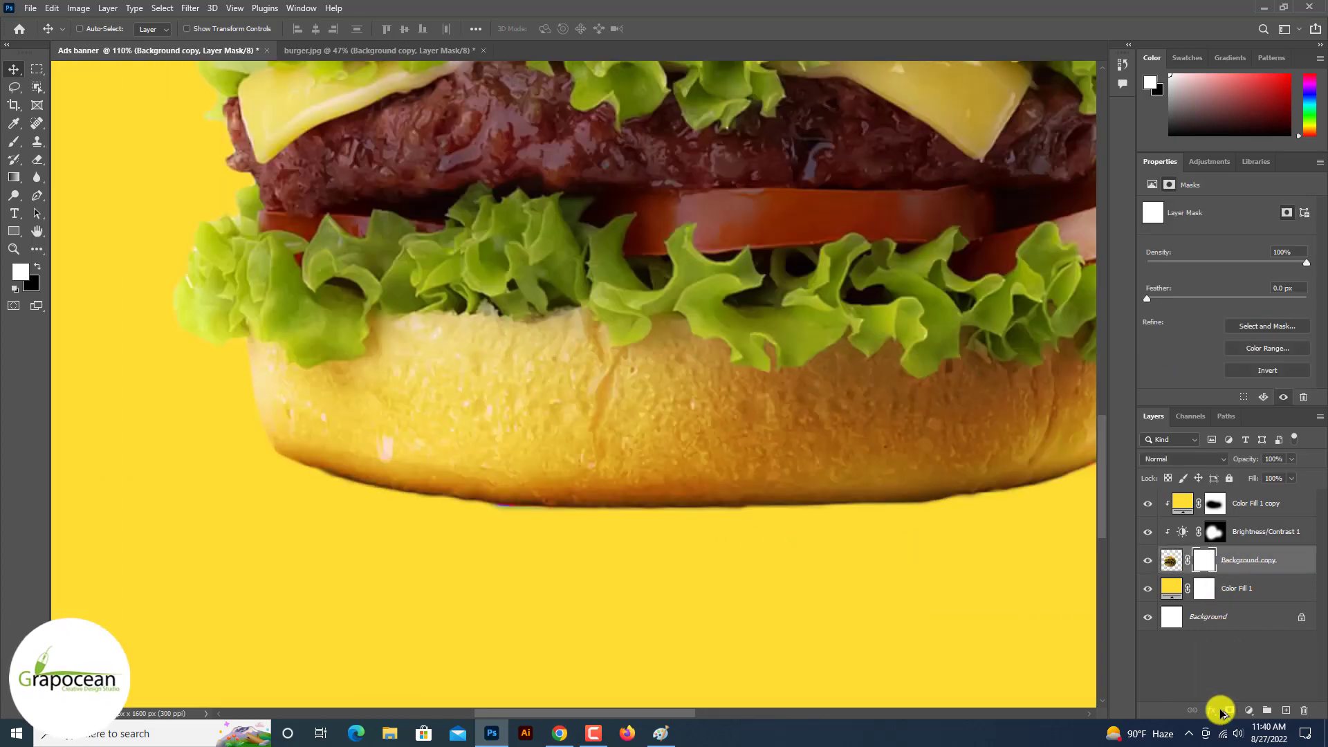
scroll(684, 463, up, 5)
click(14, 145)
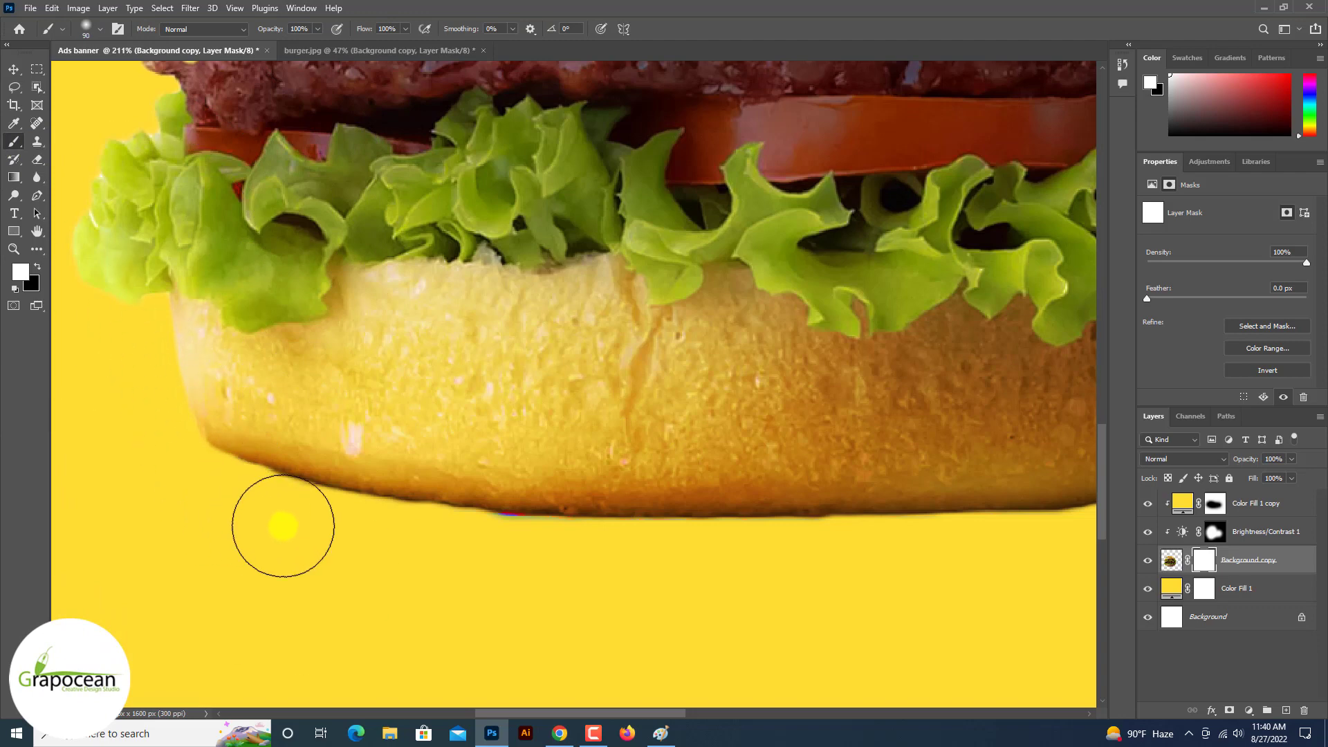
key(x)
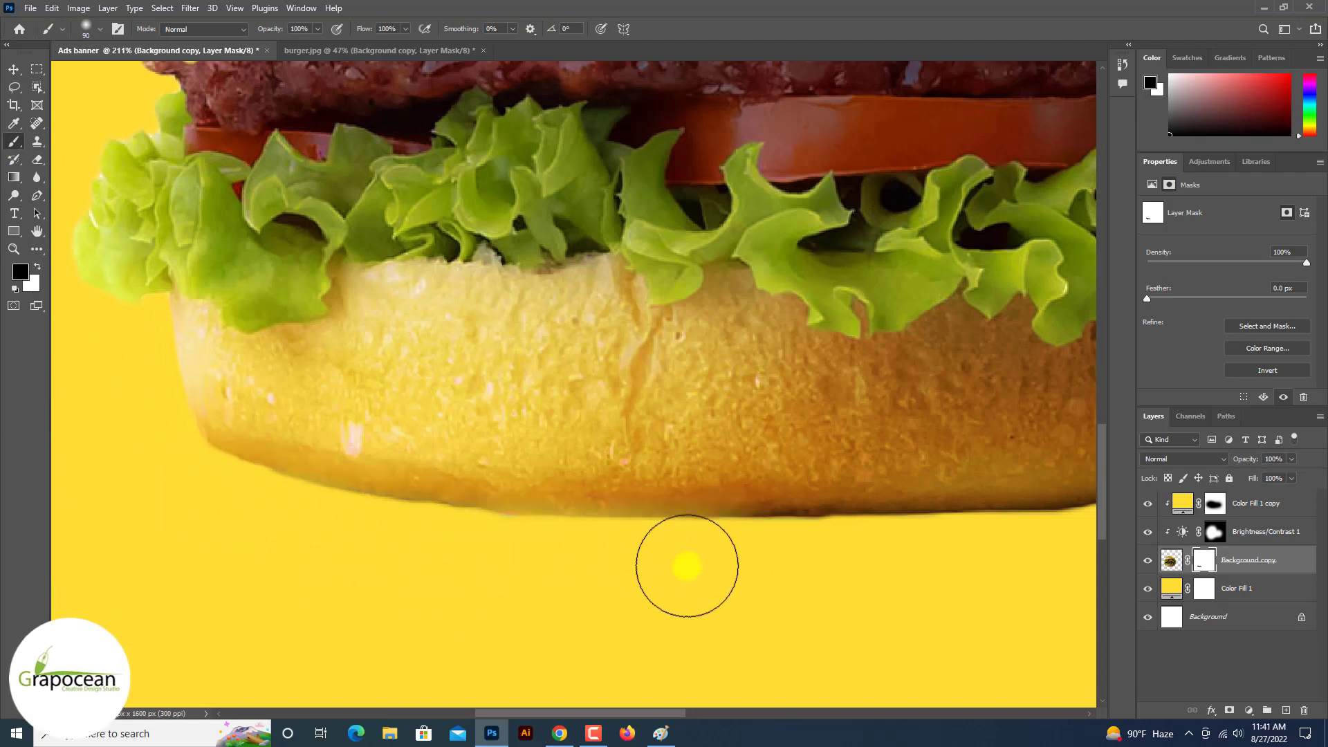
mouse_move(350, 538)
mouse_down()
mouse_move(973, 580)
mouse_move(699, 559)
mouse_up()
drag(571, 571, 899, 539)
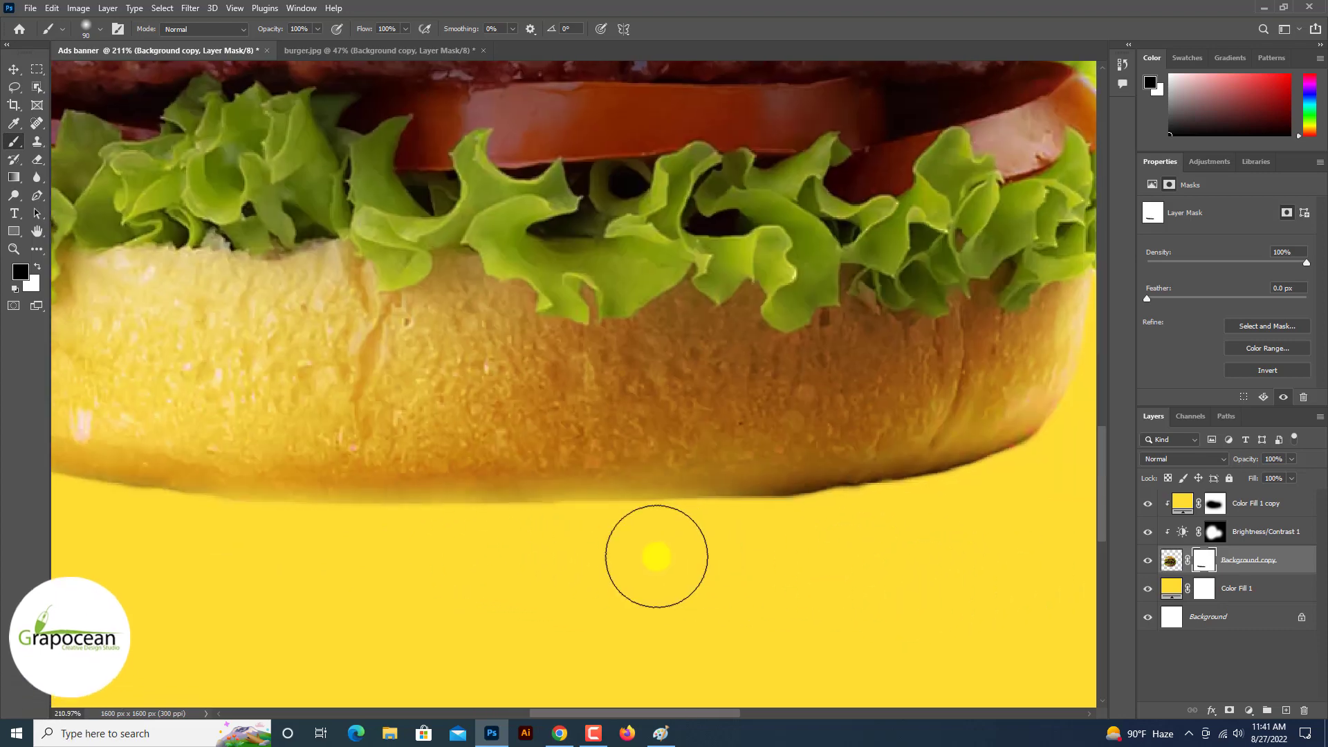
Step: Set the yellow fill copy's blend mode to Linear Burn
scroll(962, 549, down, 2)
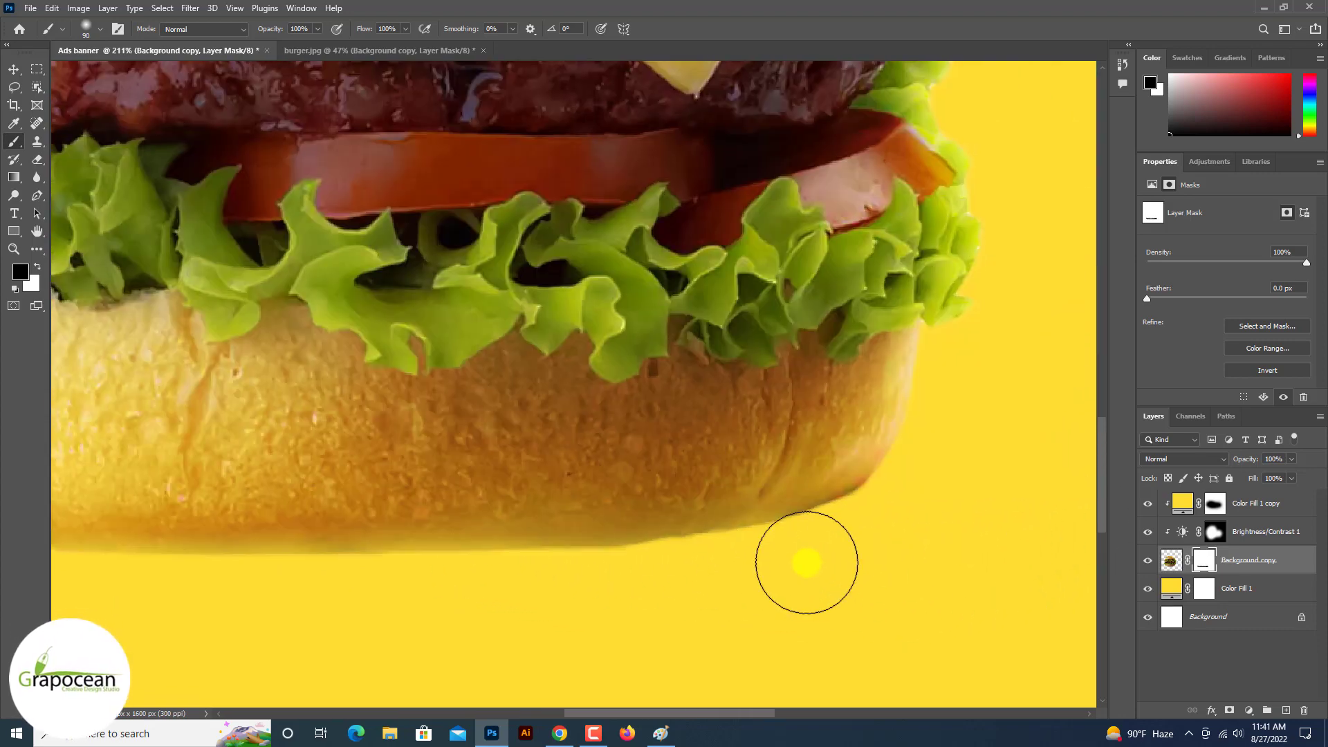
scroll(899, 537, down, 3)
scroll(901, 540, down, 2)
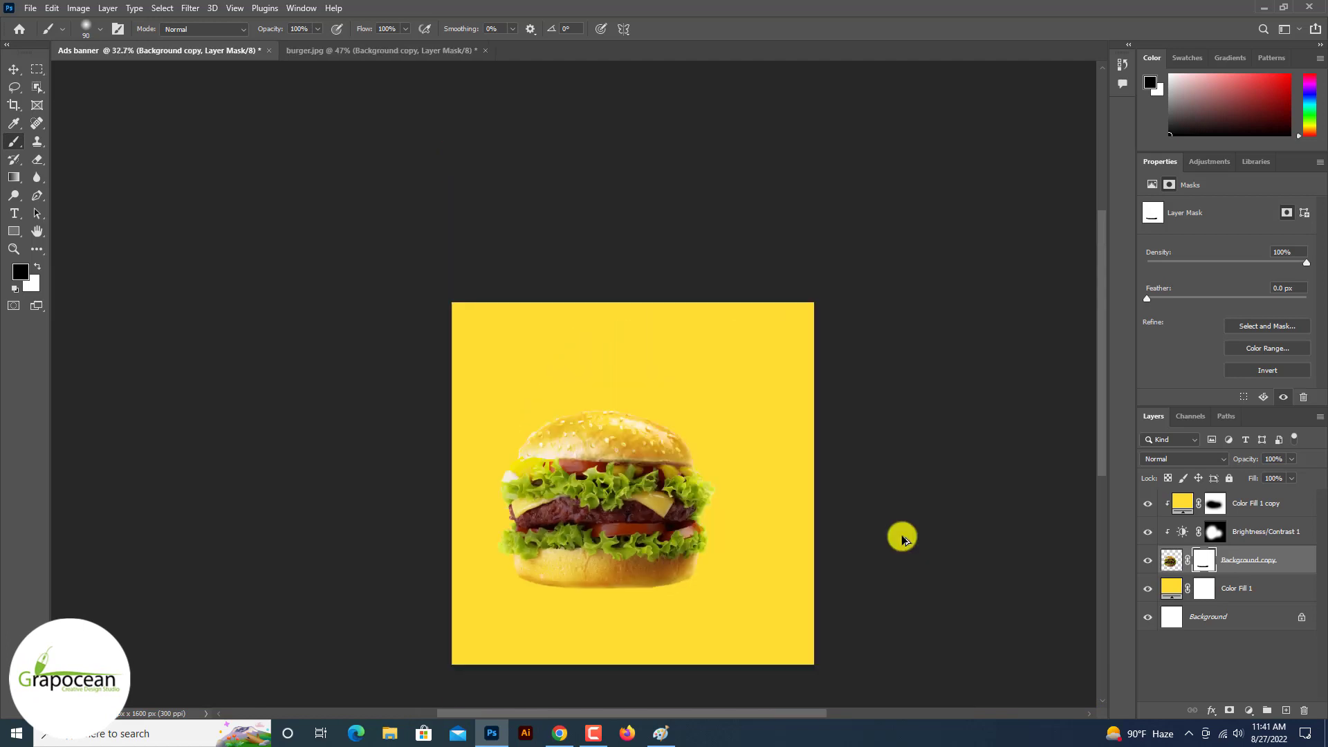
scroll(448, 264, up, 1)
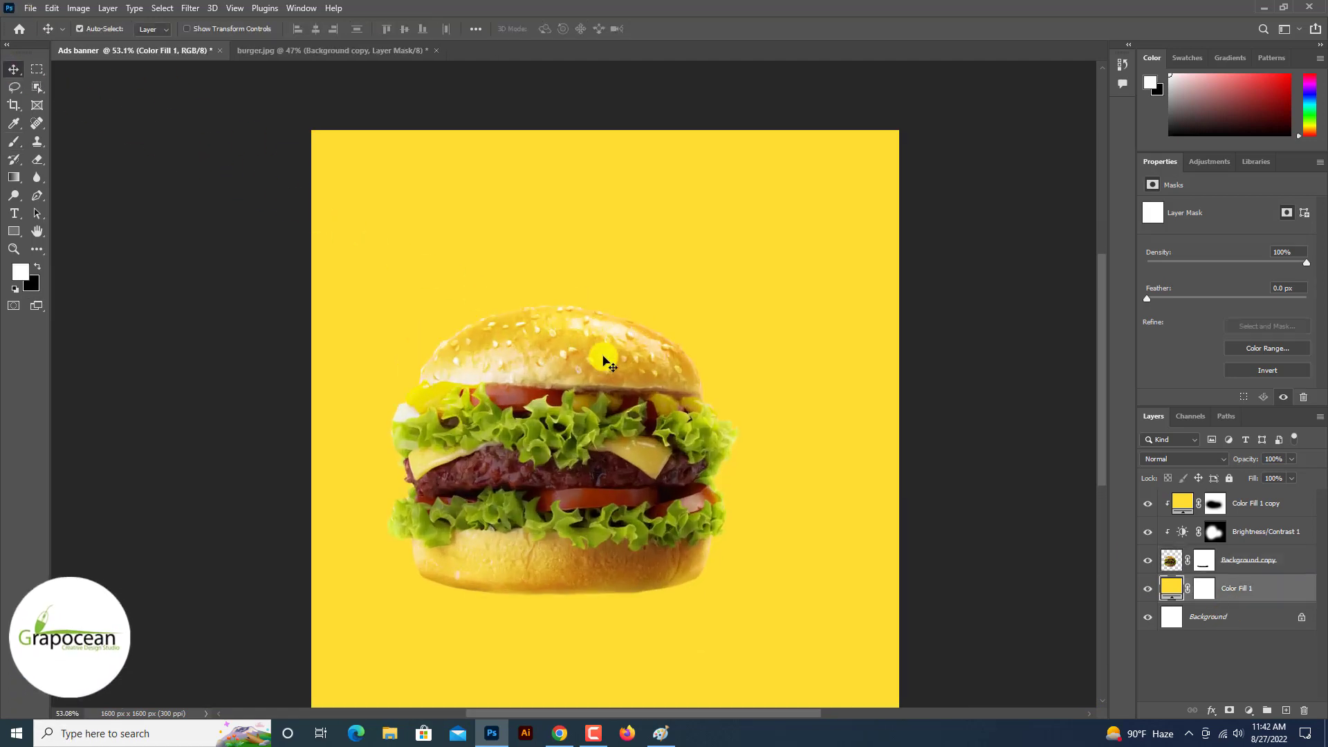
click(1169, 461)
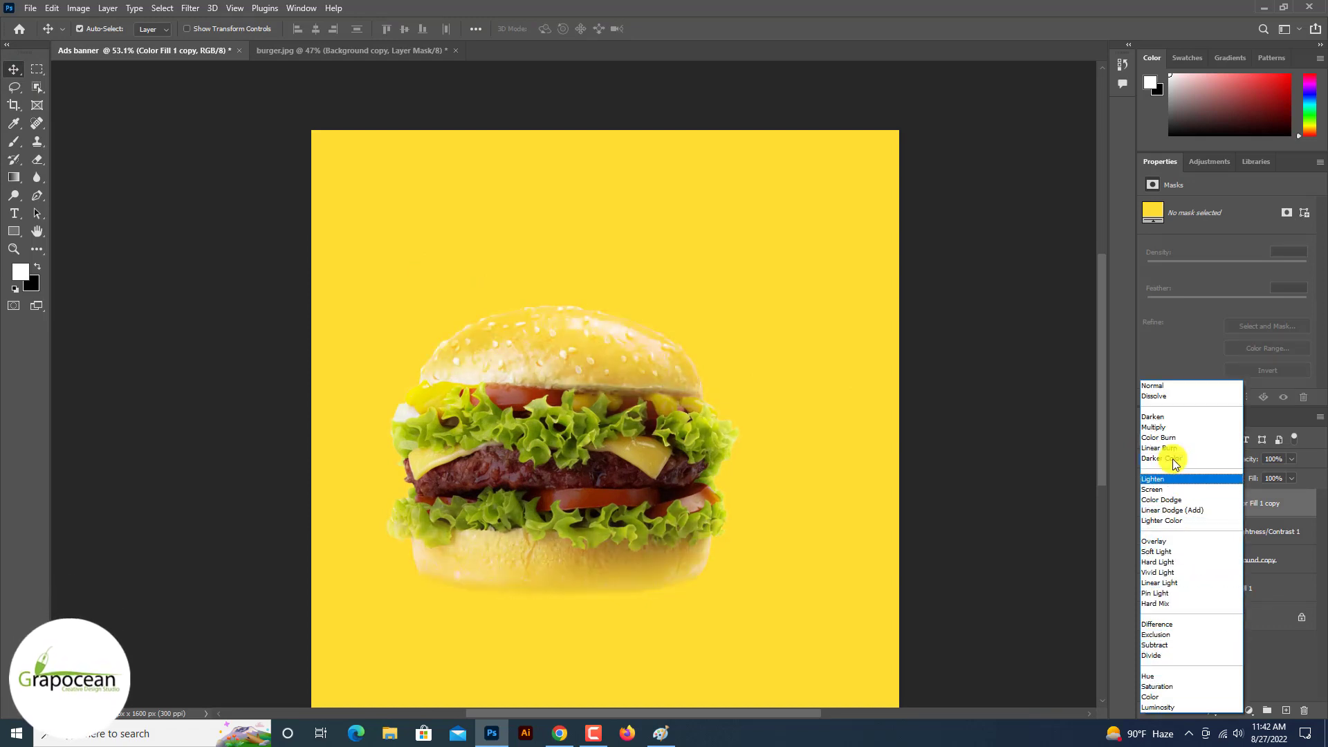
click(1176, 451)
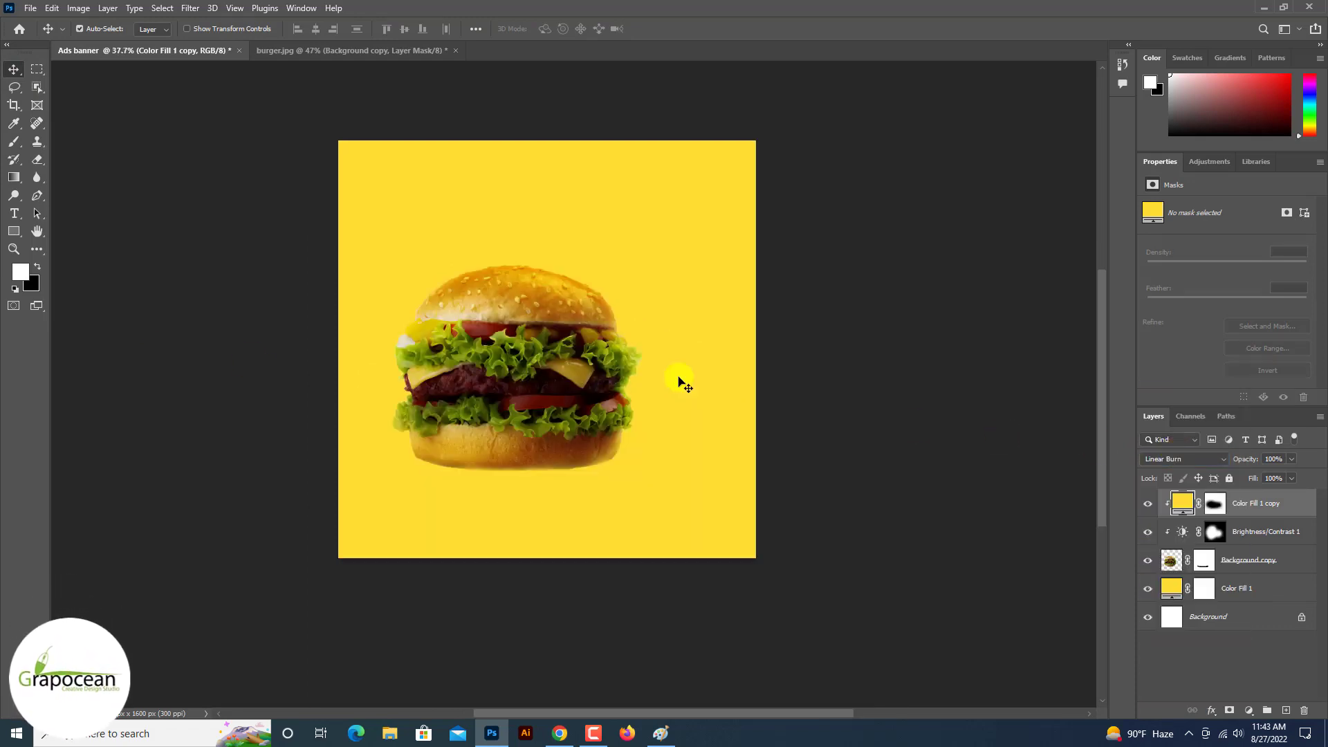
Step: Draw a tall rectangle over the burger's left side with a gradient fill ending in ffdd33
key(u)
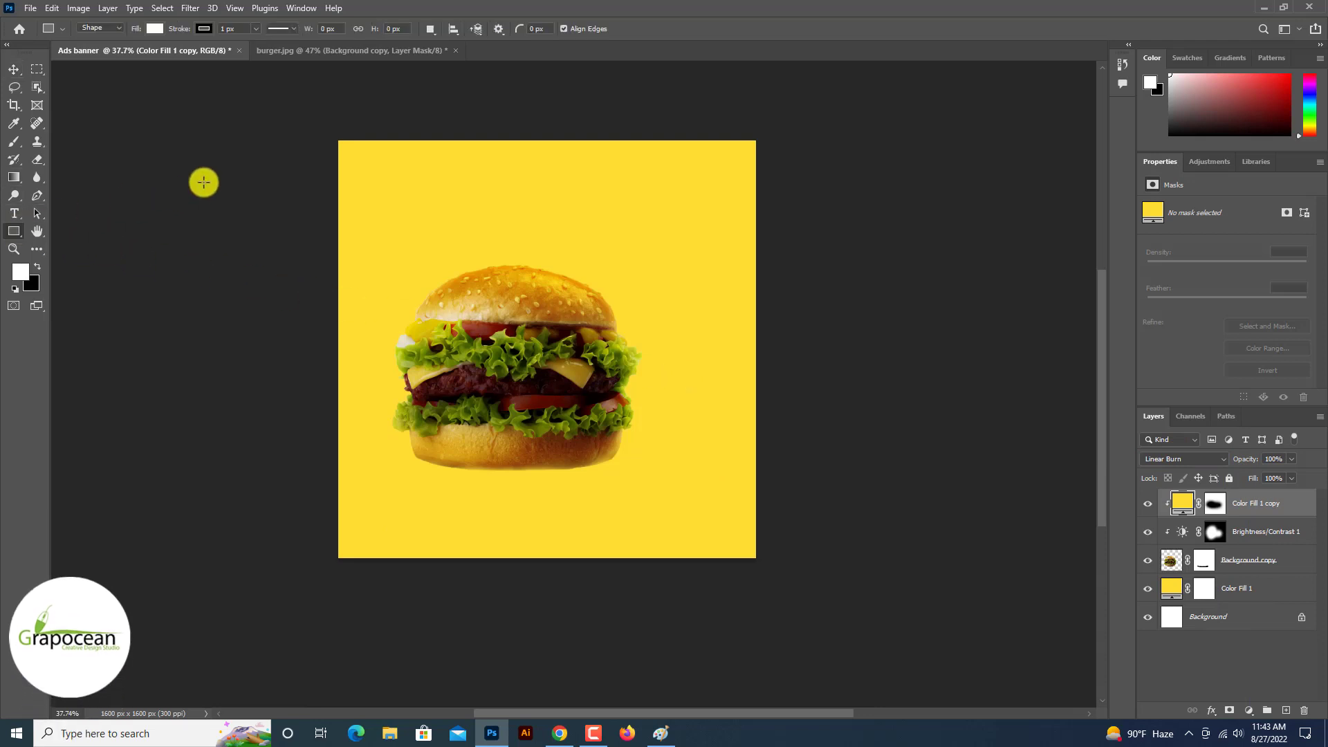
drag(423, 128, 446, 498)
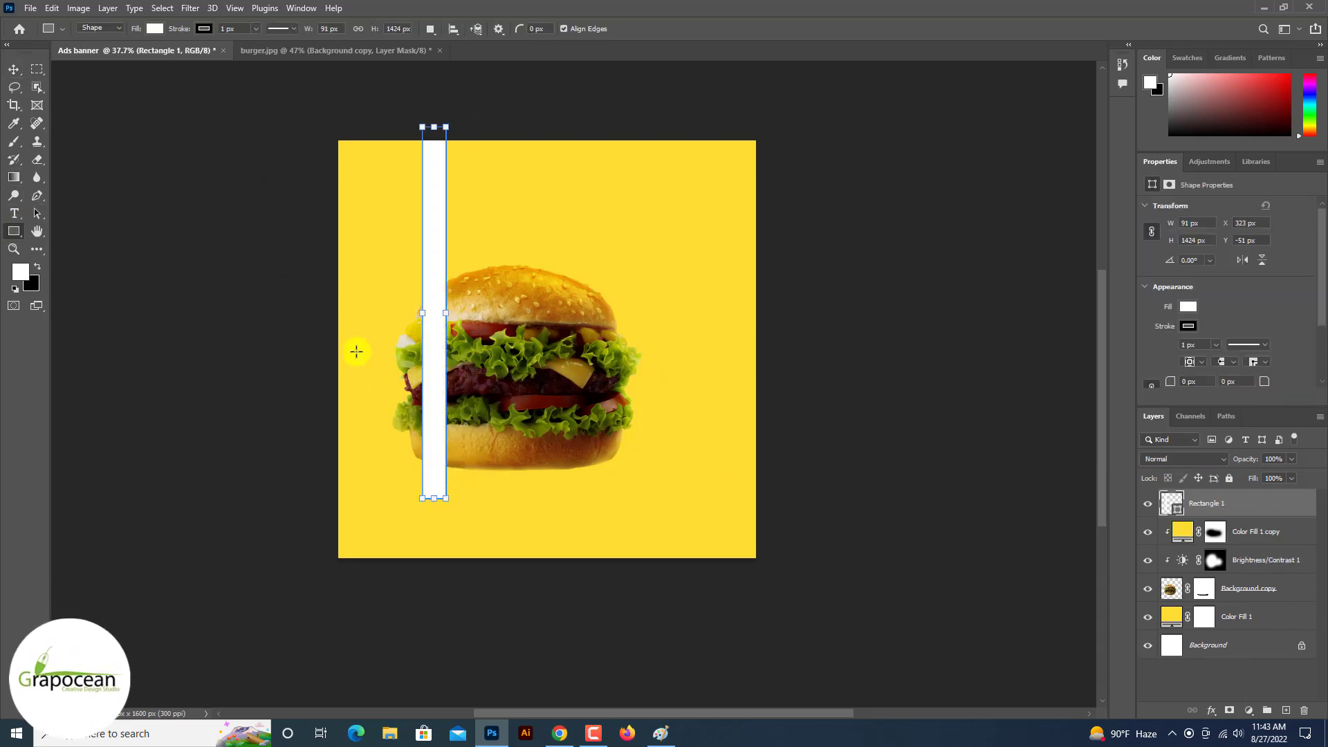
click(156, 29)
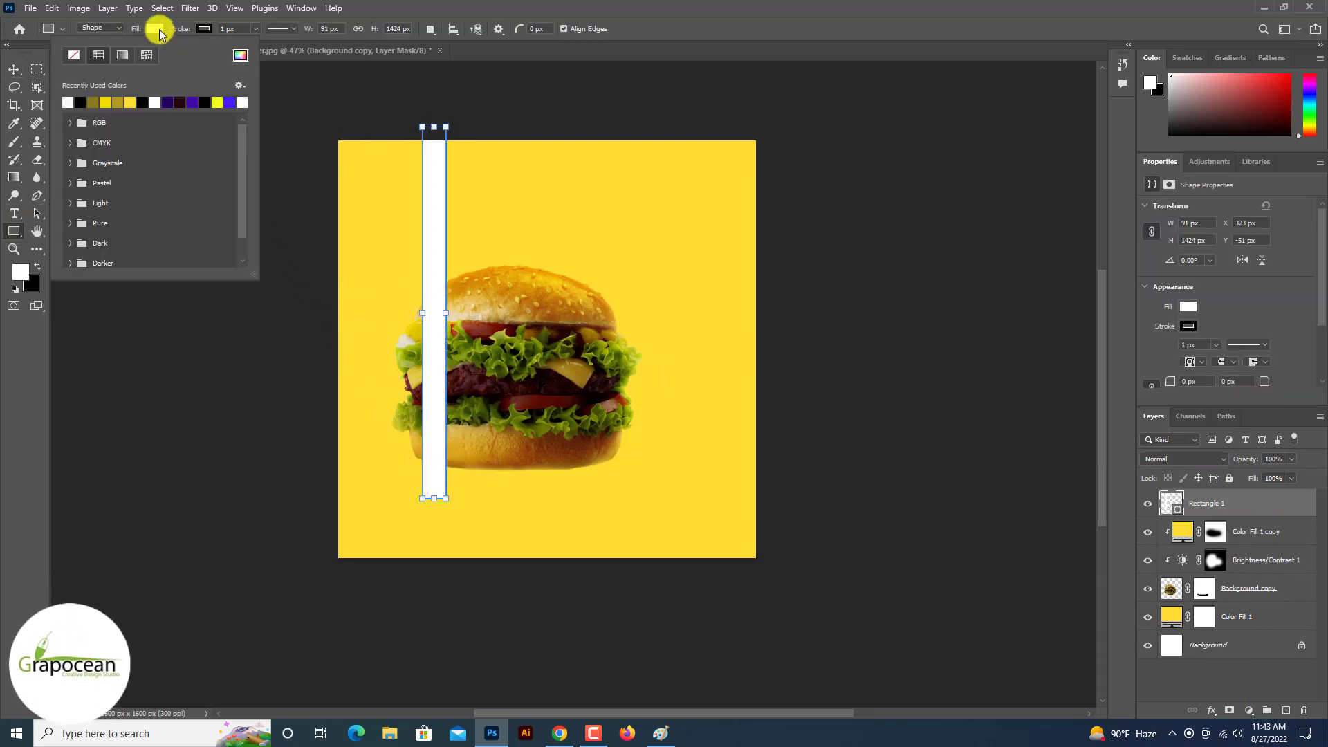
click(123, 56)
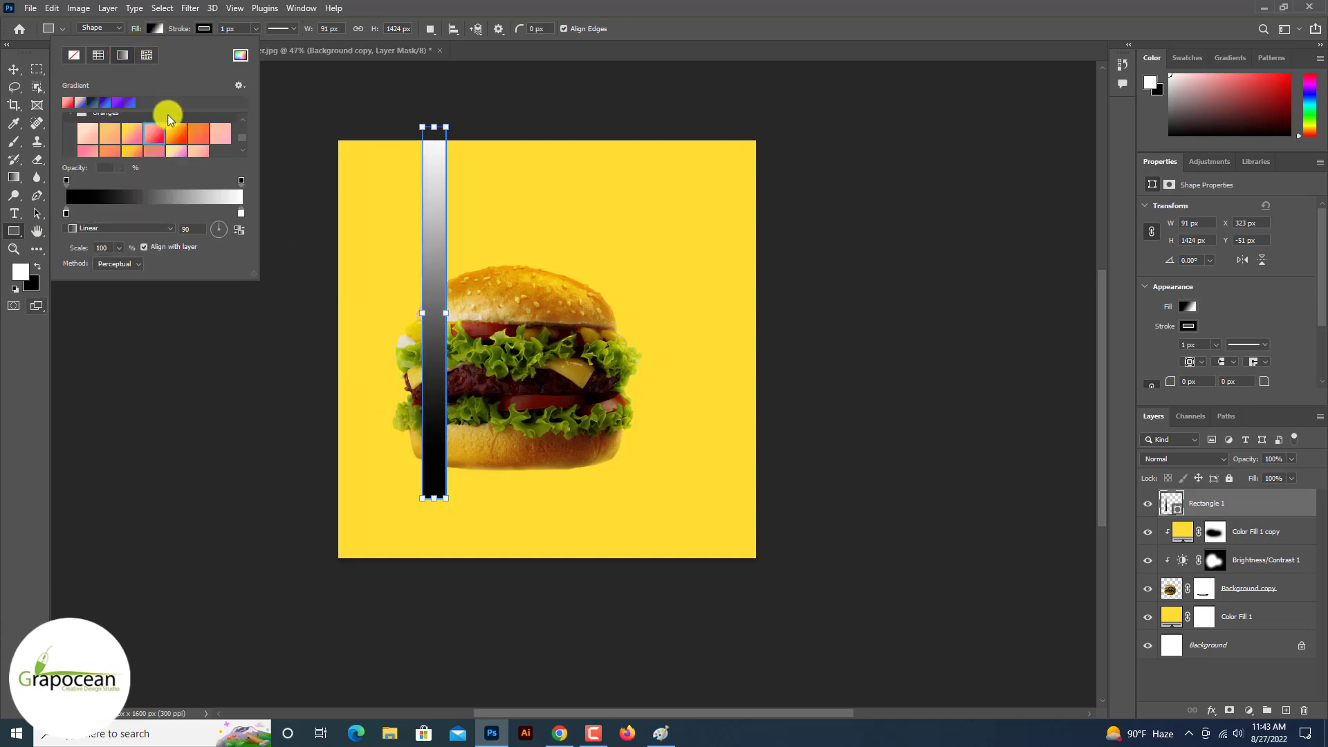
double_click(241, 215)
click(576, 226)
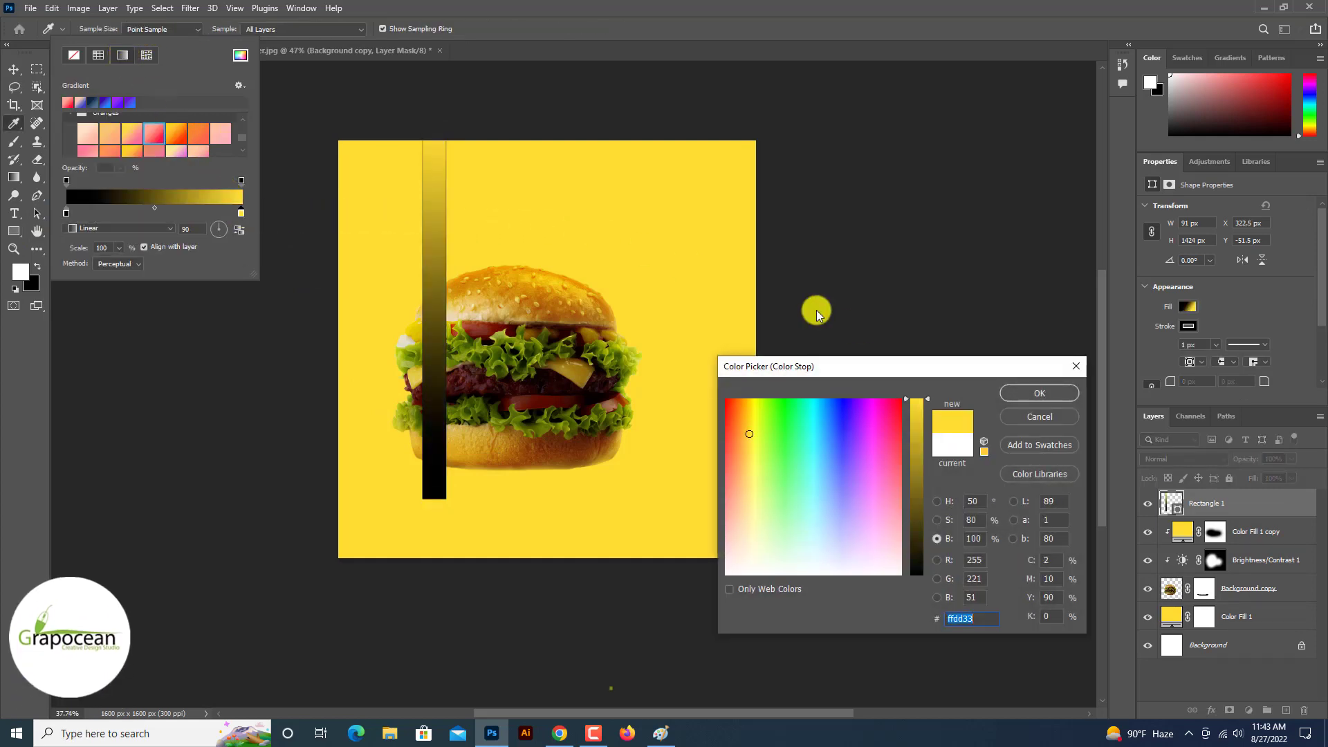
click(1061, 399)
Step: Remove the strip's stroke and make its gradient white-to-yellow, reversed so white is on top
click(204, 28)
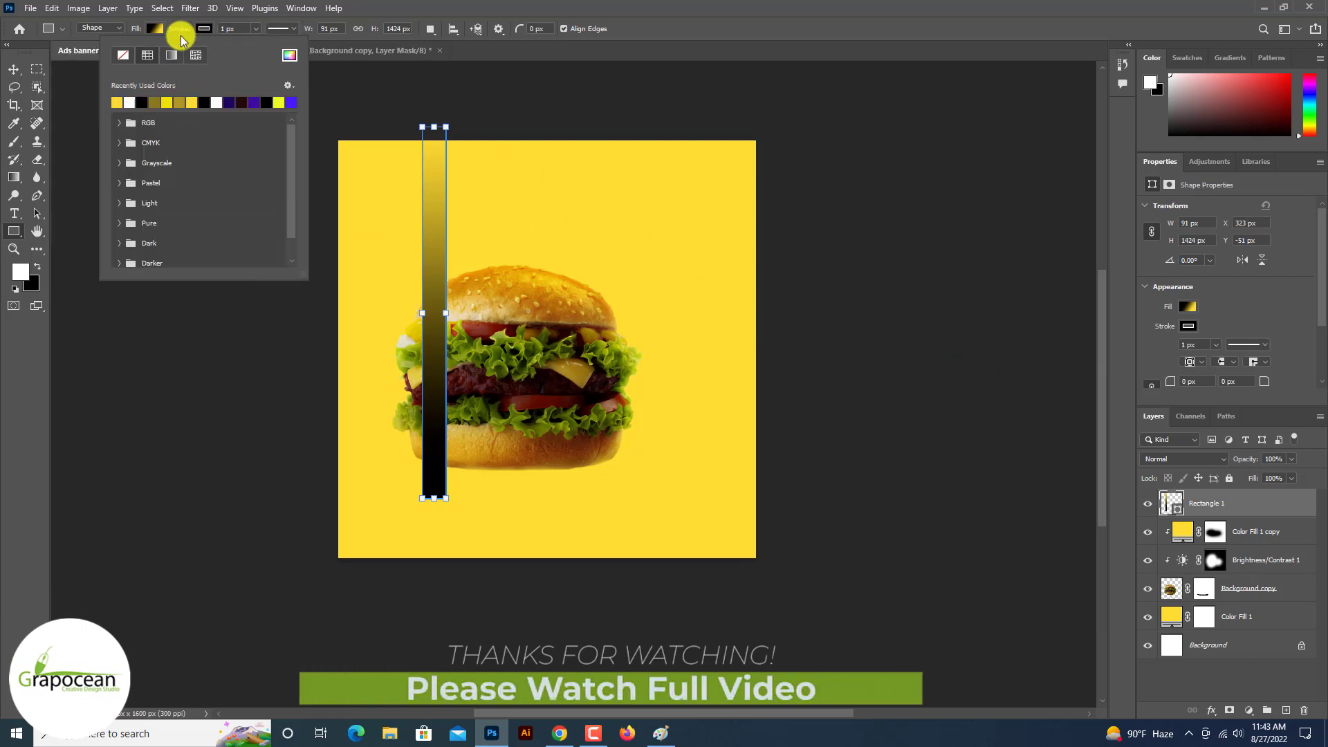
click(125, 55)
click(155, 29)
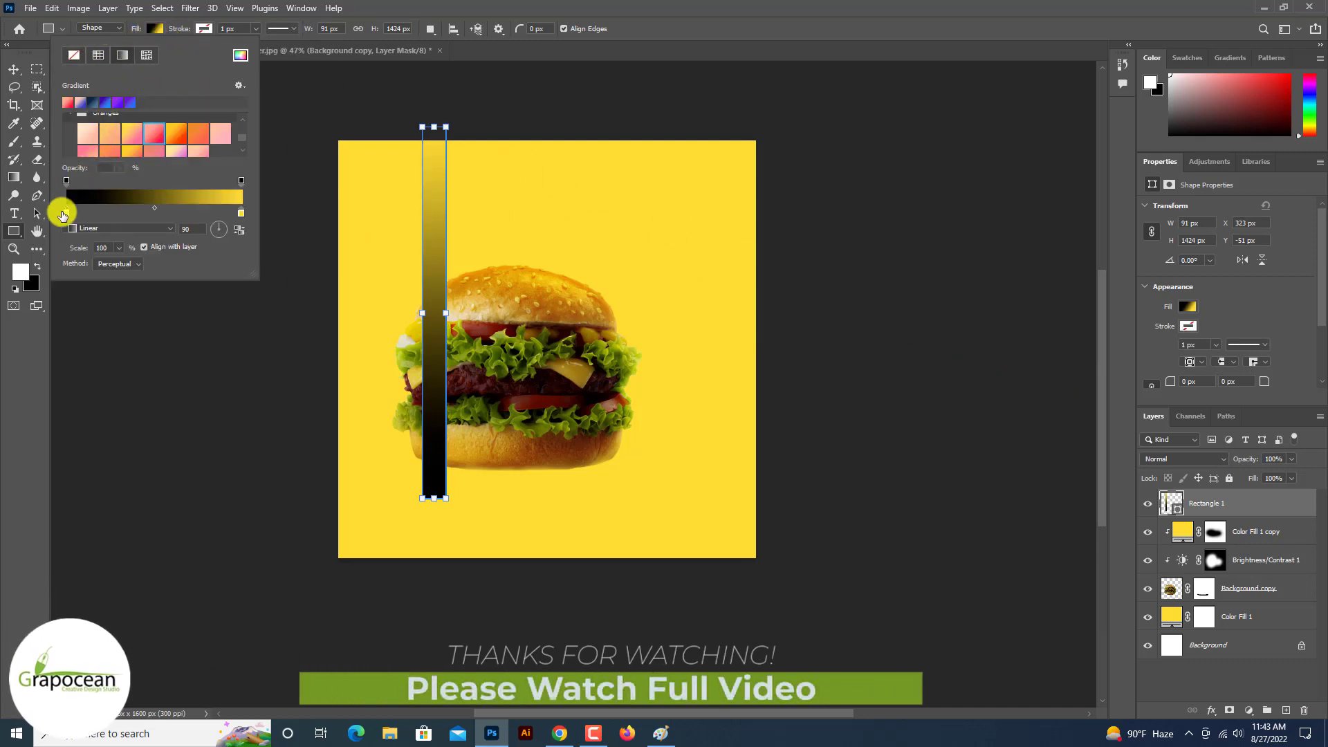
click(63, 214)
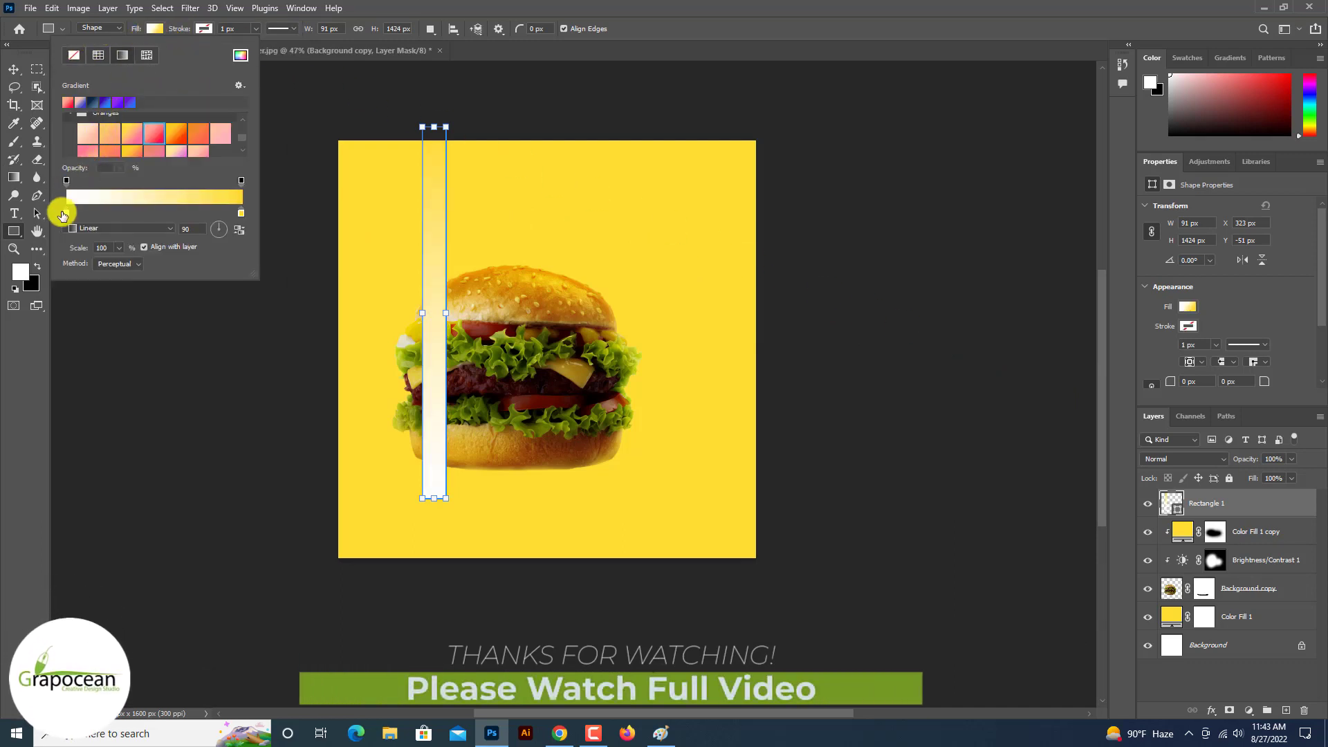
click(114, 230)
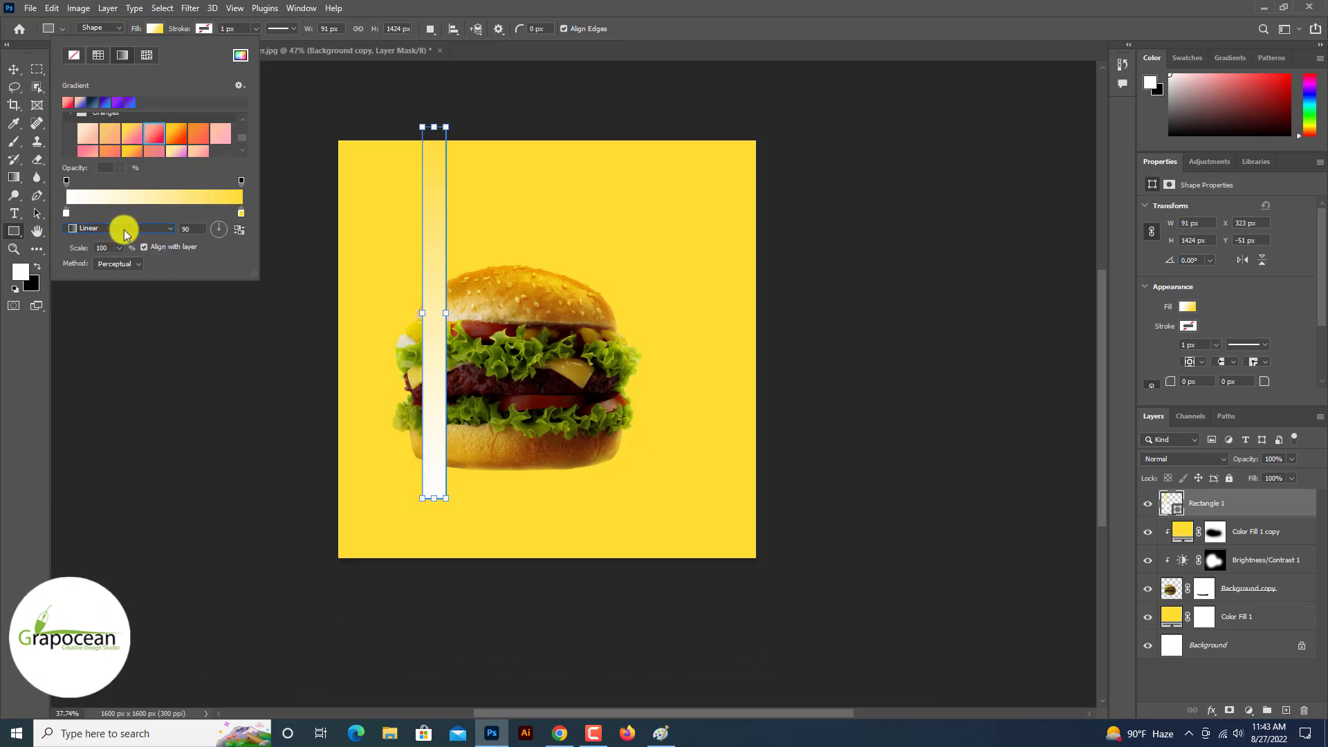
click(241, 236)
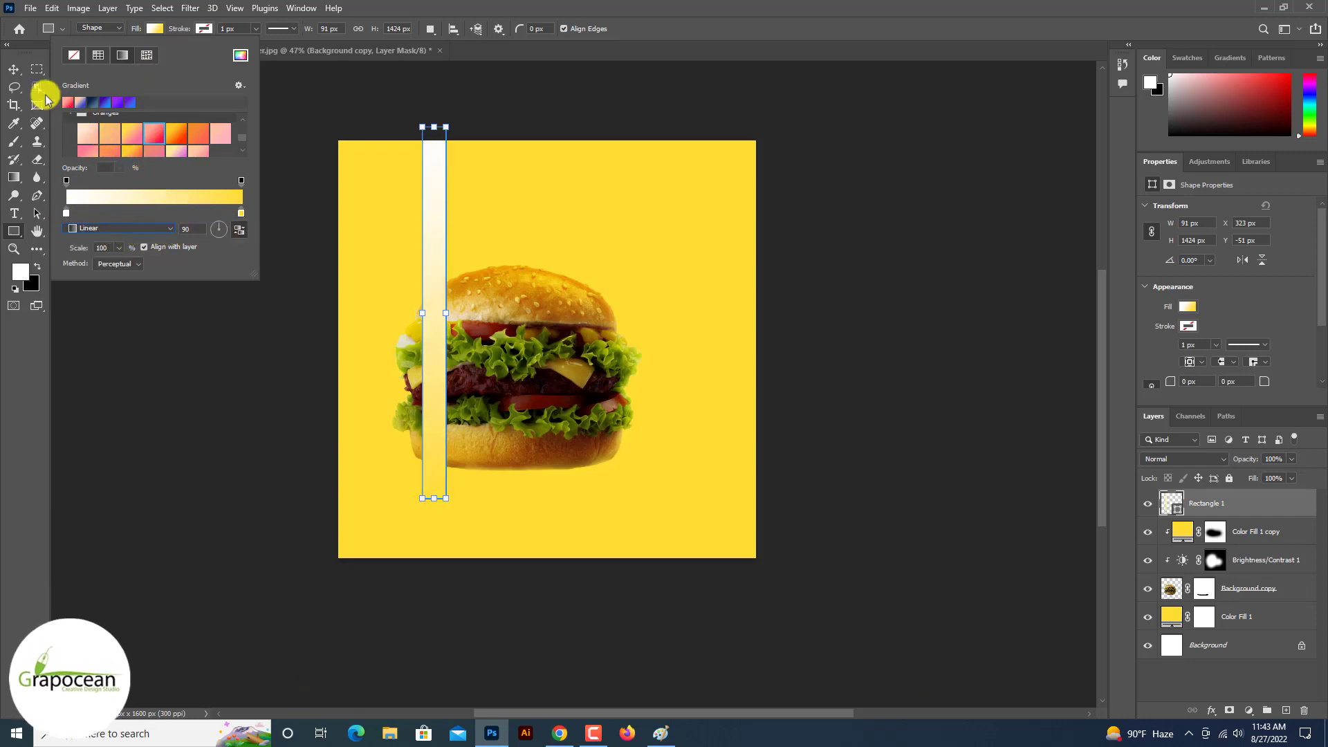
Step: Alt-drag the strip into a row of eleven copies across the canvas
key(v)
mouse_move(445, 303)
mouse_down()
mouse_move(388, 262)
mouse_move(490, 276)
mouse_up()
drag(490, 276, 643, 275)
drag(643, 276, 705, 278)
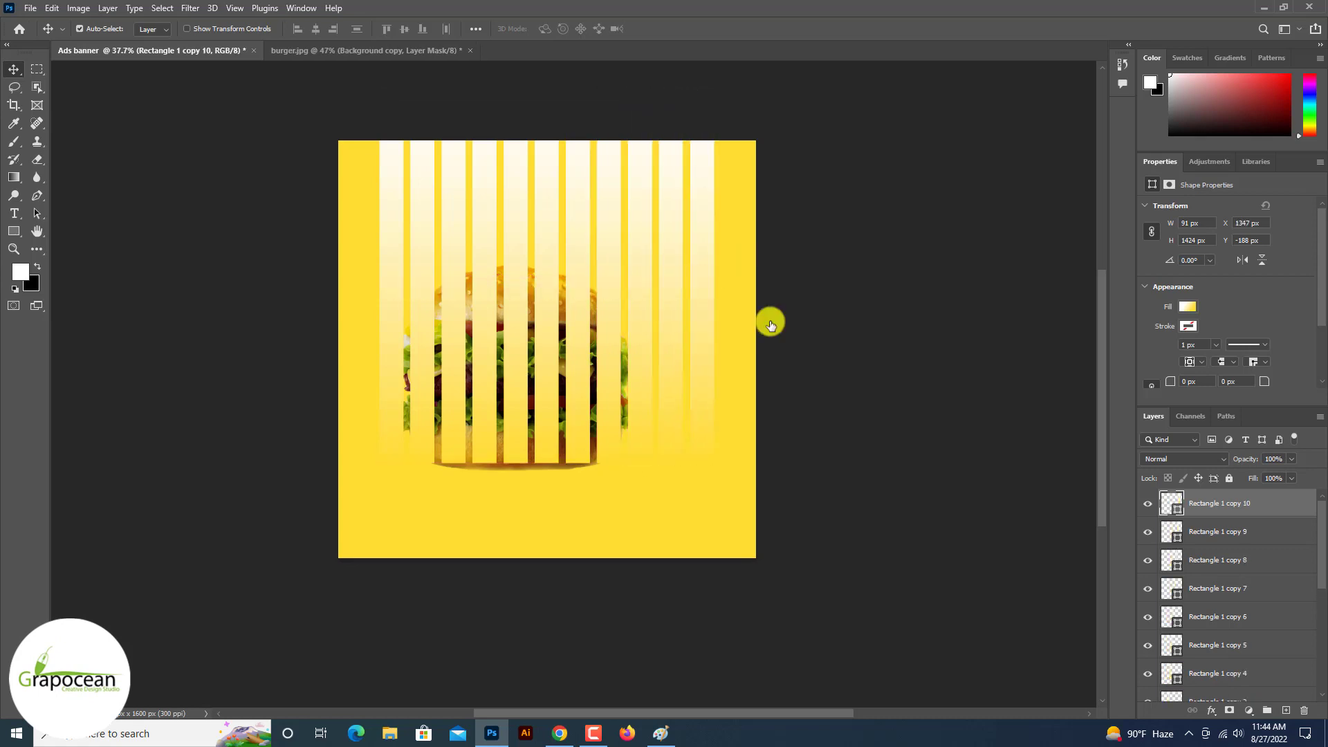
scroll(1231, 588, down, 3)
Step: Convert all strip layers into one smart object and move it lower on the canvas
shift+click(1256, 615)
right_click(1256, 615)
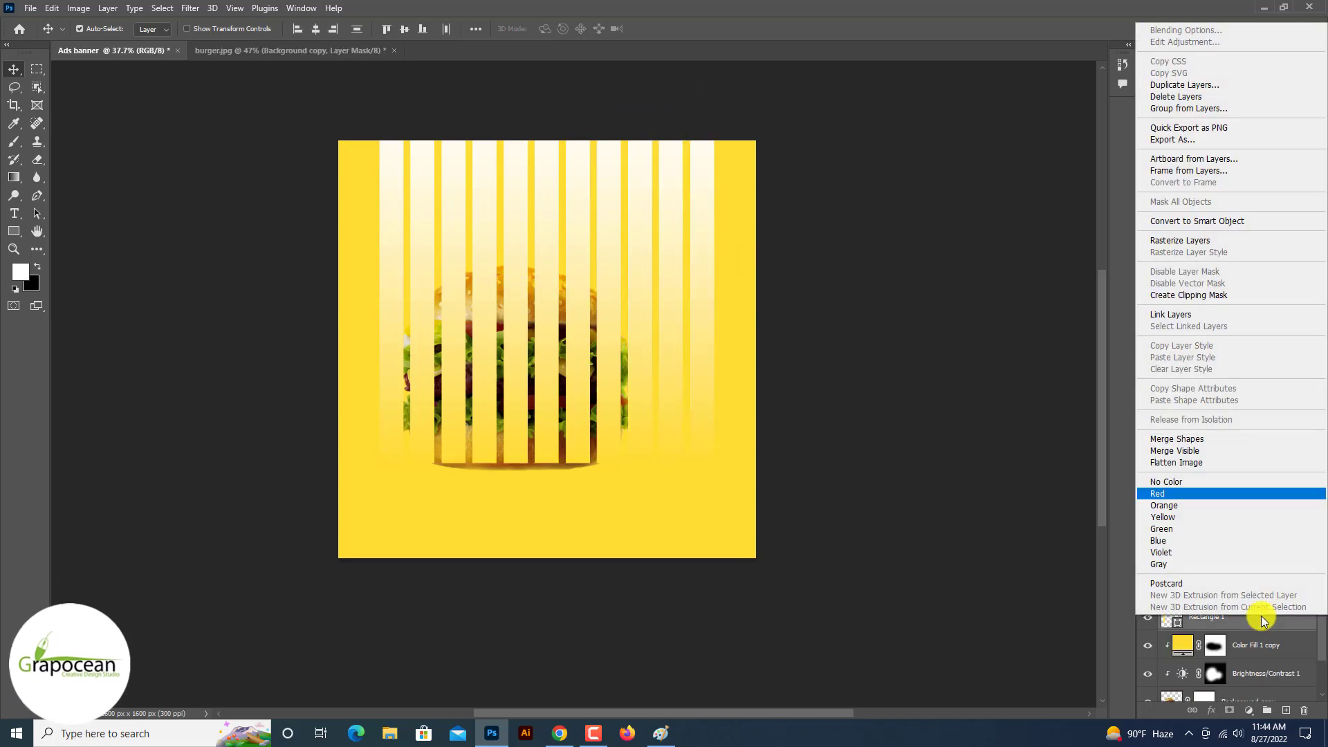
click(1204, 223)
drag(570, 433, 575, 433)
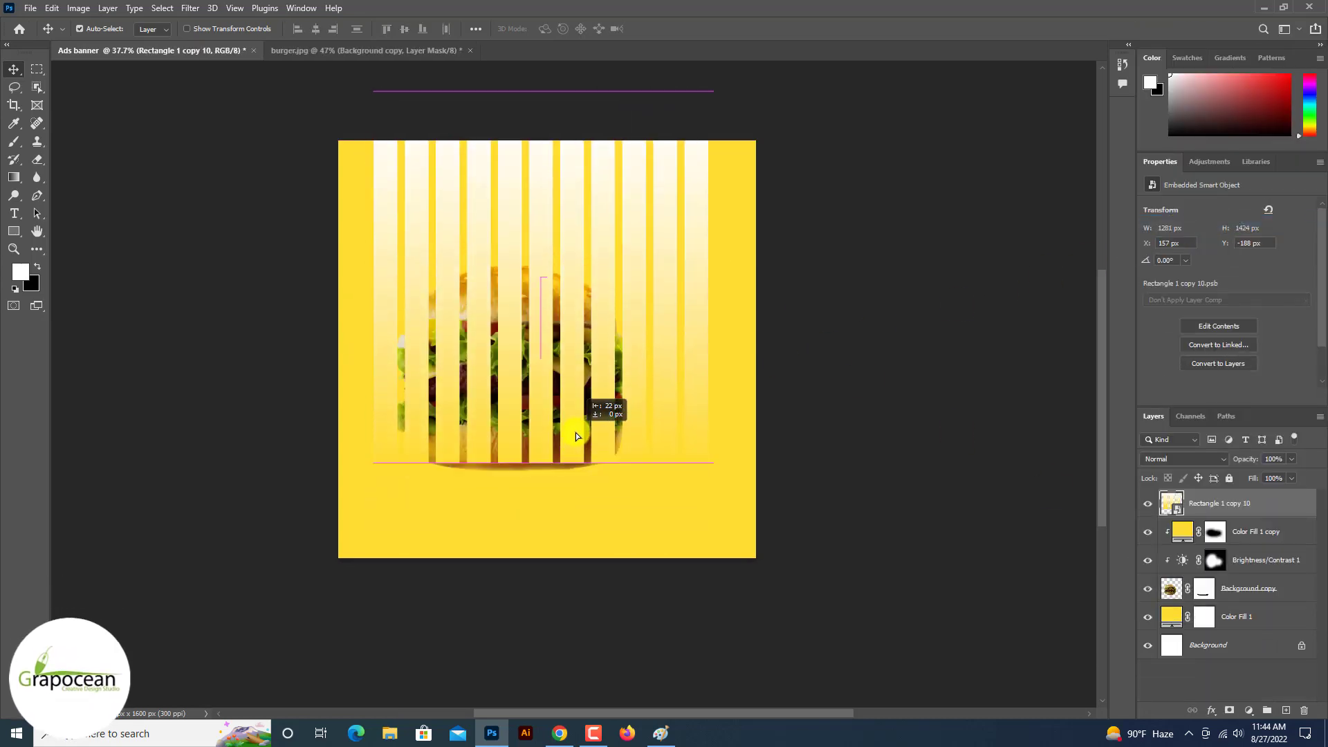
drag(576, 433, 575, 503)
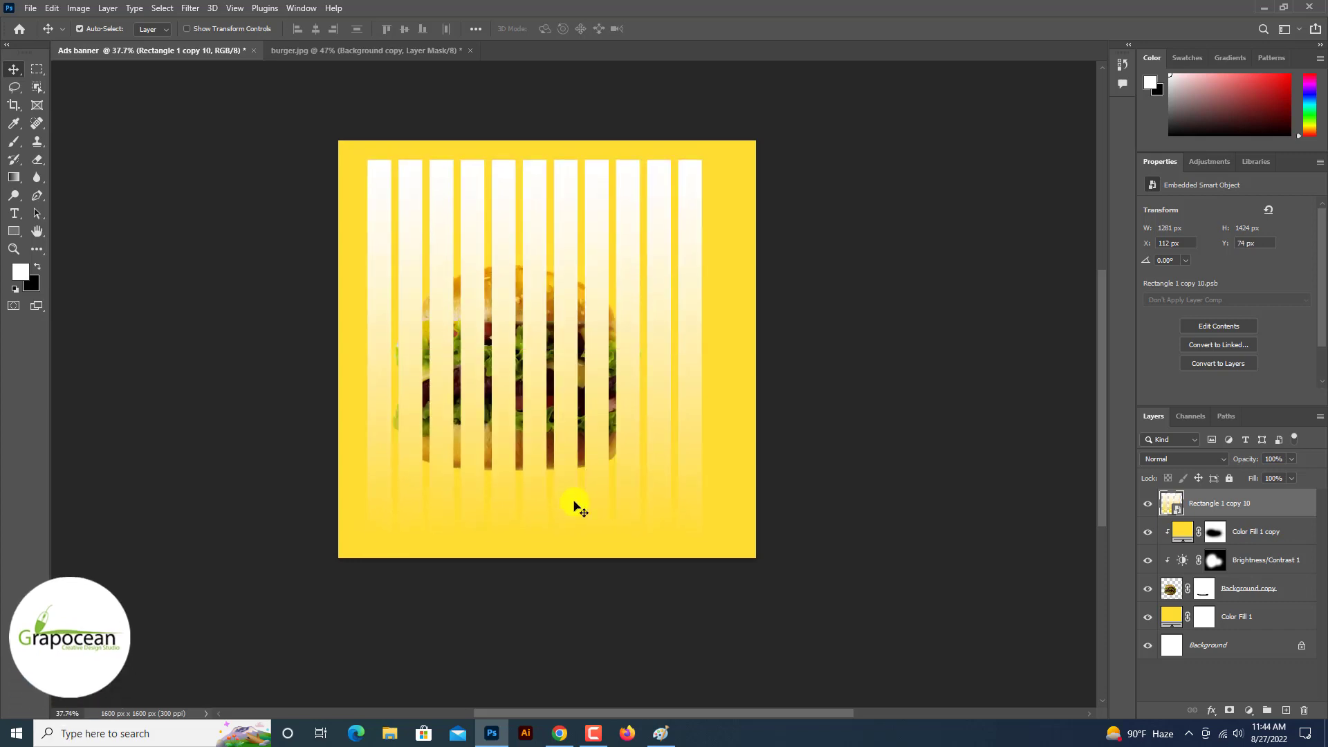
key(ctrl+t)
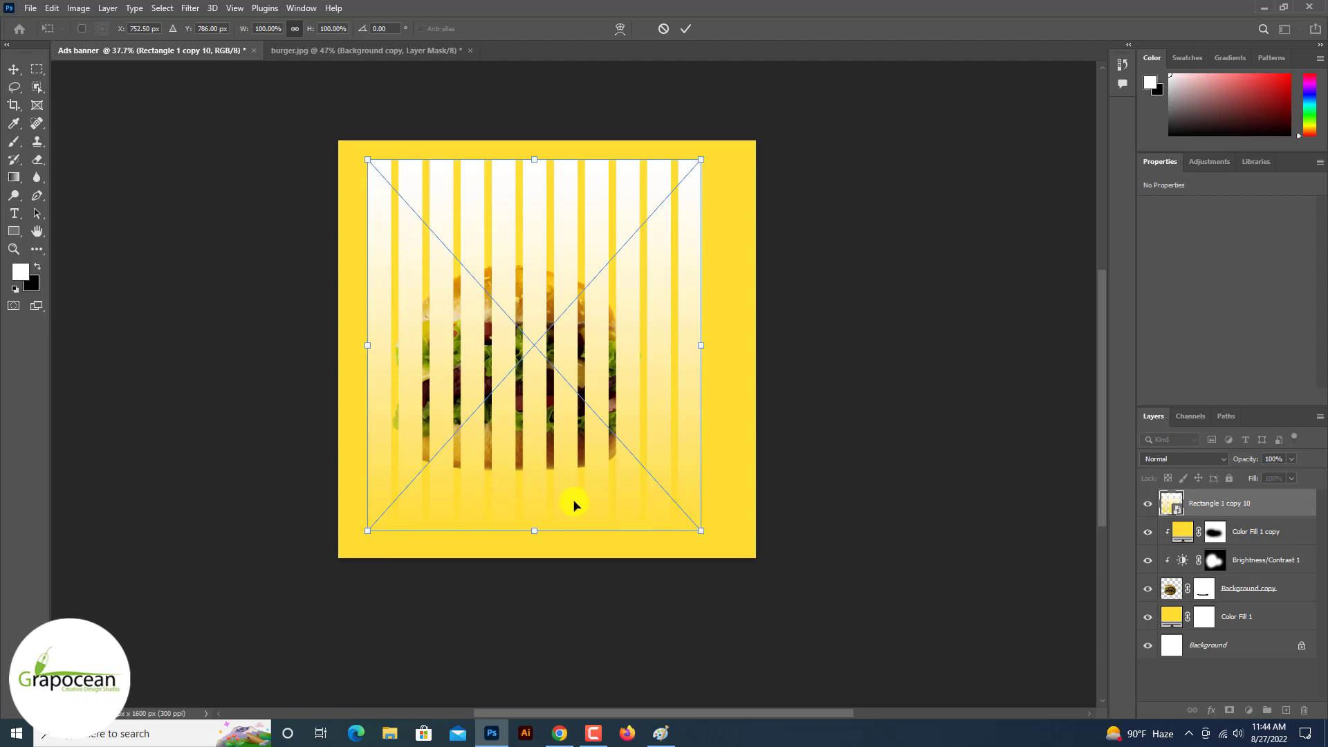
Step: Warp the stripes on a custom 14-column grid, dragging points to bend their edges into waves
click(618, 29)
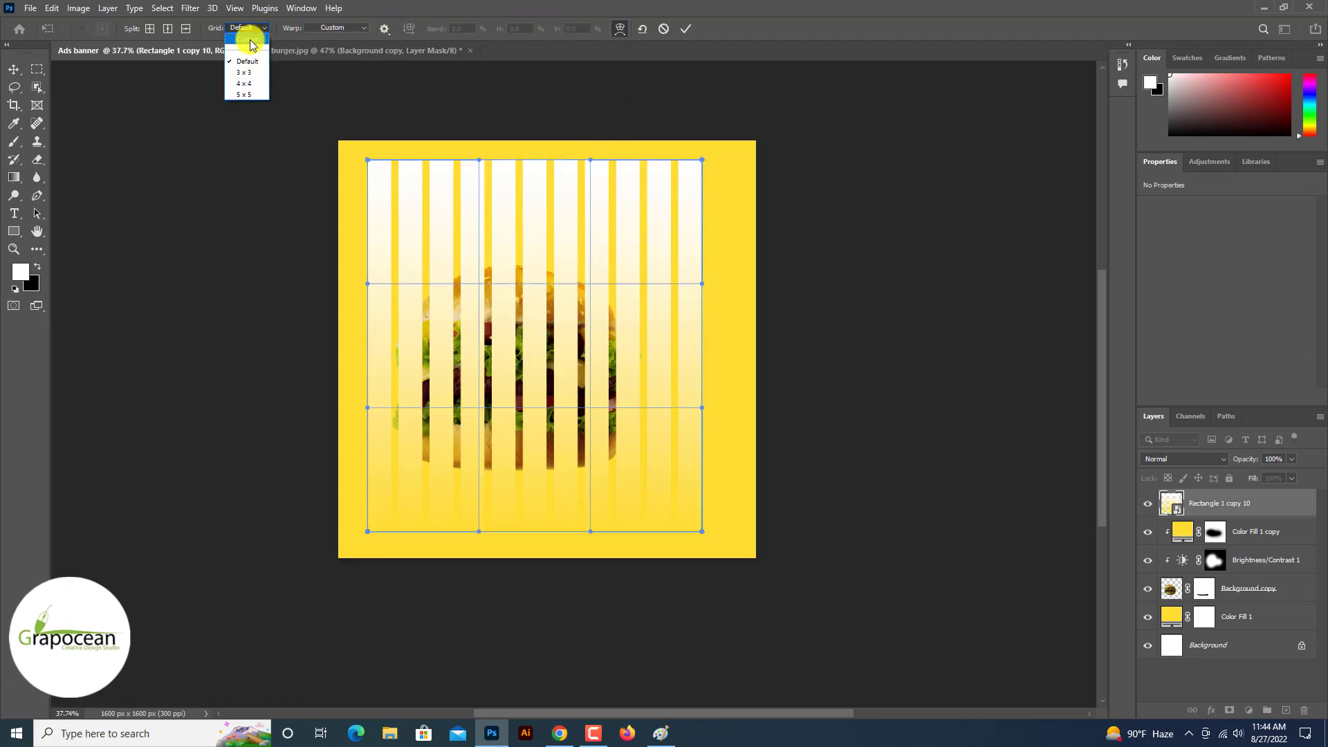
click(248, 40)
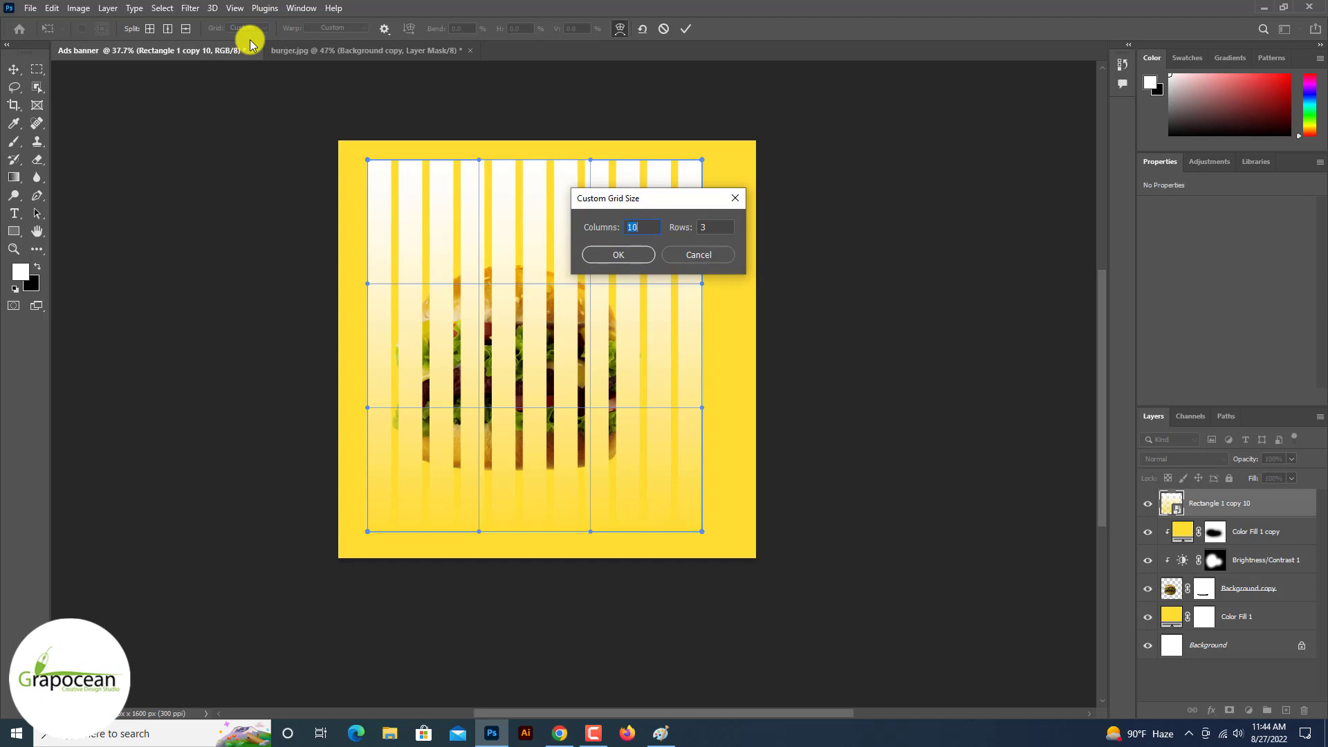
key(Up)
key(Up)
key(Up)
click(628, 260)
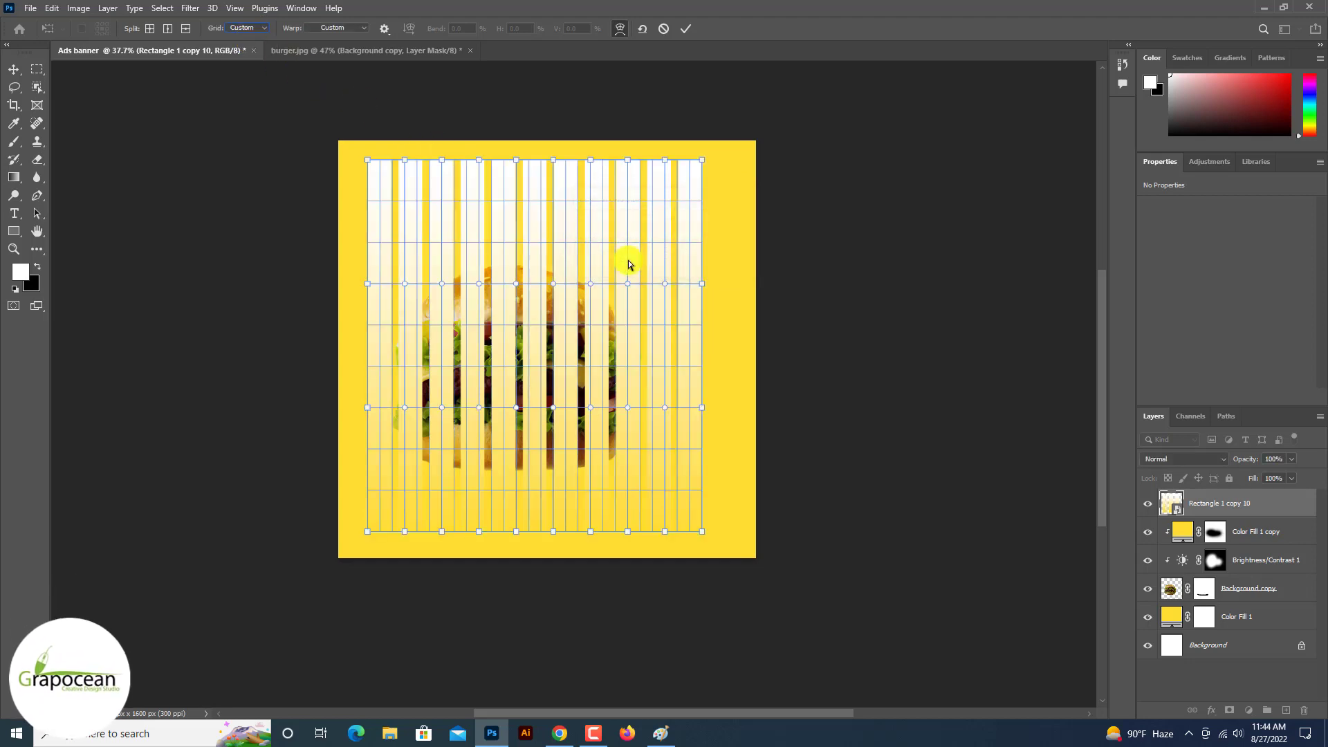
shift+click(479, 531)
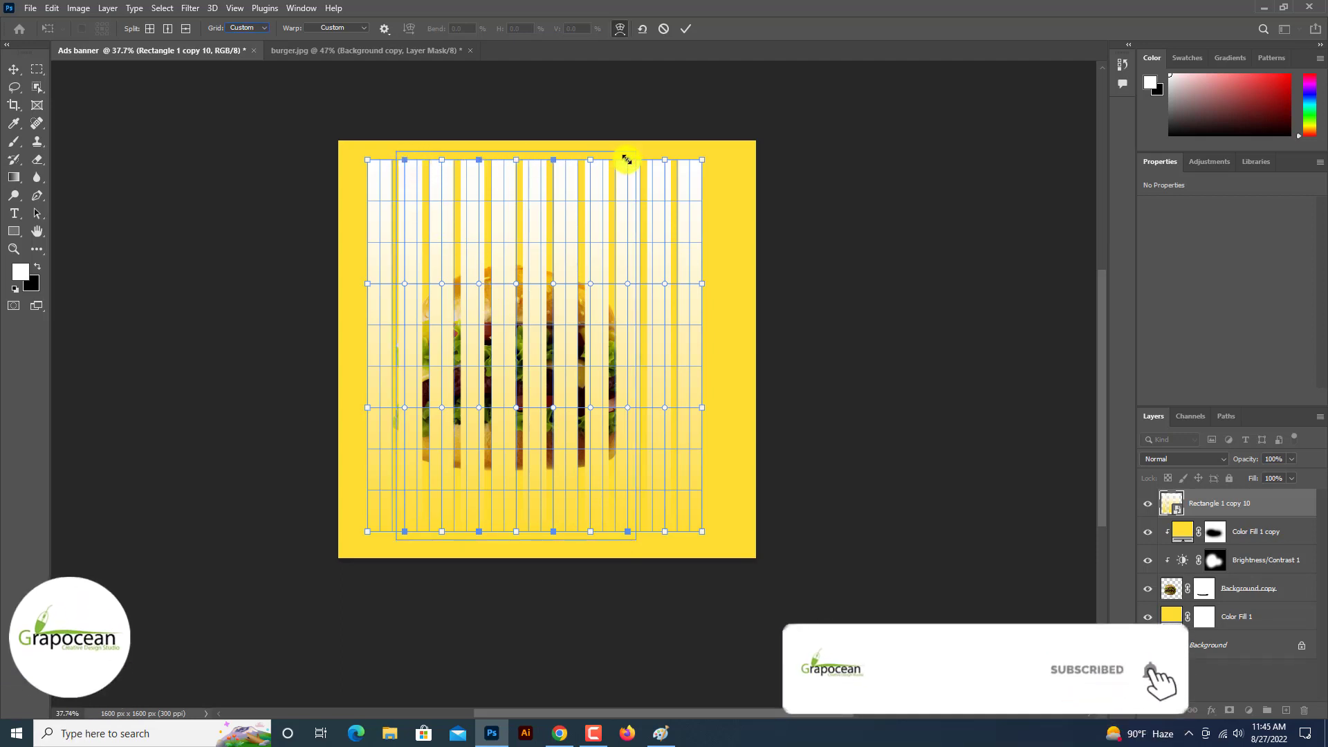
mouse_move(626, 530)
mouse_down()
mouse_move(622, 517)
mouse_move(645, 609)
mouse_up()
mouse_move(668, 613)
mouse_down()
mouse_move(604, 528)
mouse_move(550, 504)
mouse_move(511, 409)
mouse_move(505, 305)
mouse_move(555, 587)
mouse_move(598, 600)
mouse_up()
click(685, 28)
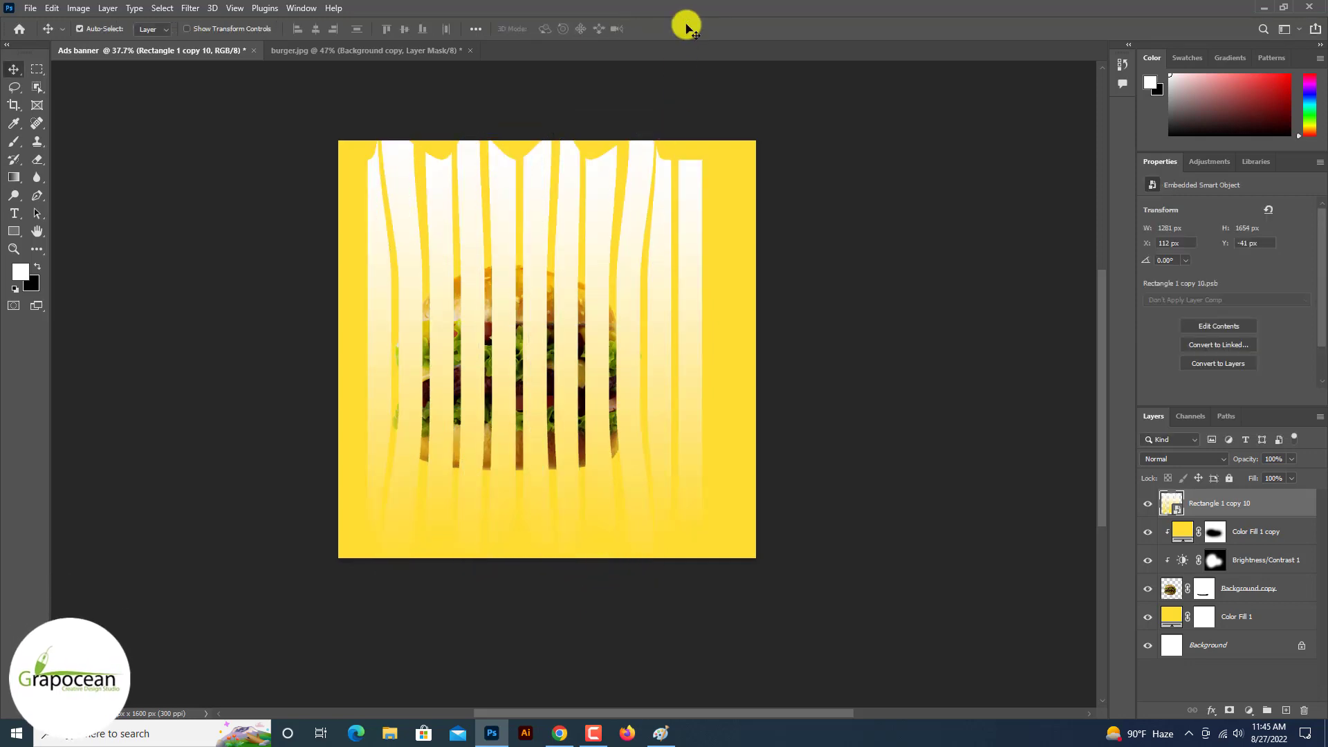
Step: Add Bevel & Emboss to the stripes with Depth 938%, Size 49 px and a spiky Gloss Contour
right_click(1223, 497)
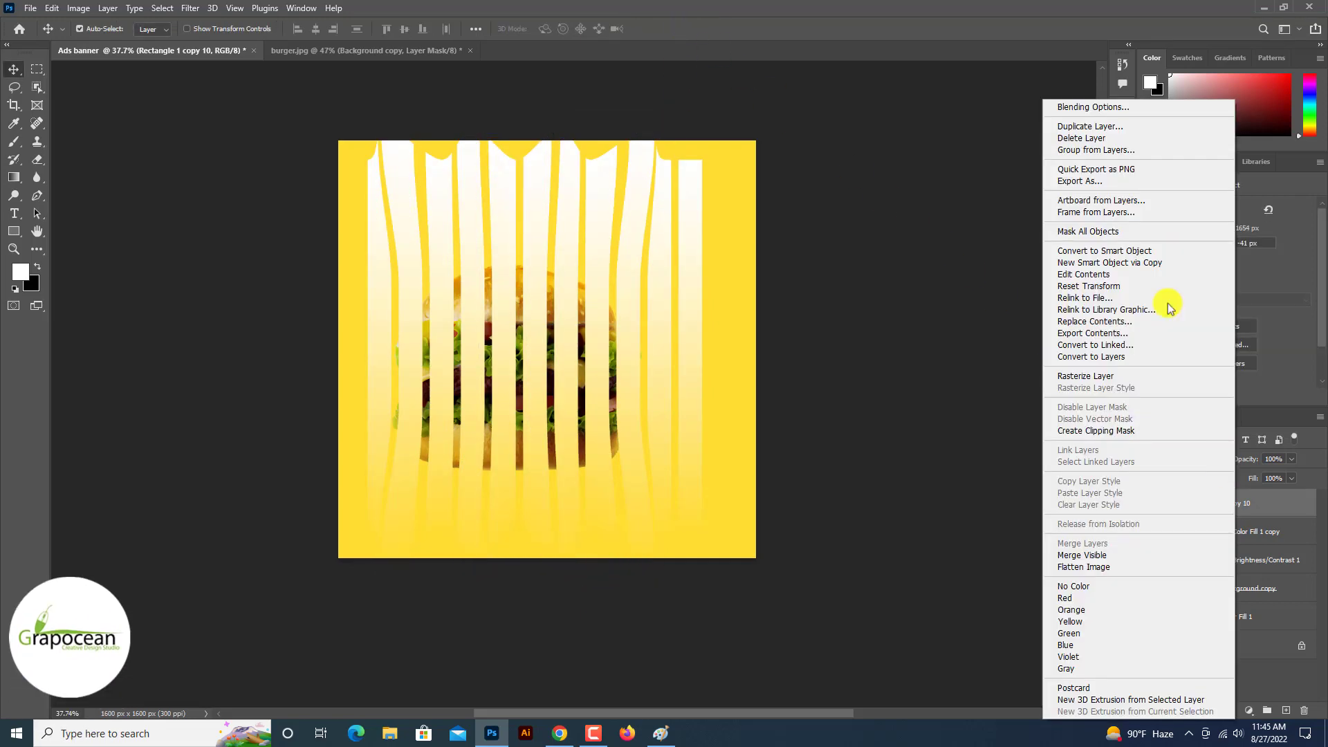
click(1086, 108)
click(723, 445)
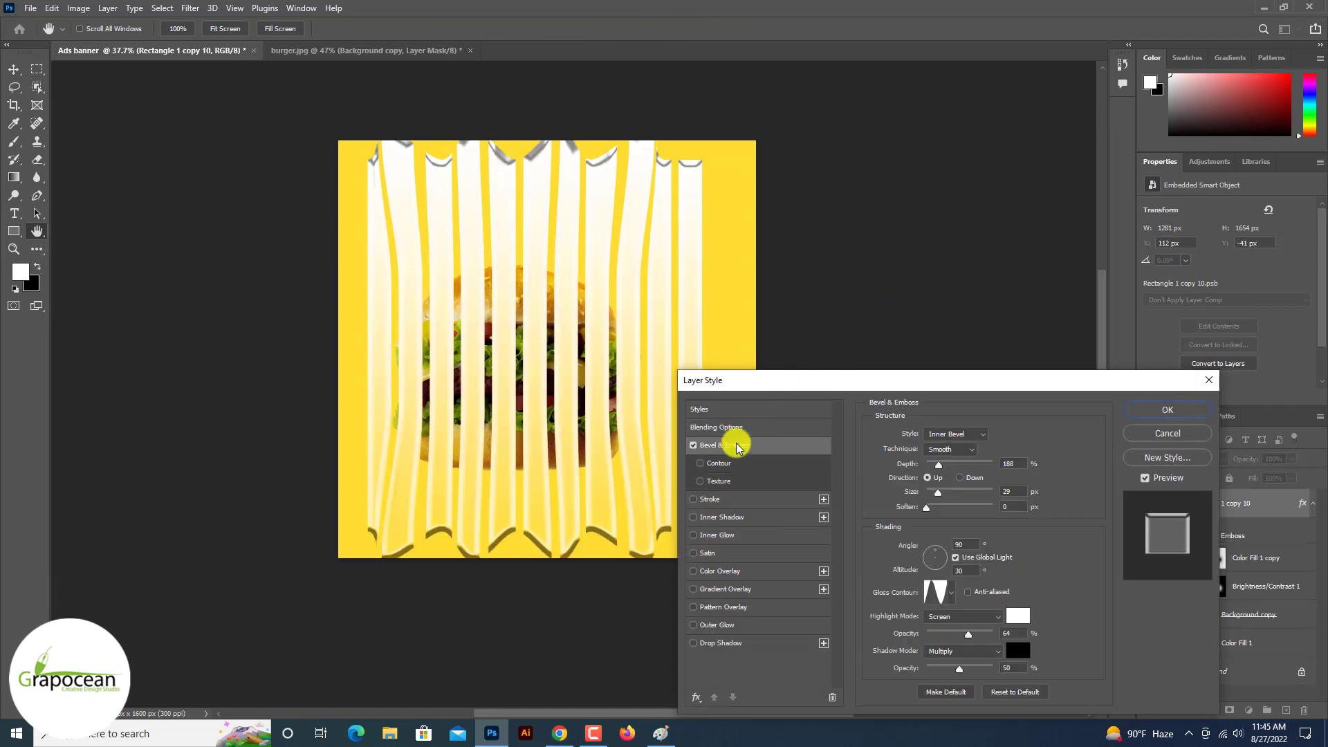
mouse_move(944, 462)
mouse_down()
mouse_move(991, 476)
mouse_move(943, 493)
mouse_up()
click(952, 592)
click(877, 630)
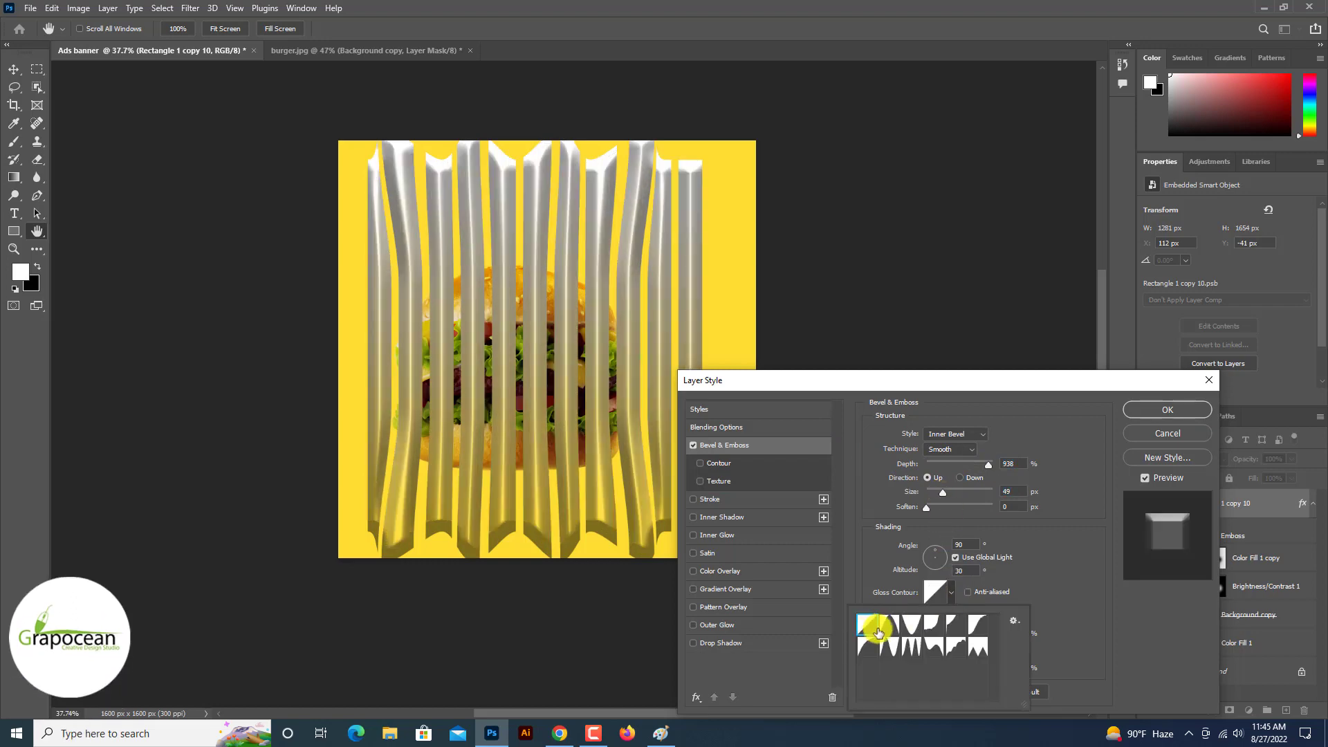
click(919, 627)
click(950, 644)
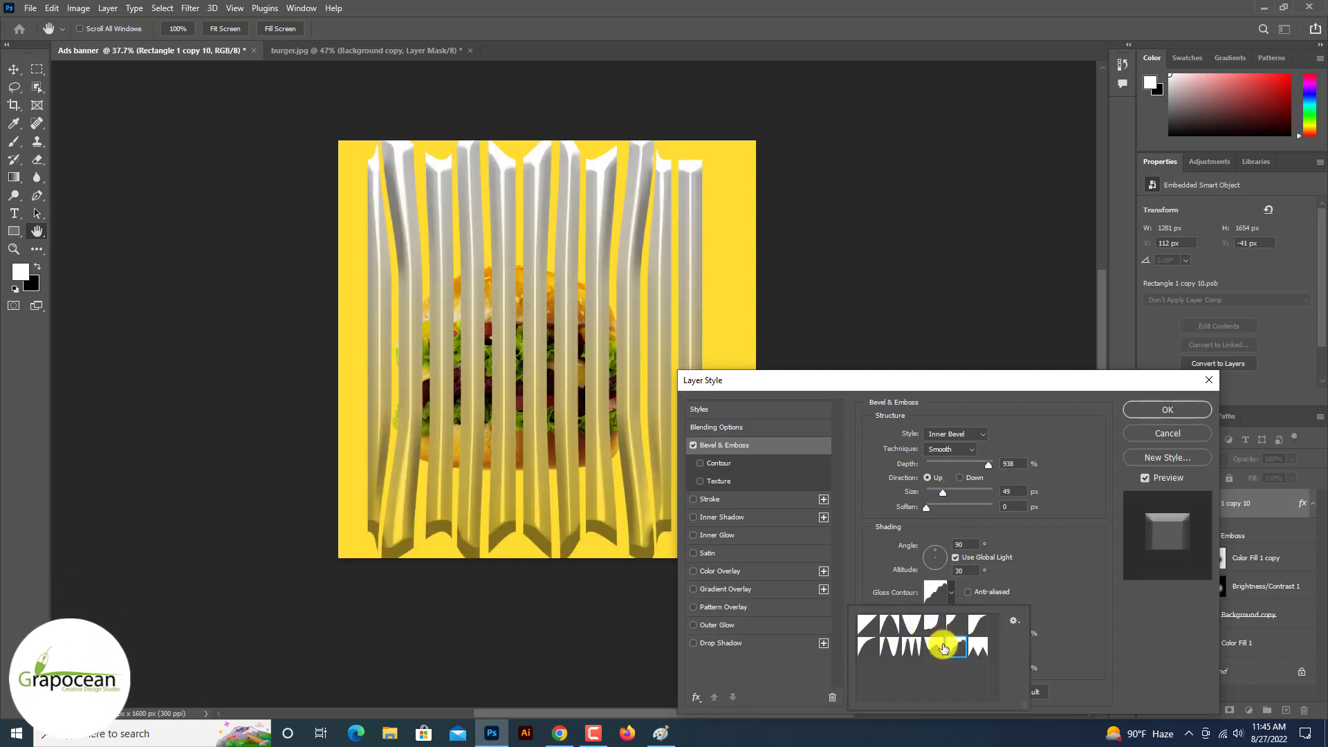
click(933, 646)
click(886, 653)
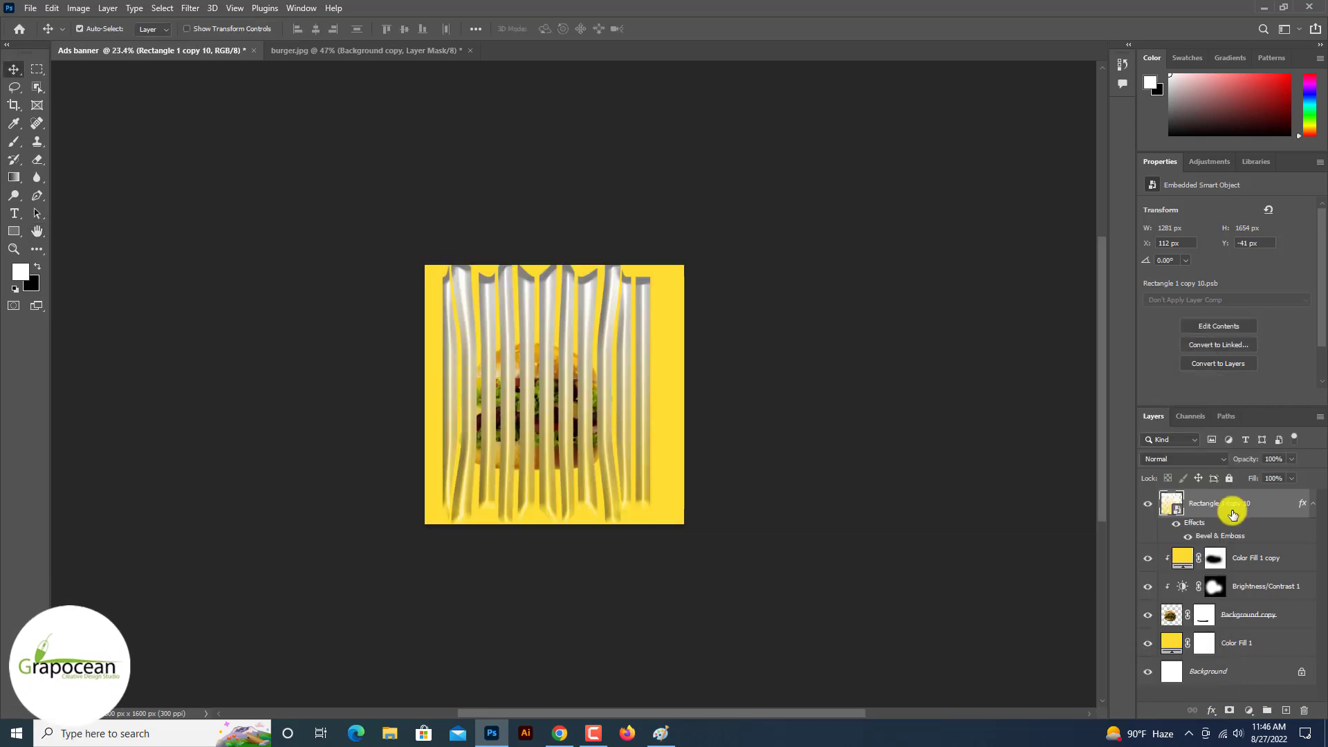
Step: Move the stripes layer below the burger and set its blend mode to Hue
drag(1231, 509, 1219, 643)
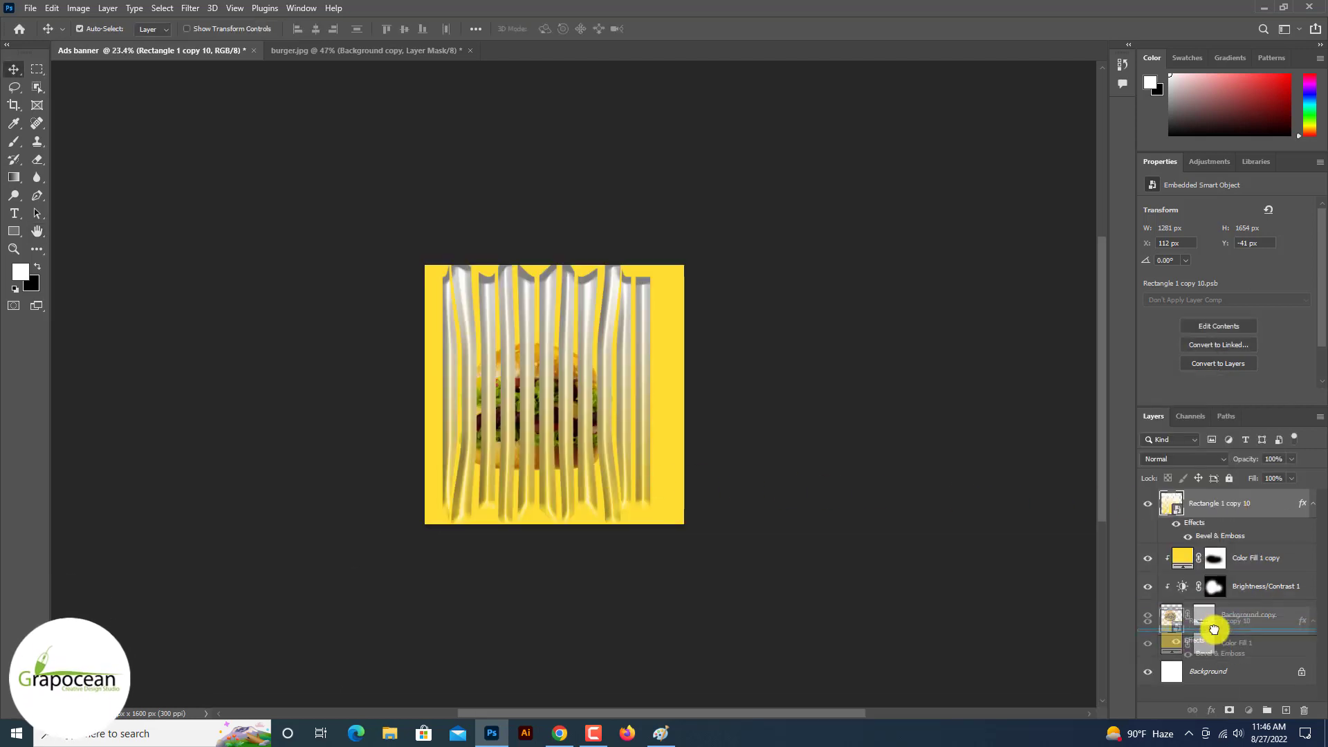
click(1190, 461)
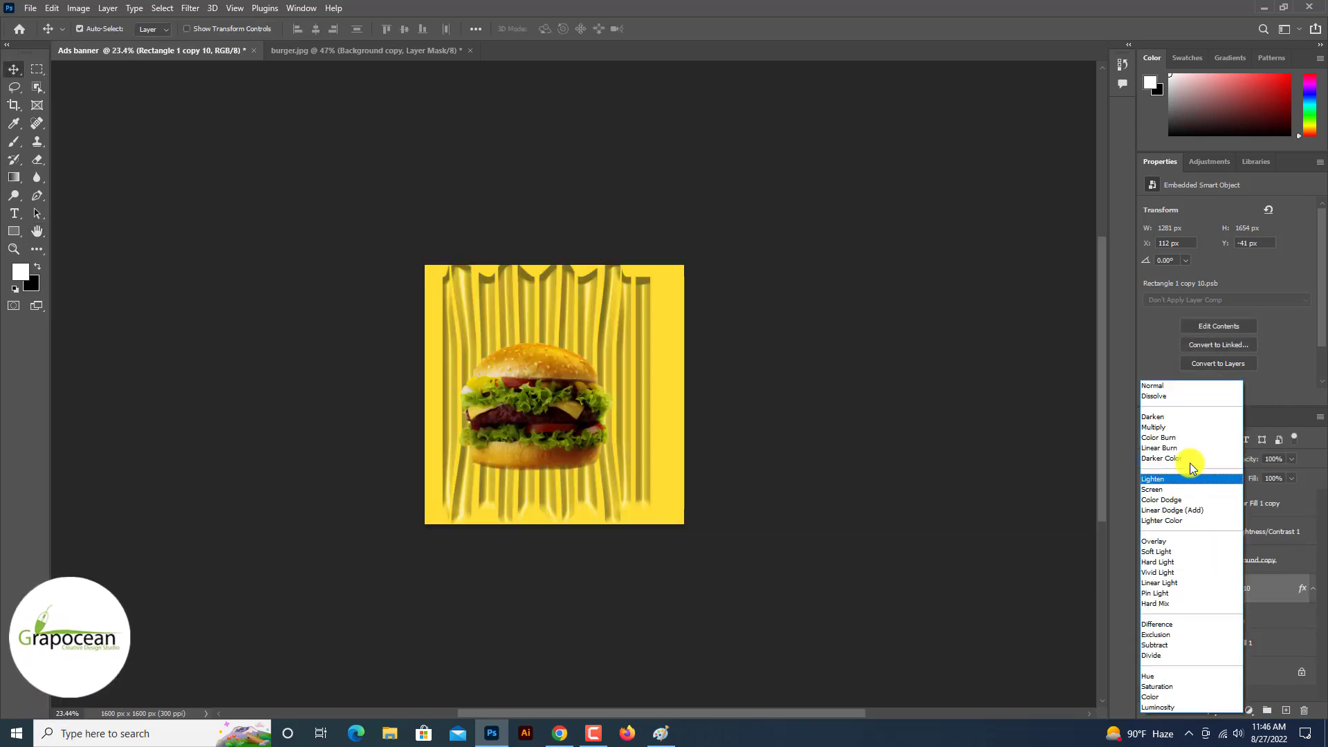
key(Down)
key(Down)
key(Down)
key(Down)
key(Down)
key(Down)
key(Down)
key(Down)
key(Down)
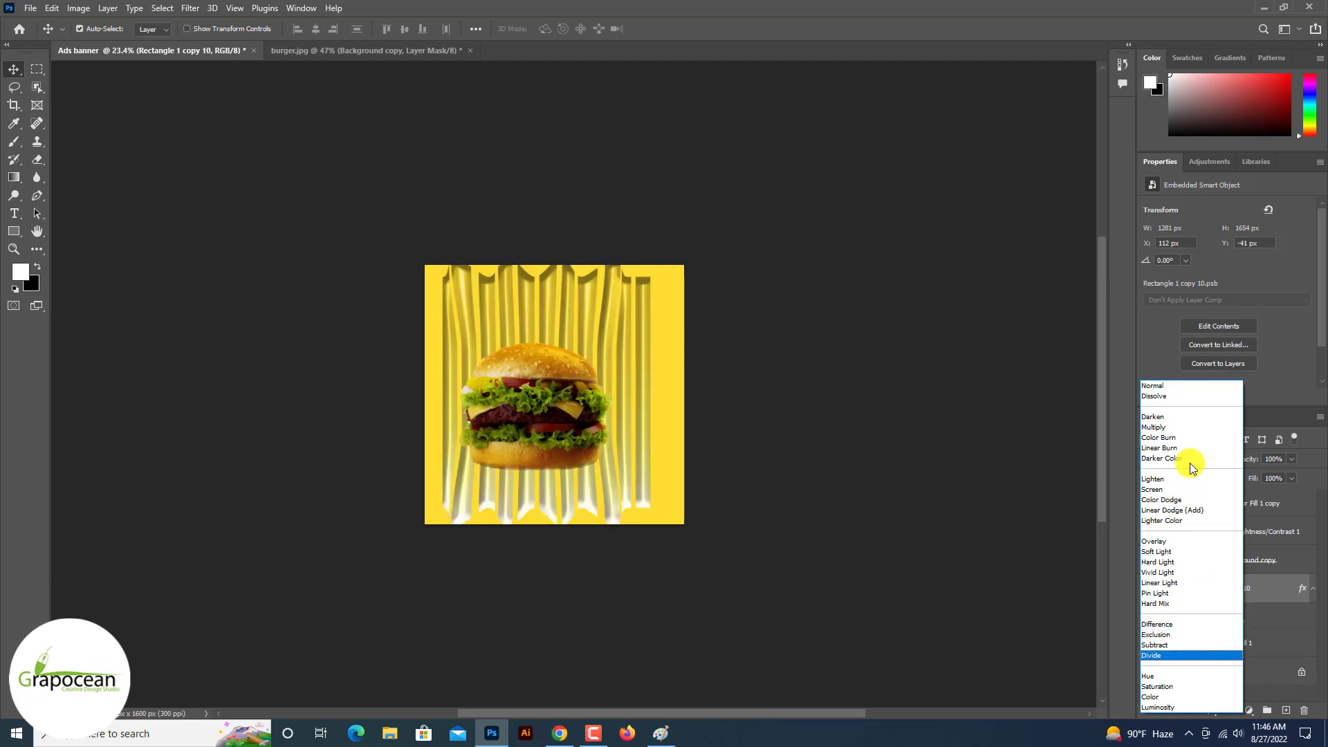
key(Escape)
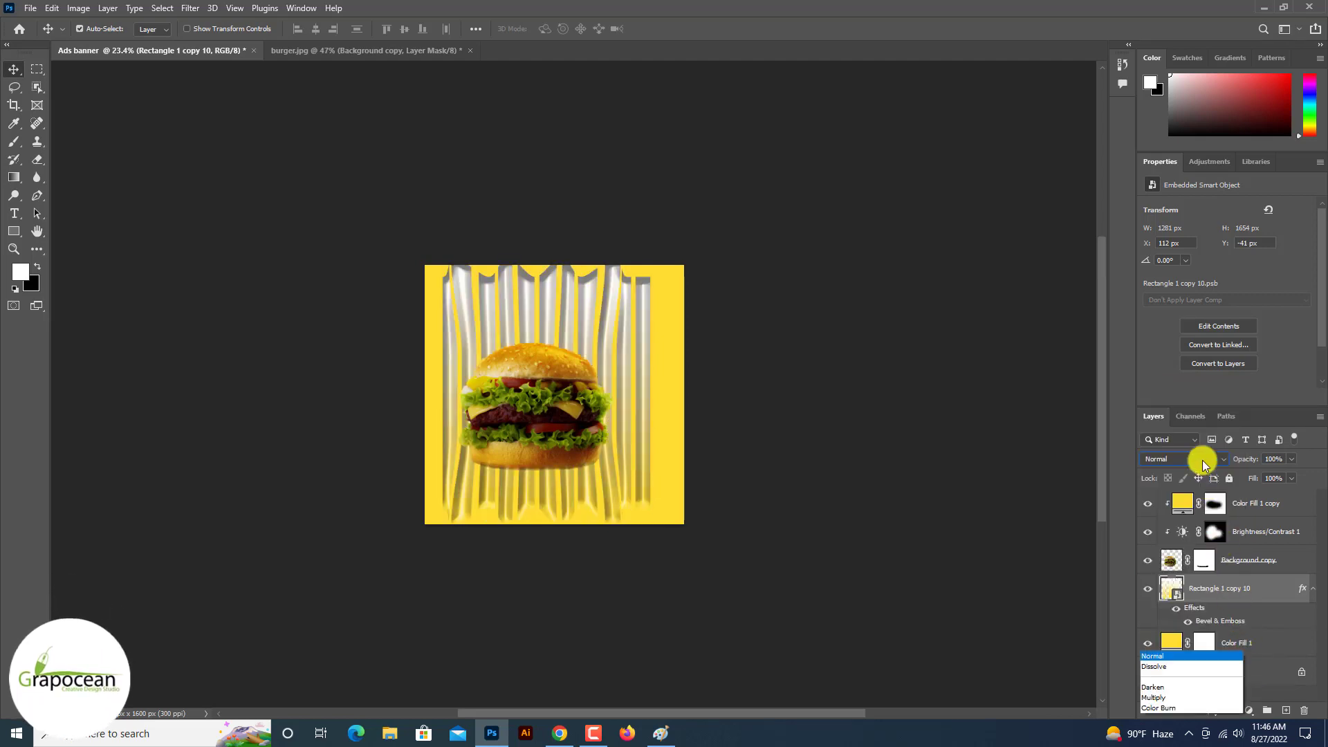
click(1201, 459)
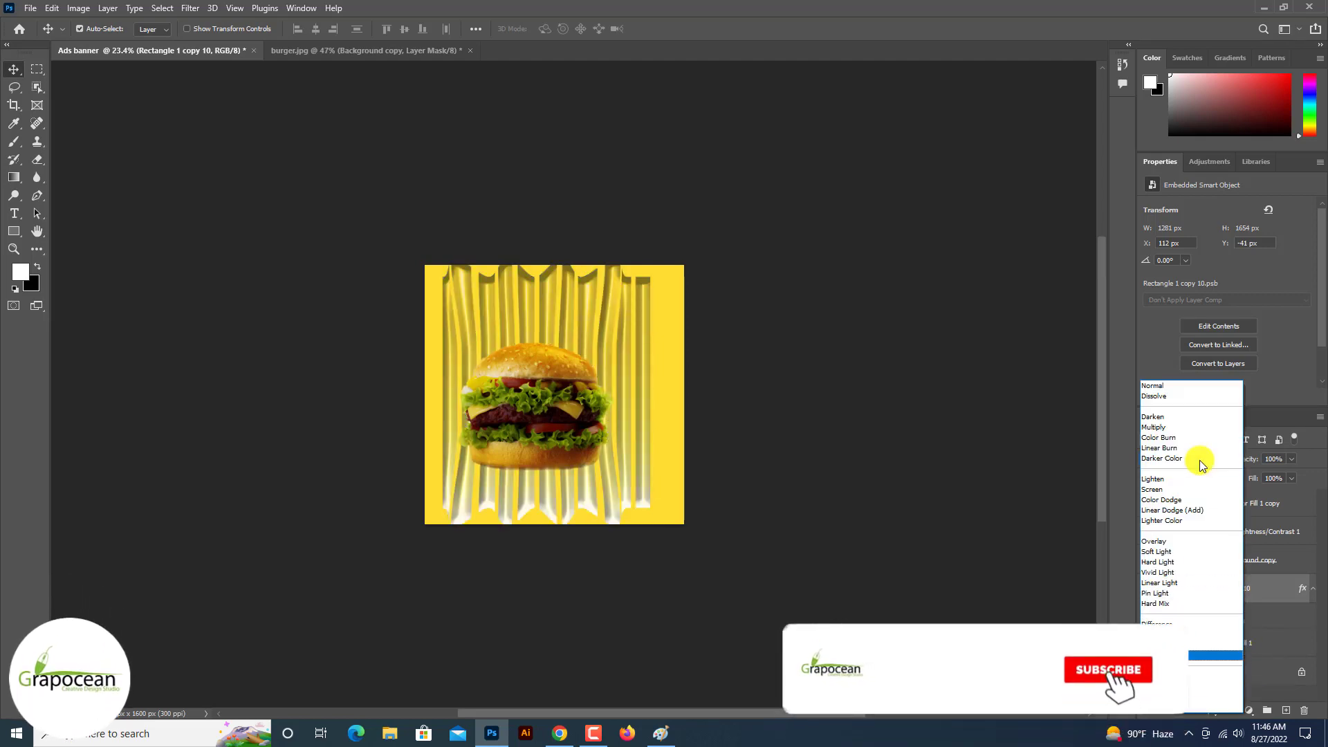
click(1218, 674)
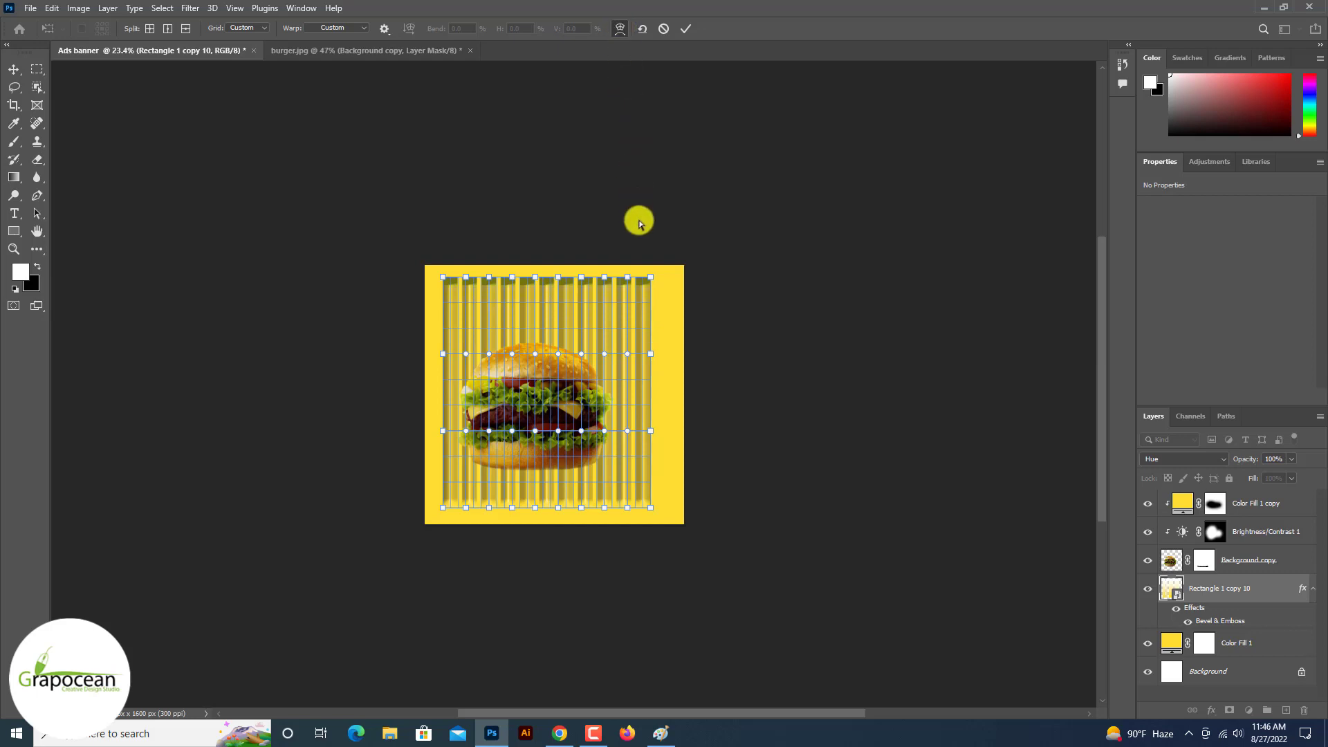
Step: Warp the stripes to flatten the right edge and pull the top centre into a spike
drag(637, 354, 654, 360)
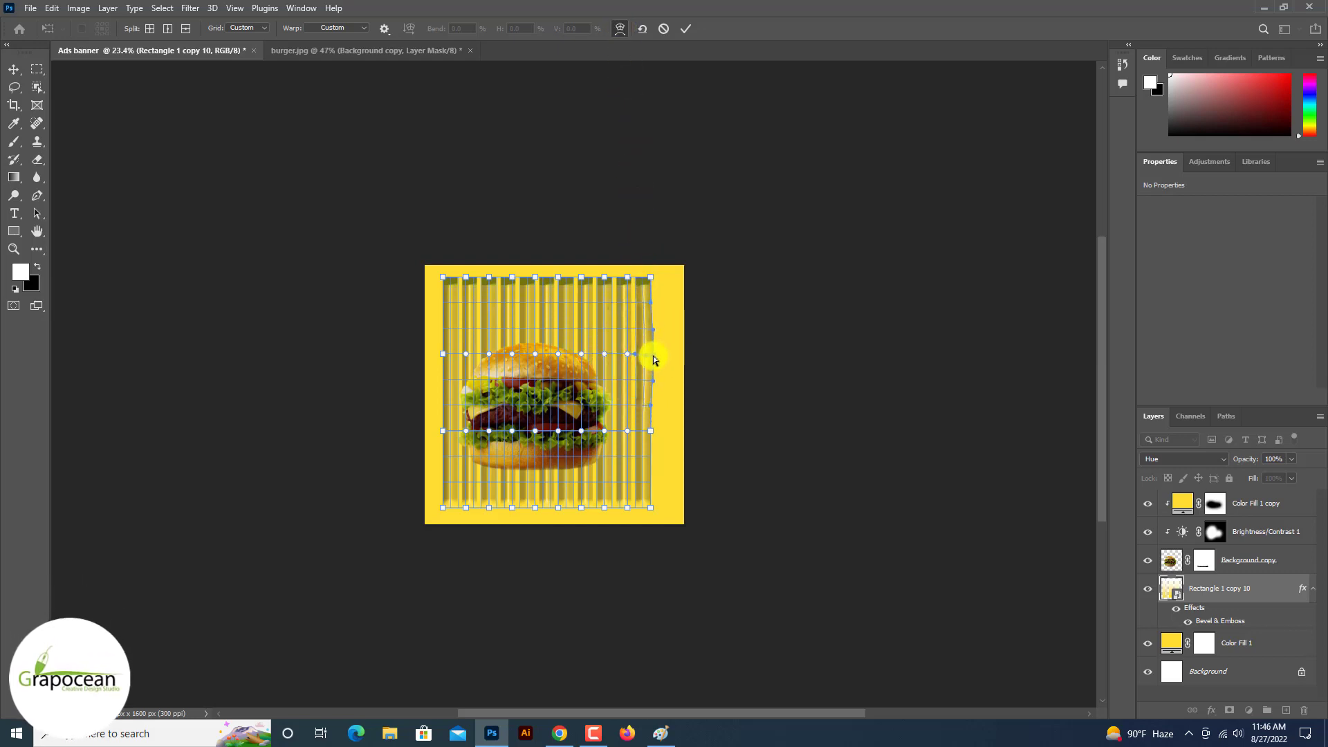
drag(572, 325, 578, 349)
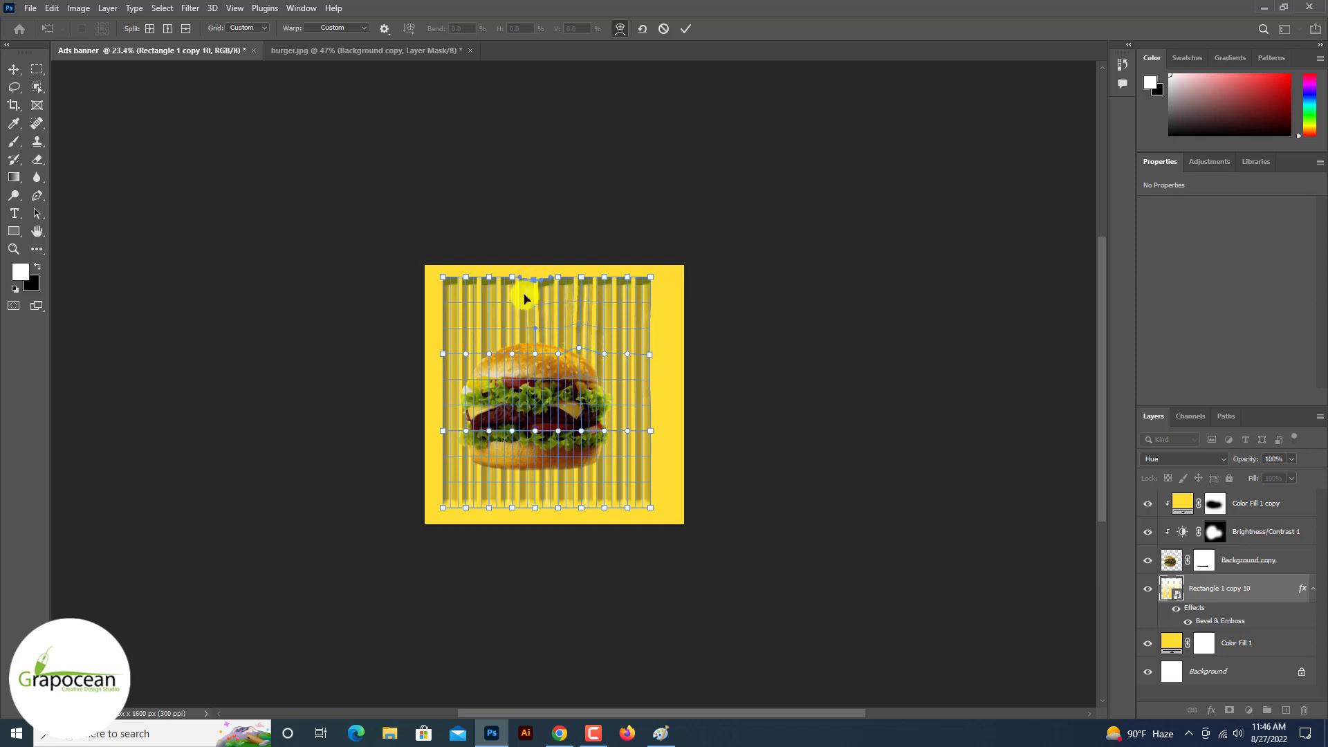
drag(524, 299, 534, 296)
click(686, 29)
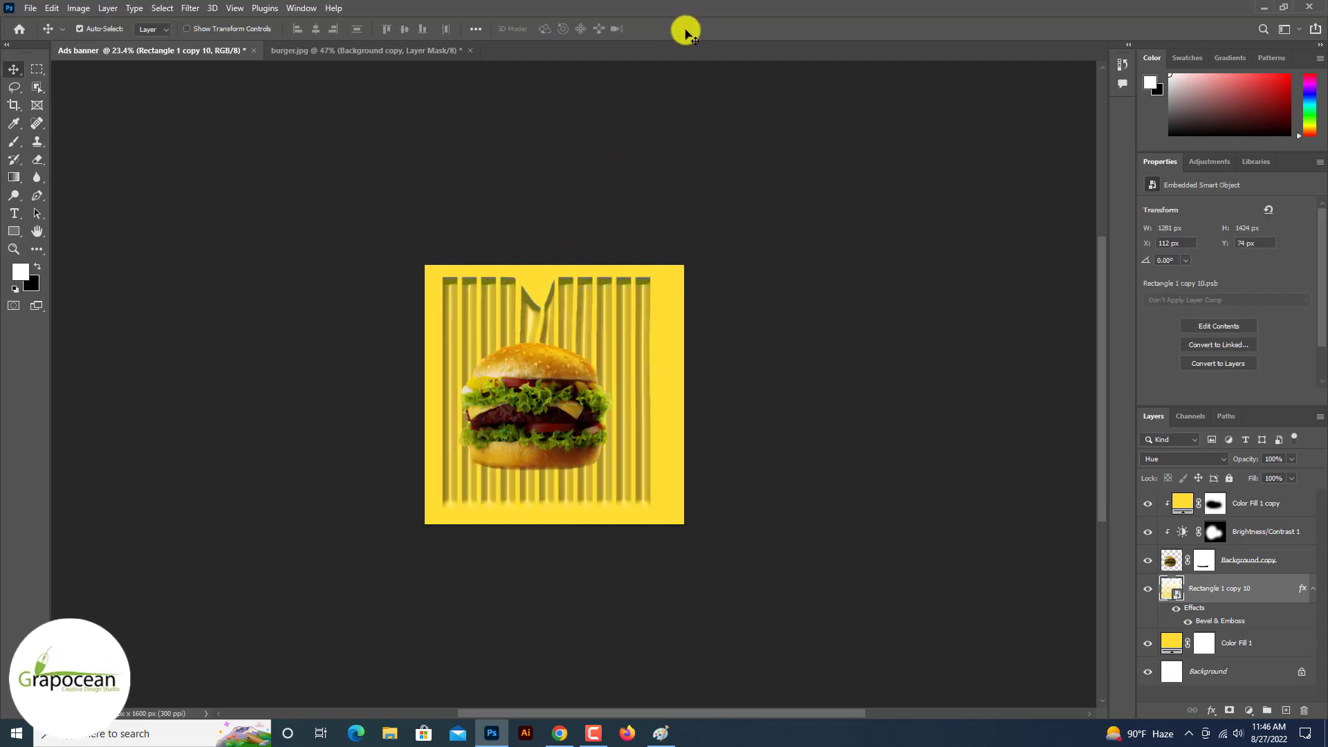
click(794, 450)
Step: Nudge the beveled stripes down slightly and convert them to a smart object
scroll(720, 386, up, 2)
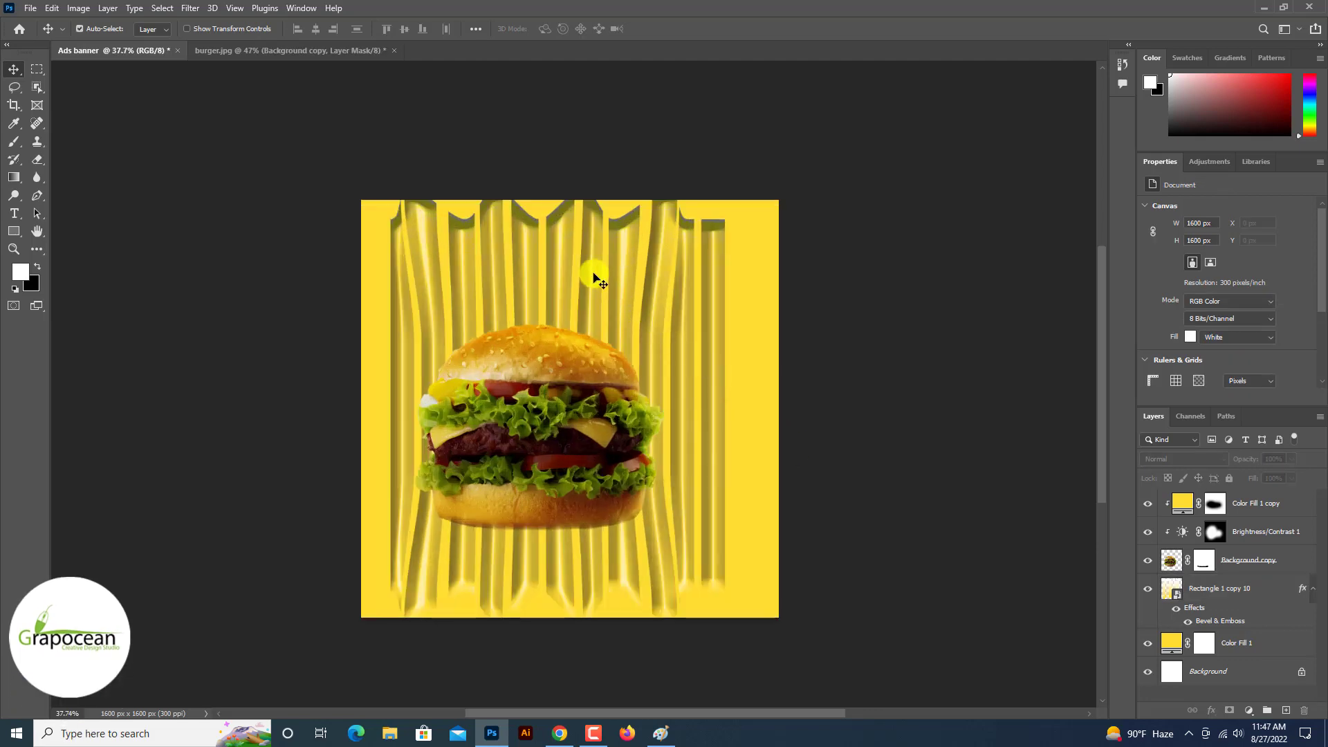
drag(593, 273, 584, 276)
right_click(1236, 594)
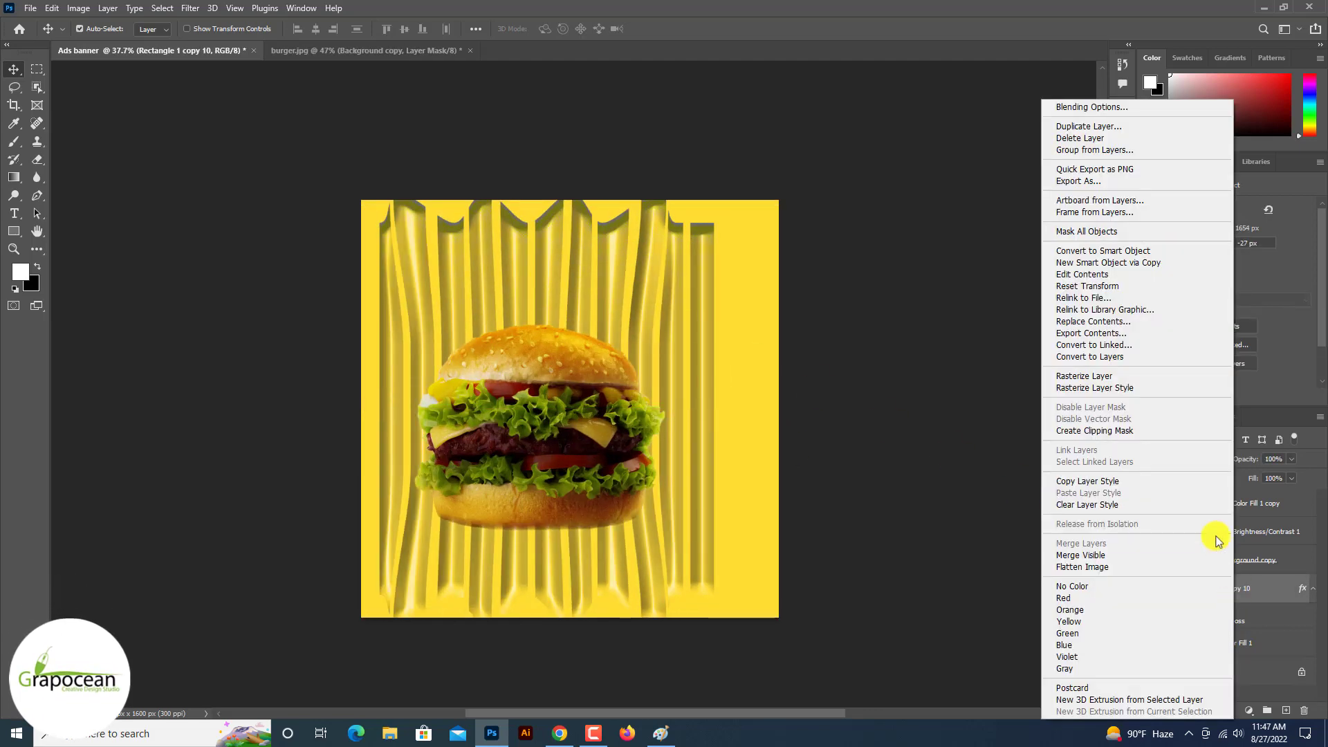
click(1115, 251)
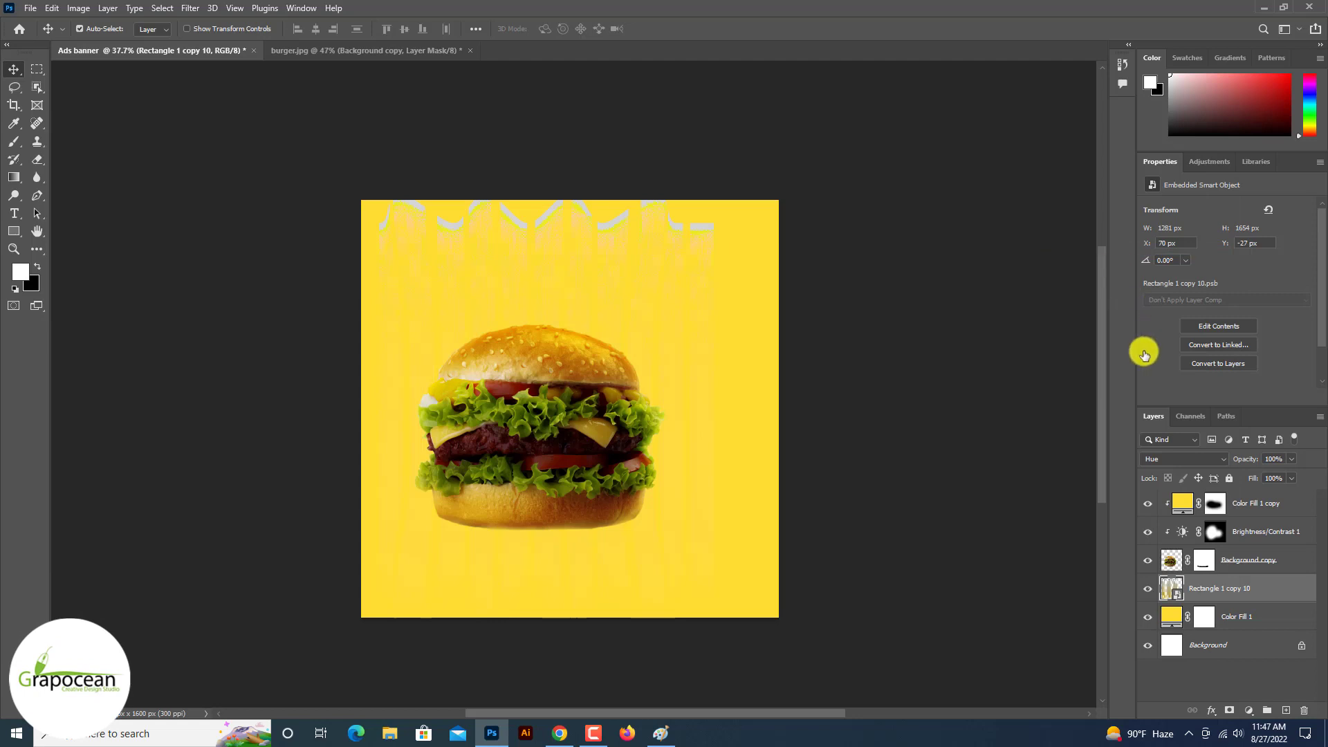
Step: Set the stripes smart object's blend mode to Hard Light
click(1175, 460)
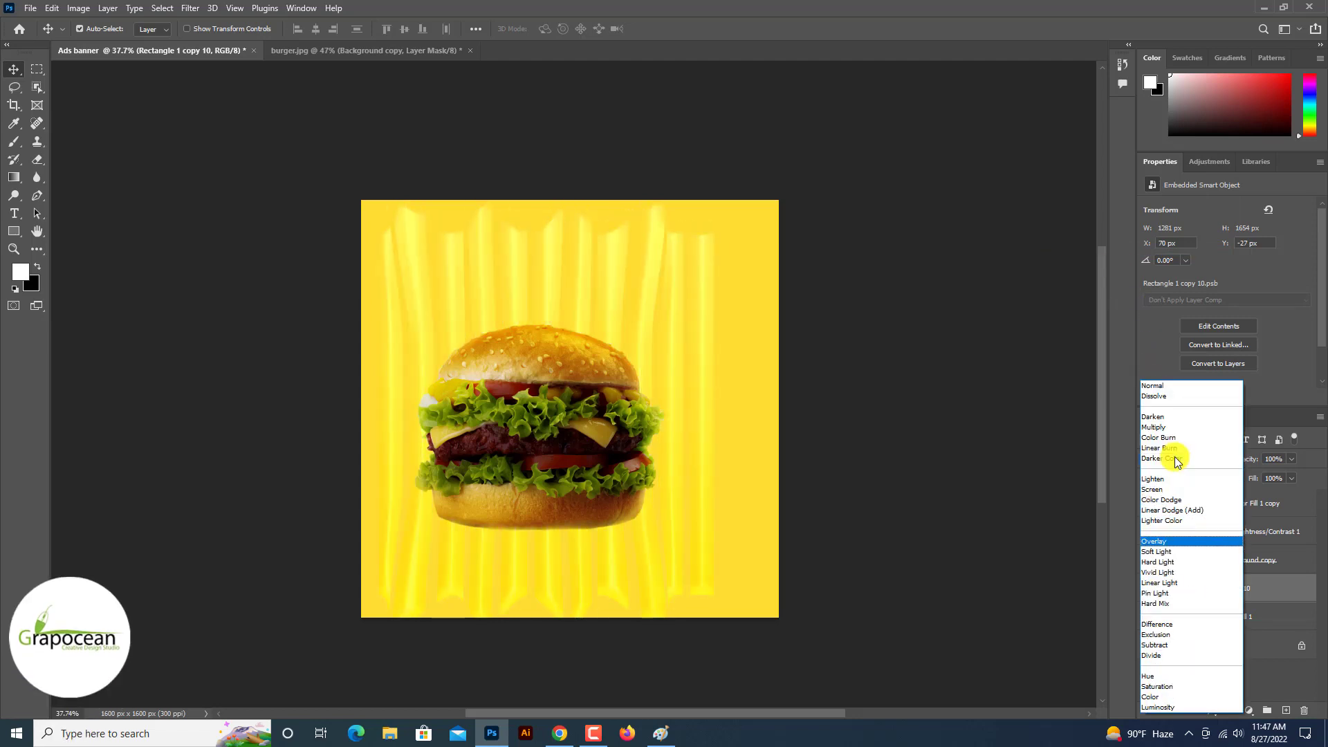
key(Down)
key(Down)
key(Down)
key(Down)
key(Up)
key(Up)
key(Up)
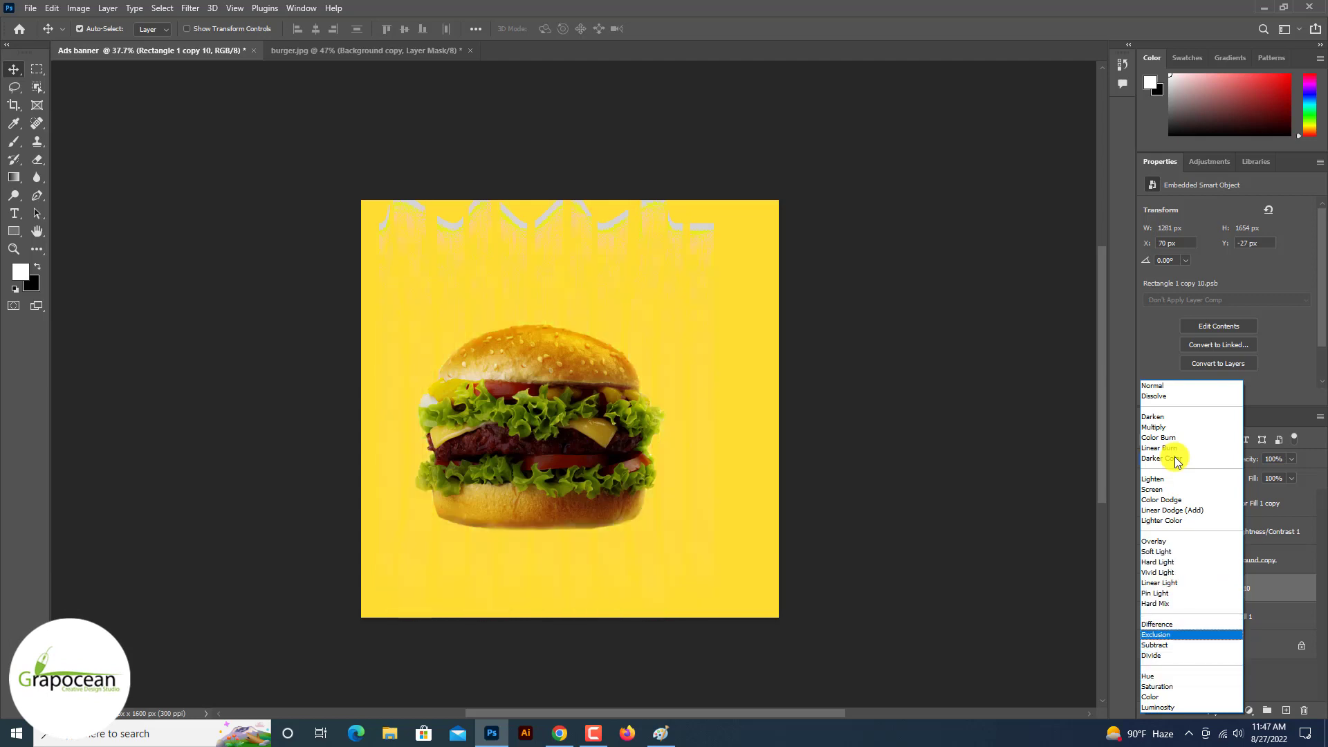
key(Up)
key(Up)
key(Up)
click(1216, 570)
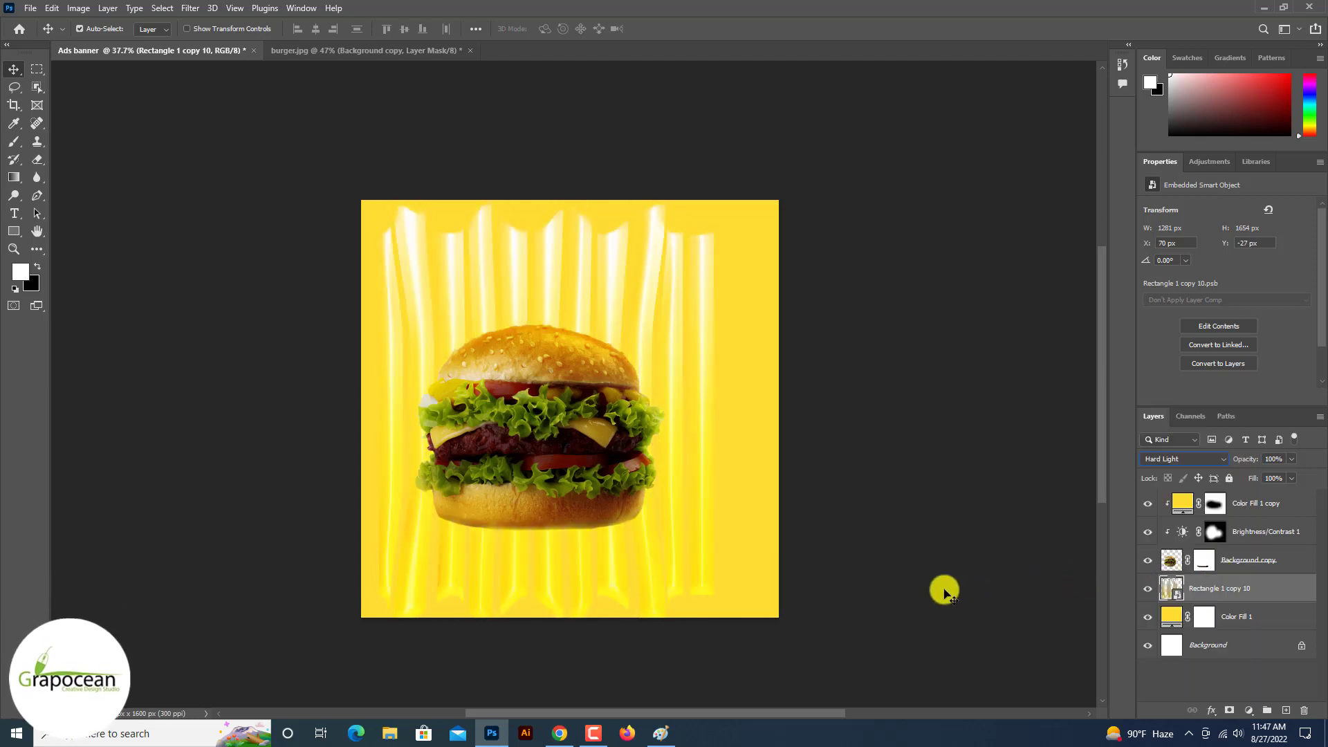
Step: Warp the stripes slightly near the burger's left side
key(ctrl+t)
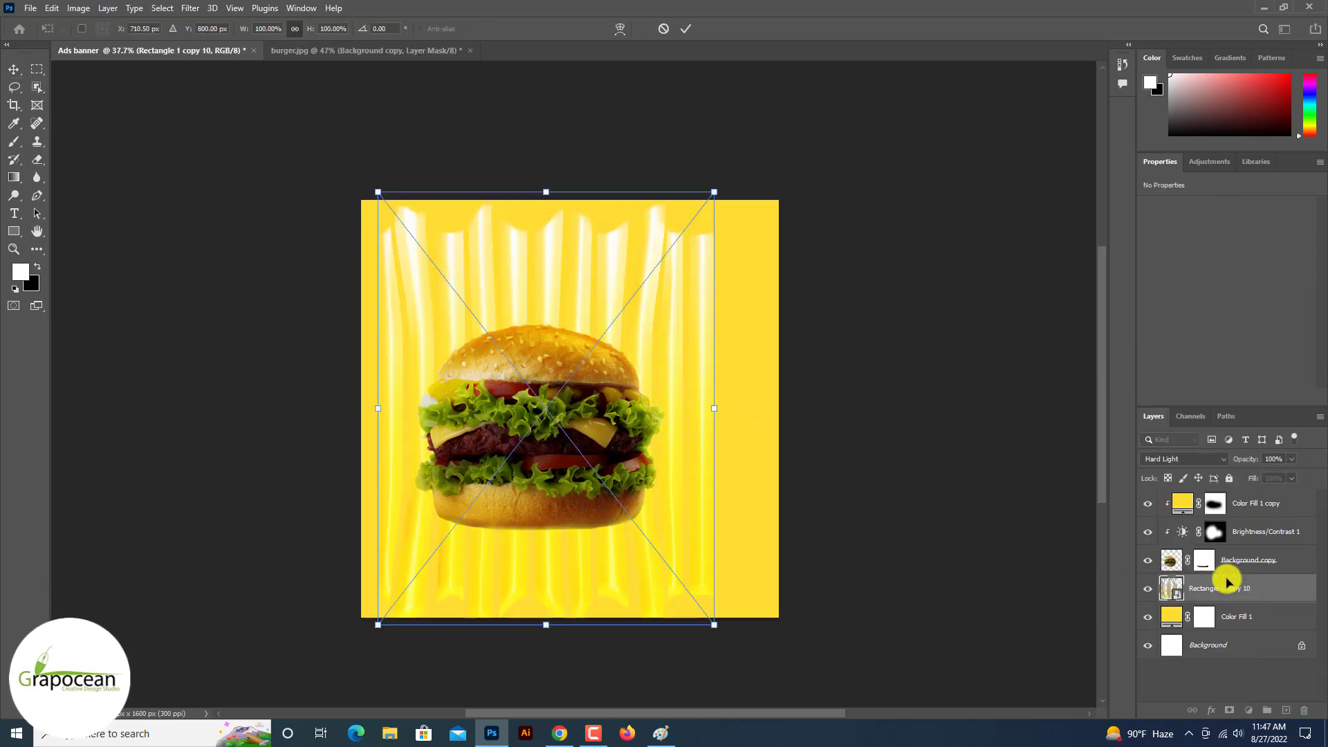
click(621, 29)
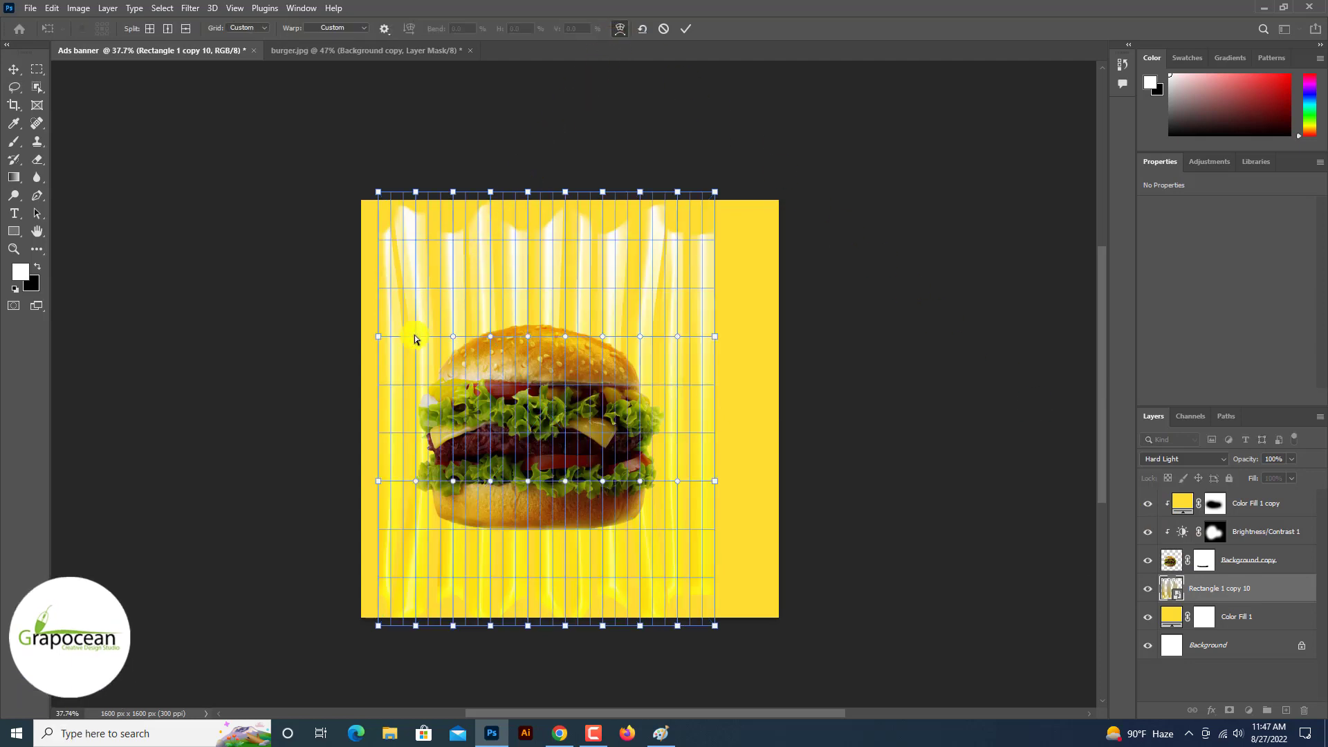
drag(415, 336, 416, 319)
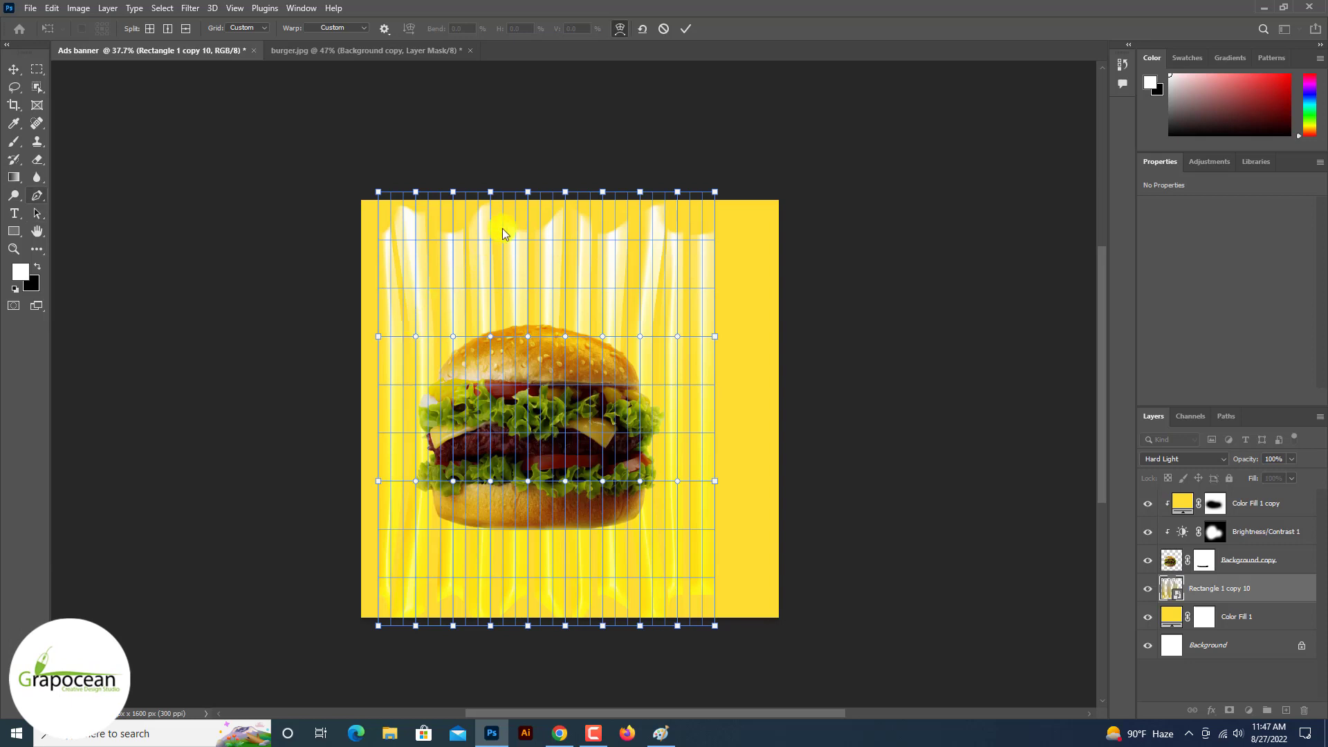
click(687, 28)
Step: Distort the stripes by dragging their corners outward so they fan diagonally
key(ctrl+t)
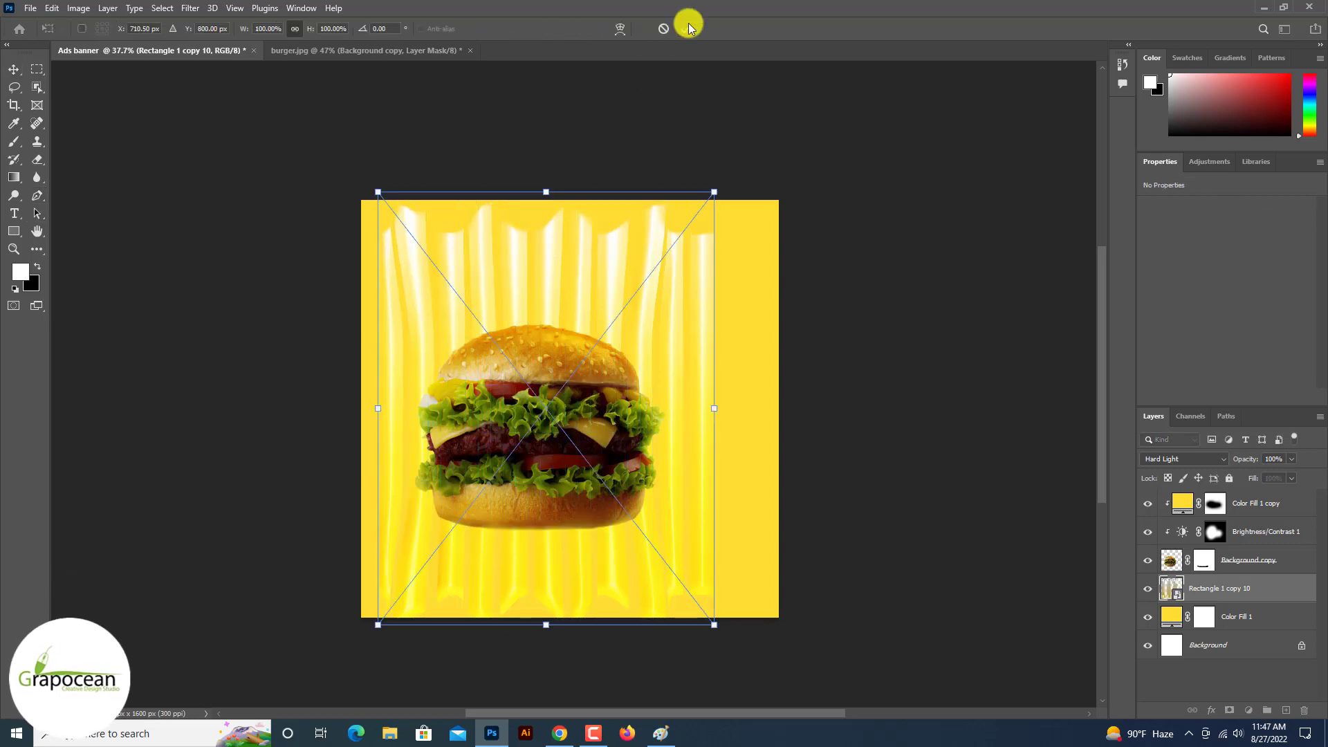
right_click(609, 235)
click(644, 311)
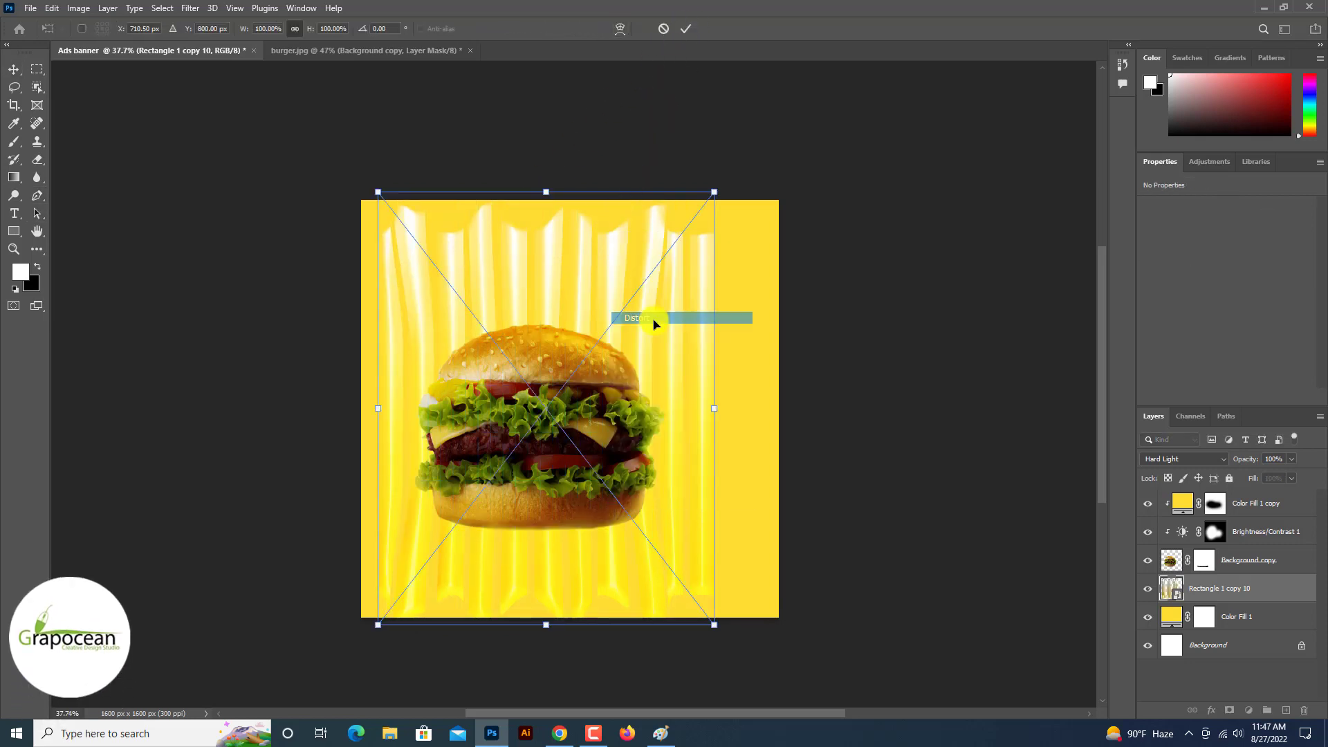
mouse_move(714, 624)
mouse_down()
mouse_move(770, 542)
mouse_move(839, 284)
mouse_up()
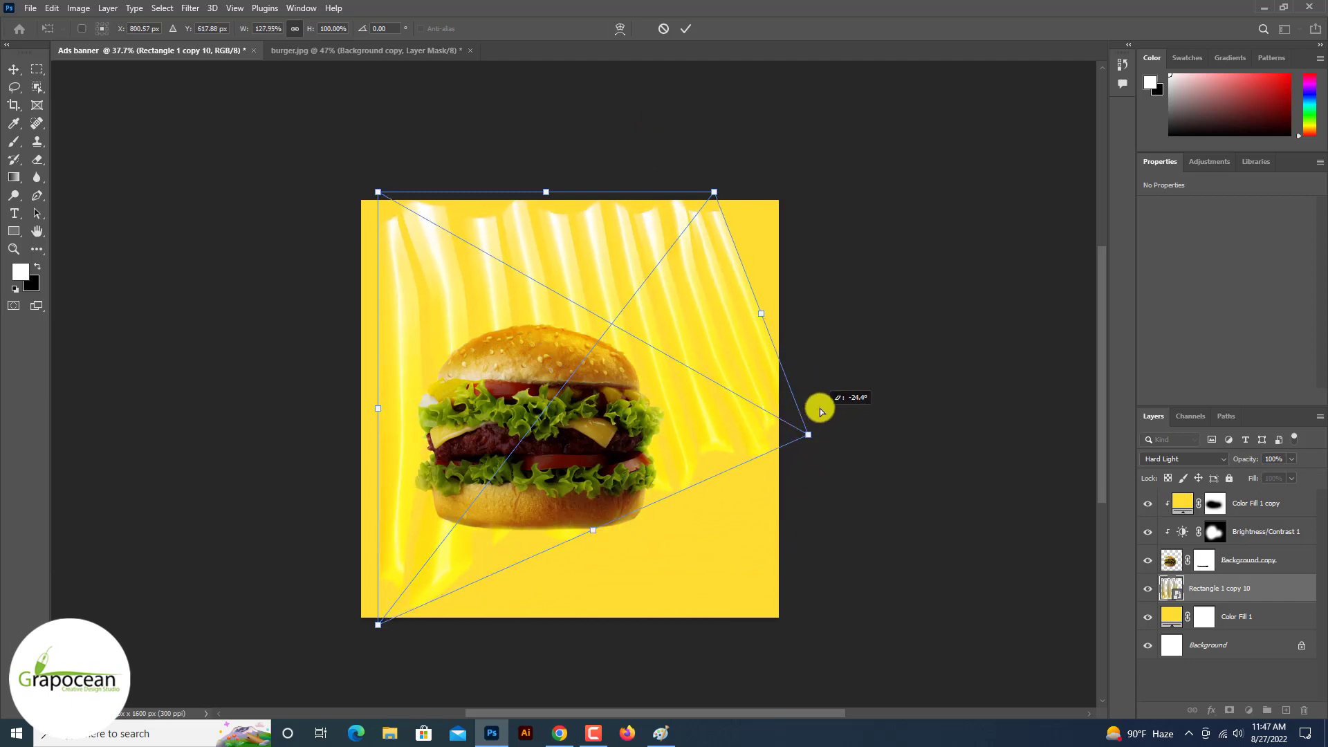
drag(378, 192, 331, 164)
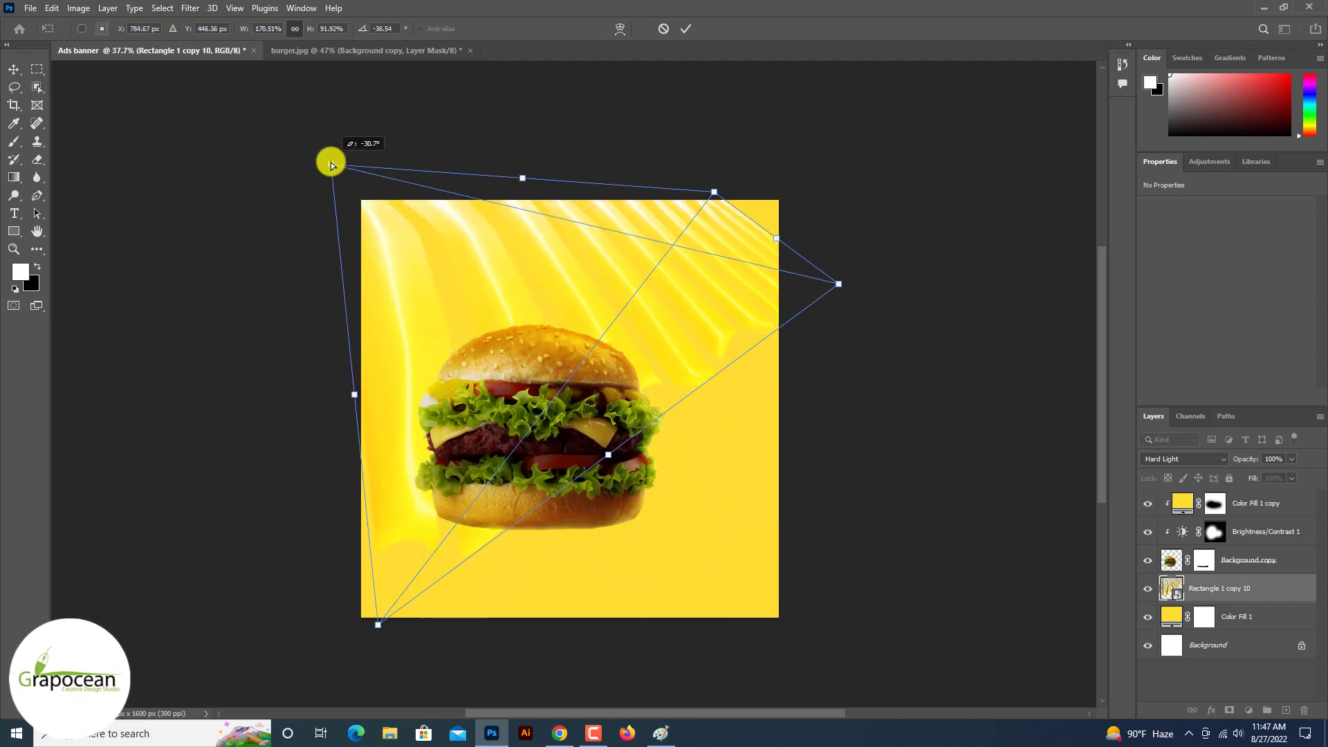
drag(366, 518, 354, 488)
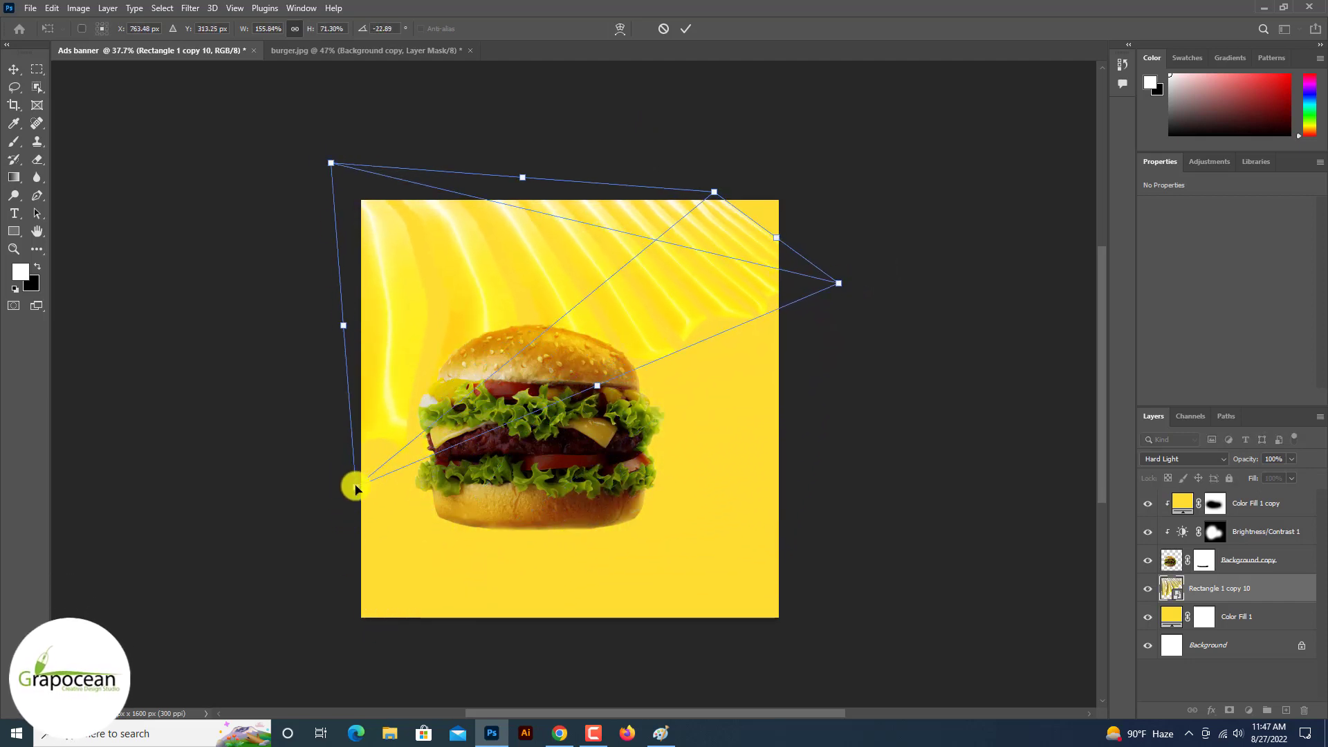
drag(840, 280, 831, 202)
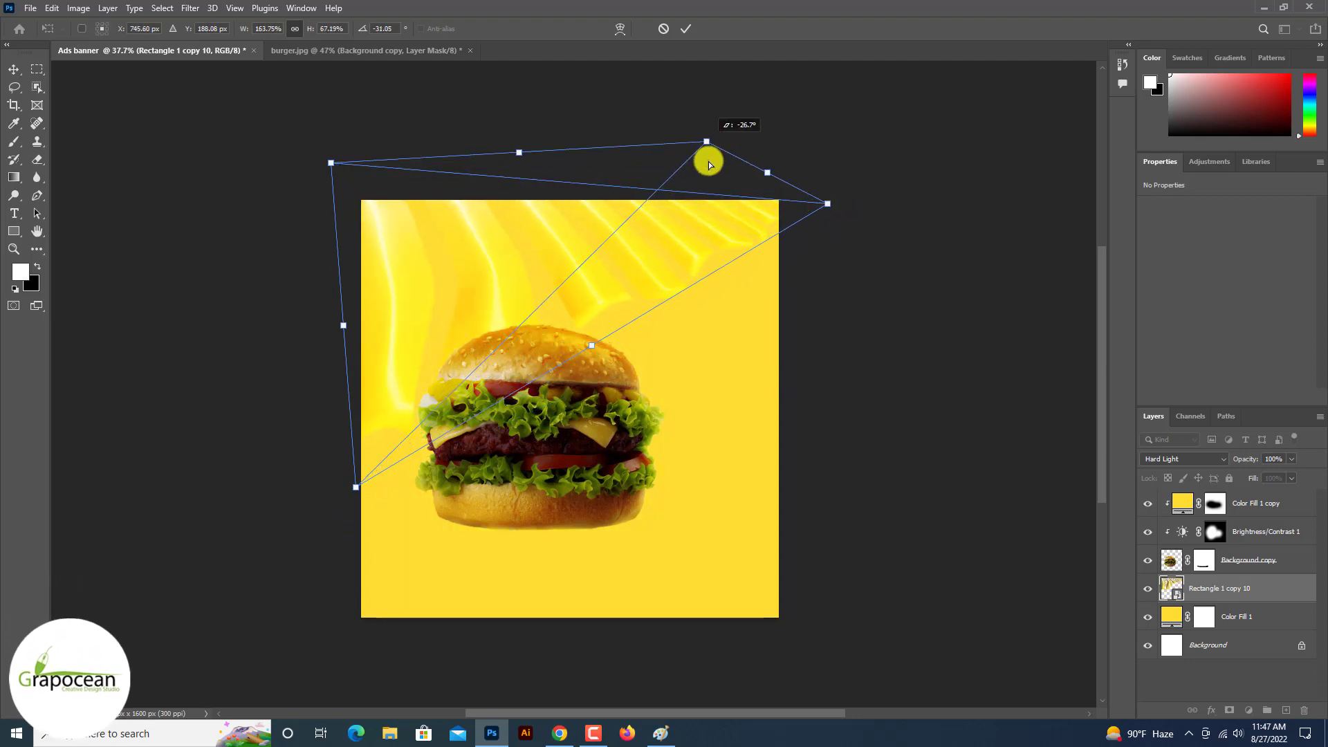
drag(716, 192, 713, 181)
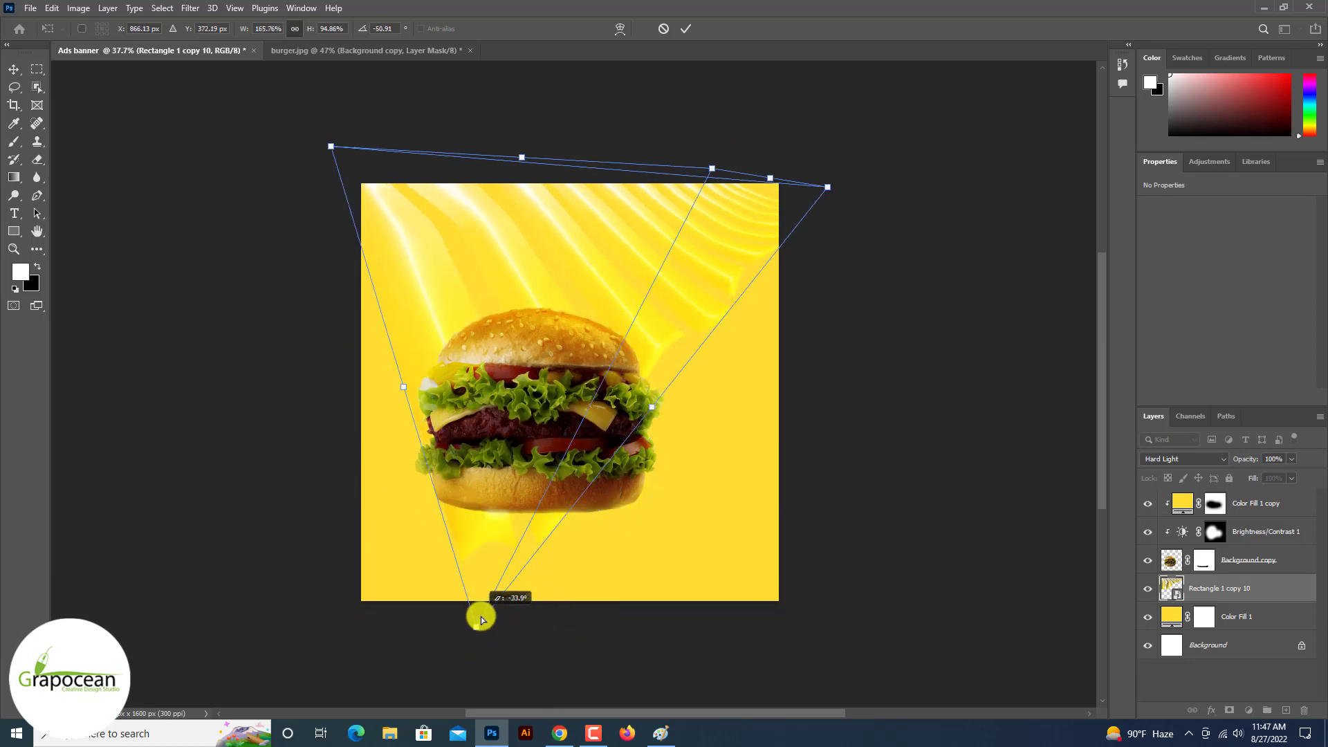
drag(479, 589, 527, 673)
mouse_move(330, 146)
mouse_down()
mouse_move(255, 154)
mouse_move(275, 152)
mouse_up()
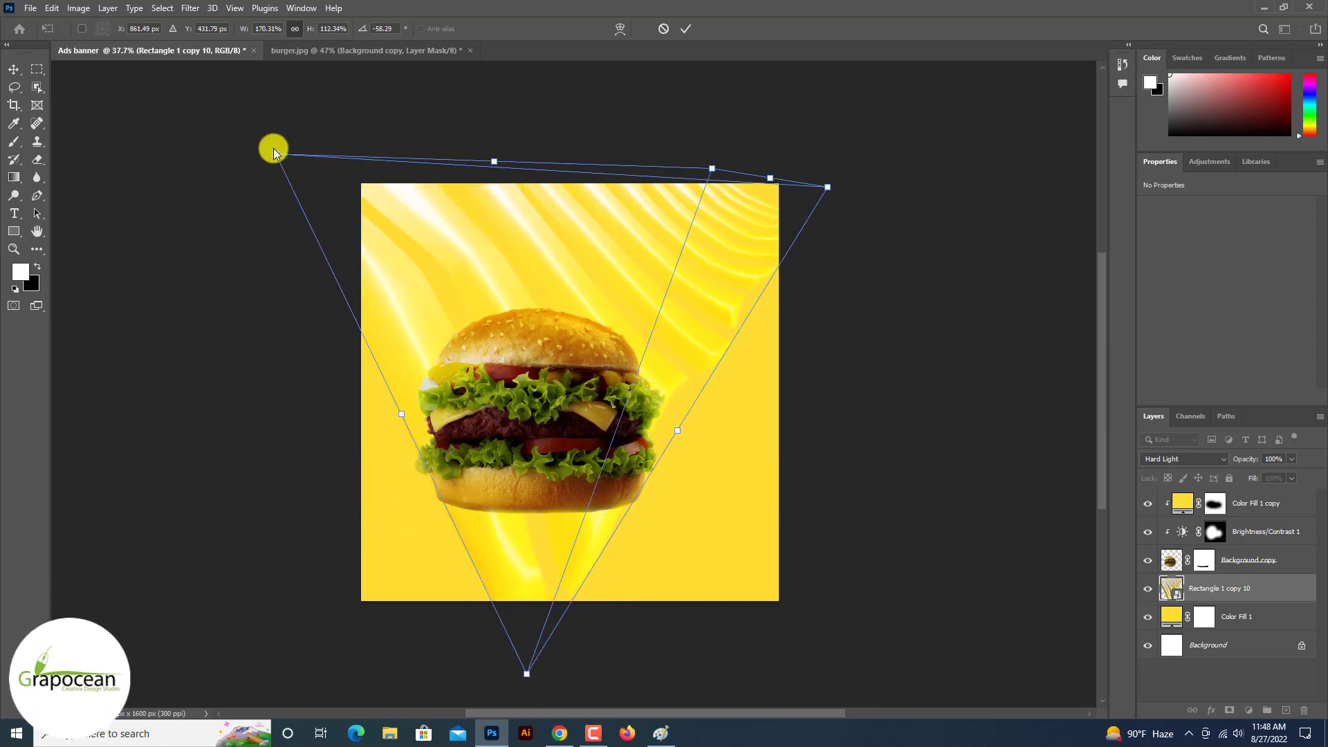
click(689, 29)
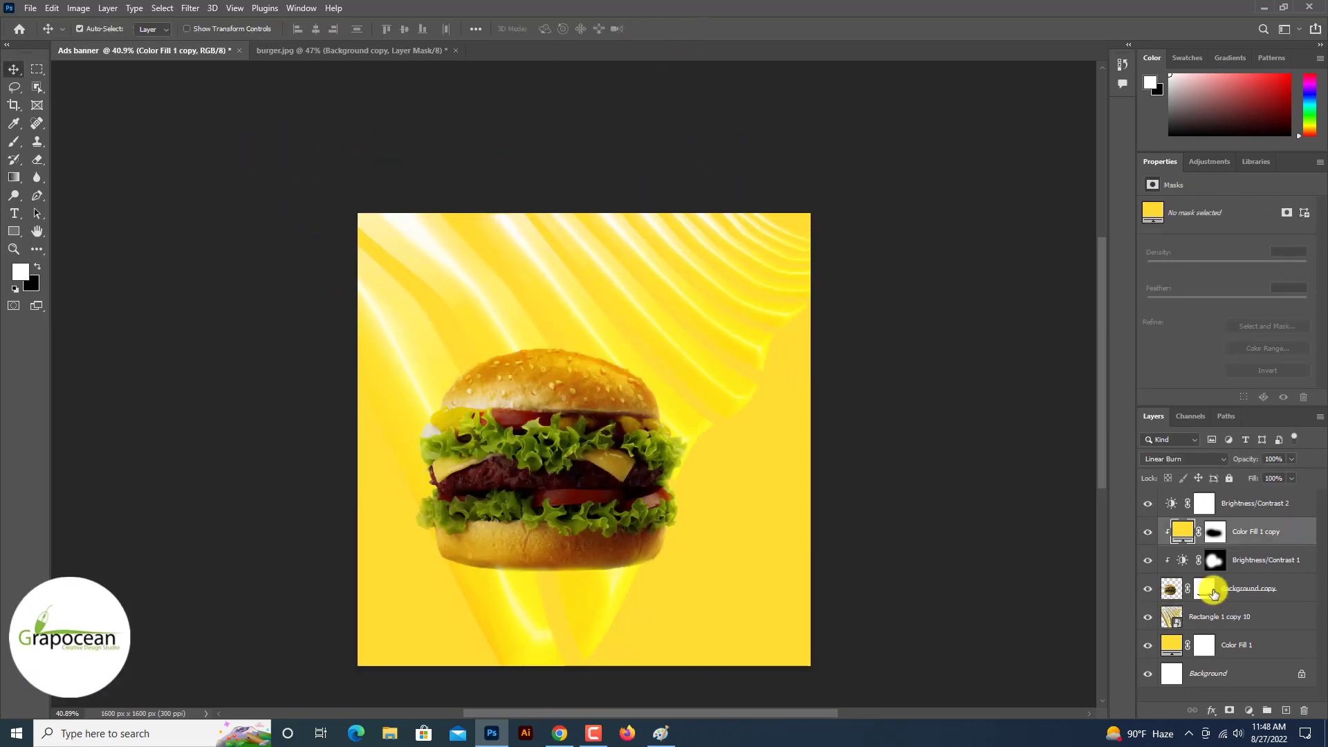
Step: Select the burger photo layer and toggle layer visibility to compare adjustments
click(1195, 585)
click(1148, 560)
click(1148, 531)
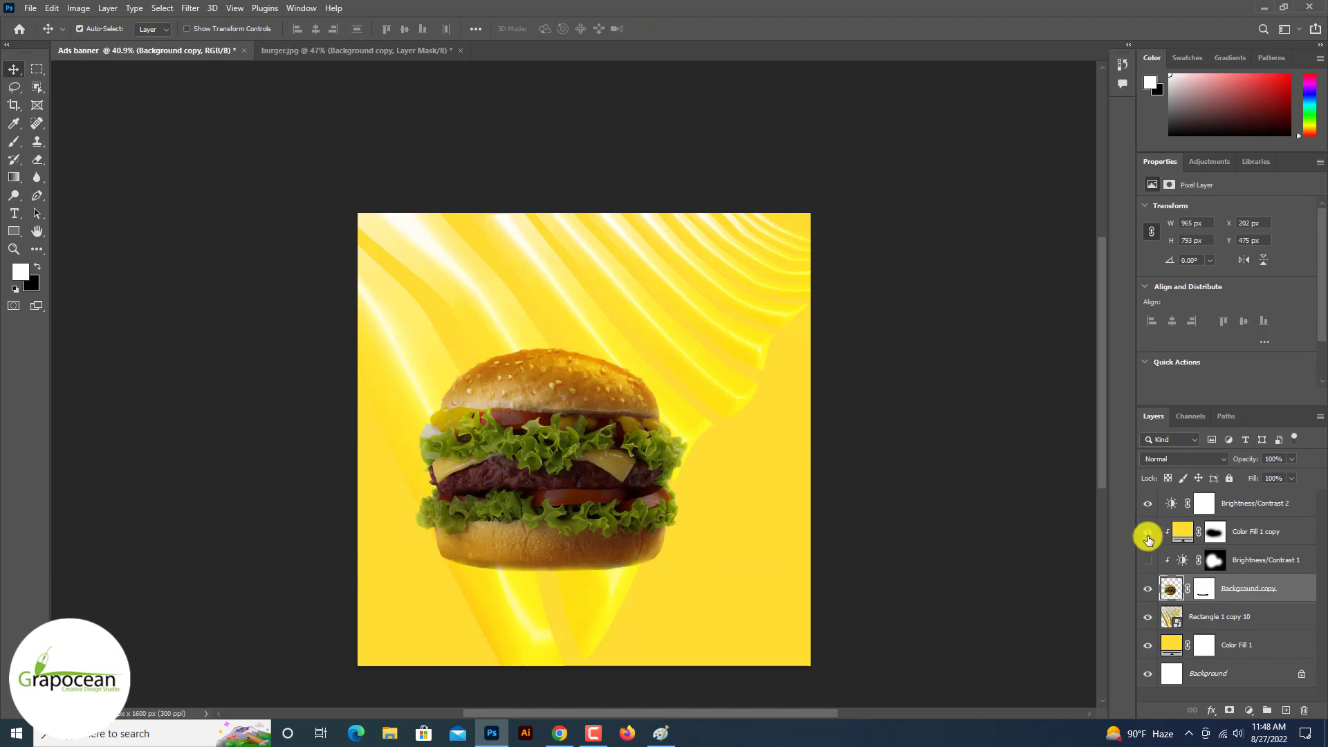
click(1148, 559)
Step: In Camera Raw Filter, raise Exposure to +0.60 and Contrast to +53, checking before/after
click(190, 8)
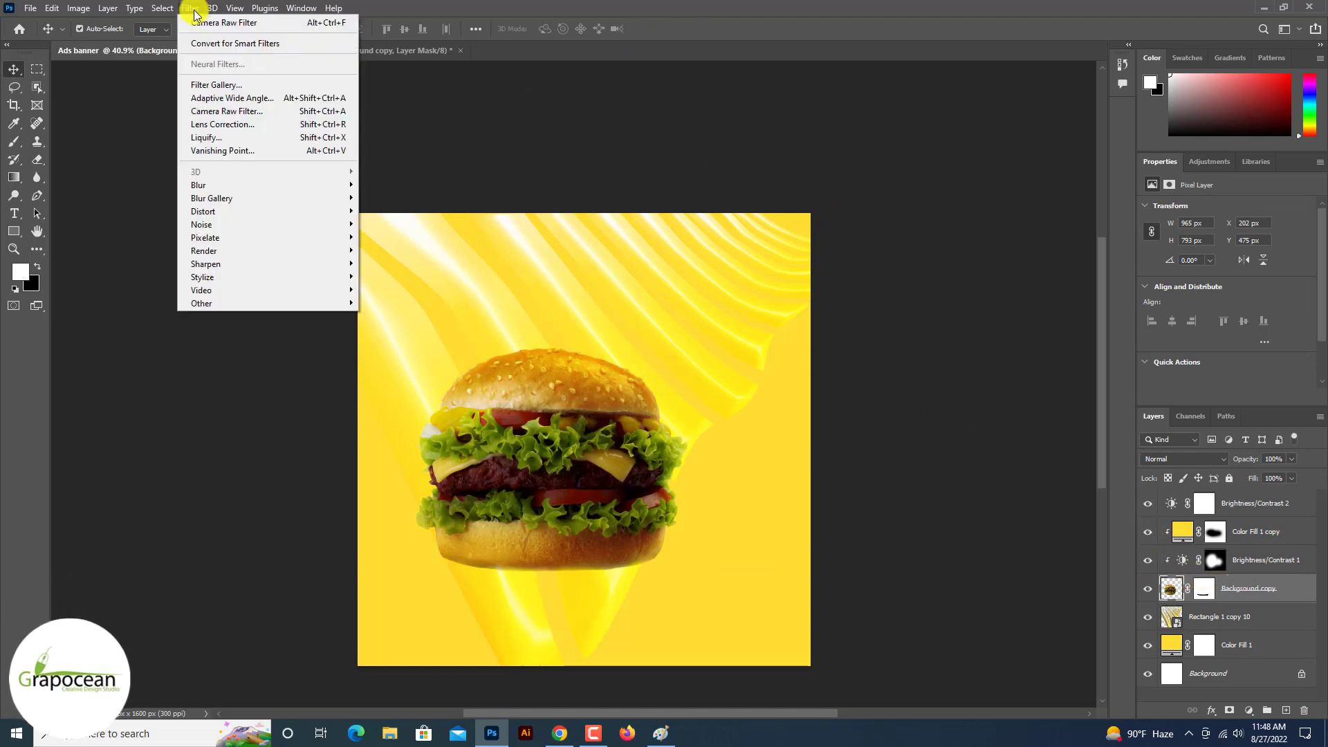
click(238, 110)
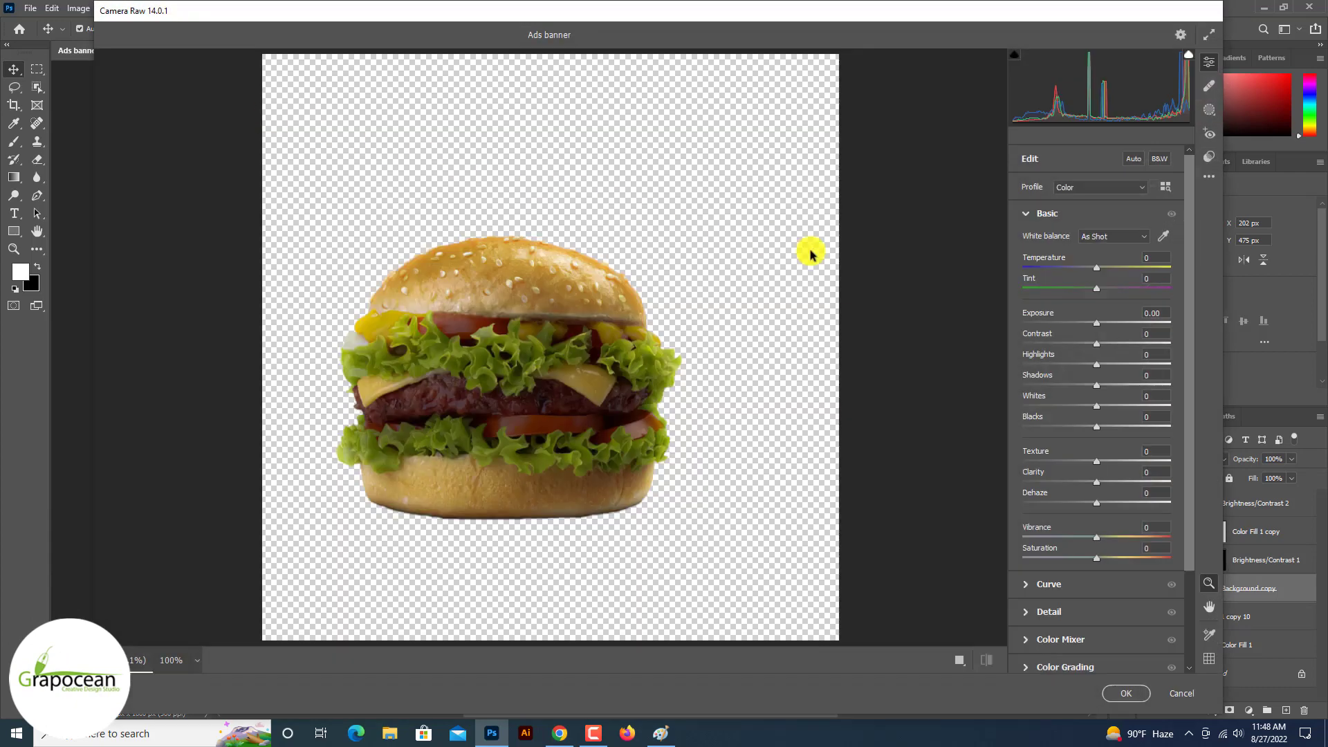
mouse_move(1097, 323)
mouse_down()
mouse_move(1138, 349)
mouse_move(1038, 361)
mouse_move(1105, 364)
mouse_move(1047, 386)
mouse_move(1101, 385)
mouse_move(1088, 436)
mouse_move(1140, 435)
mouse_move(1165, 459)
mouse_move(1003, 480)
mouse_move(1139, 480)
mouse_move(1103, 480)
mouse_move(1136, 504)
mouse_up()
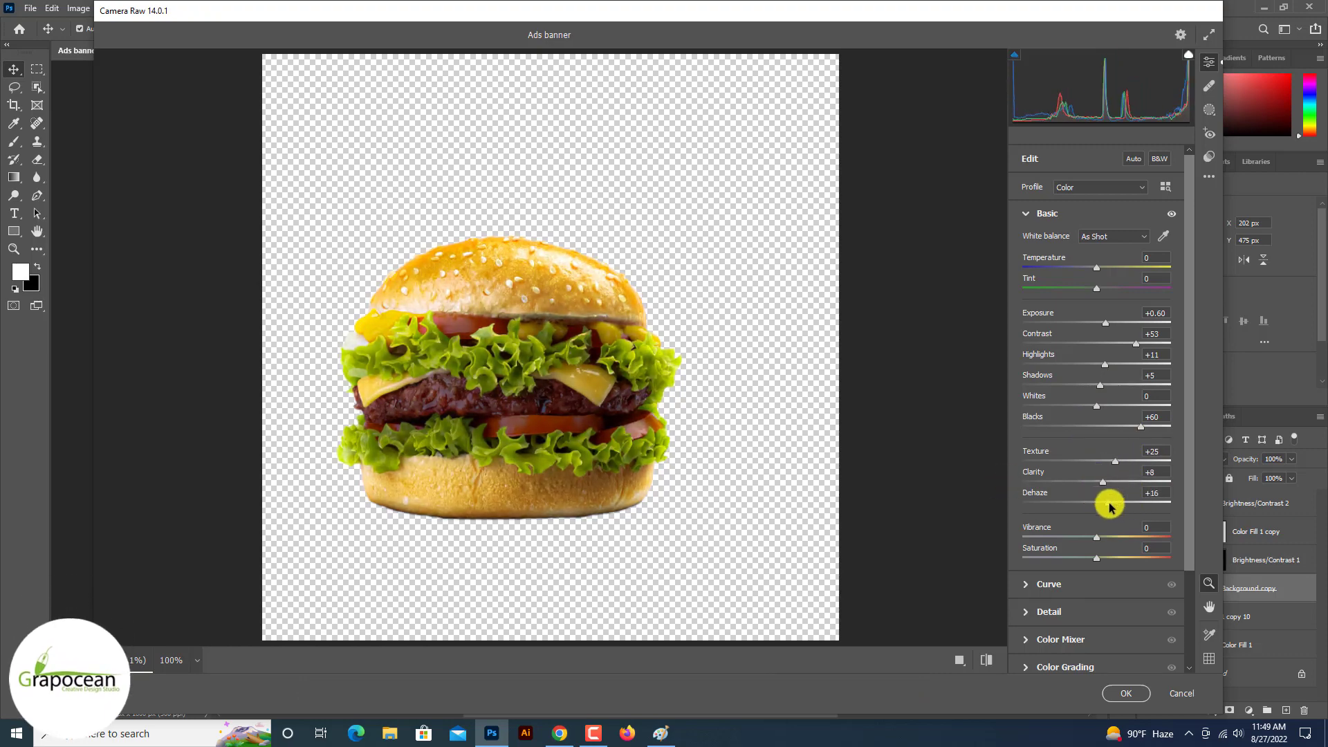
click(987, 660)
mouse_move(489, 350)
mouse_down()
mouse_move(519, 365)
mouse_move(467, 359)
mouse_up()
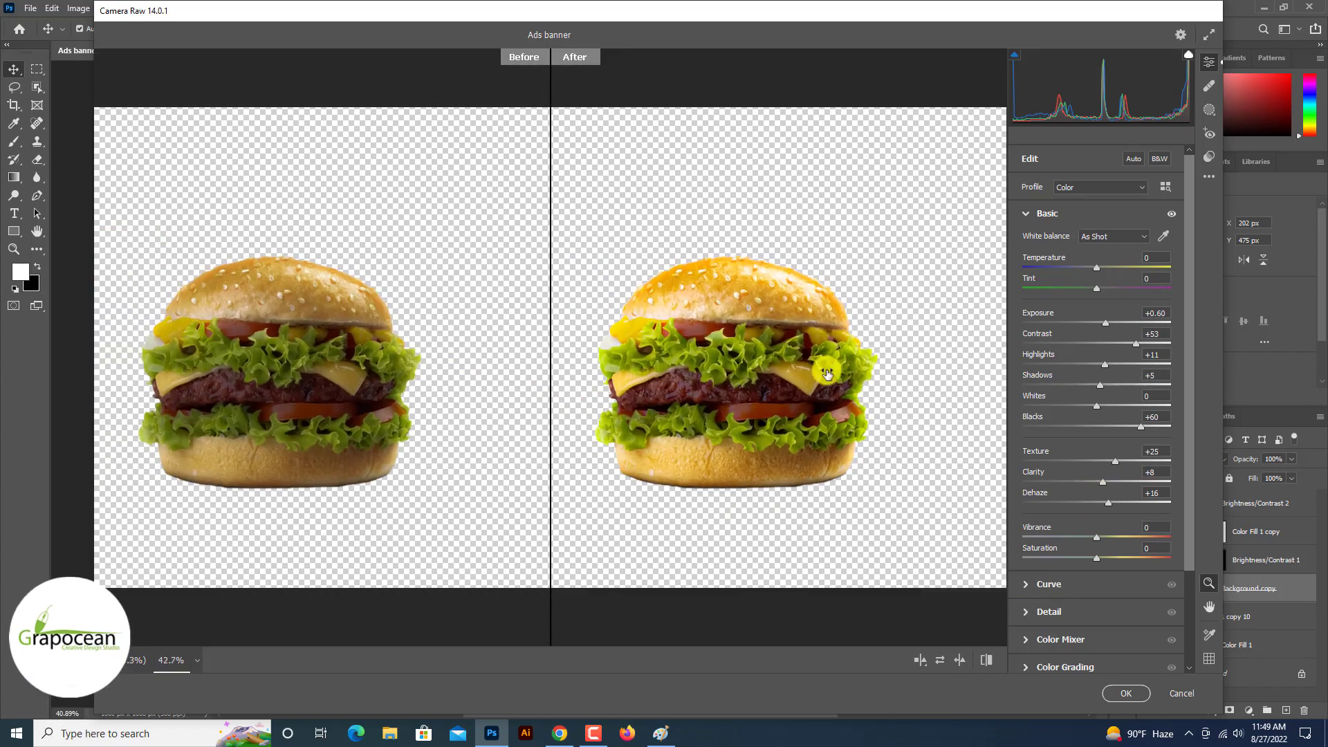
drag(1189, 382, 1196, 521)
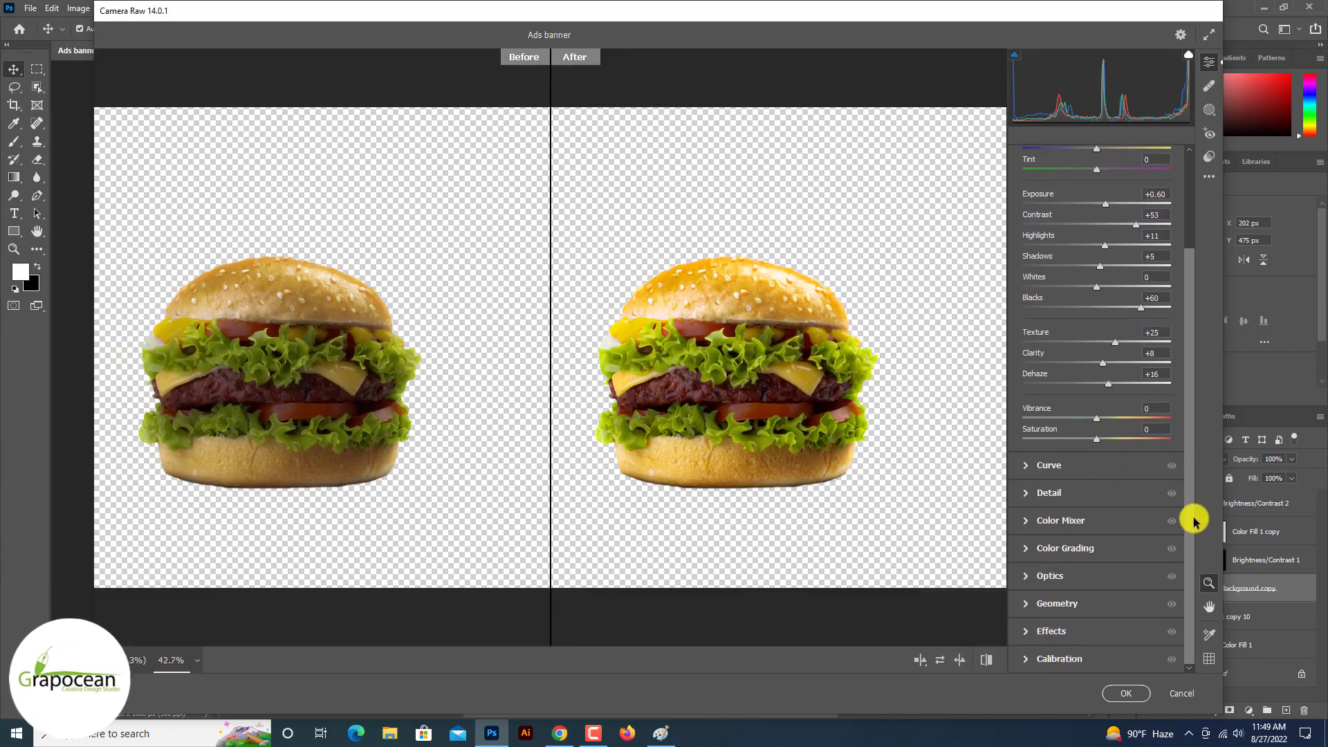
Step: Set Sharpening 59 and Noise Reduction 11 in Detail, then apply the filter
click(1024, 494)
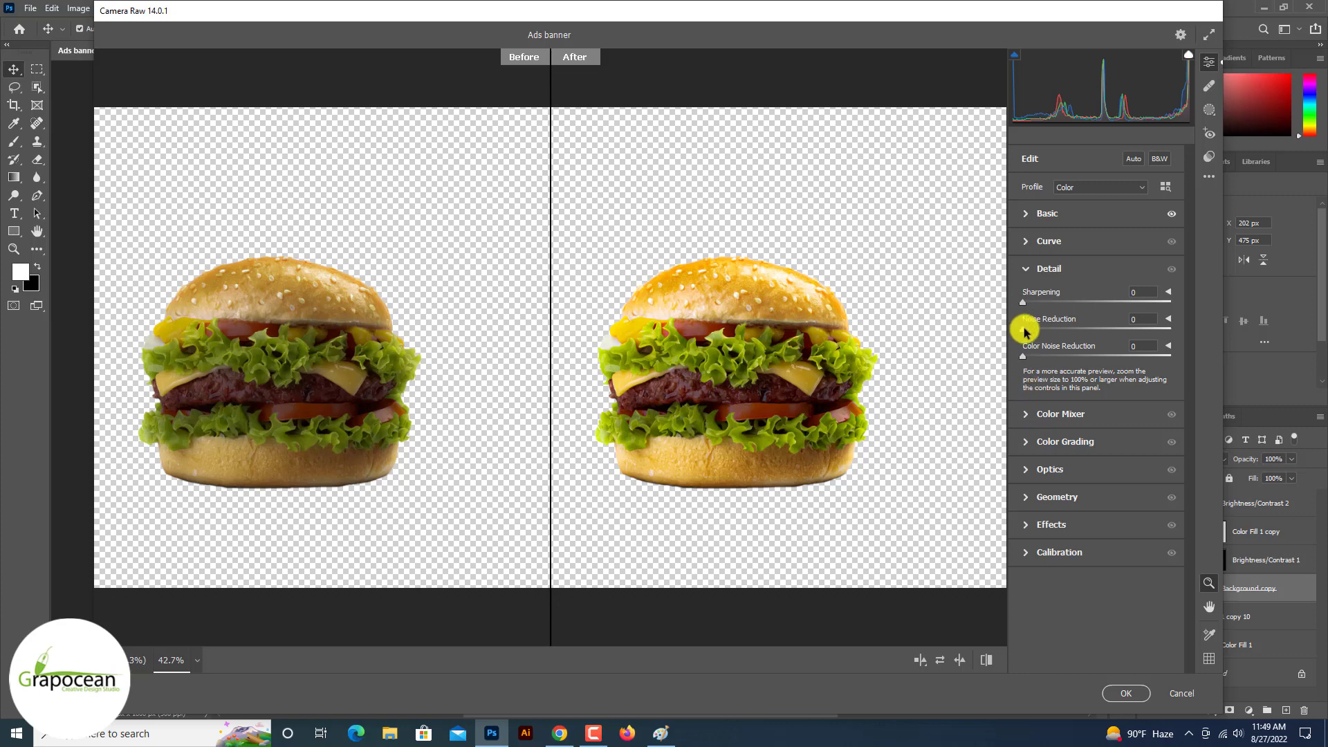
drag(1109, 335, 1061, 335)
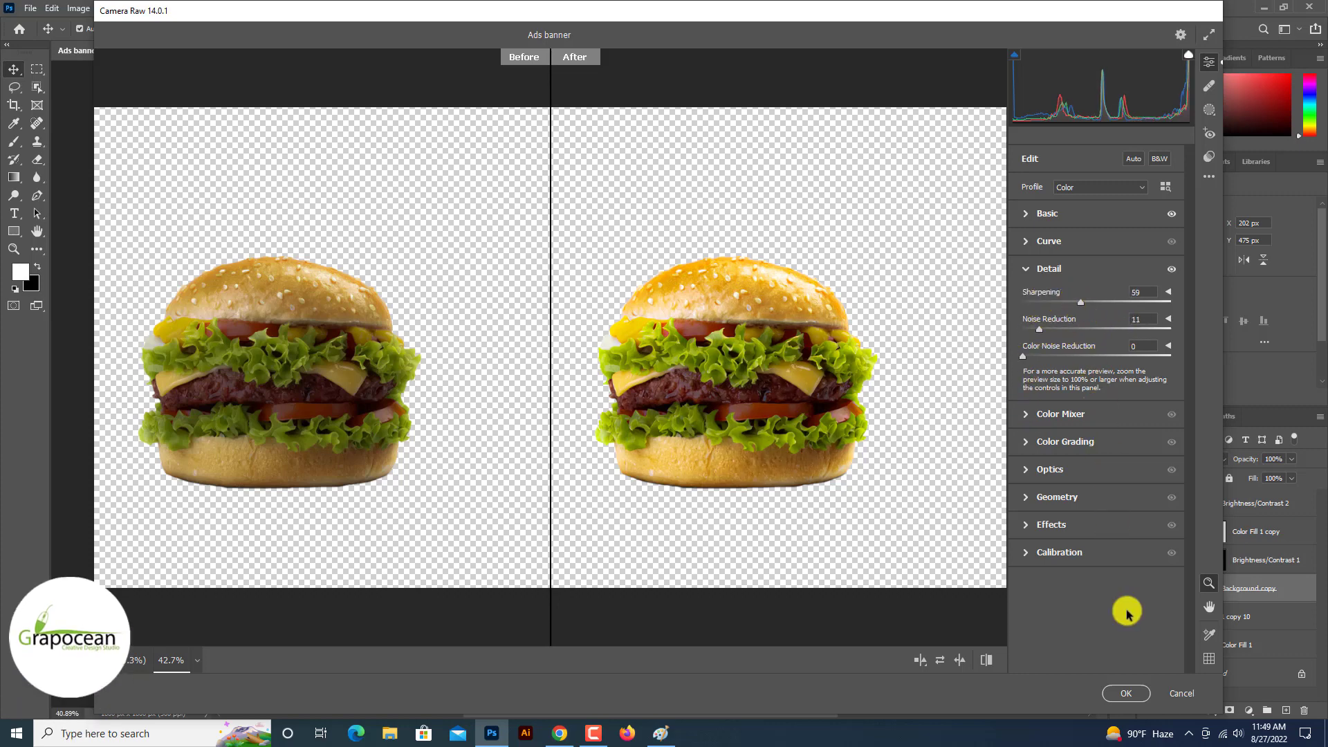
click(1129, 693)
Step: Move the striped light layer higher on the canvas
key(ctrl+minus)
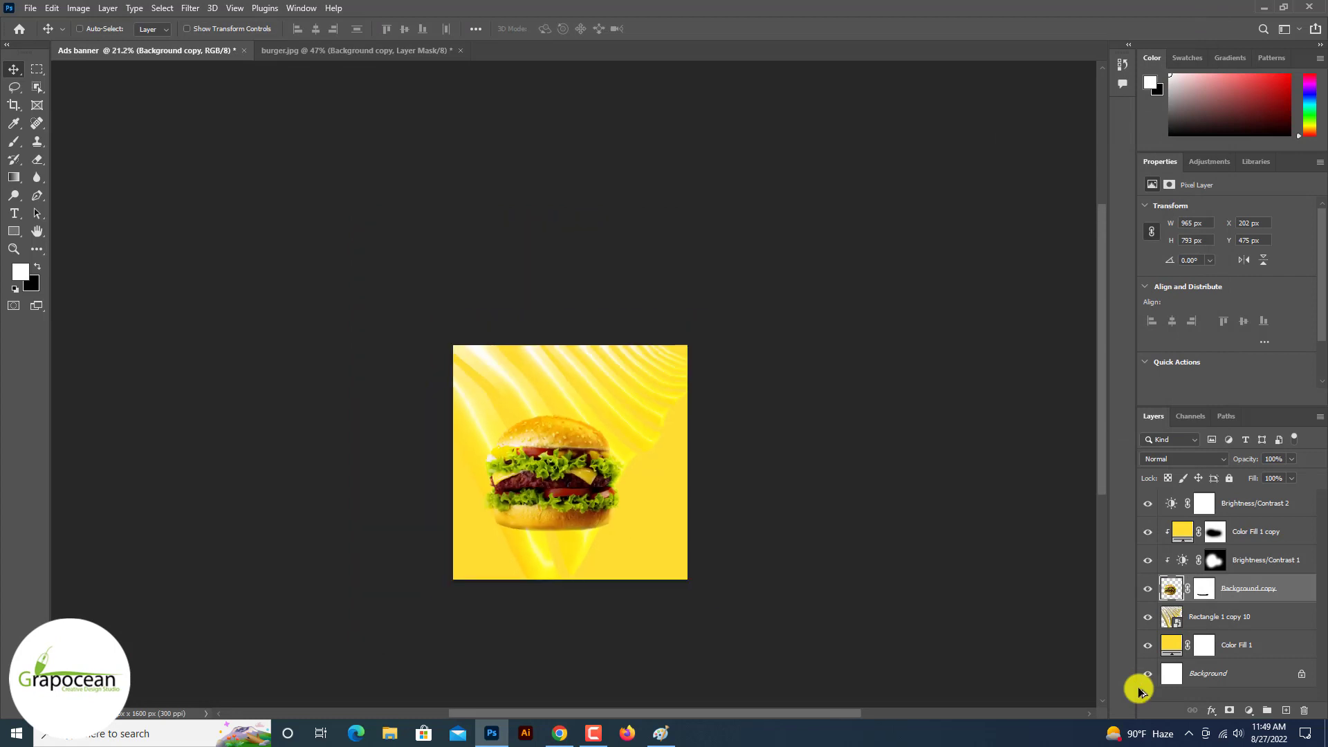
key(ctrl+plus)
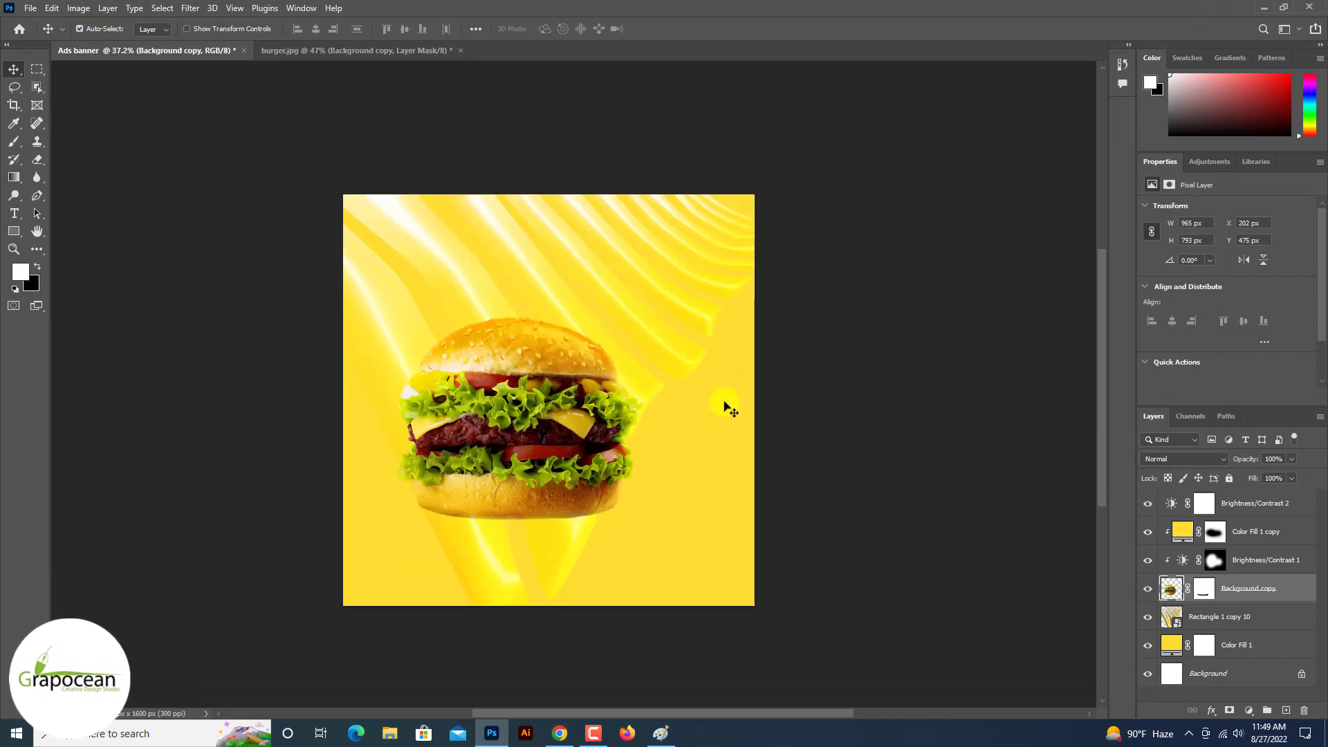
drag(534, 283, 532, 346)
scroll(532, 346, down, 3)
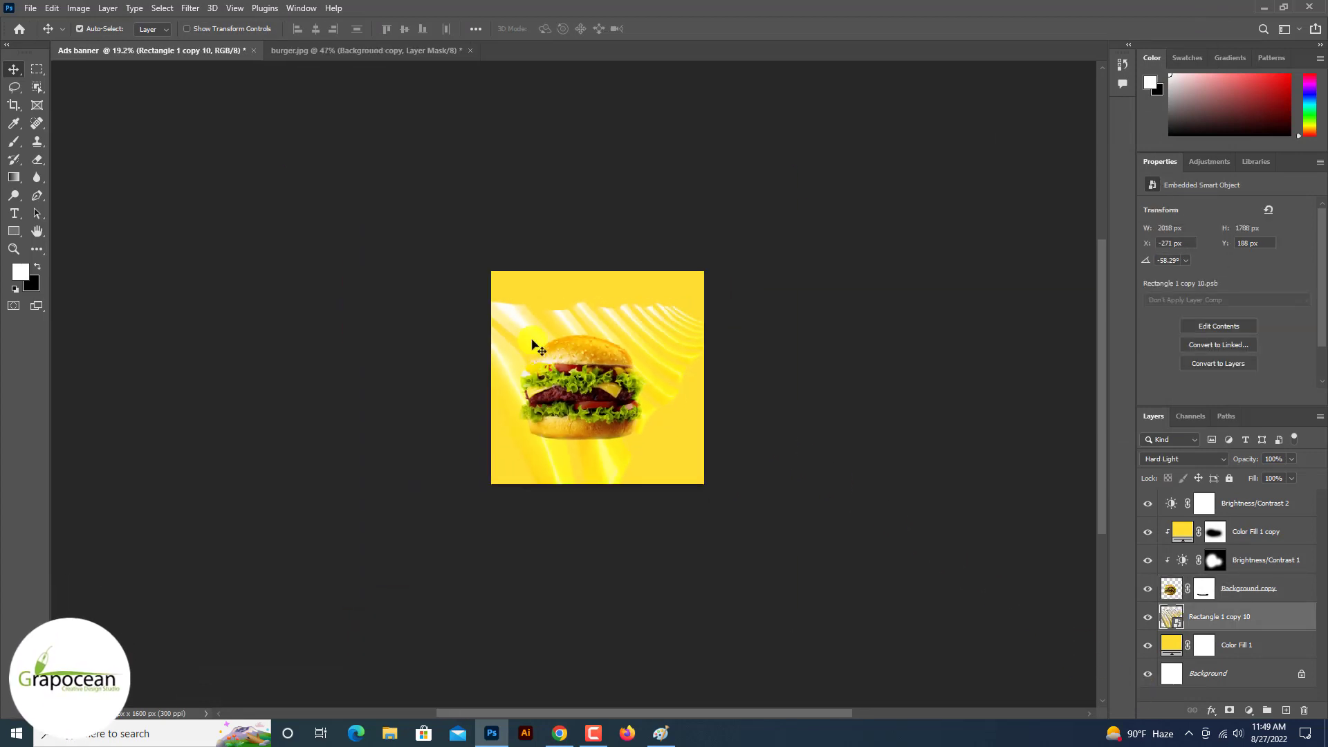
drag(621, 341, 687, 302)
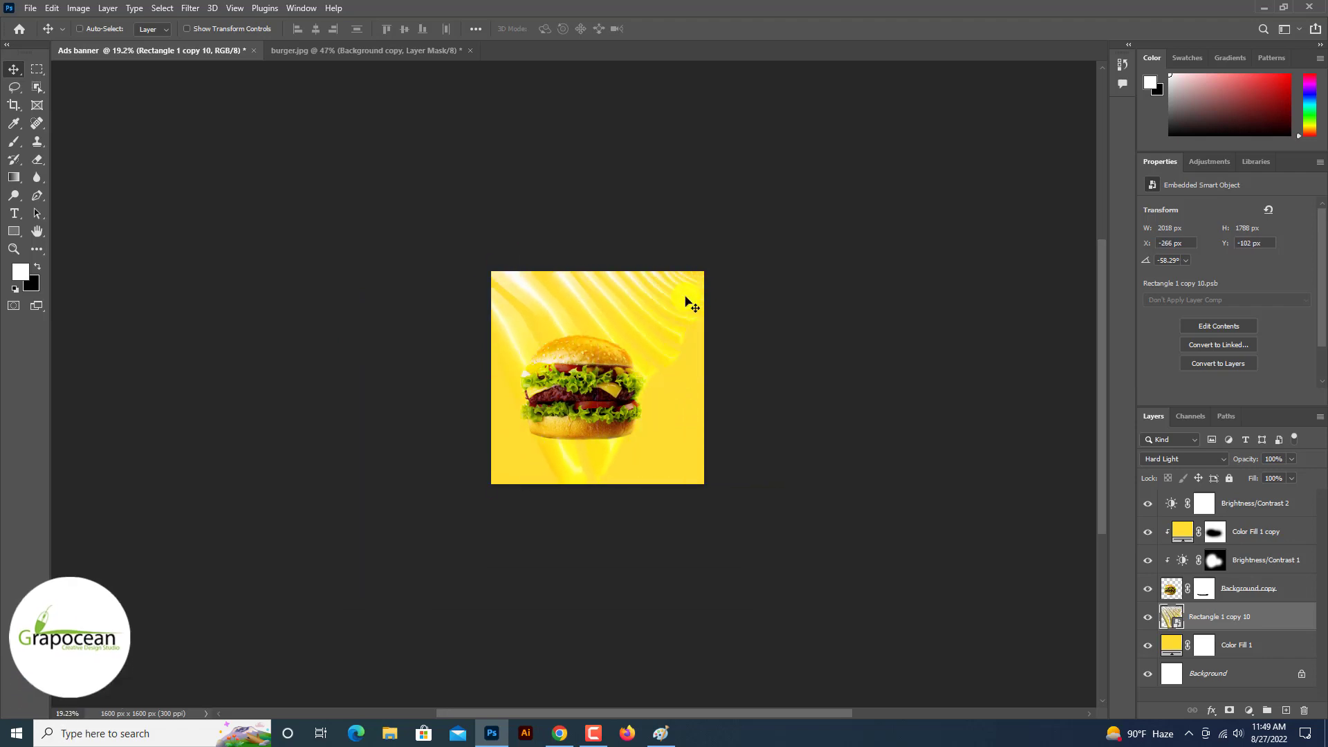
Step: Change the Color Fill 1 background colour to orange ffad2b
click(79, 28)
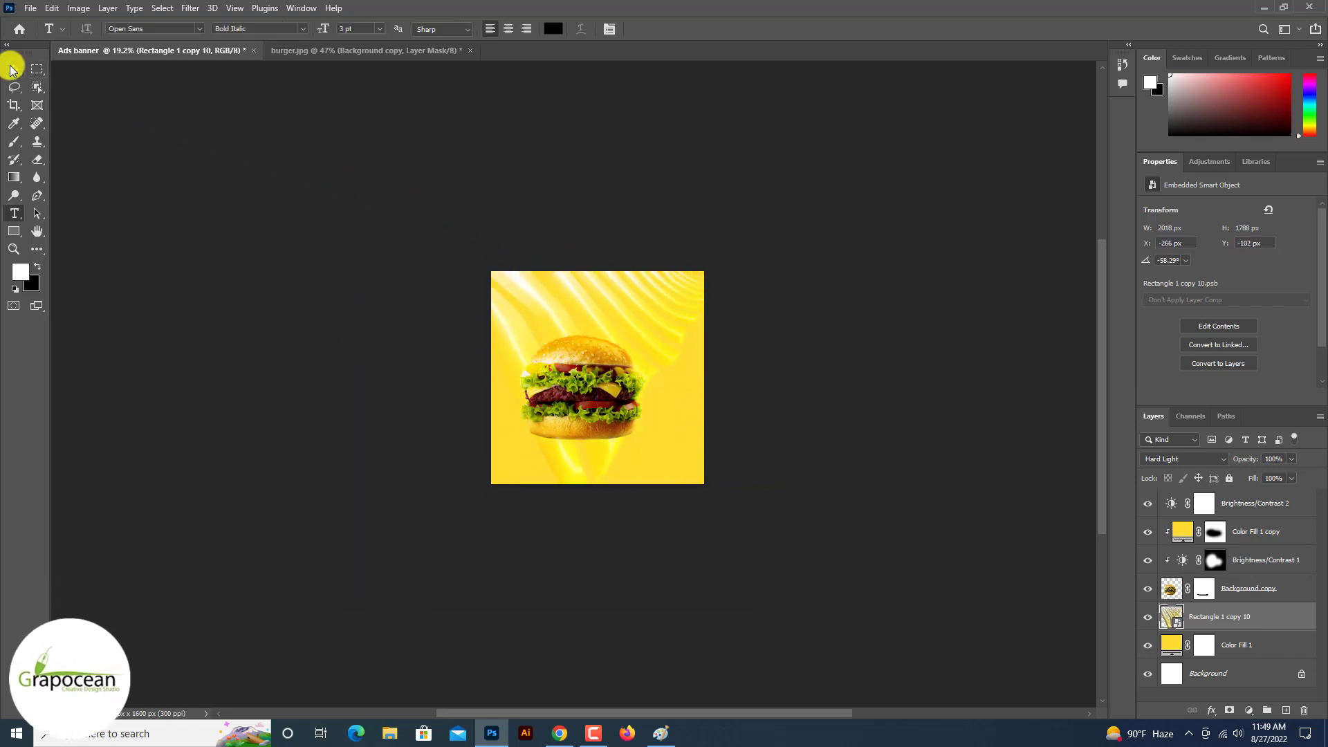
click(670, 459)
click(825, 511)
scroll(827, 512, up, 3)
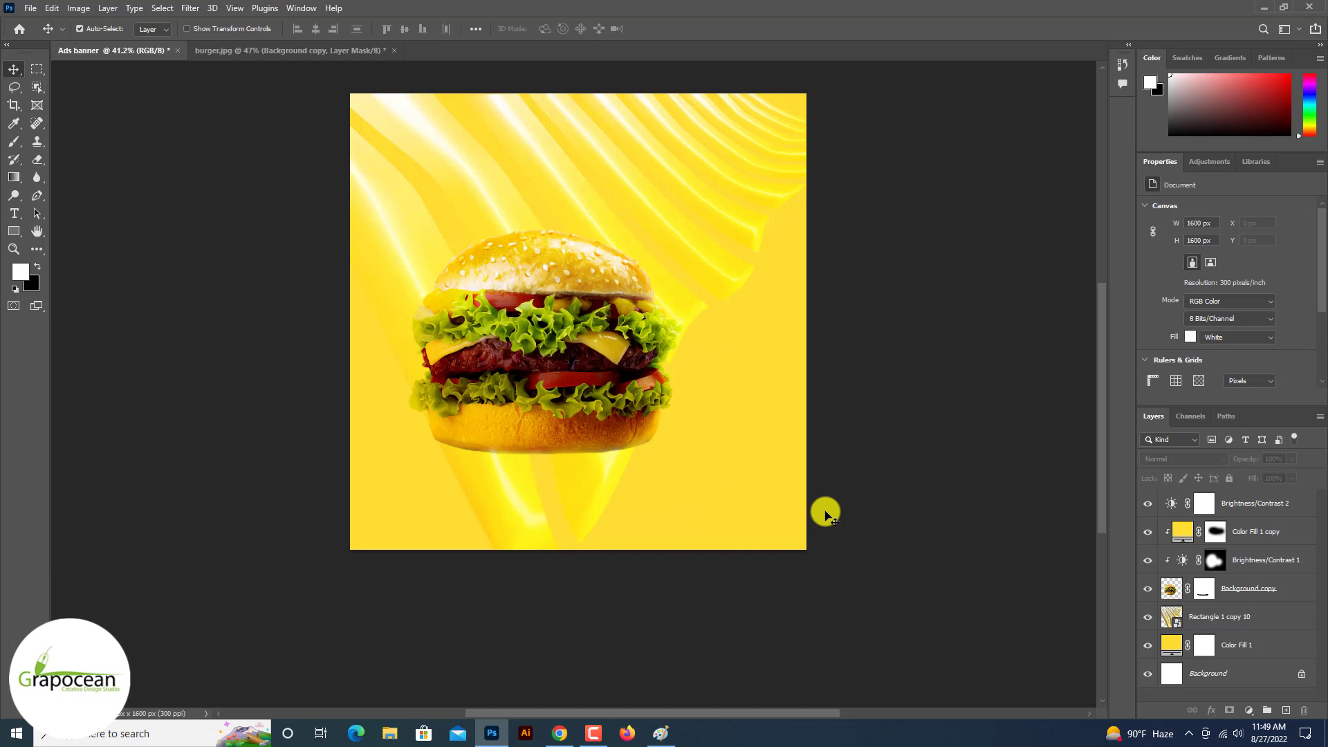
double_click(1171, 645)
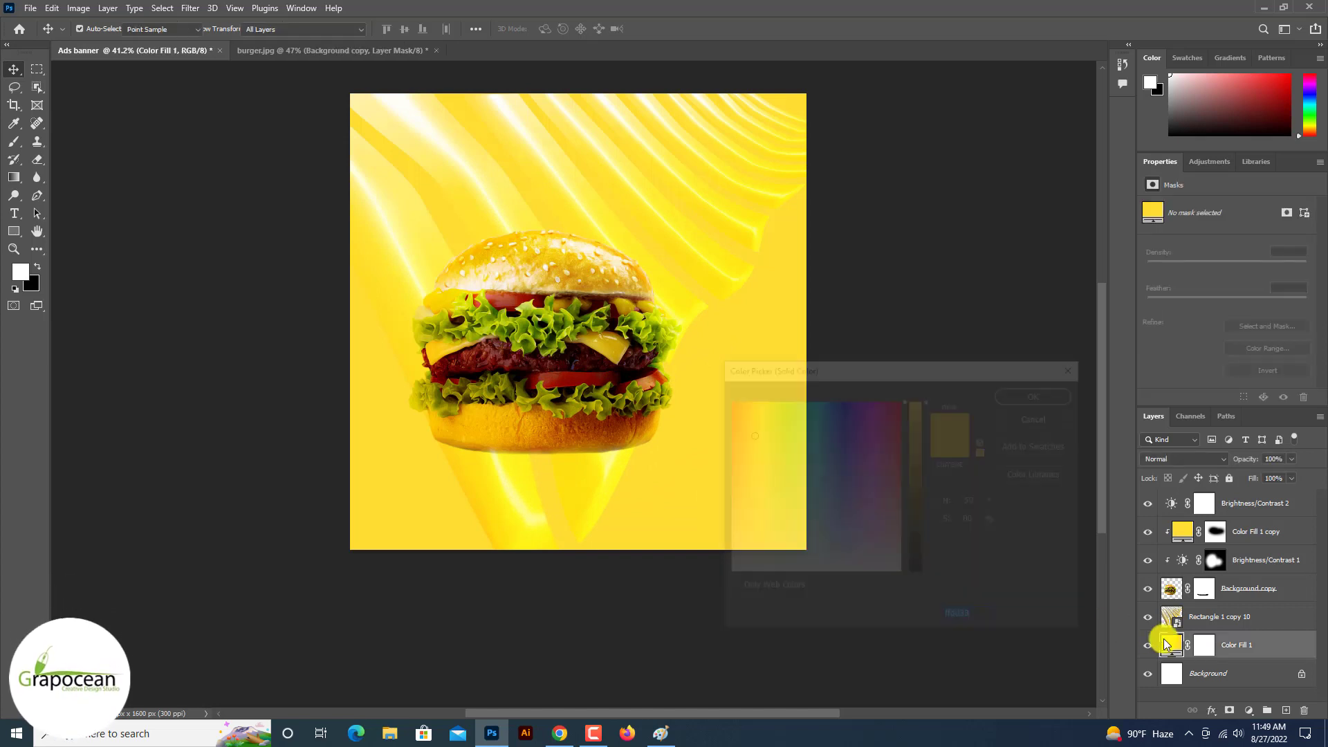
drag(749, 427, 742, 428)
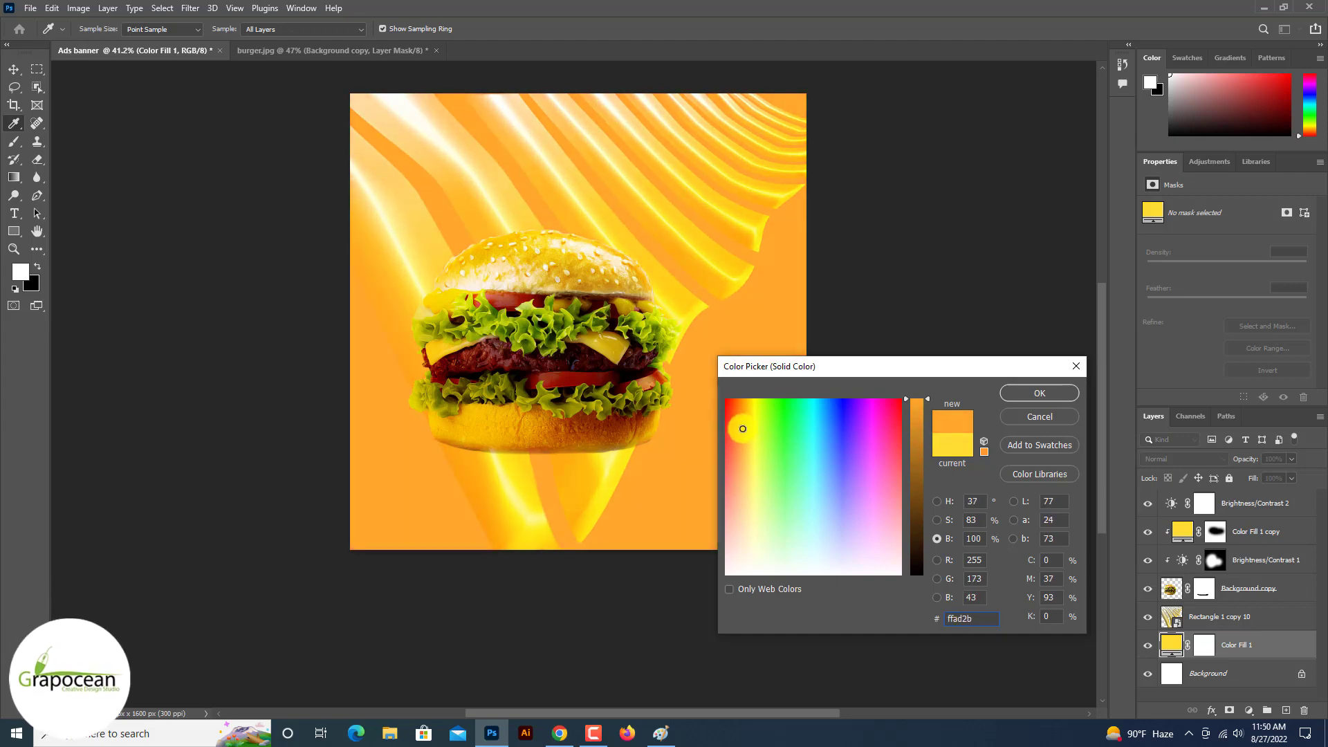
click(1014, 400)
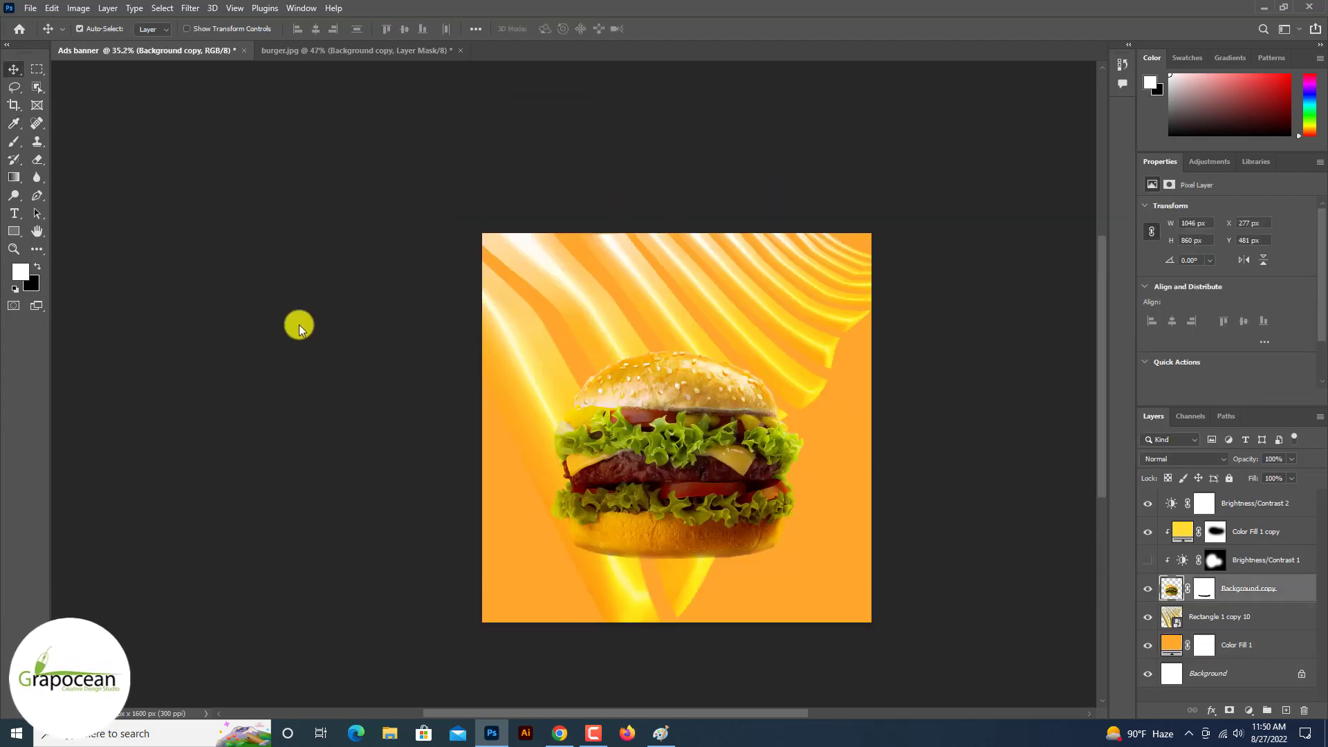
Step: Edit the headline text and set the word Burger to 64 pt
click(1256, 507)
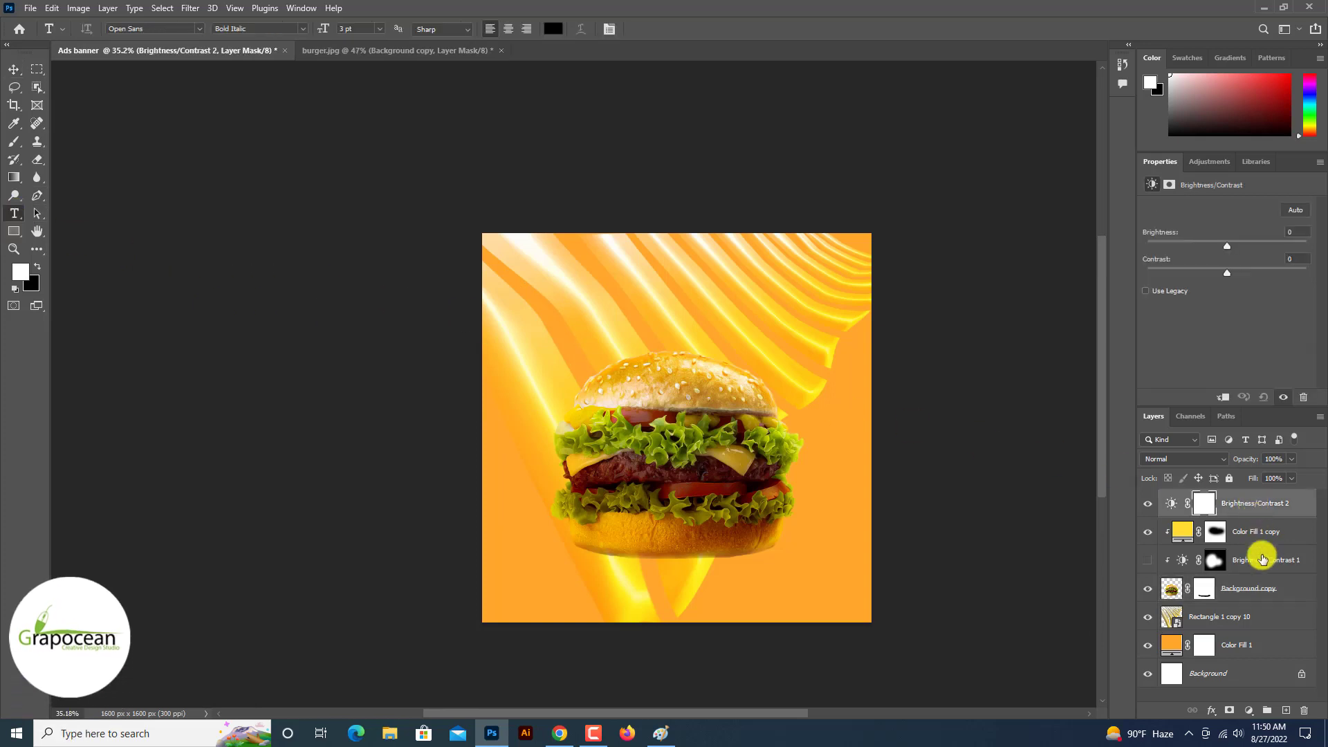
click(1286, 710)
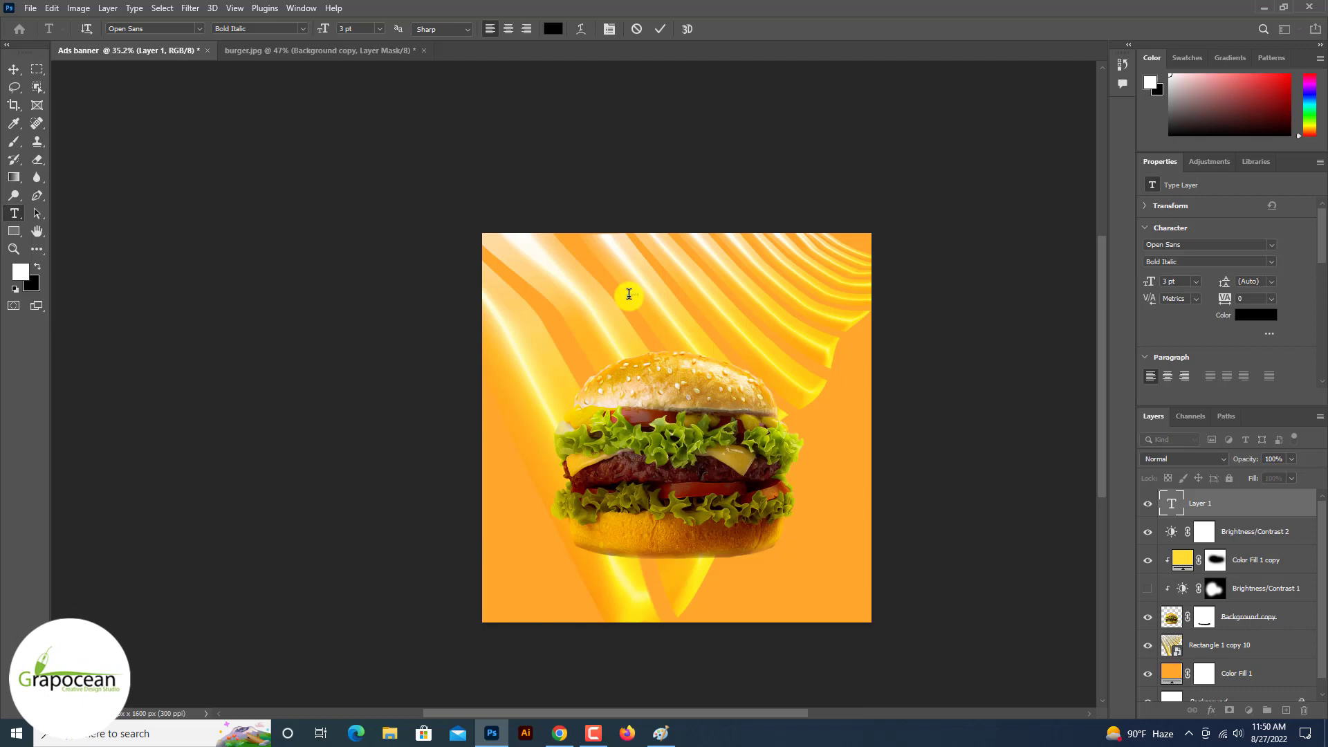
scroll(629, 300, up, 4)
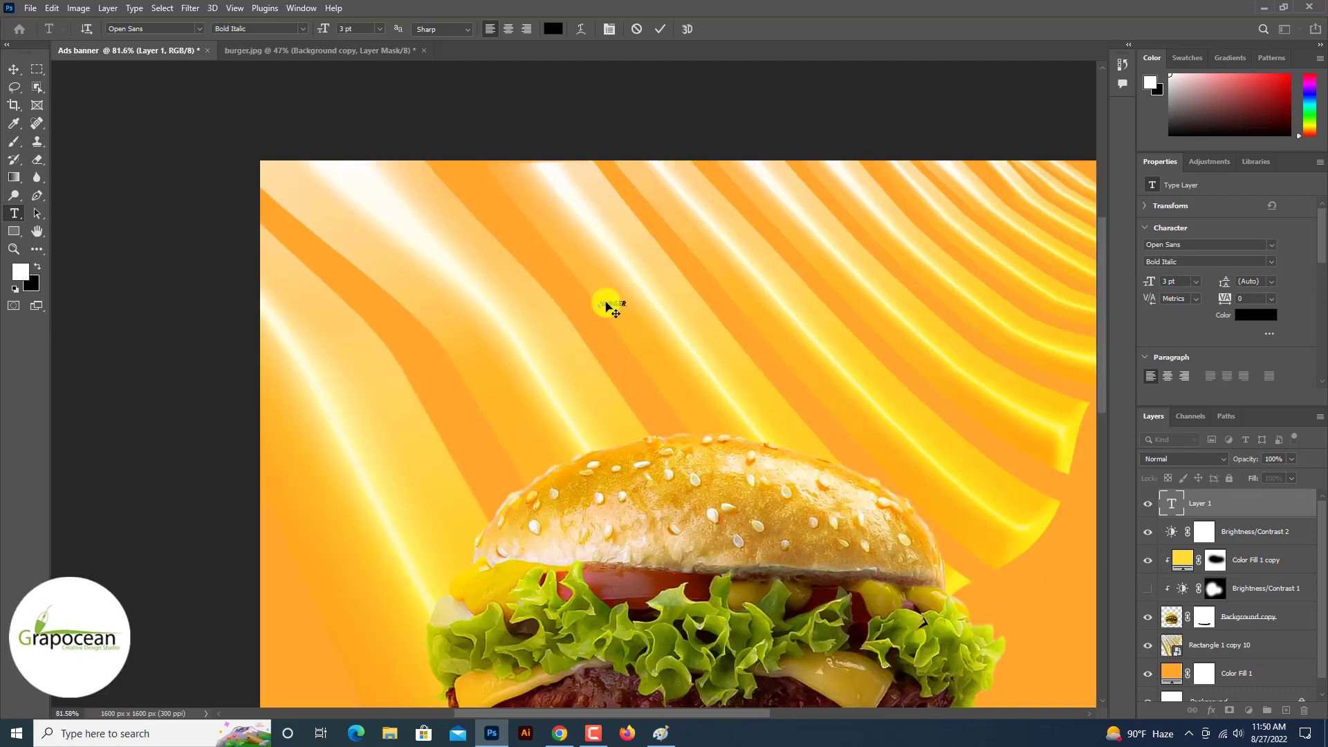
scroll(605, 302, up, 2)
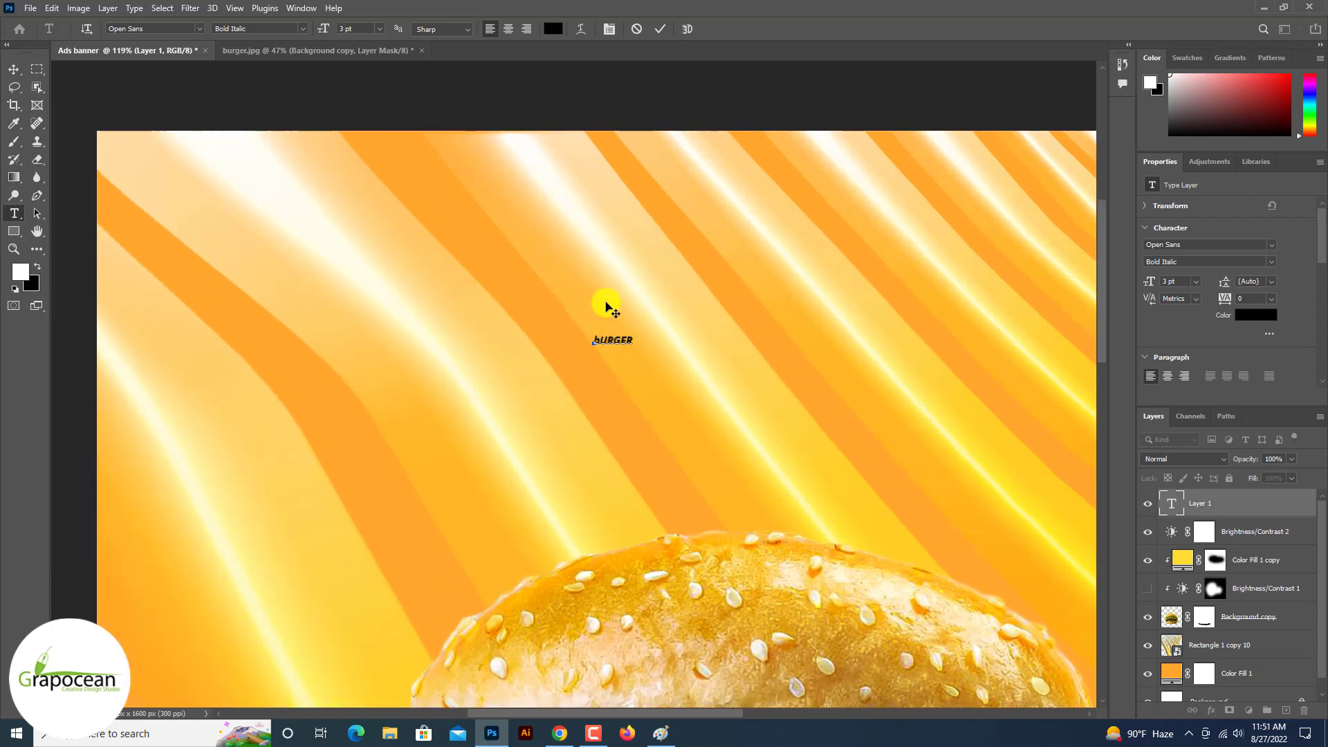
key(Delete)
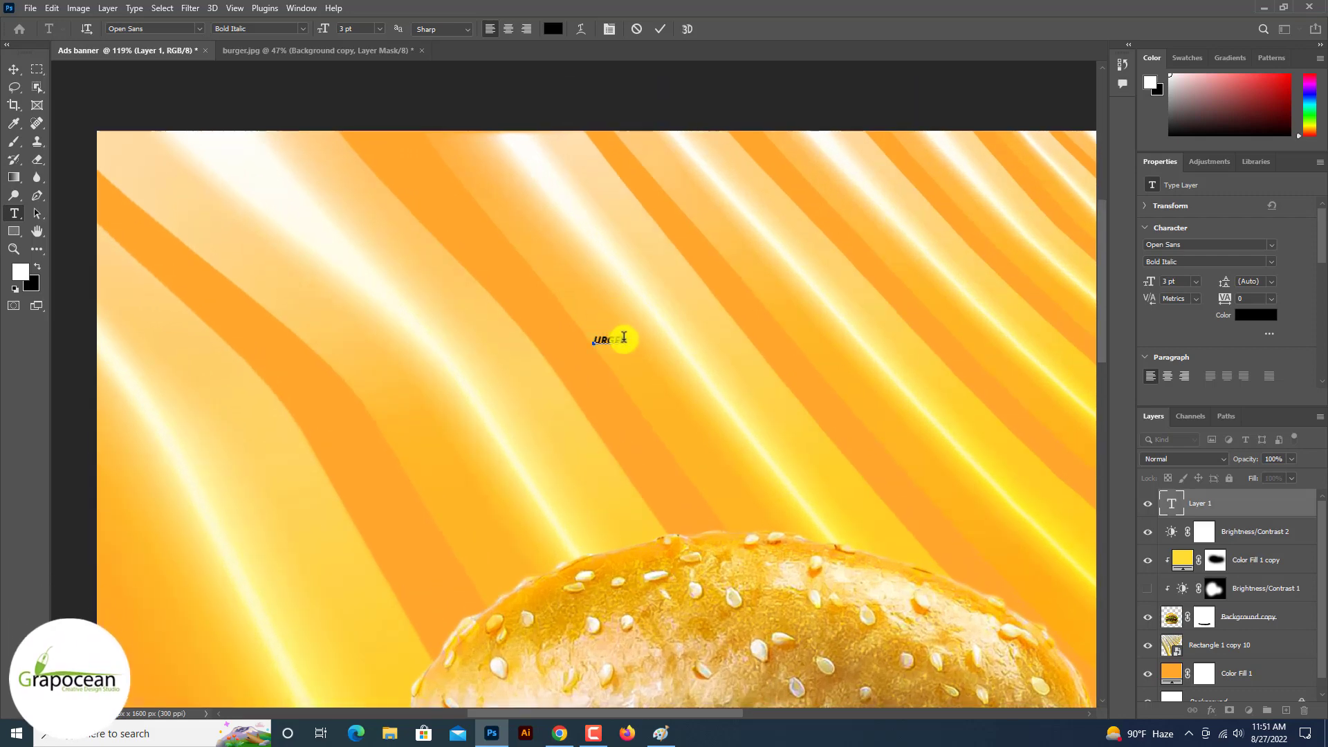
key(Delete)
key(Delete)
key(Delete)
text(burger ba)
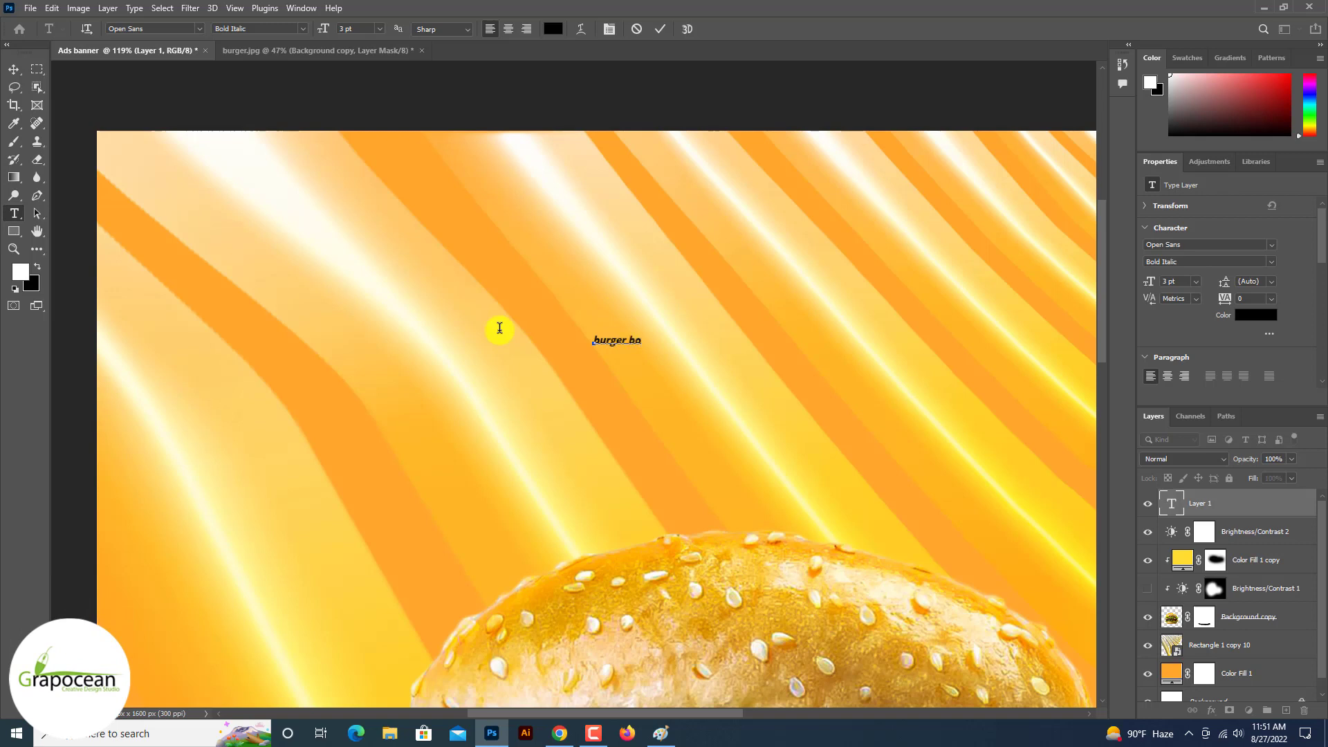
text(n)
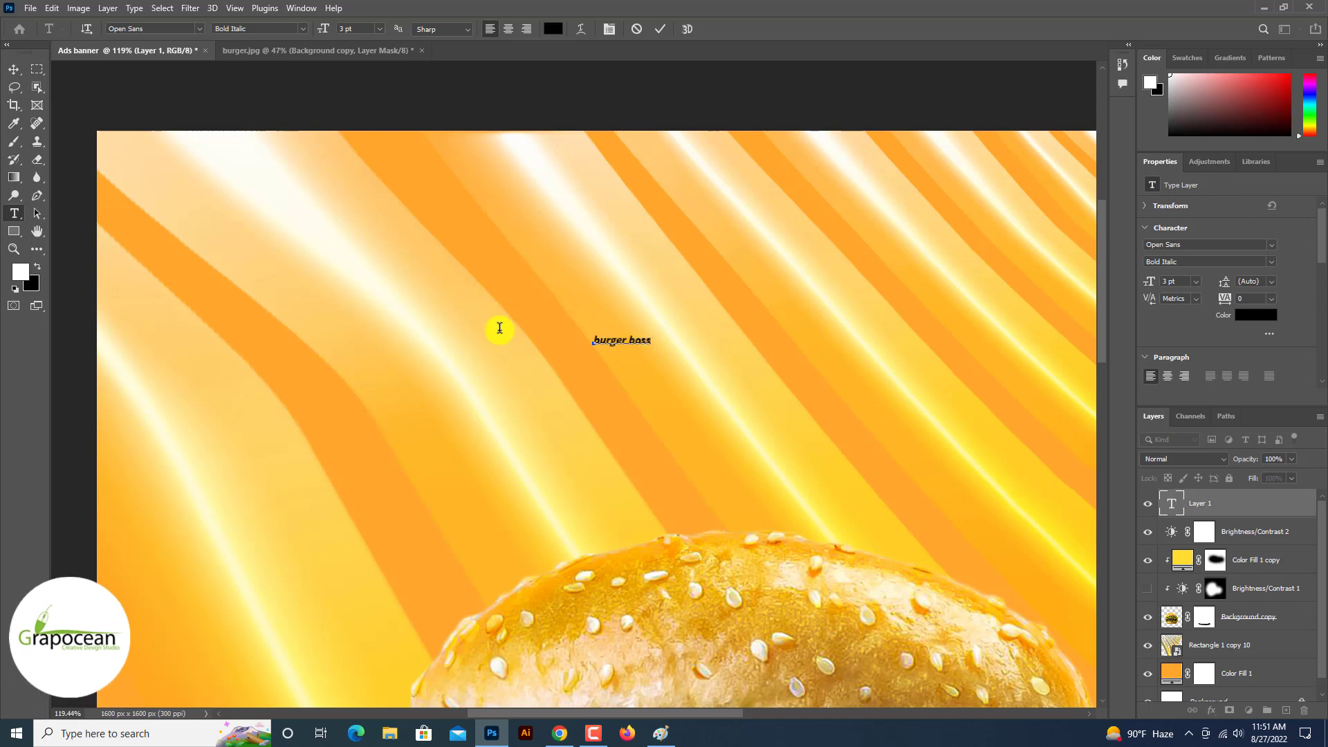
key(BackSpace)
key(BackSpace)
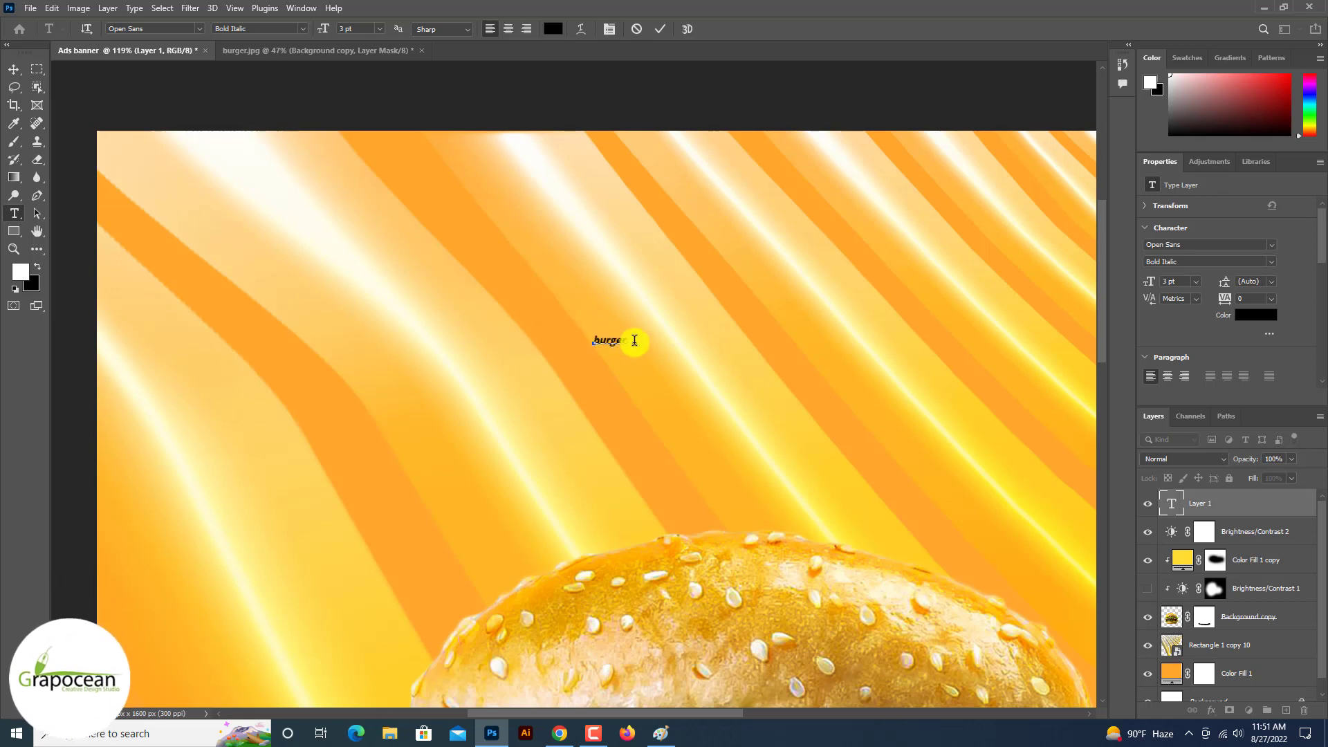
key(ctrl+a)
drag(322, 28, 380, 80)
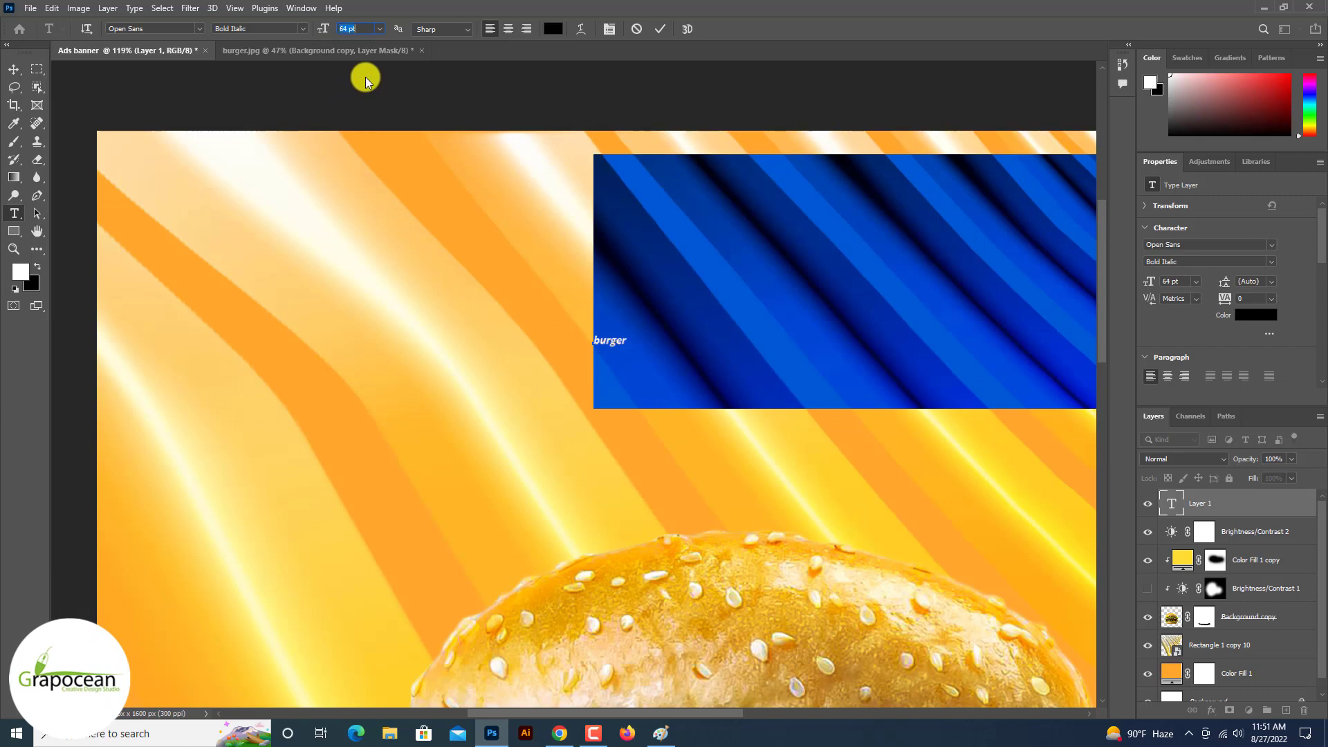
key(Return)
Step: Tighten Burger's tracking to -40 and move it down and to the left
scroll(366, 80, down, 5)
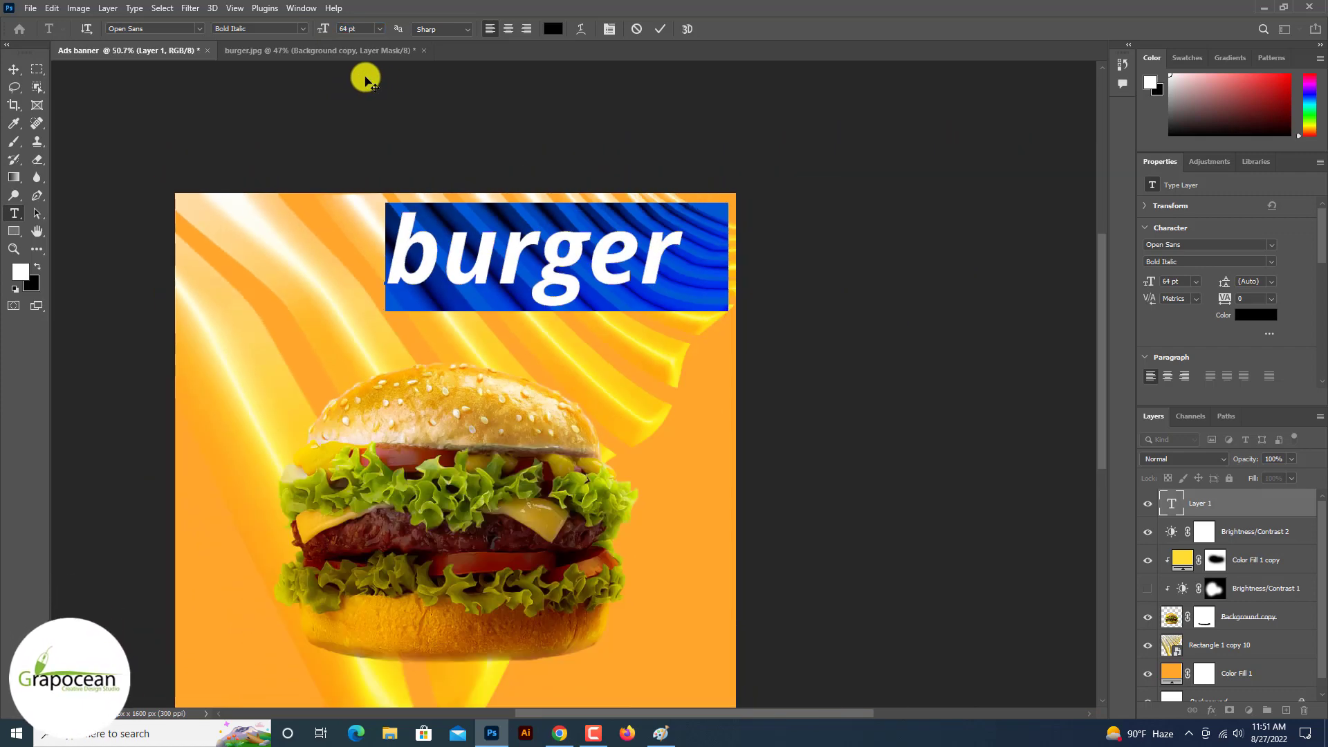
key(alt+Left)
key(alt+Left)
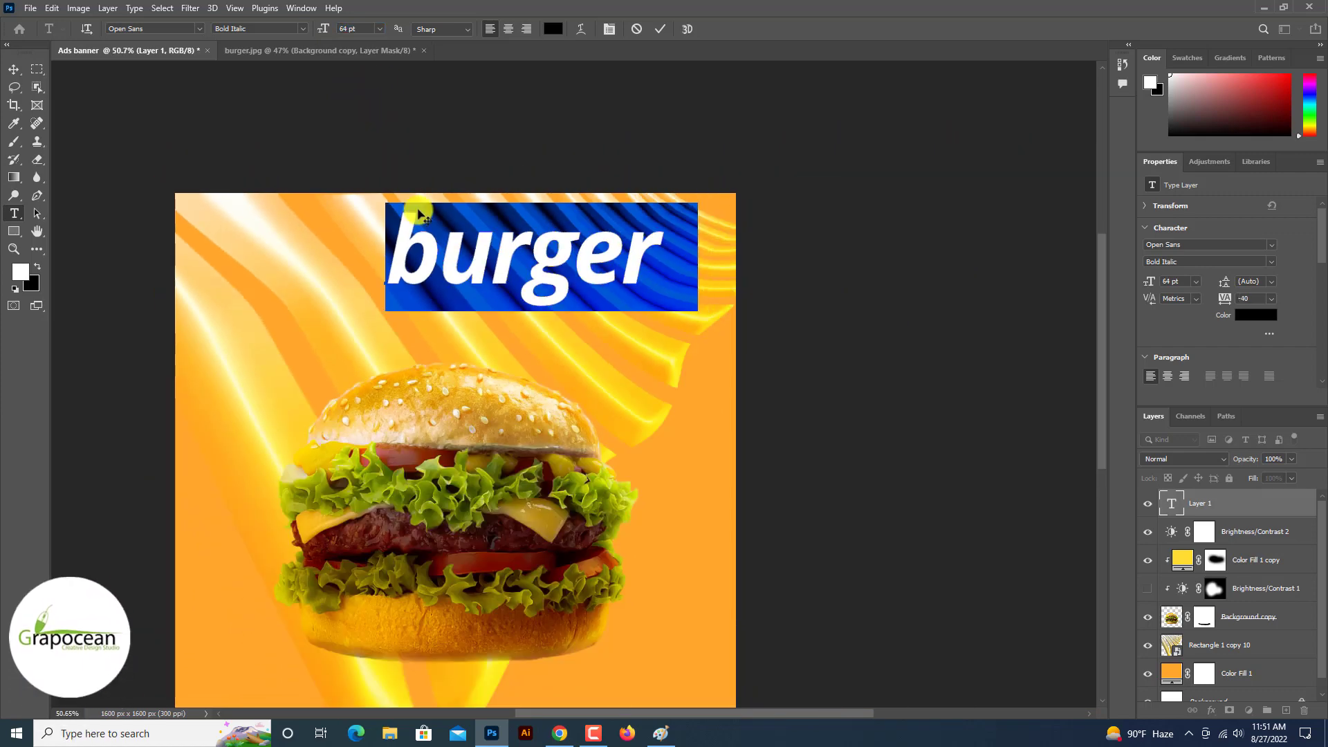
click(435, 250)
text(B)
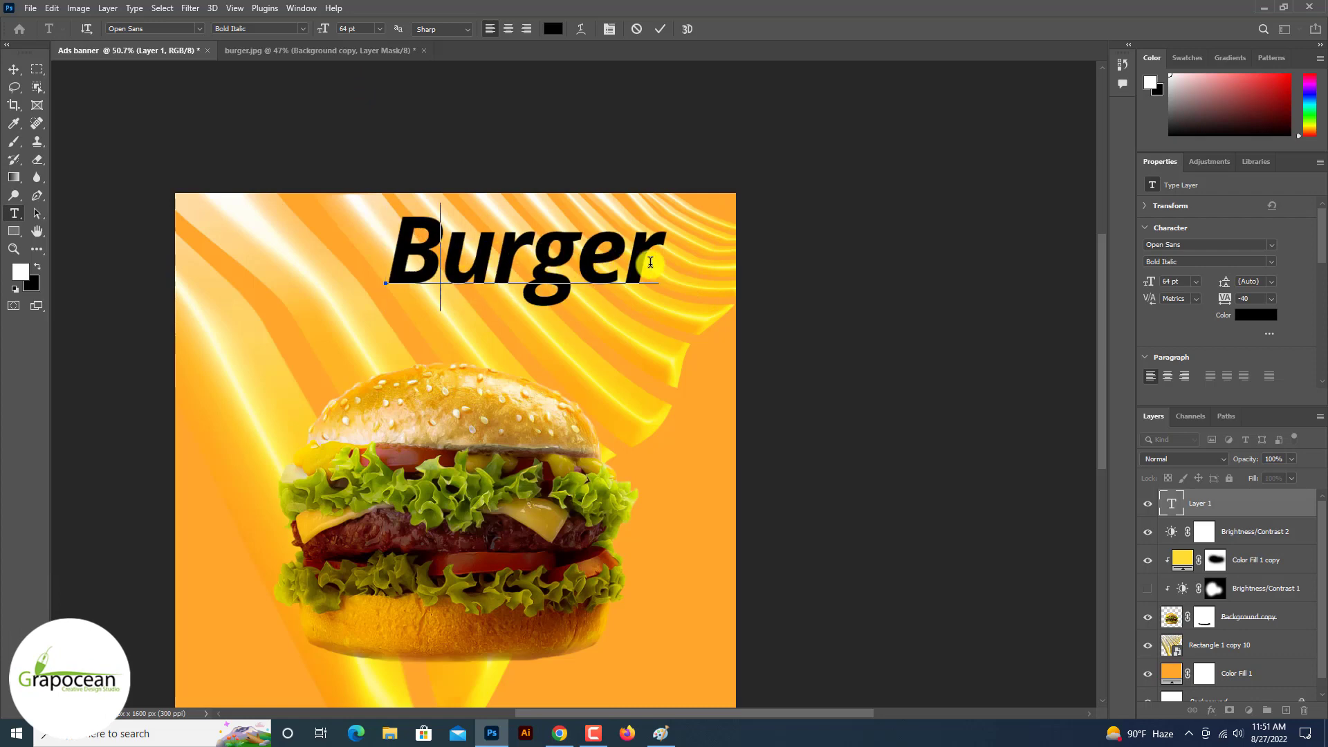
drag(651, 262, 350, 267)
key(ctrl+Return)
click(13, 69)
drag(482, 265, 420, 307)
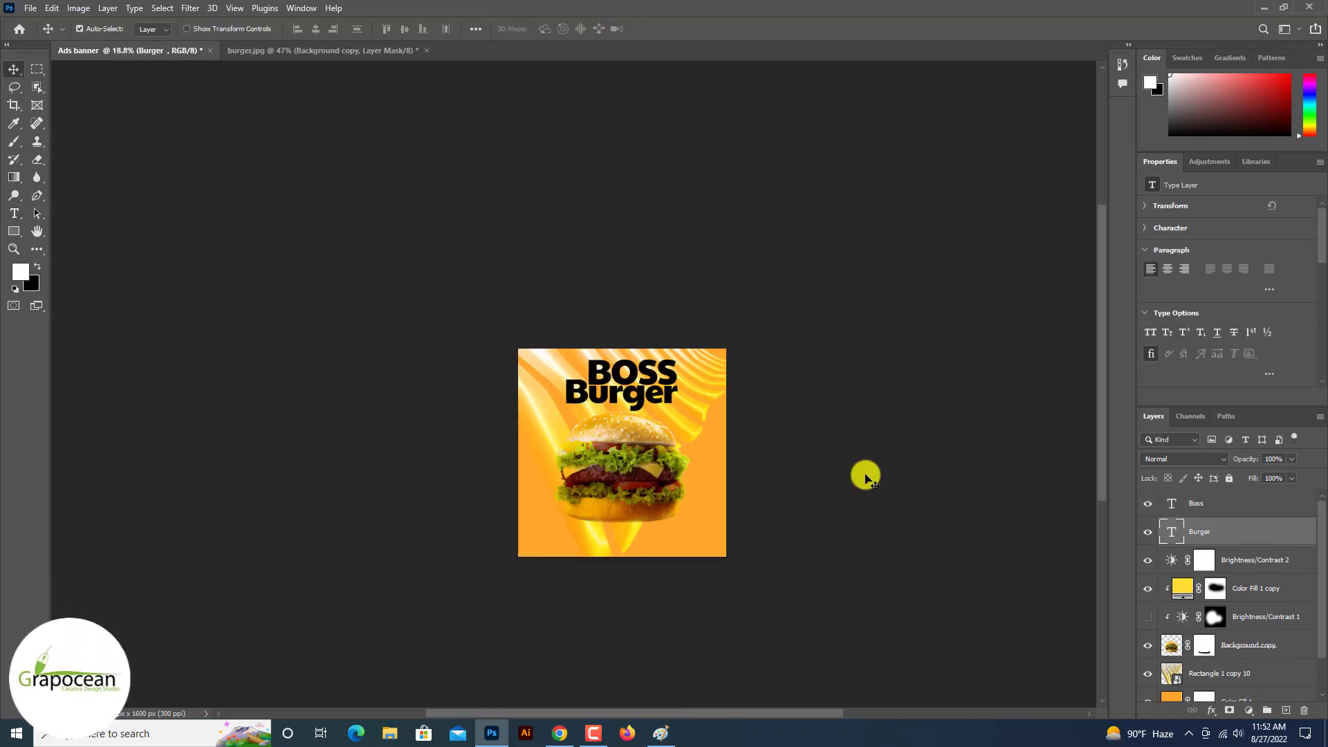
Step: Adjust the Boss text layer's options and set the foreground colour to blue #2b83ff
right_click(1251, 503)
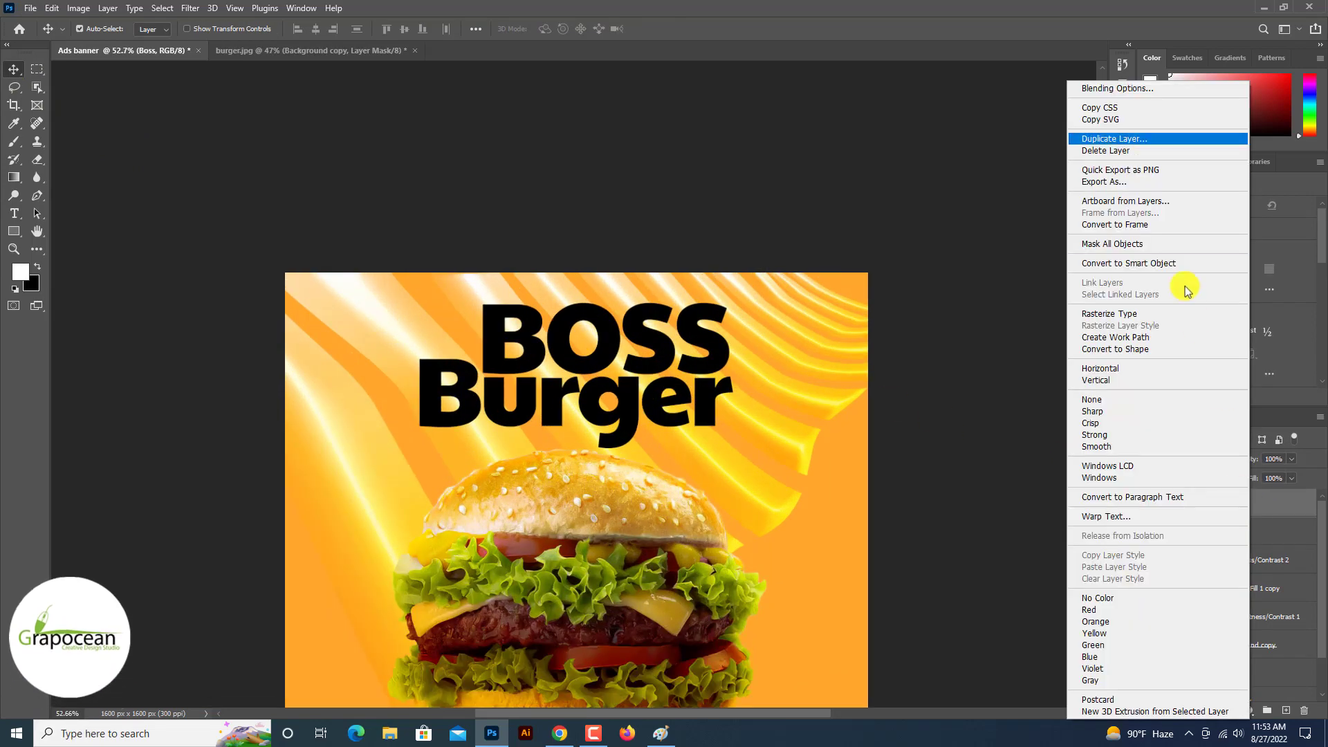
click(1117, 88)
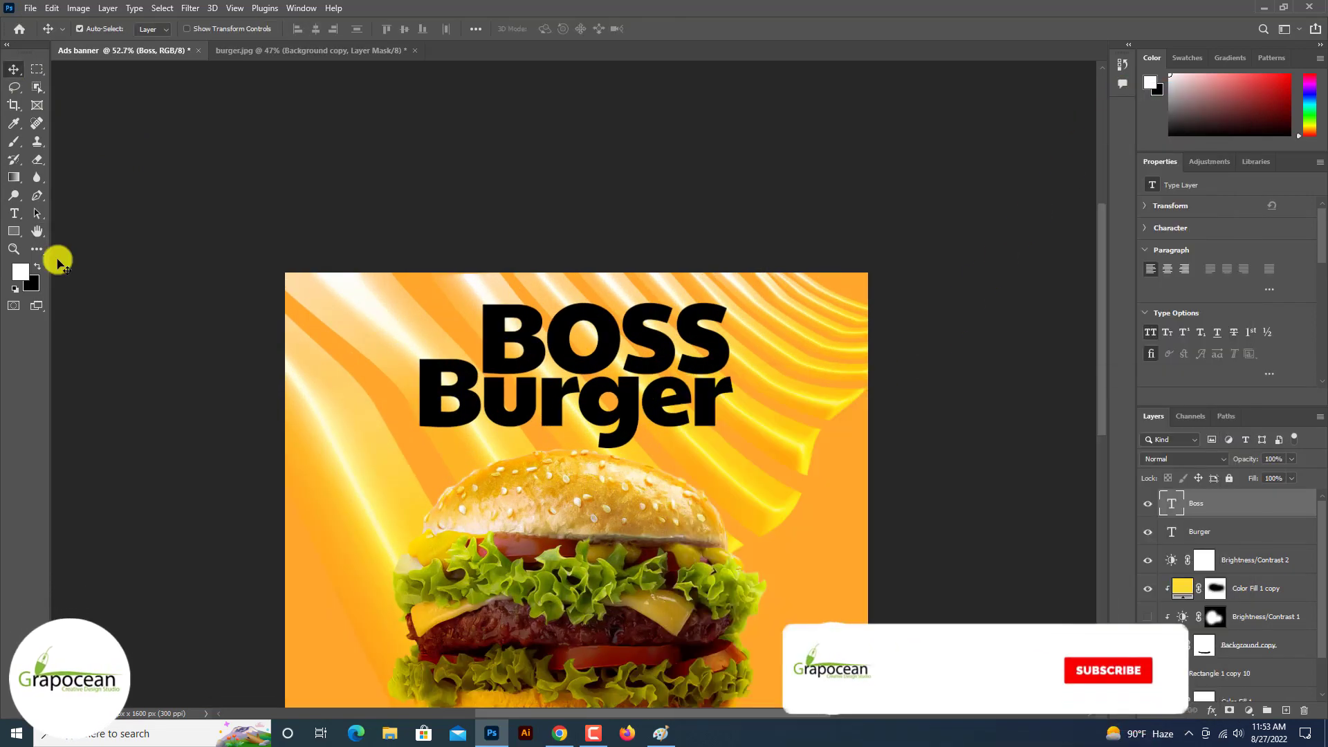
click(21, 272)
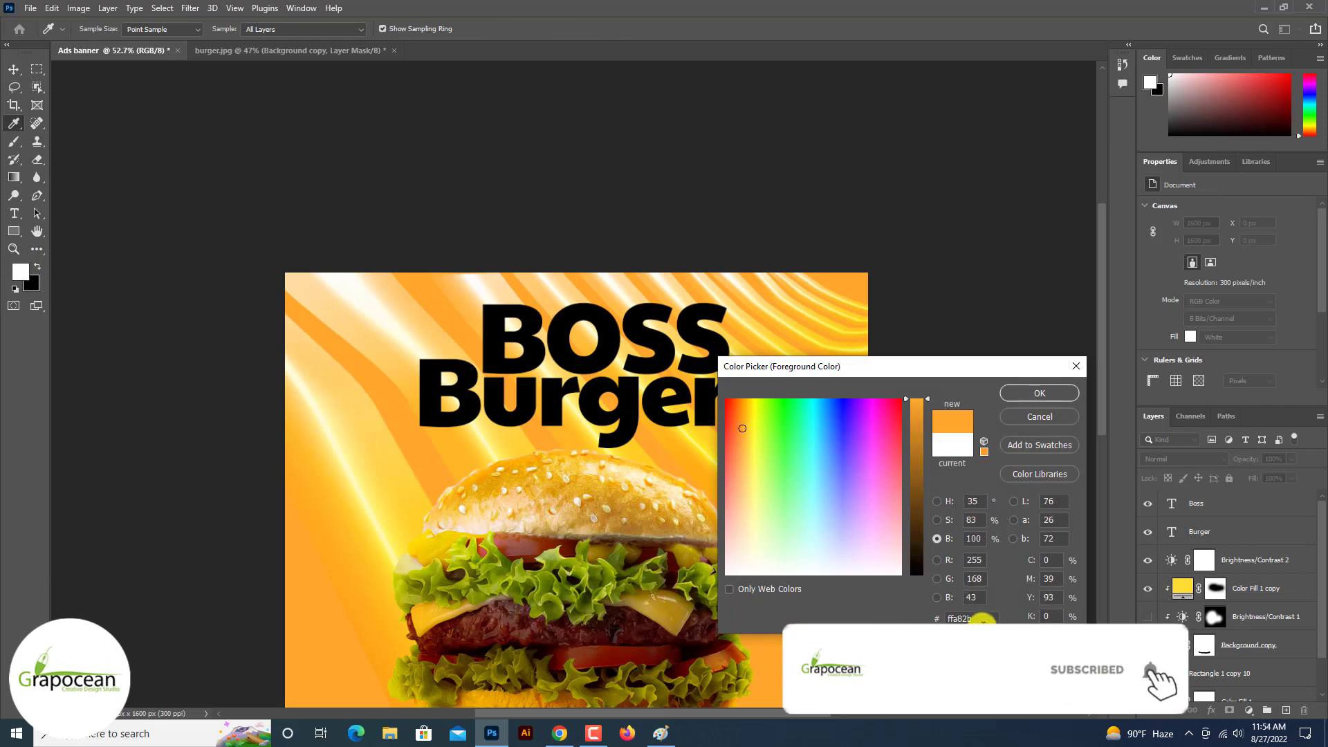
click(1043, 392)
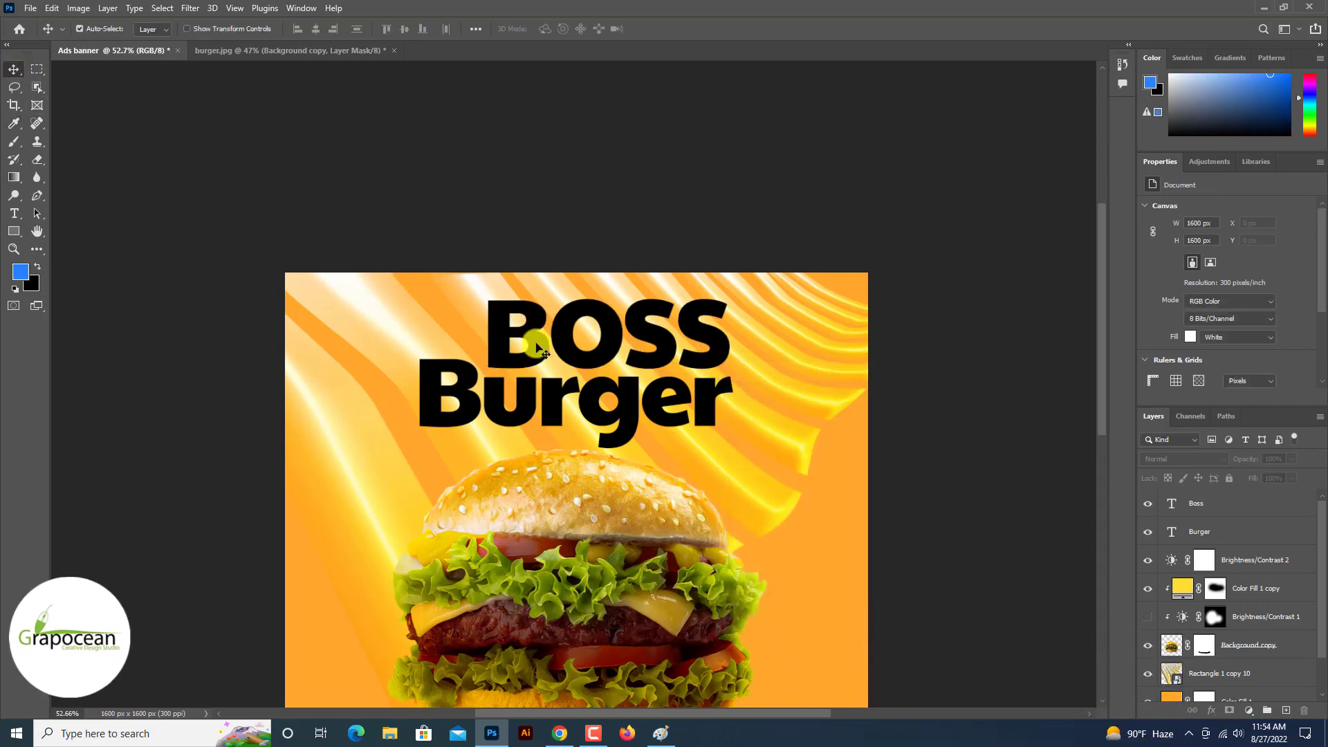
Step: Recolour the BOSS text to blue #2b83ff
drag(512, 336, 501, 336)
key(t)
double_click(480, 326)
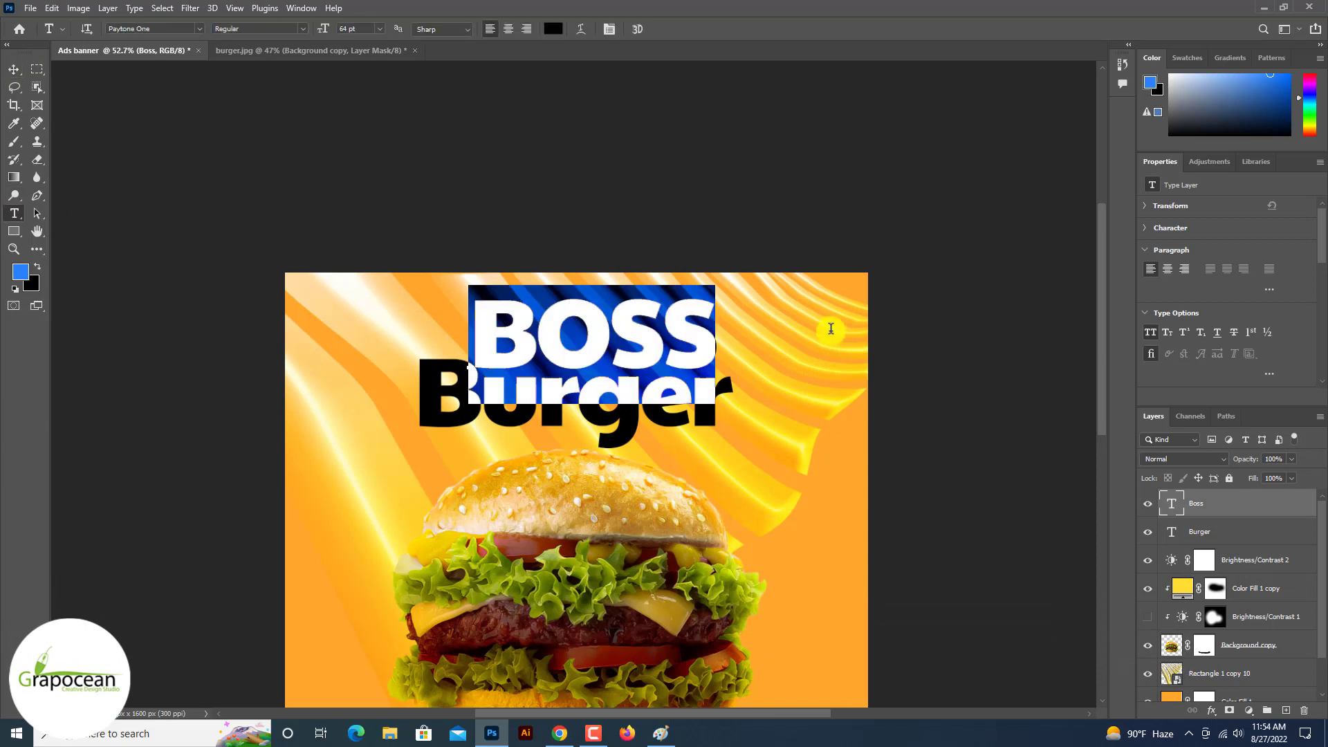
click(560, 29)
click(20, 270)
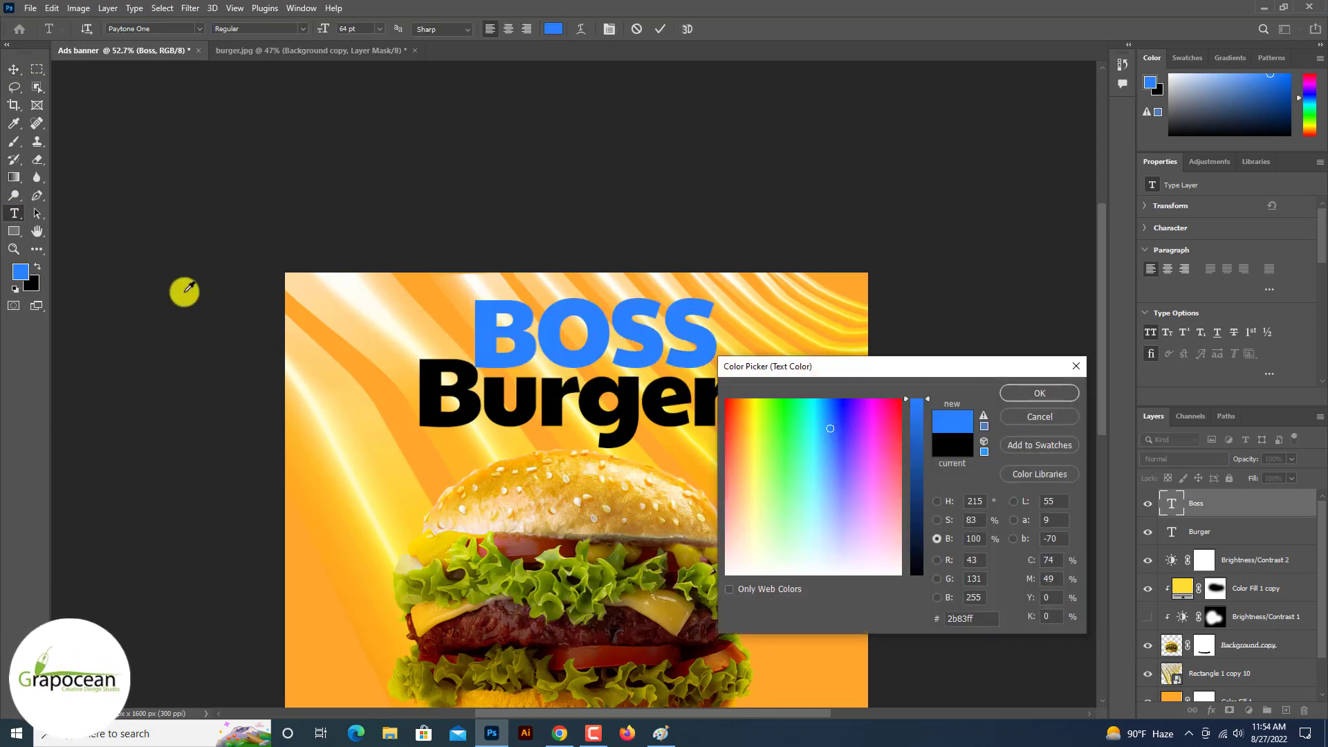
click(1040, 393)
click(14, 69)
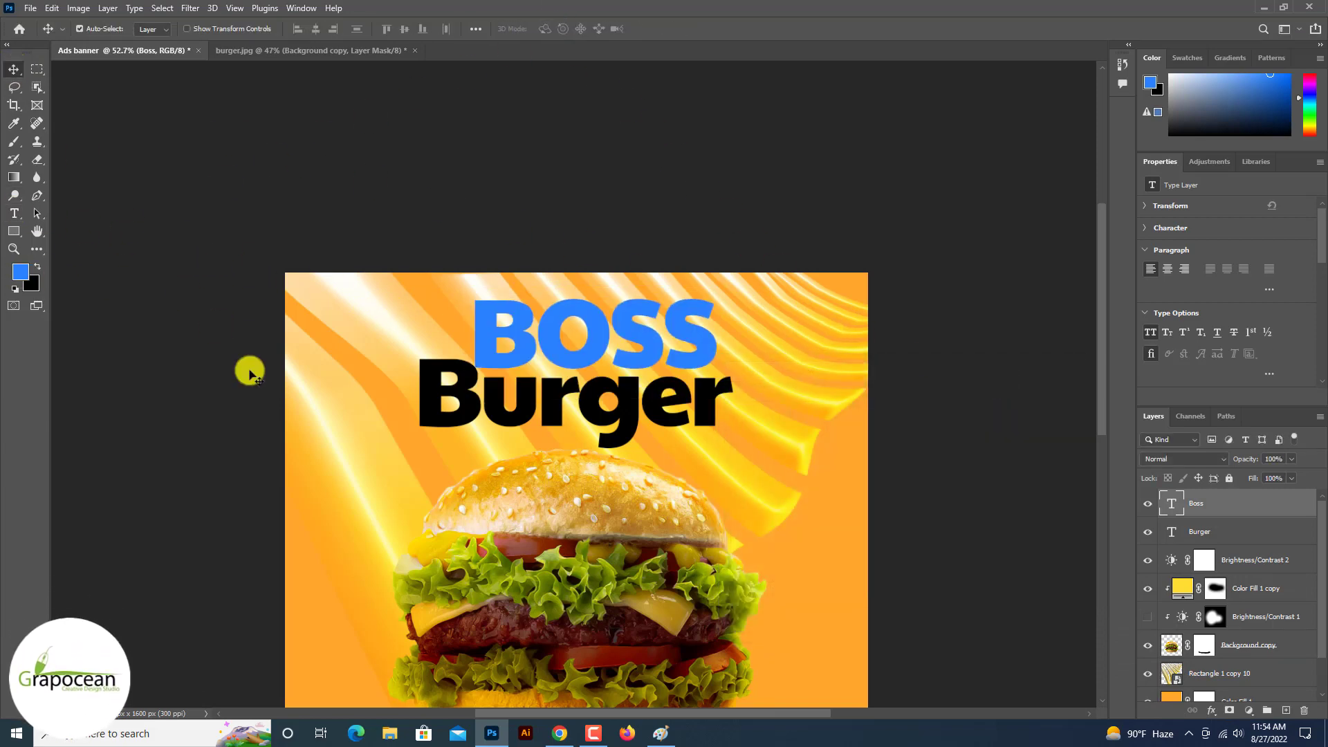
Step: Recolour the Burger text to red ff0000
double_click(433, 392)
click(553, 29)
text(ff0000)
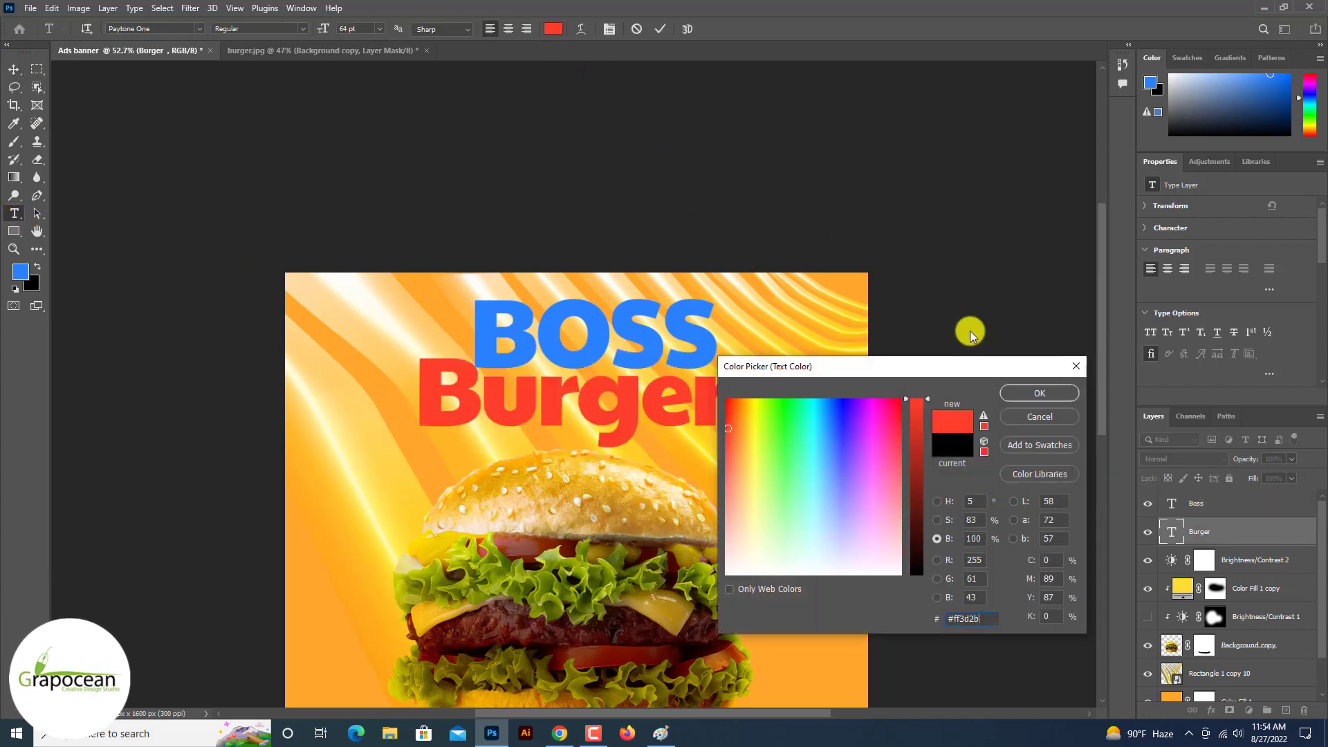
click(1040, 393)
scroll(750, 415, down, 3)
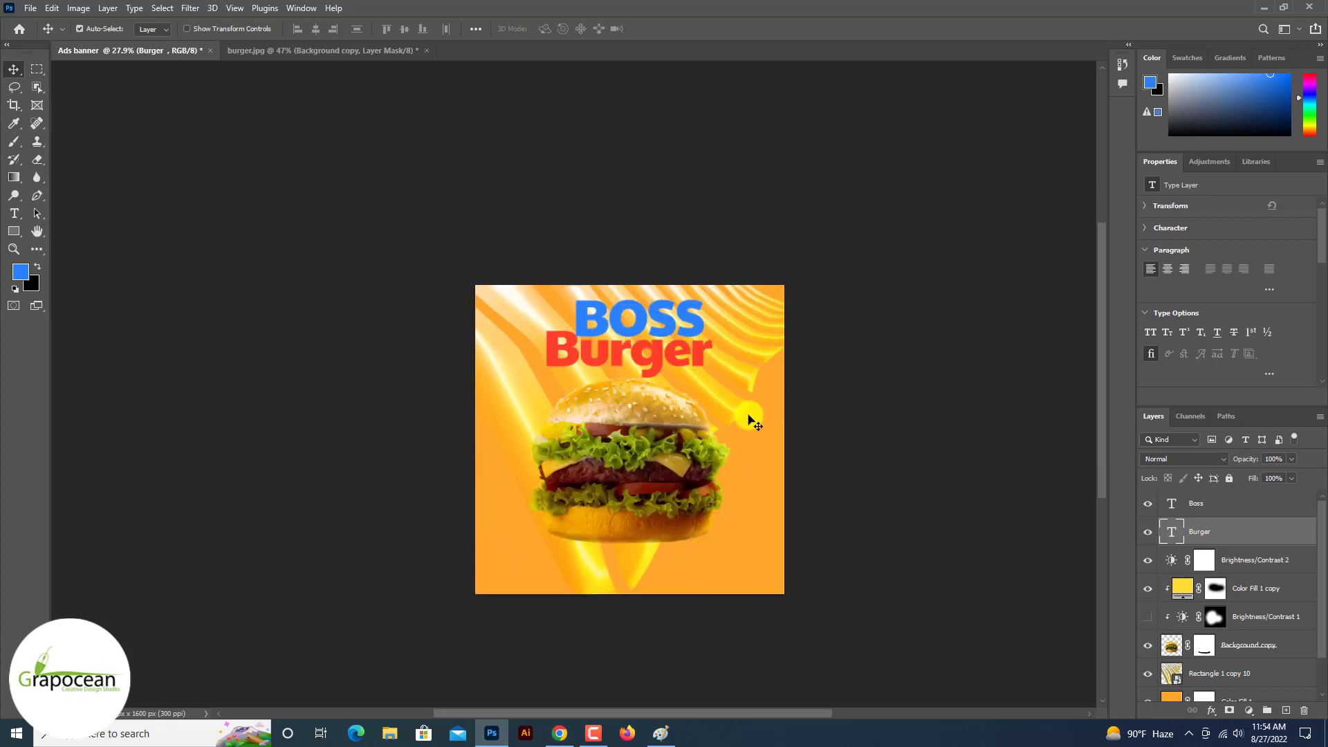
scroll(505, 297, up, 1)
Step: Make Burger all caps and move BURGER left and down
double_click(504, 297)
drag(492, 298, 842, 326)
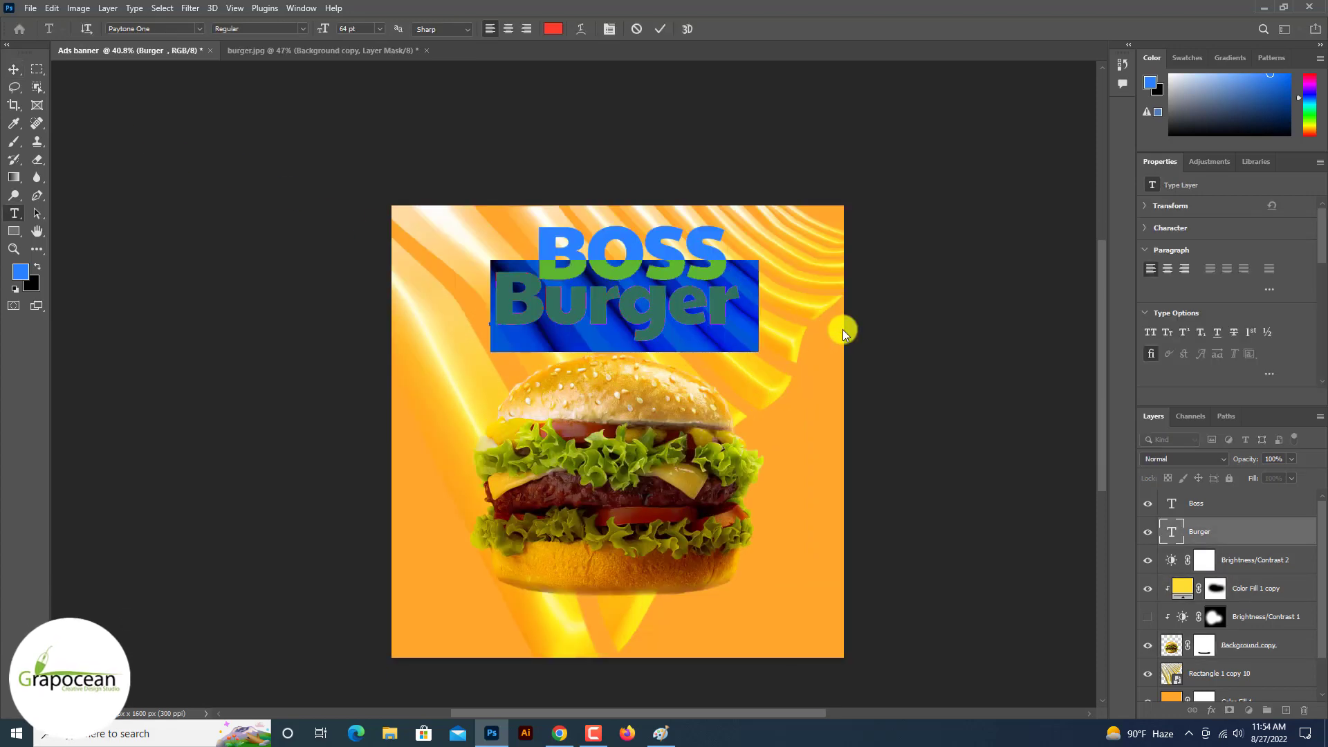
click(1150, 311)
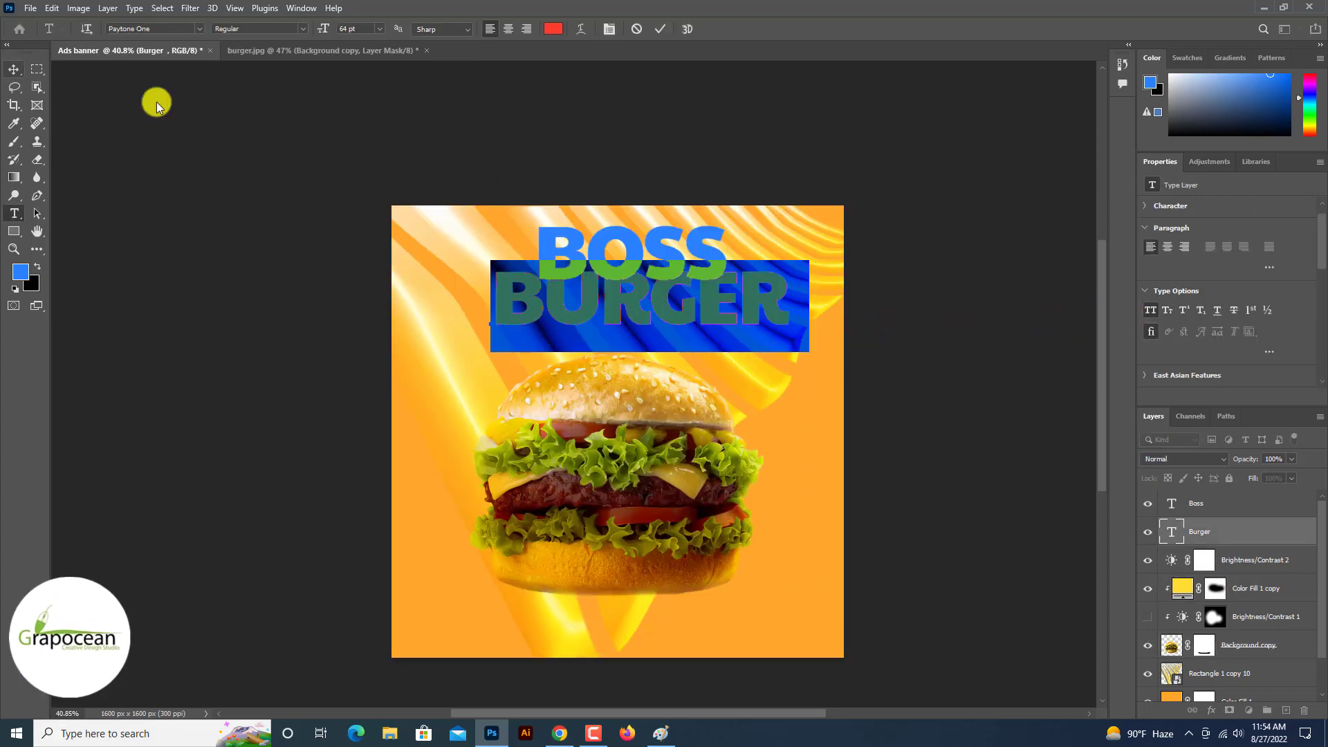
key(ctrl+Return)
key(v)
drag(716, 315, 693, 334)
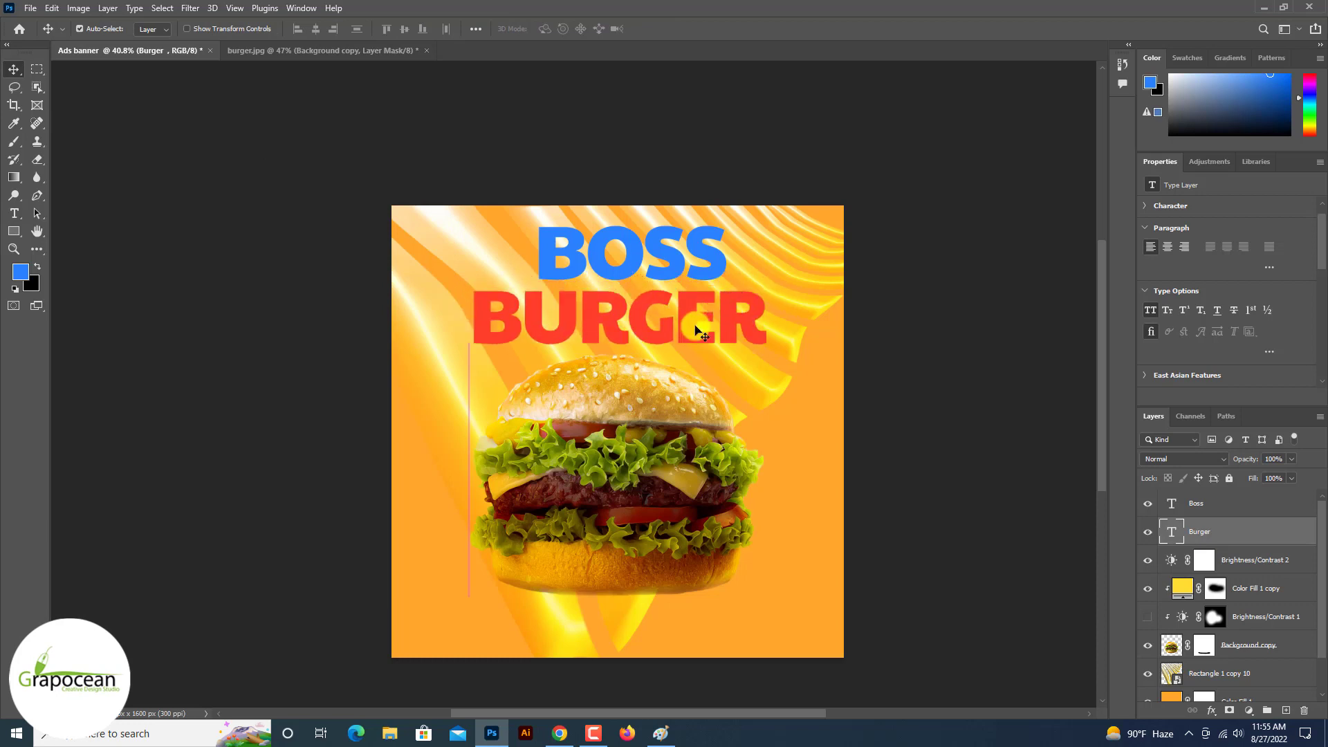
Step: Enlarge BOSS with Free Transform so it fills the width
scroll(690, 305, down, 3)
click(680, 209)
key(ctrl+t)
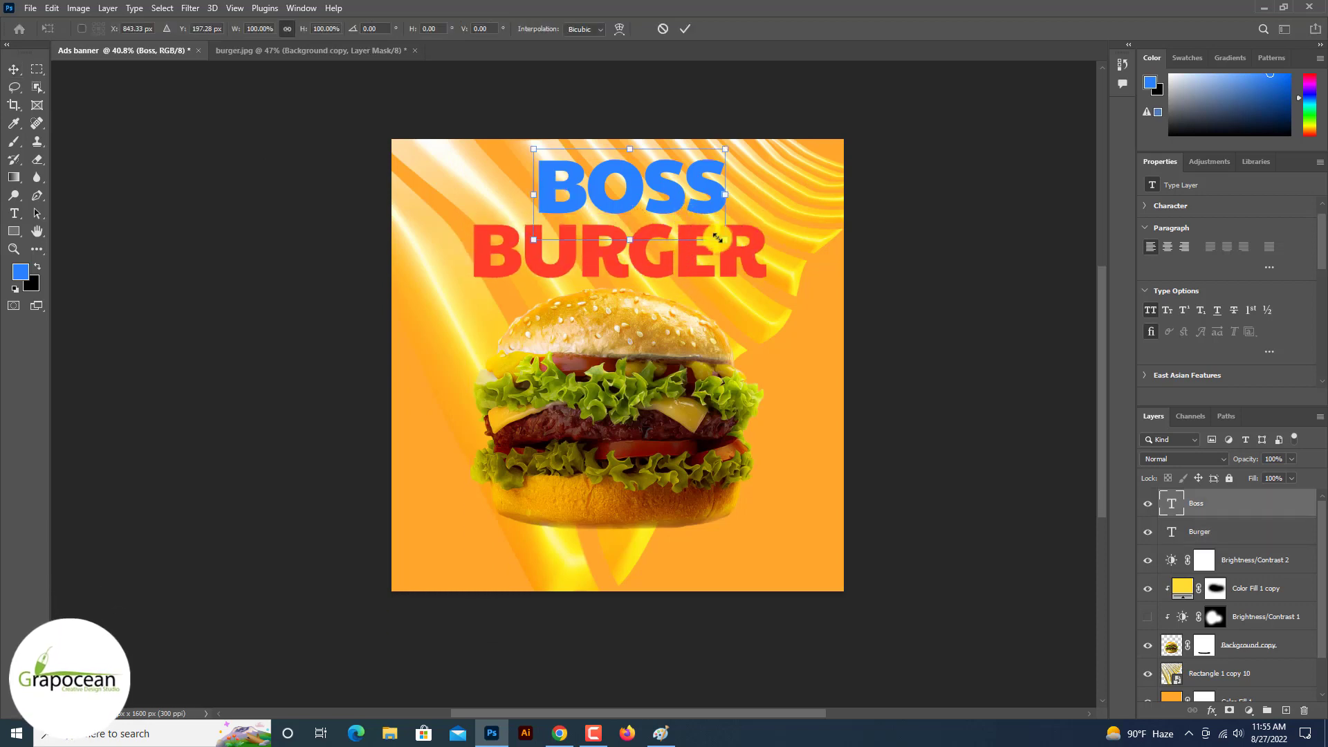
mouse_move(727, 194)
mouse_down()
mouse_move(793, 195)
mouse_move(763, 197)
mouse_up()
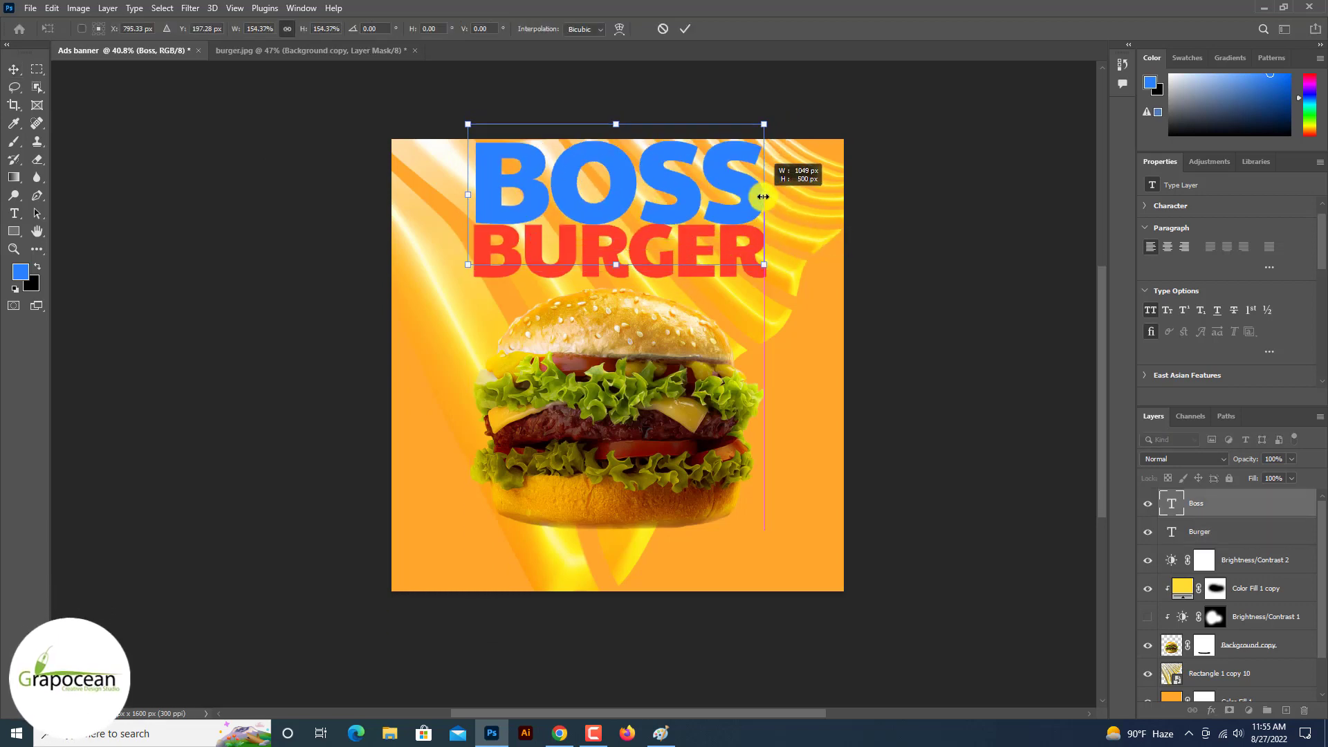
click(681, 31)
Step: Select both headline text layers and shift them slightly down
scroll(674, 140, down, 3)
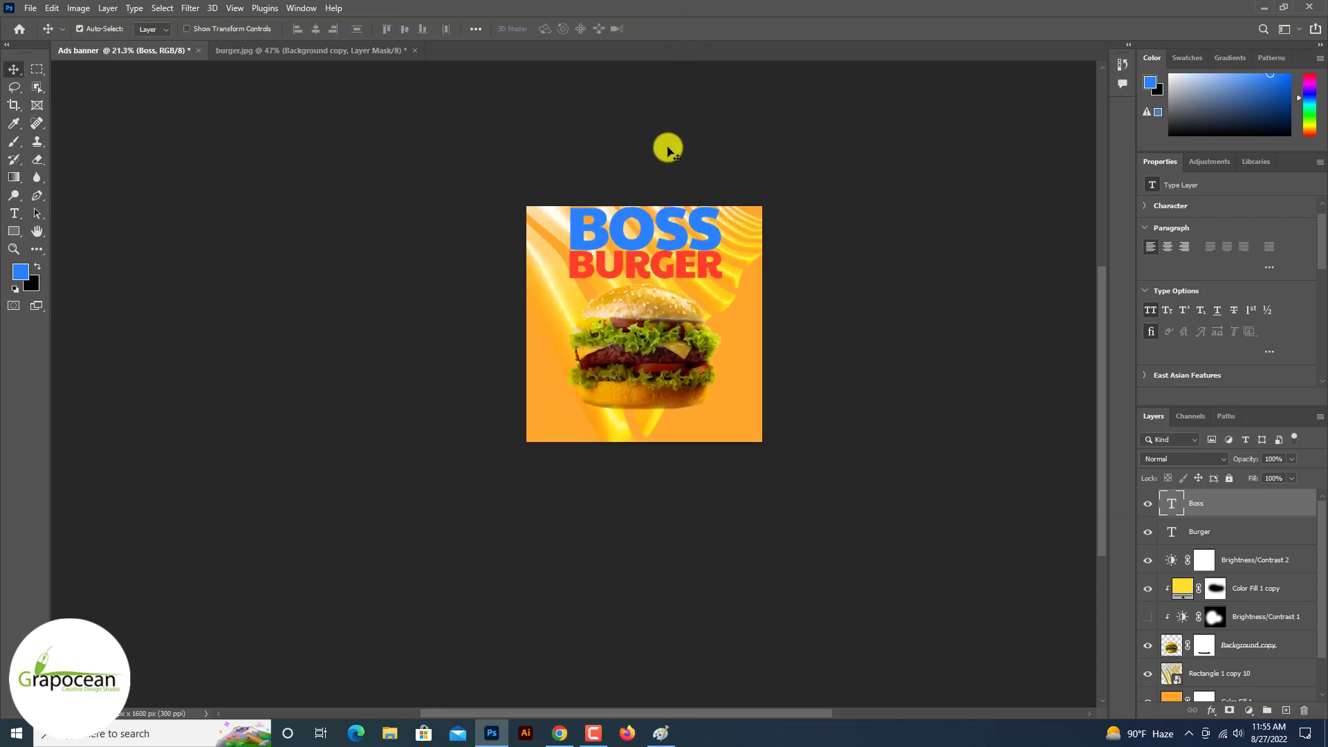
click(650, 289)
click(668, 201)
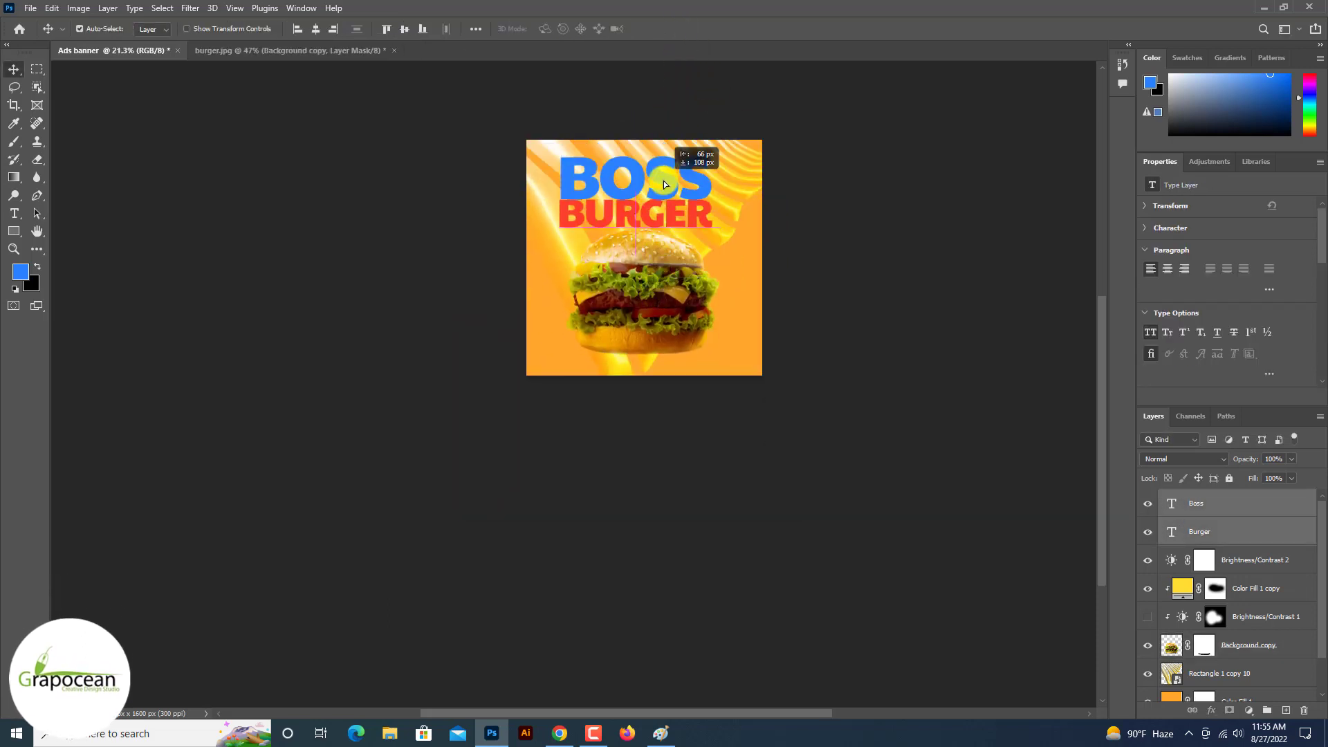
drag(698, 187, 695, 197)
Step: Change the BOSS text colour to white
scroll(901, 305, up, 3)
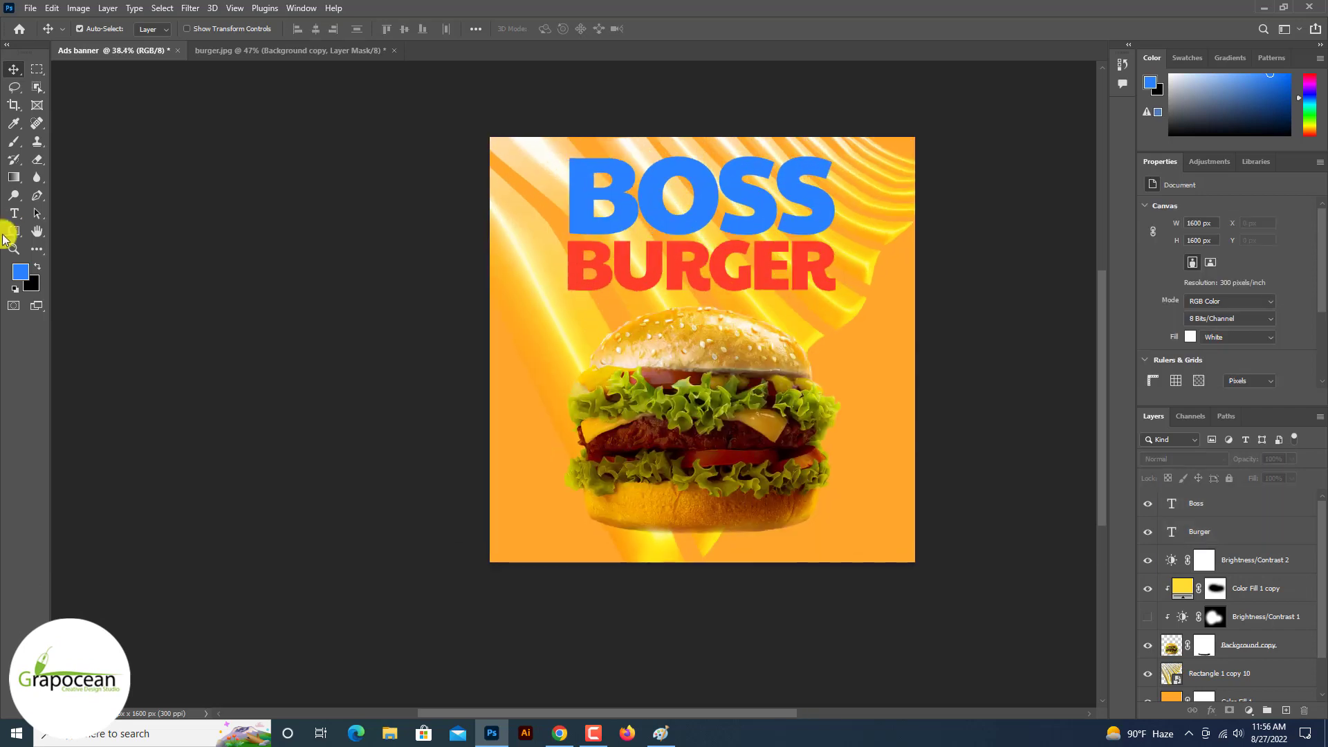
click(14, 213)
drag(564, 194, 635, 194)
double_click(748, 204)
click(553, 28)
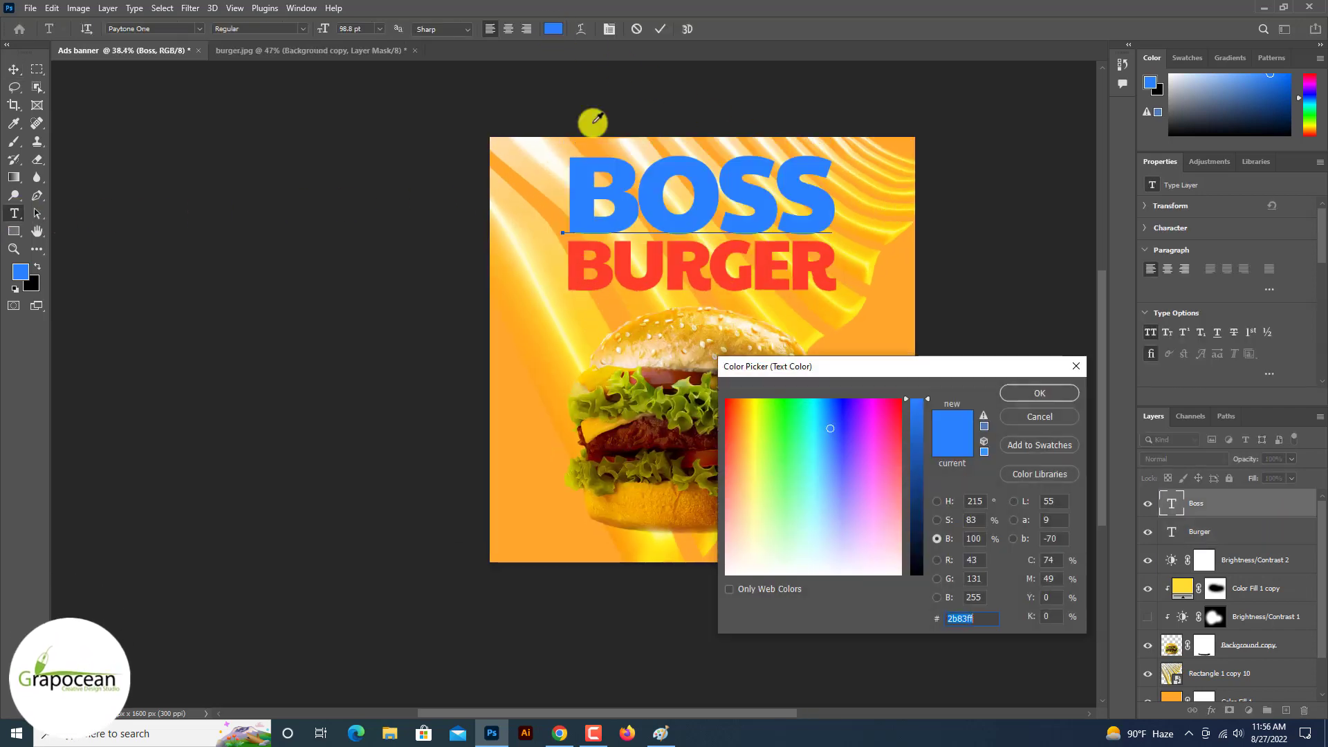
drag(763, 554, 709, 608)
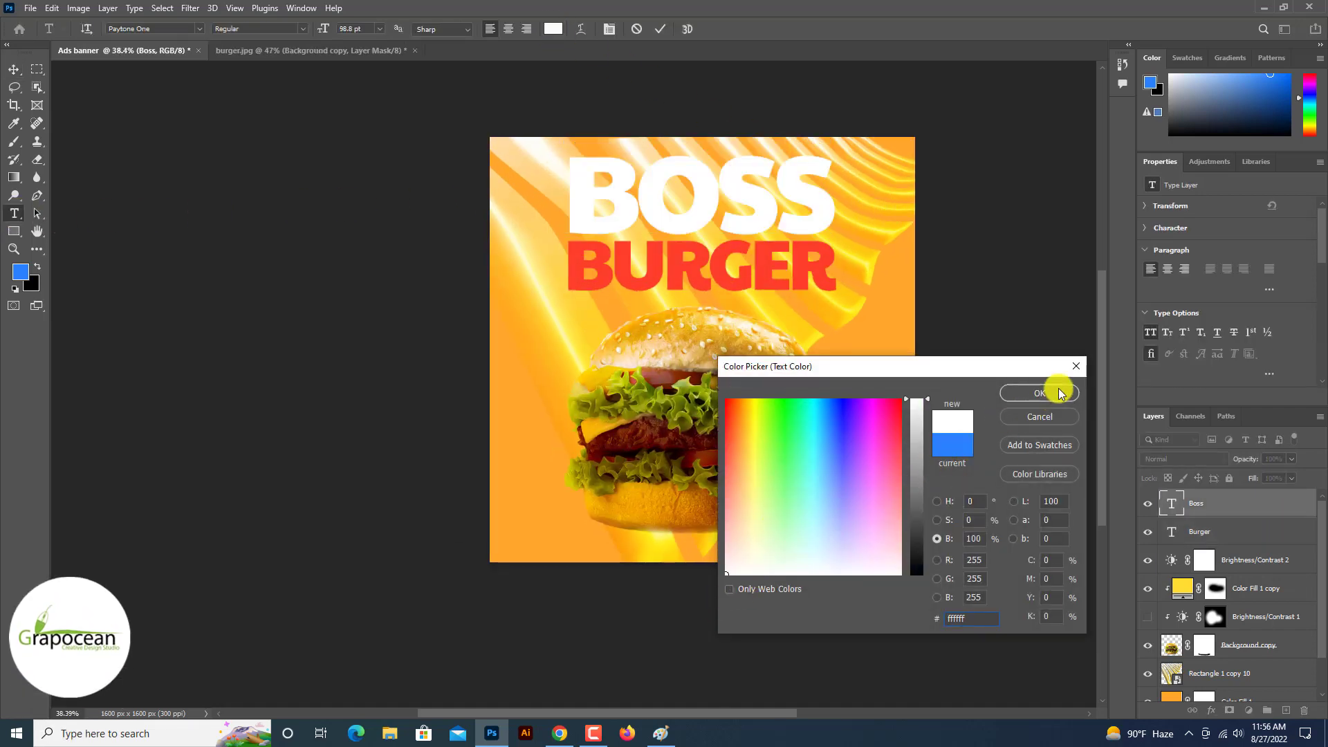
click(1040, 393)
click(15, 70)
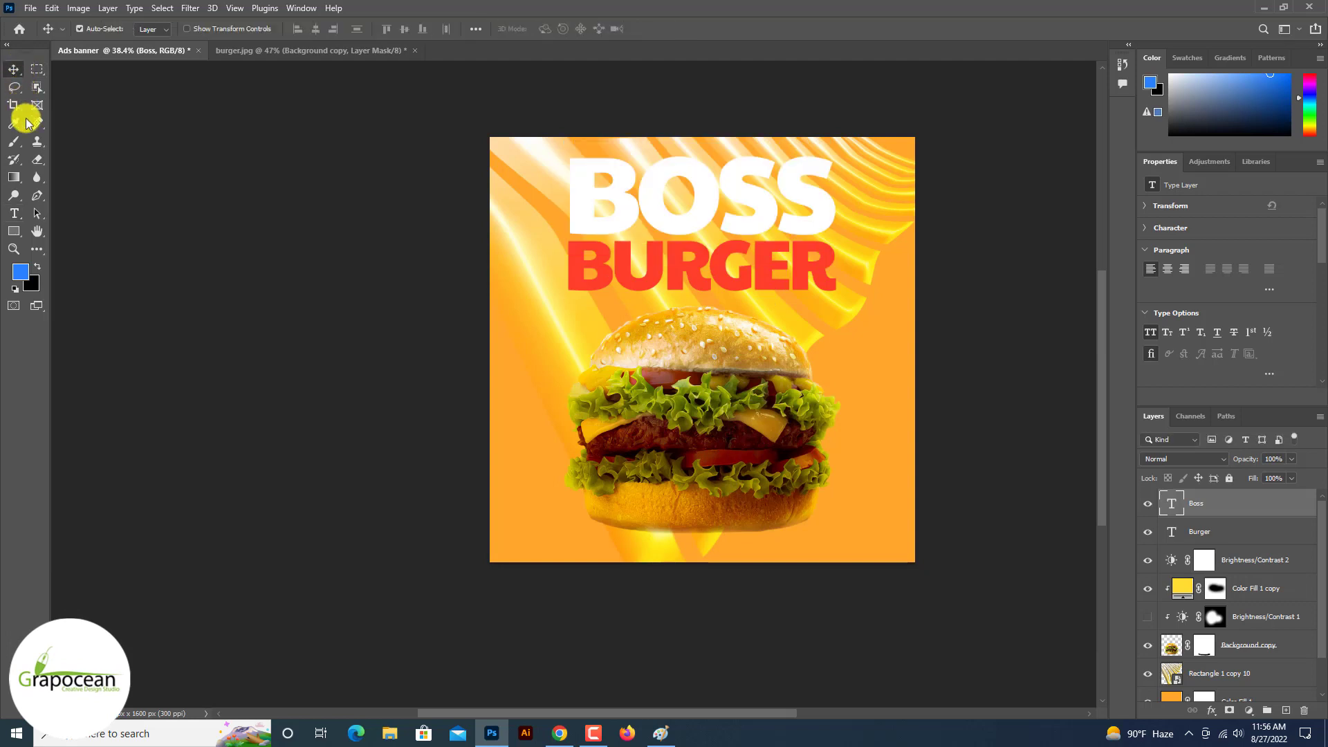
Step: Paint black shading with a 400 px brush across the lower part of BOSS
click(38, 196)
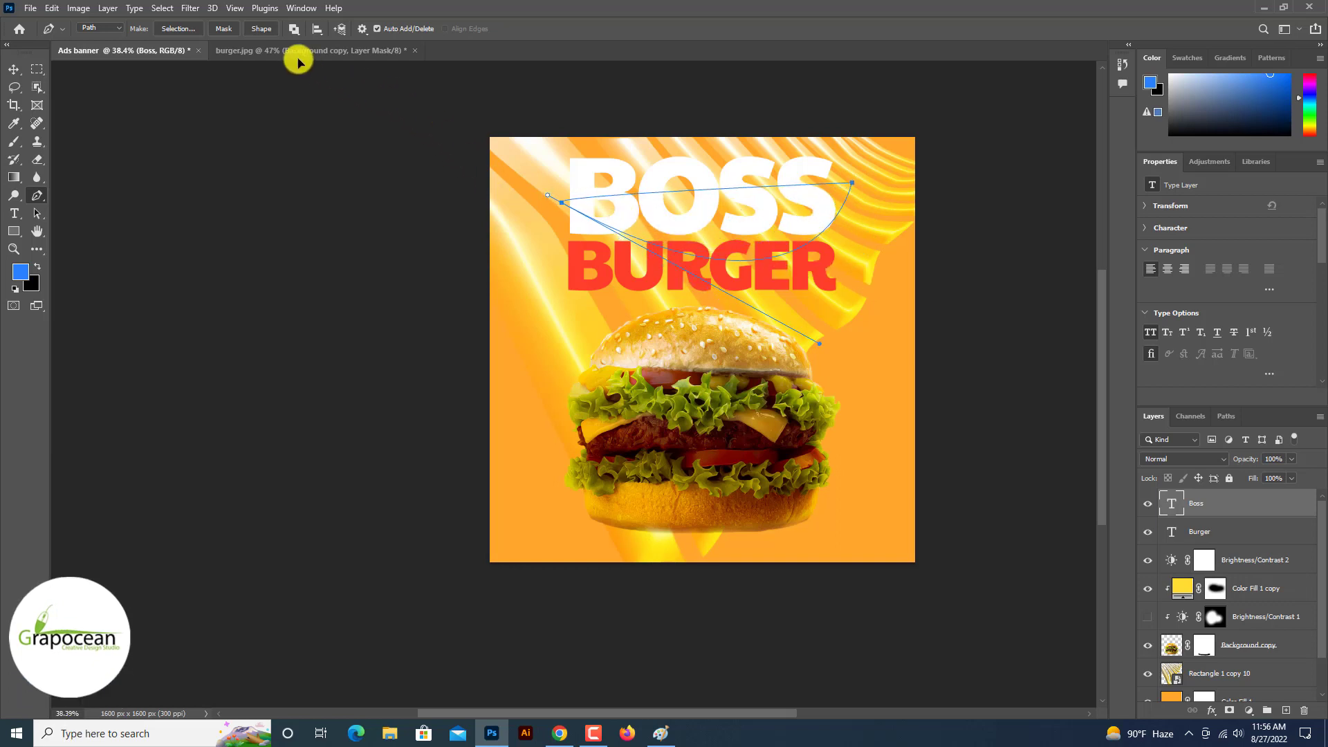
scroll(418, 115, up, 2)
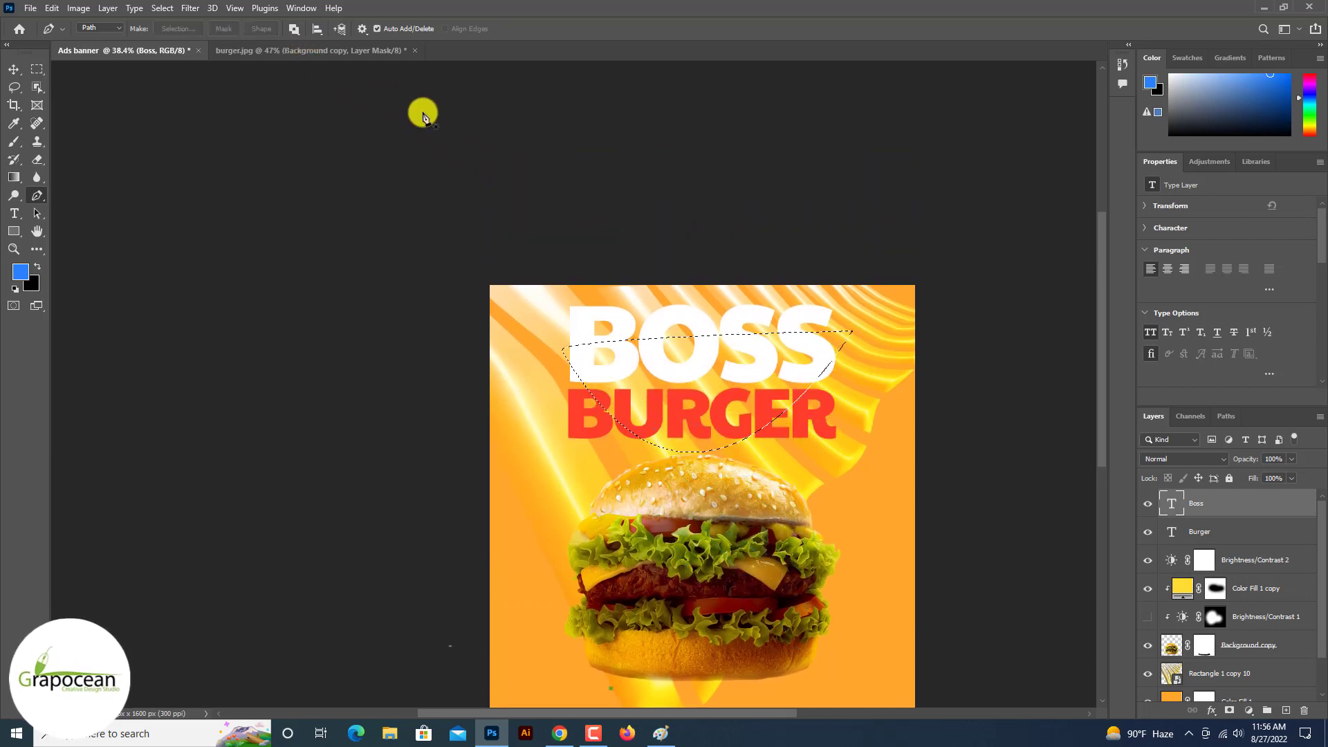
click(14, 142)
key(bracketleft)
key(bracketleft)
key(bracketleft)
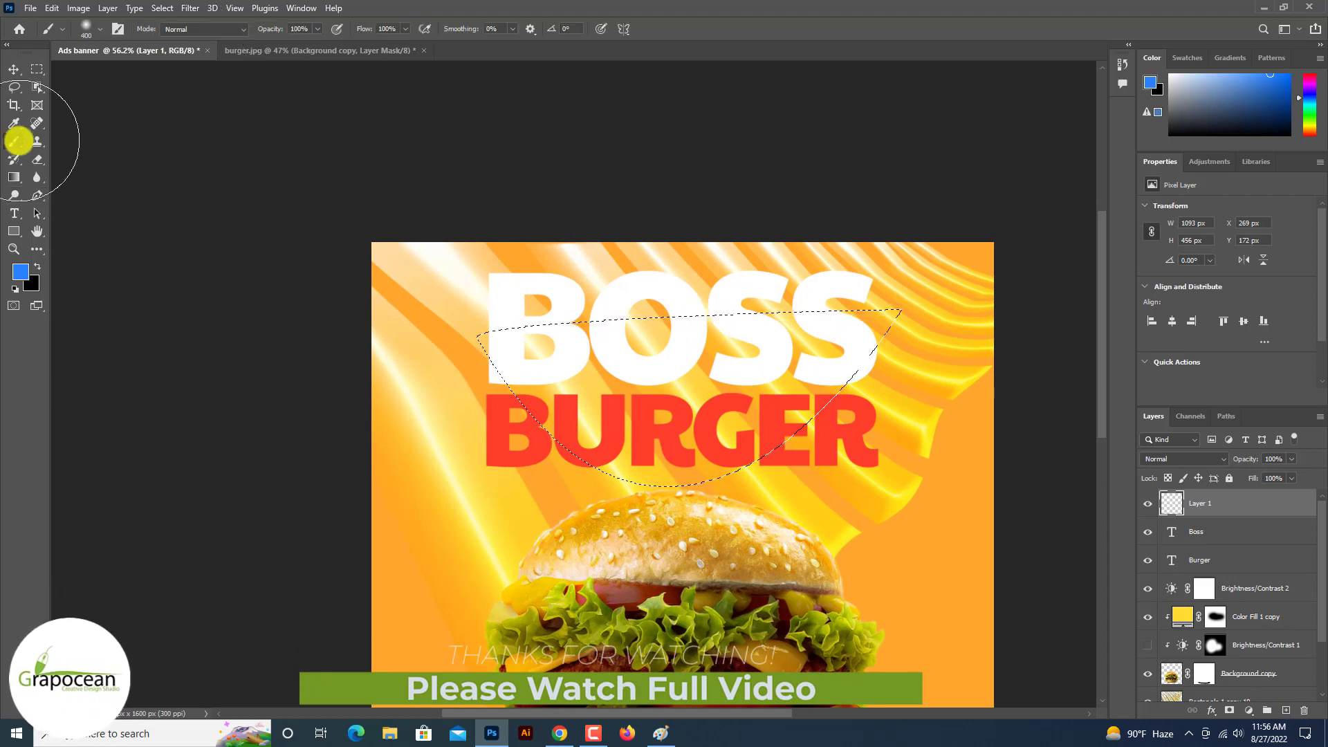
key(x)
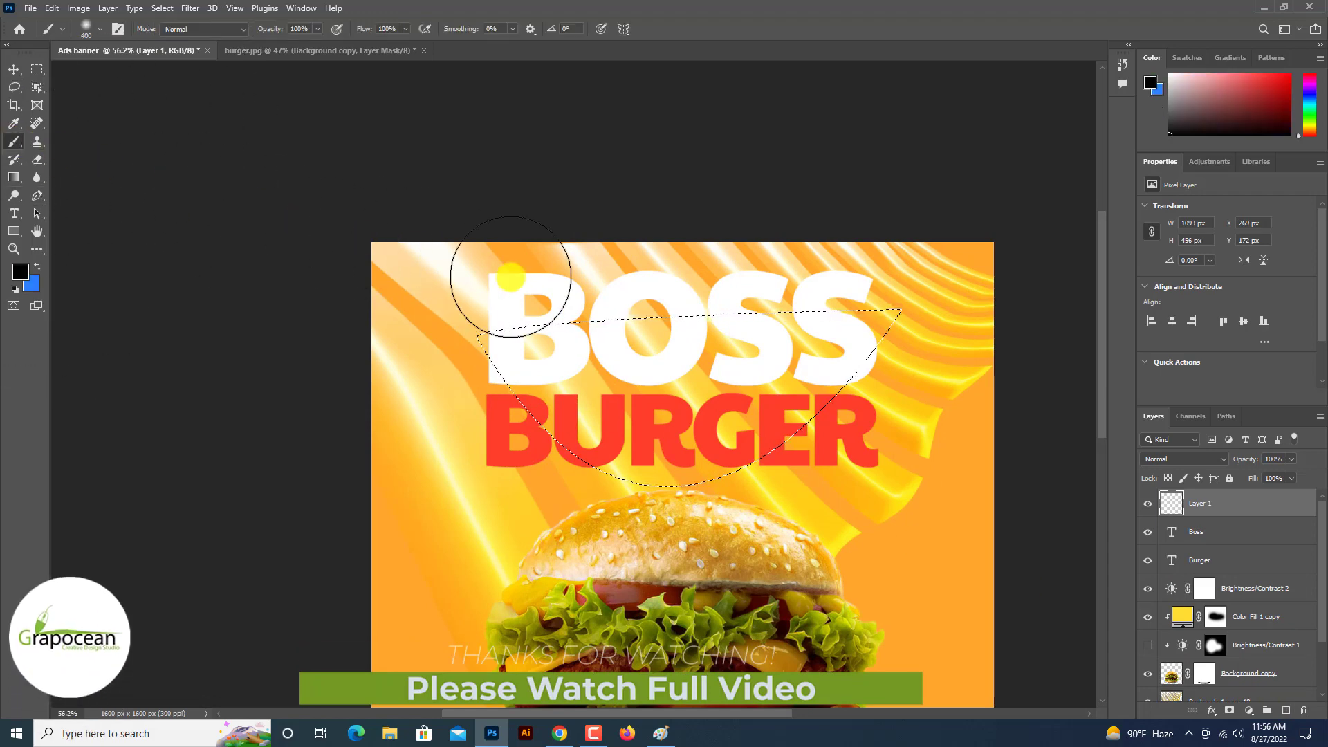
drag(612, 263, 860, 252)
Step: Deselect and clip the shading layer to the BOSS letters
key(m)
key(ctrl+d)
key(ctrl+minus)
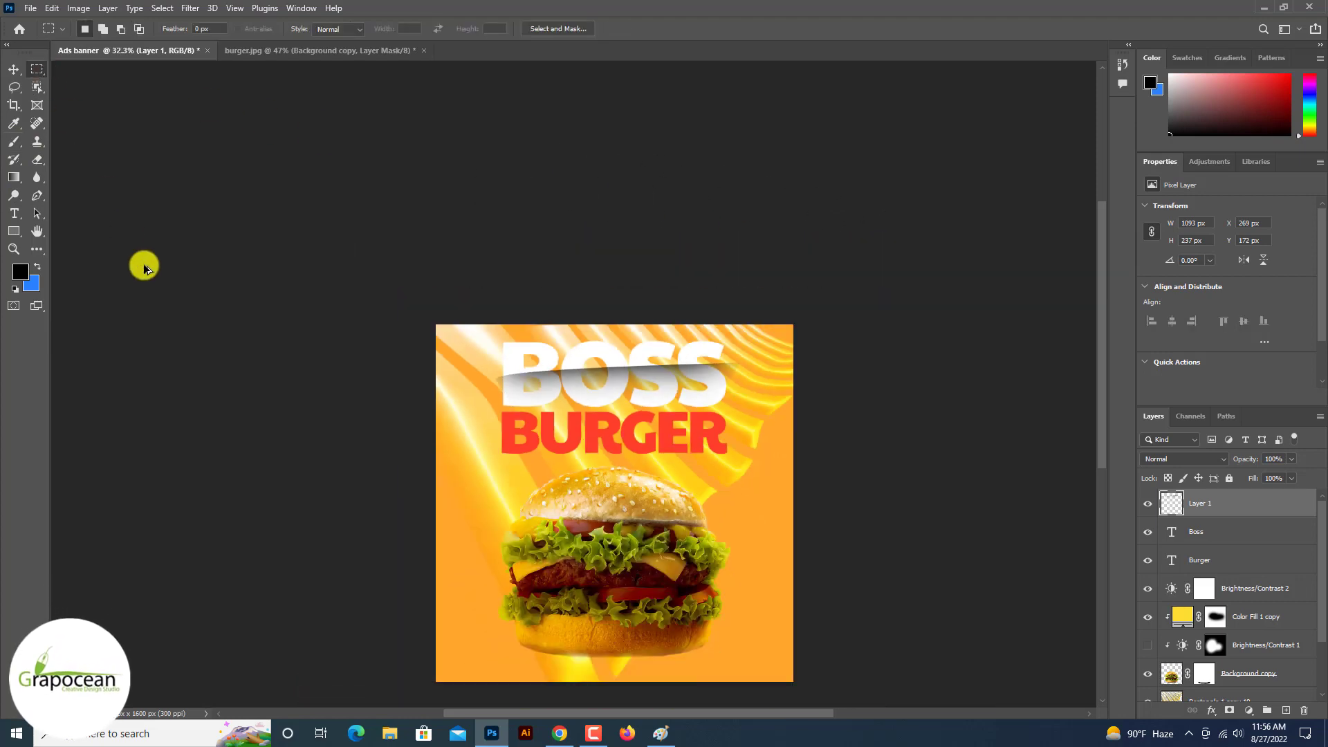
key(ctrl+0)
right_click(1231, 508)
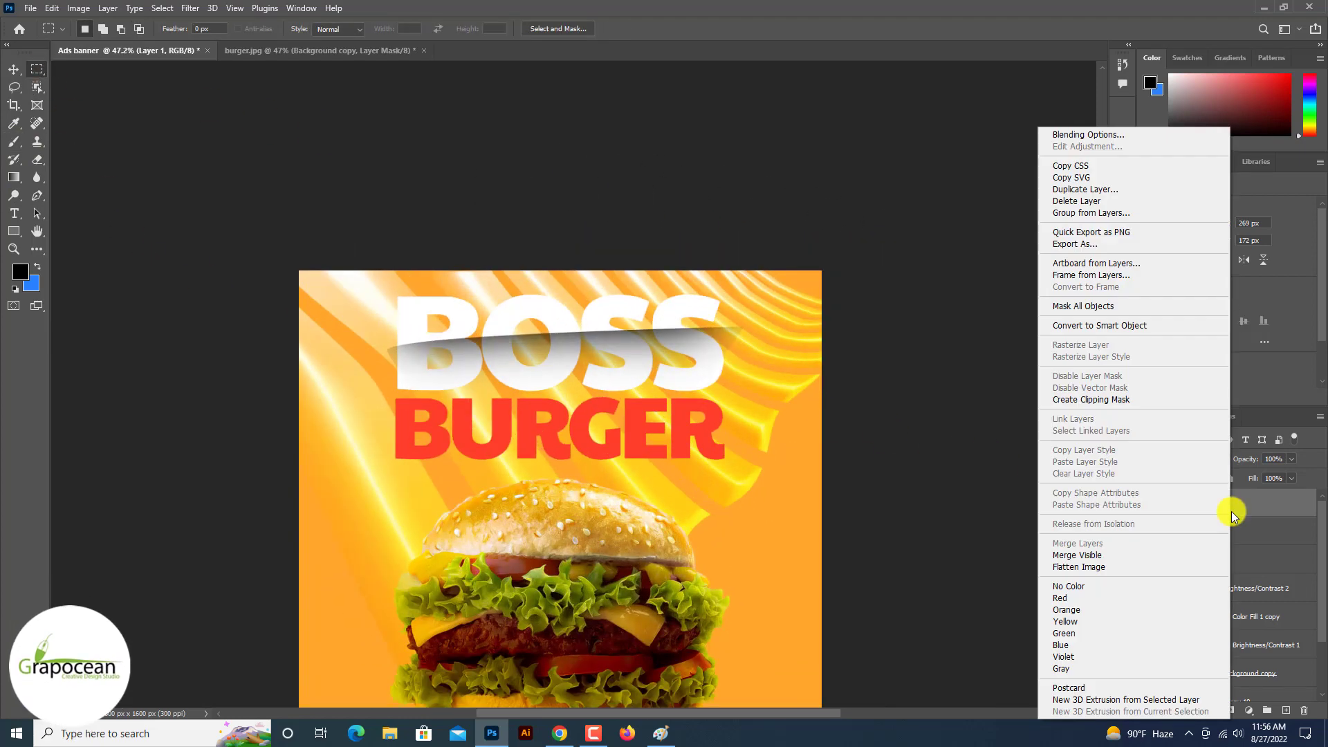
click(1117, 400)
Step: Reselect the BOSS text and open its colour setting
key(ctrl+minus)
key(ctrl+plus)
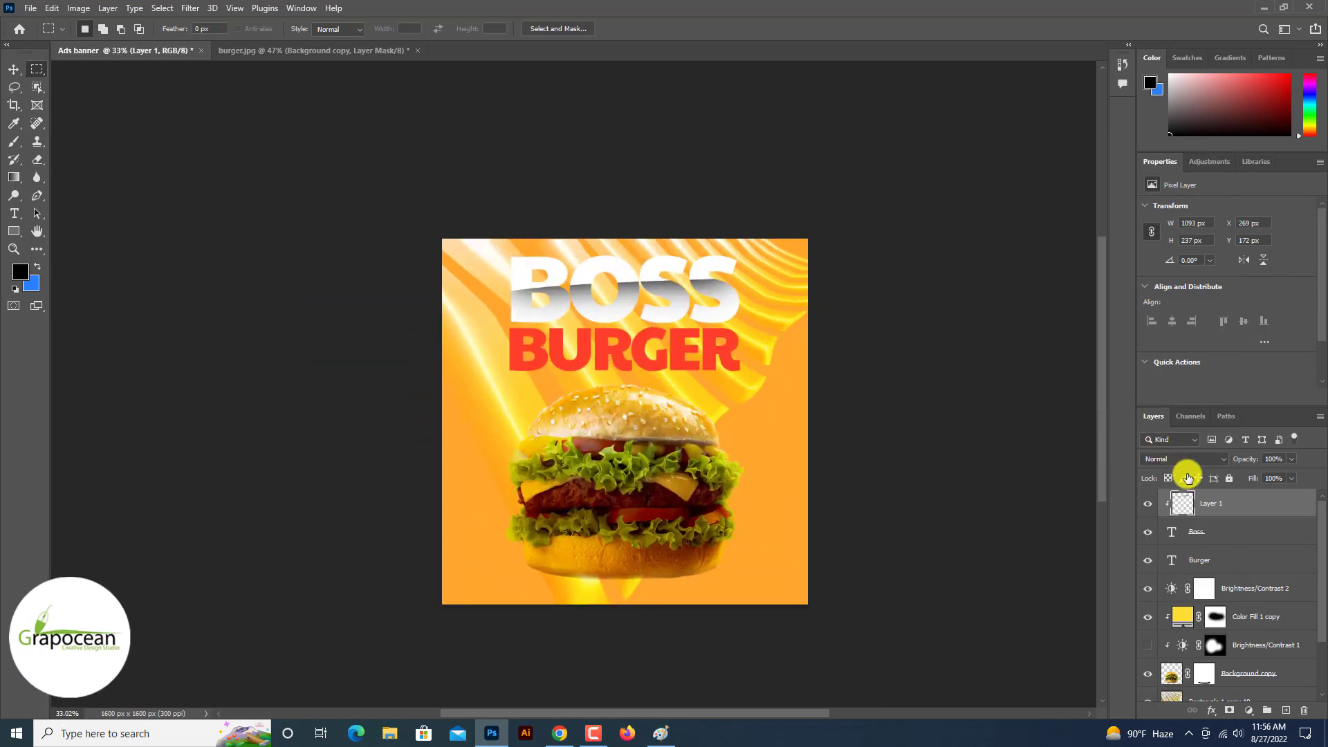
double_click(1171, 531)
click(553, 29)
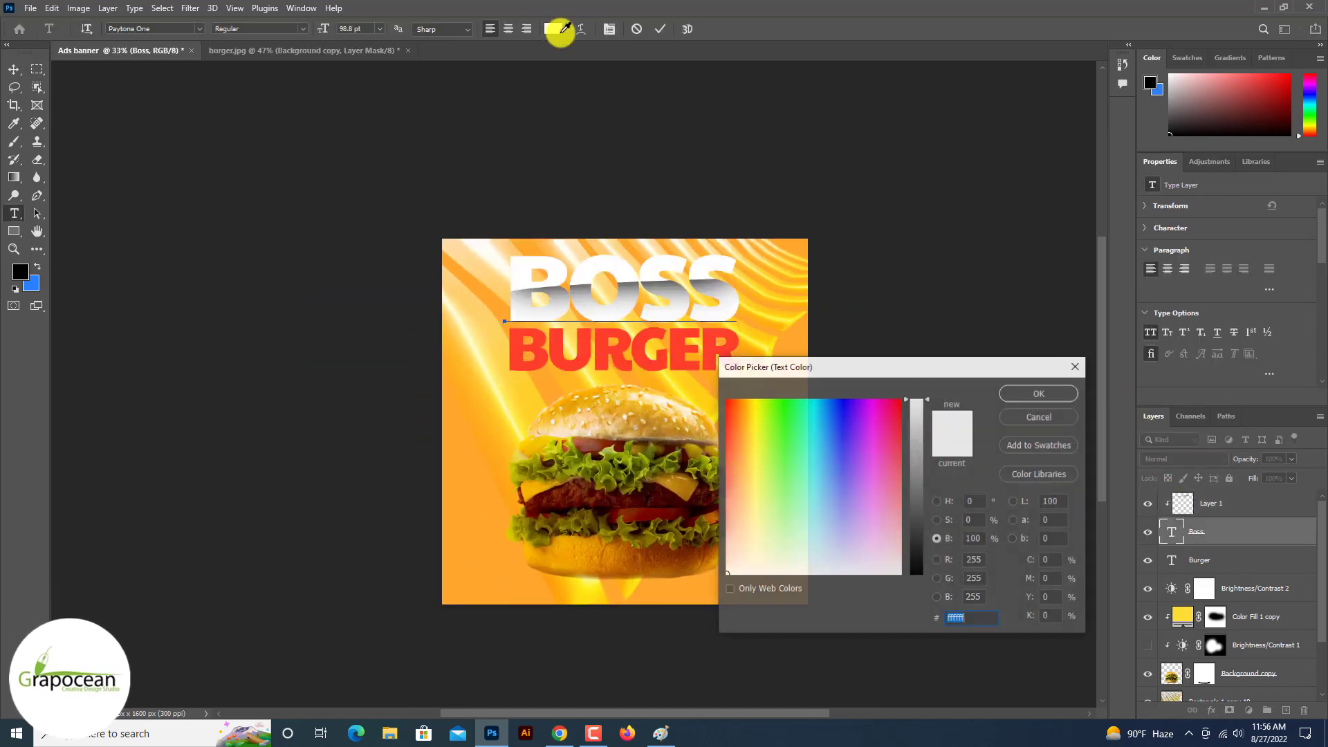
Step: Return BOSS to blue and start a new text layer below BURGER
click(32, 284)
click(1062, 392)
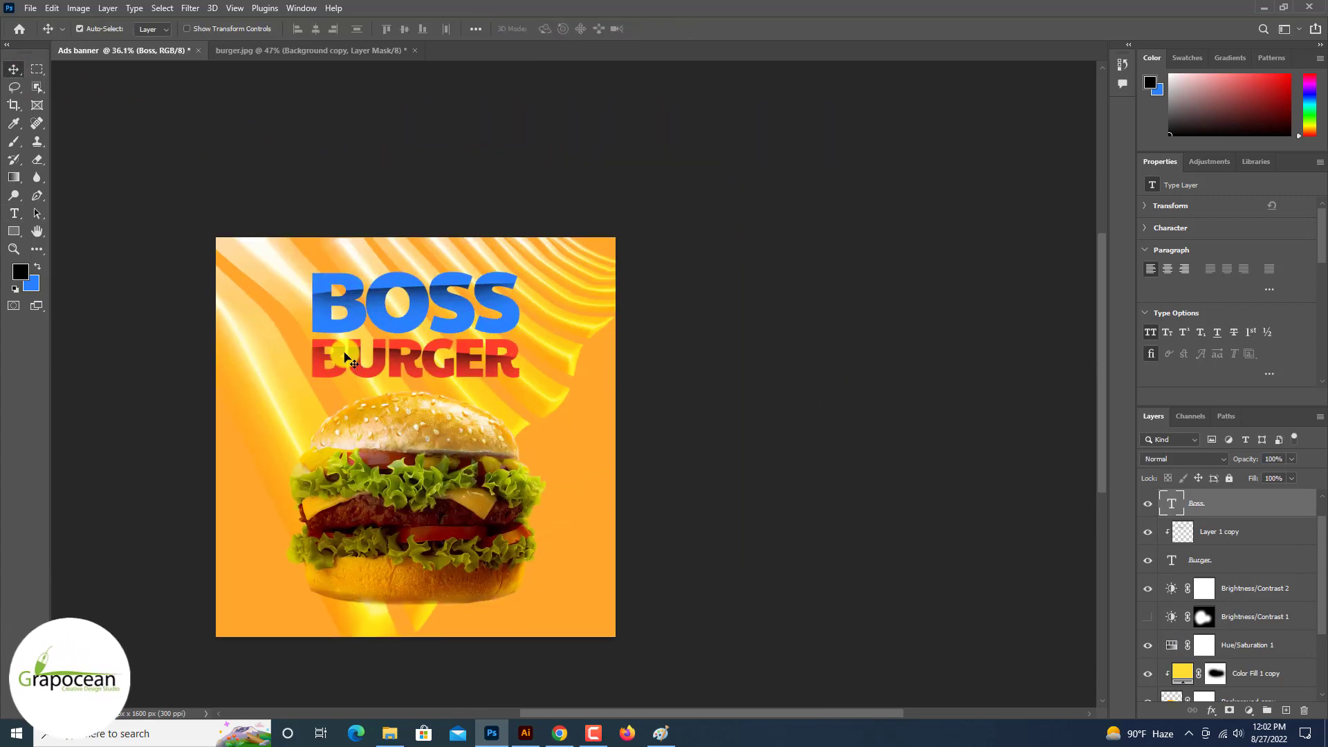
scroll(344, 351, up, 5)
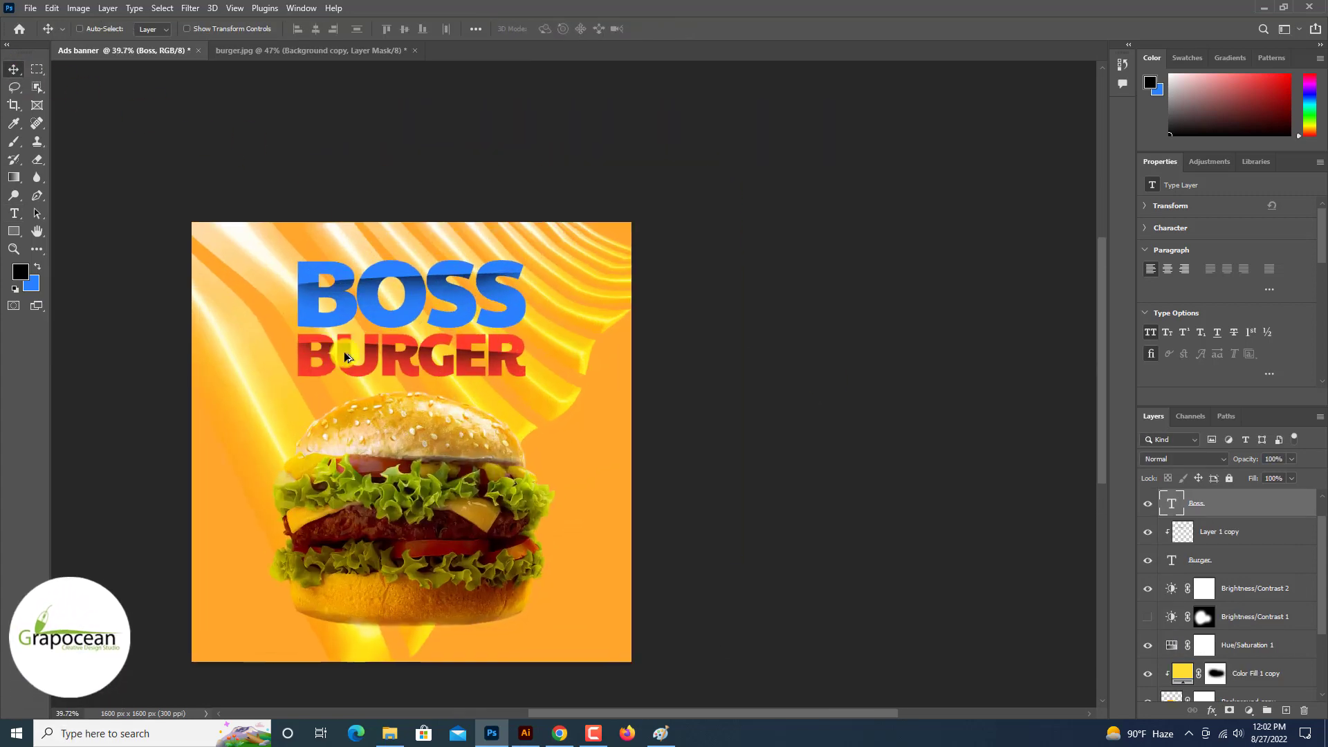
click(14, 213)
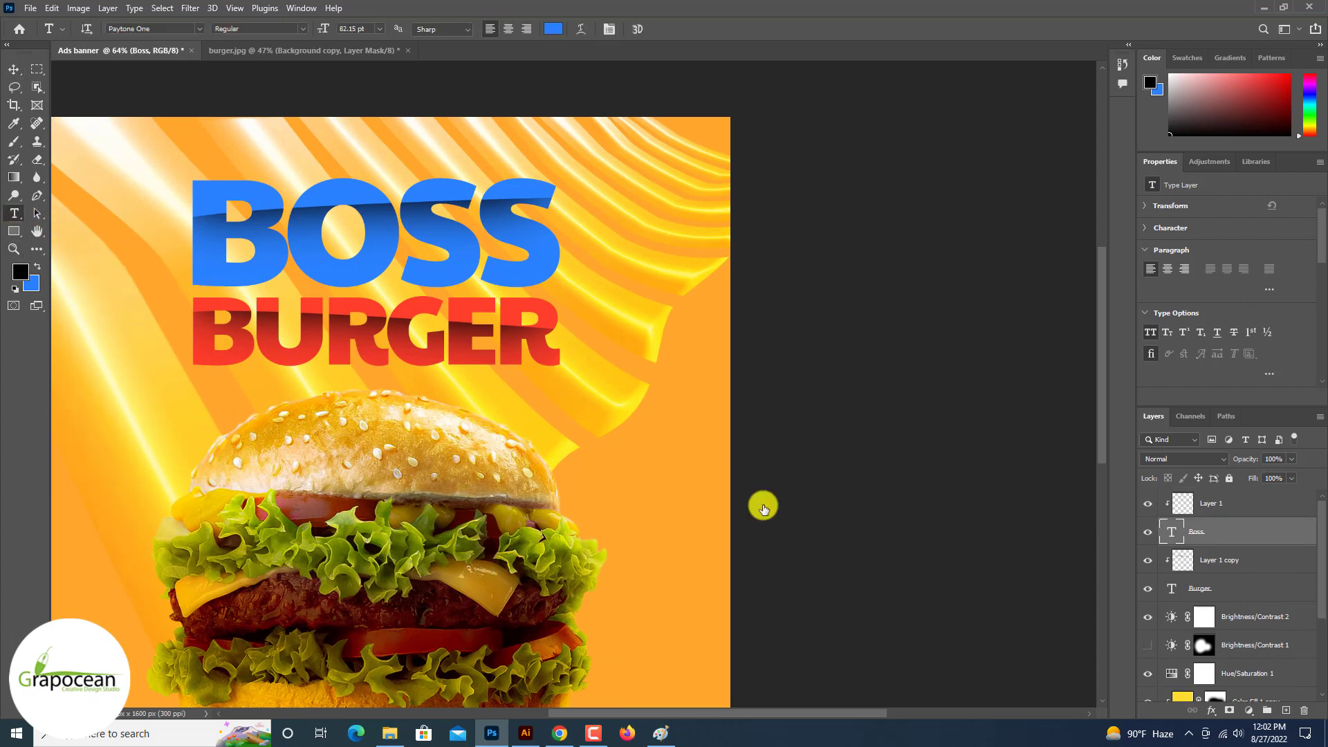
click(480, 400)
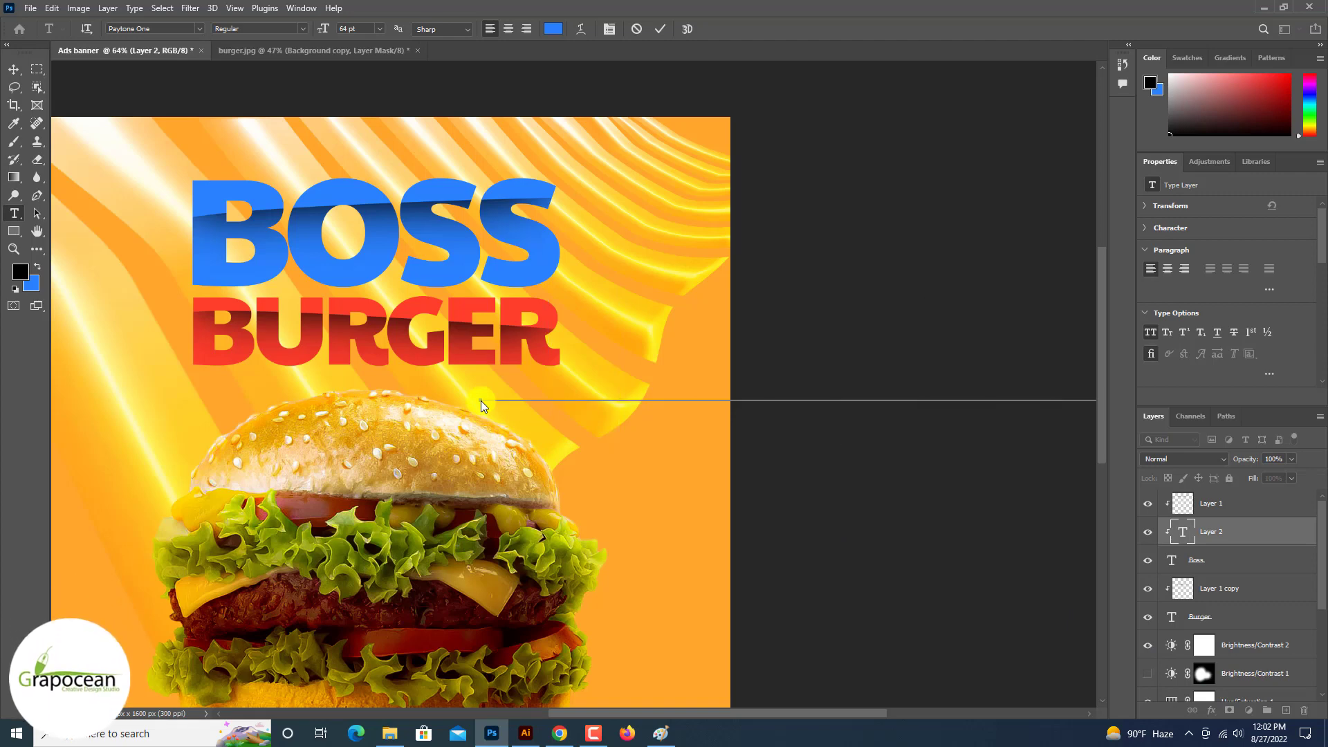
Step: Shrink the #grapocean desgin tagline to 10 pt and move its layer to the top
key(ctrl+a)
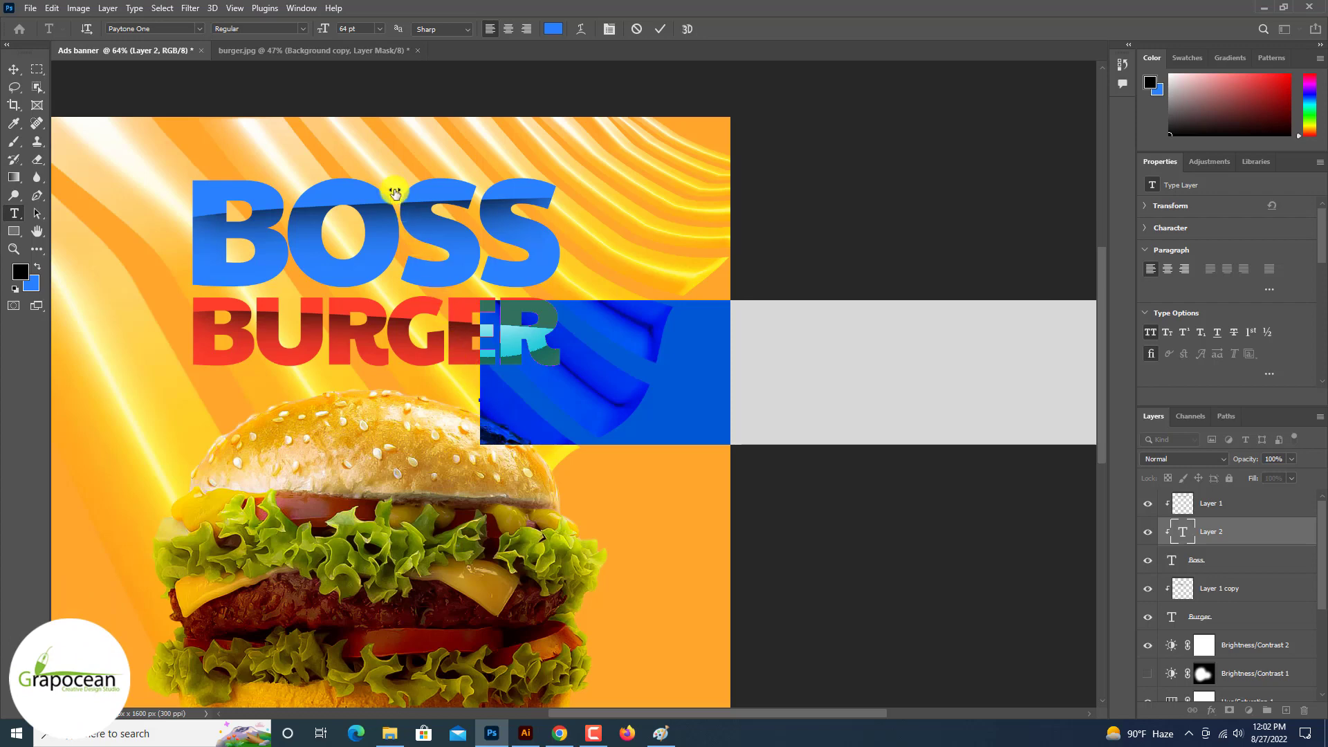
drag(328, 30, 289, 28)
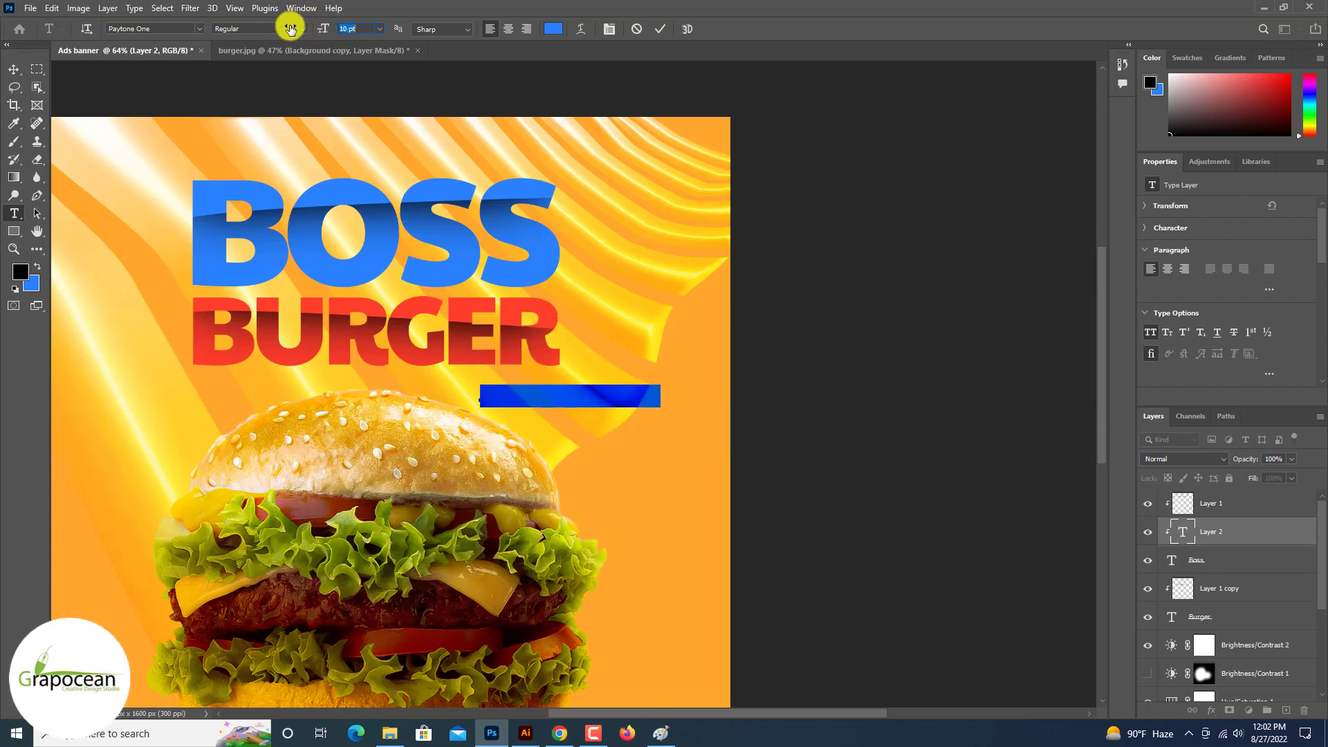
mouse_move(1243, 536)
mouse_down()
mouse_move(1234, 466)
mouse_move(1220, 491)
mouse_up()
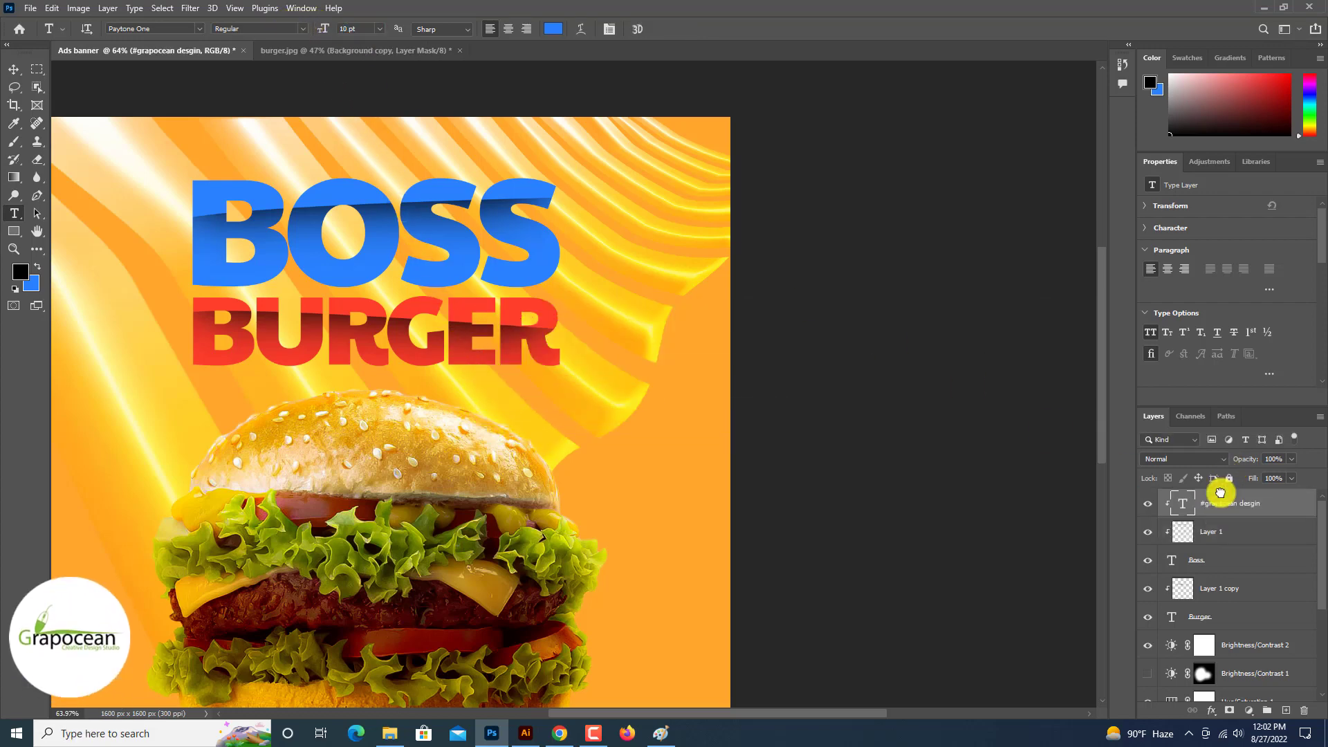
Step: Open the tagline layer's options menu twice and dismiss it without changes
right_click(1247, 503)
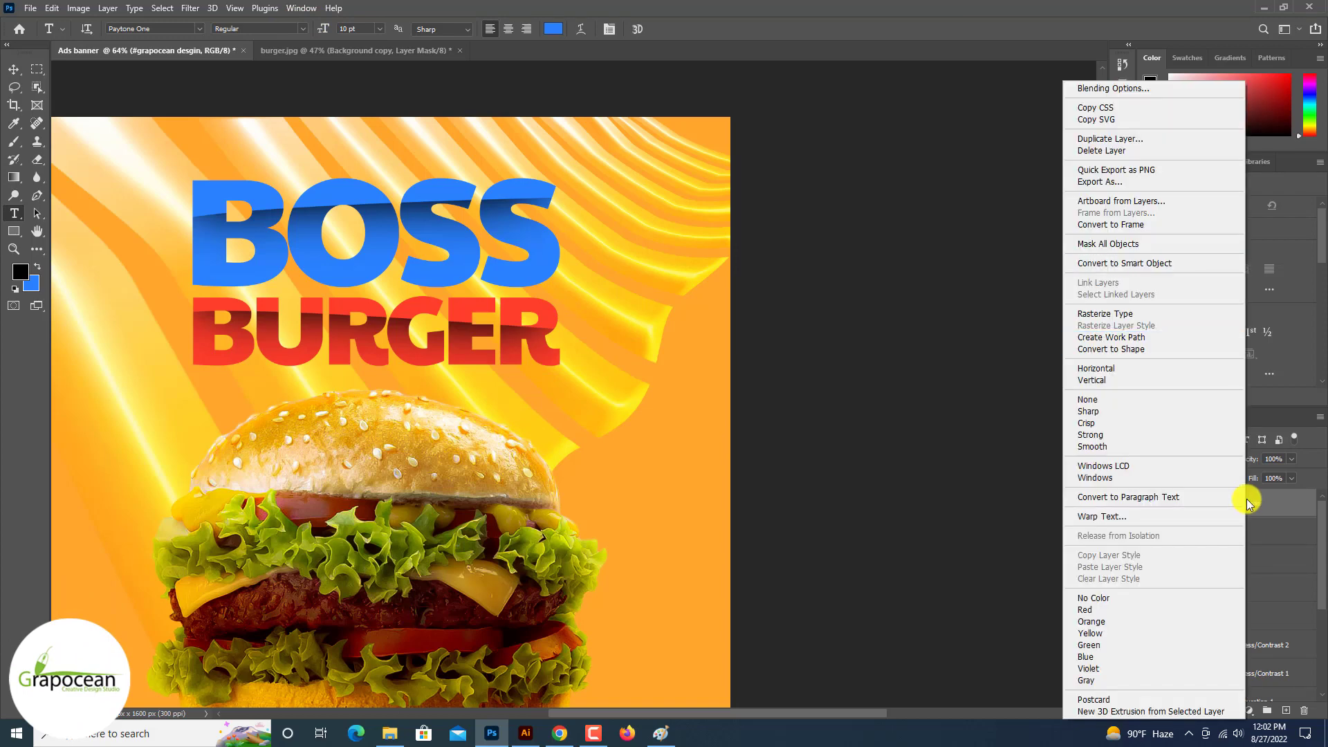
key(Down)
key(Up)
key(Up)
key(Down)
key(Down)
key(Down)
click(996, 523)
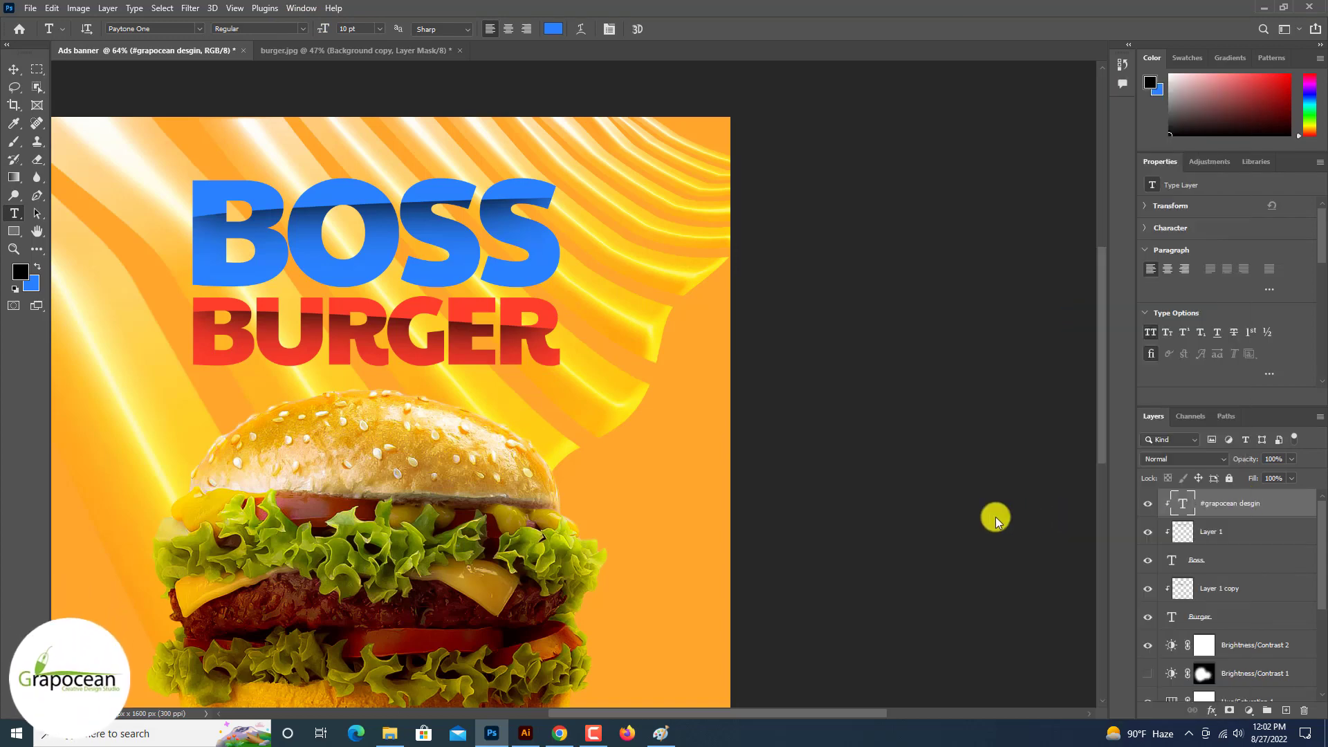
right_click(1240, 510)
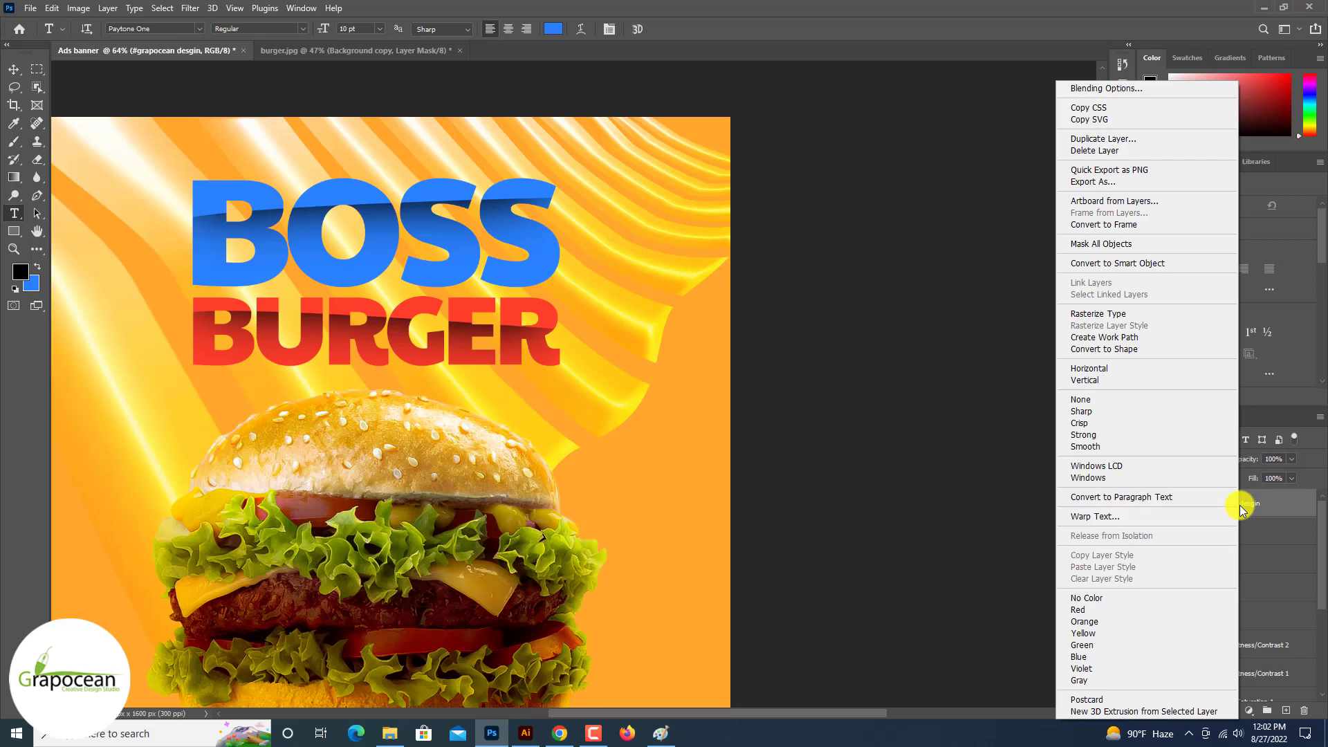
click(850, 500)
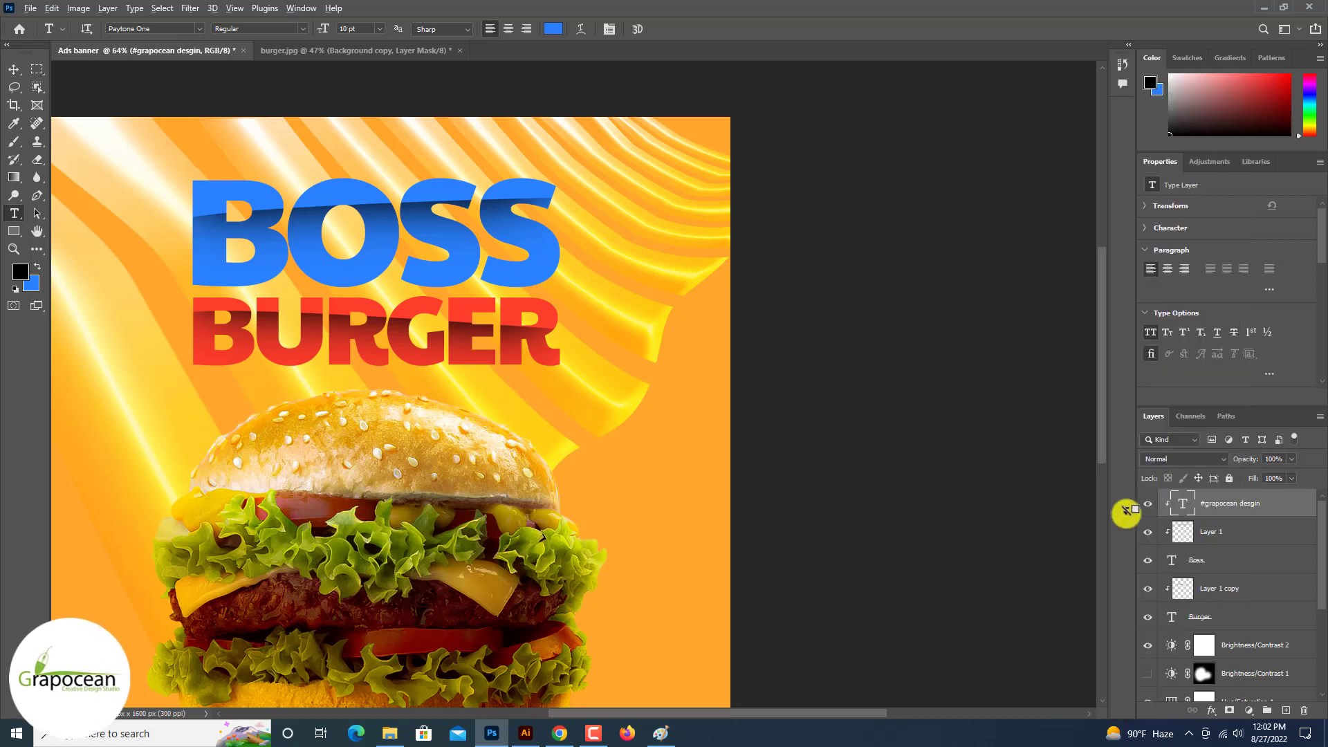
Step: Drag the #GRAPOCEAN DESGIN tagline into place just above the BOSS headline
key(v)
scroll(669, 435, down, 3)
drag(688, 380, 483, 214)
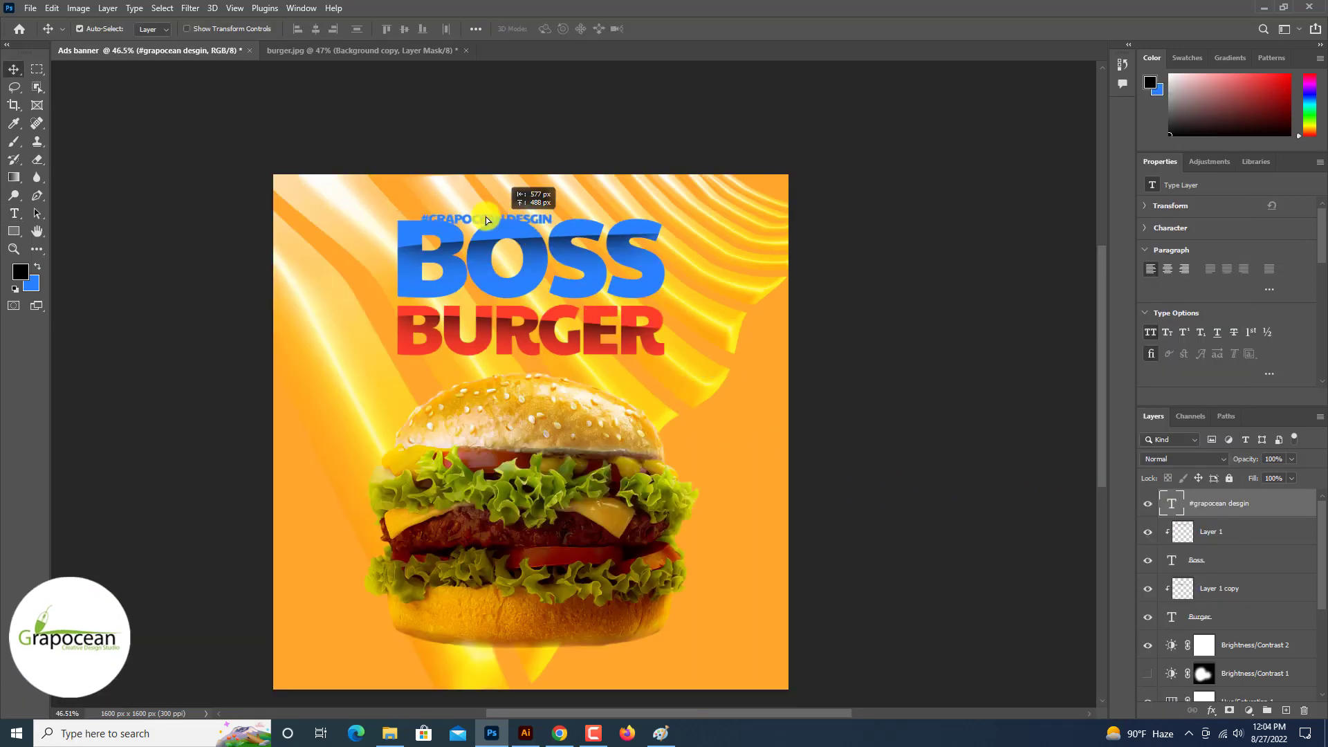
scroll(644, 430, down, 3)
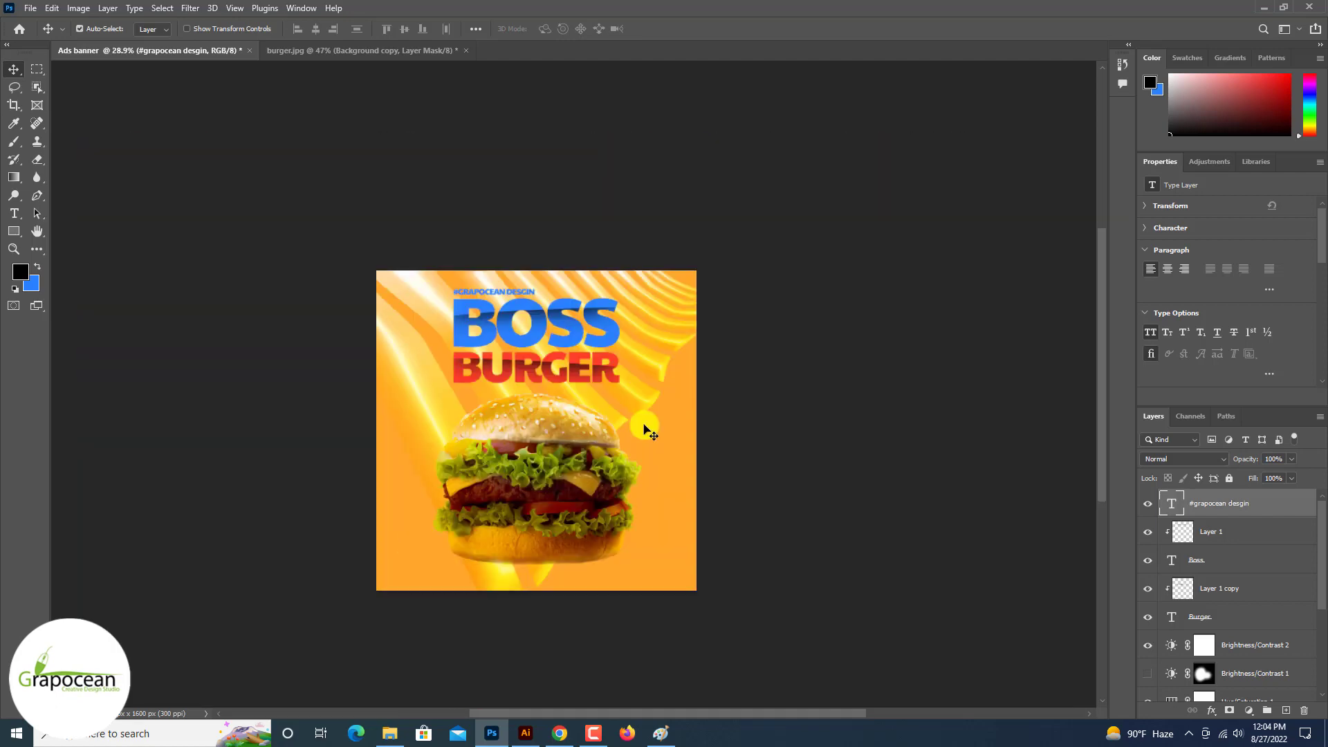
click(526, 733)
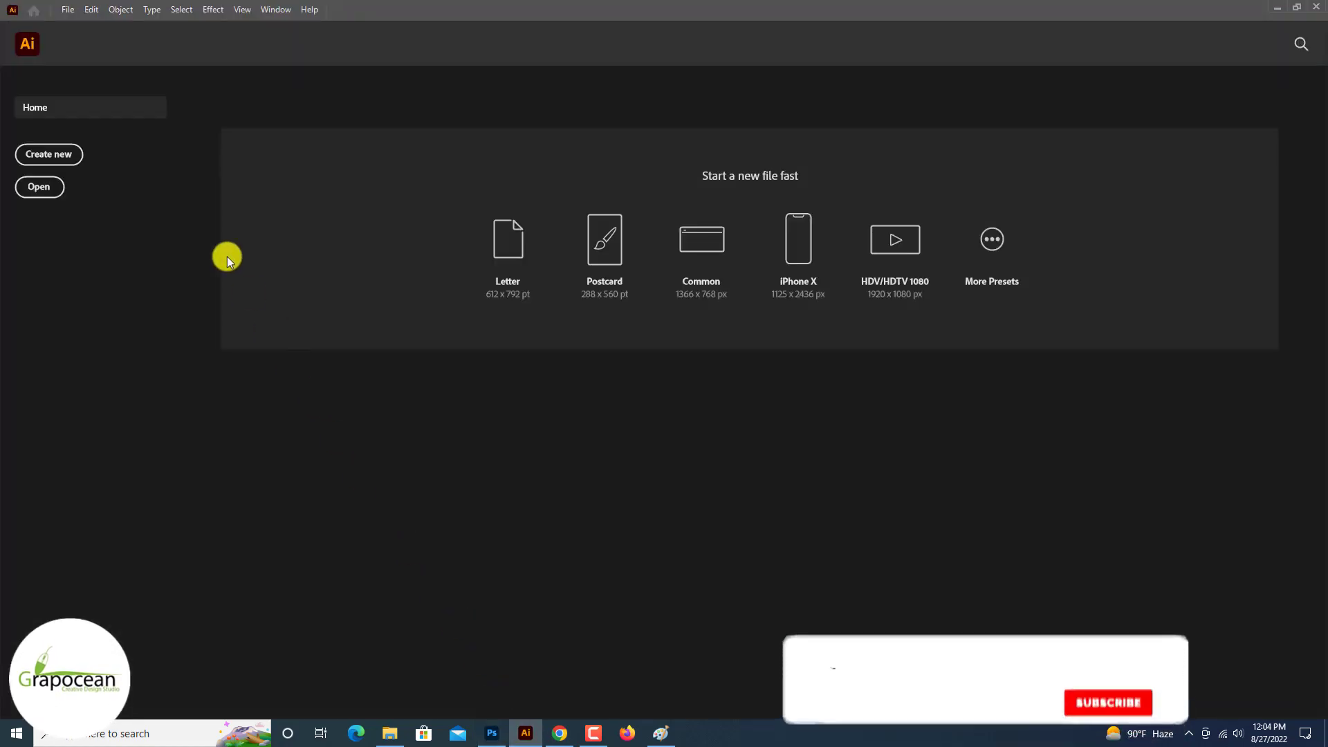
Step: Open the SVG icons 4544852 and 4544854 from Downloads, bringing the shop icon forward
click(68, 9)
click(100, 57)
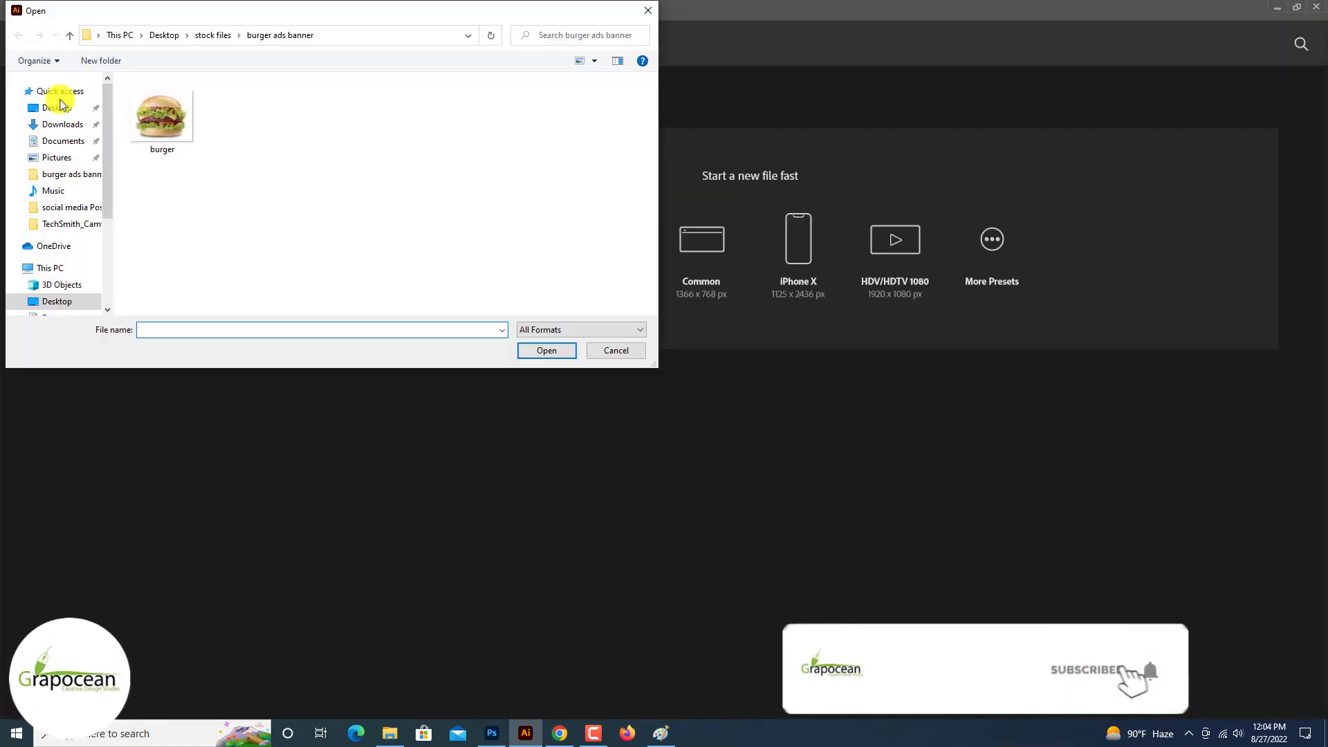
click(58, 108)
click(80, 130)
click(208, 121)
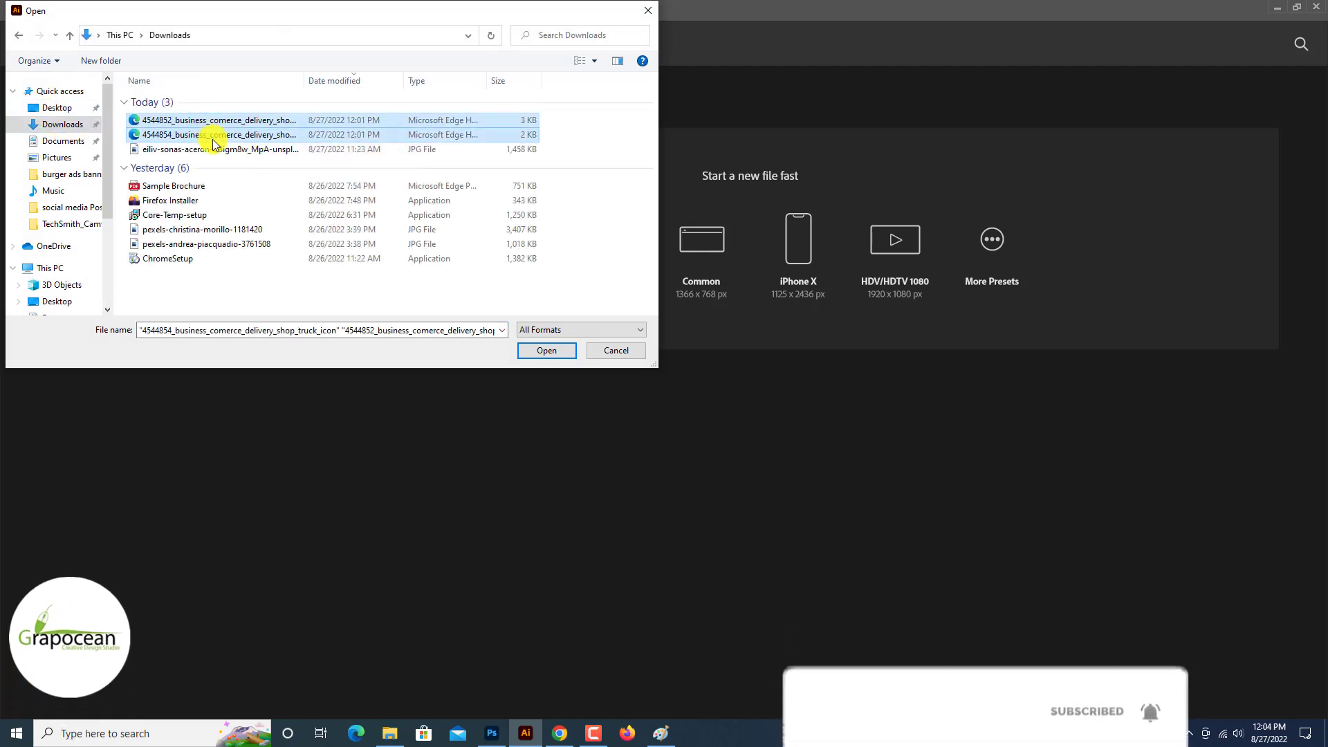
click(545, 349)
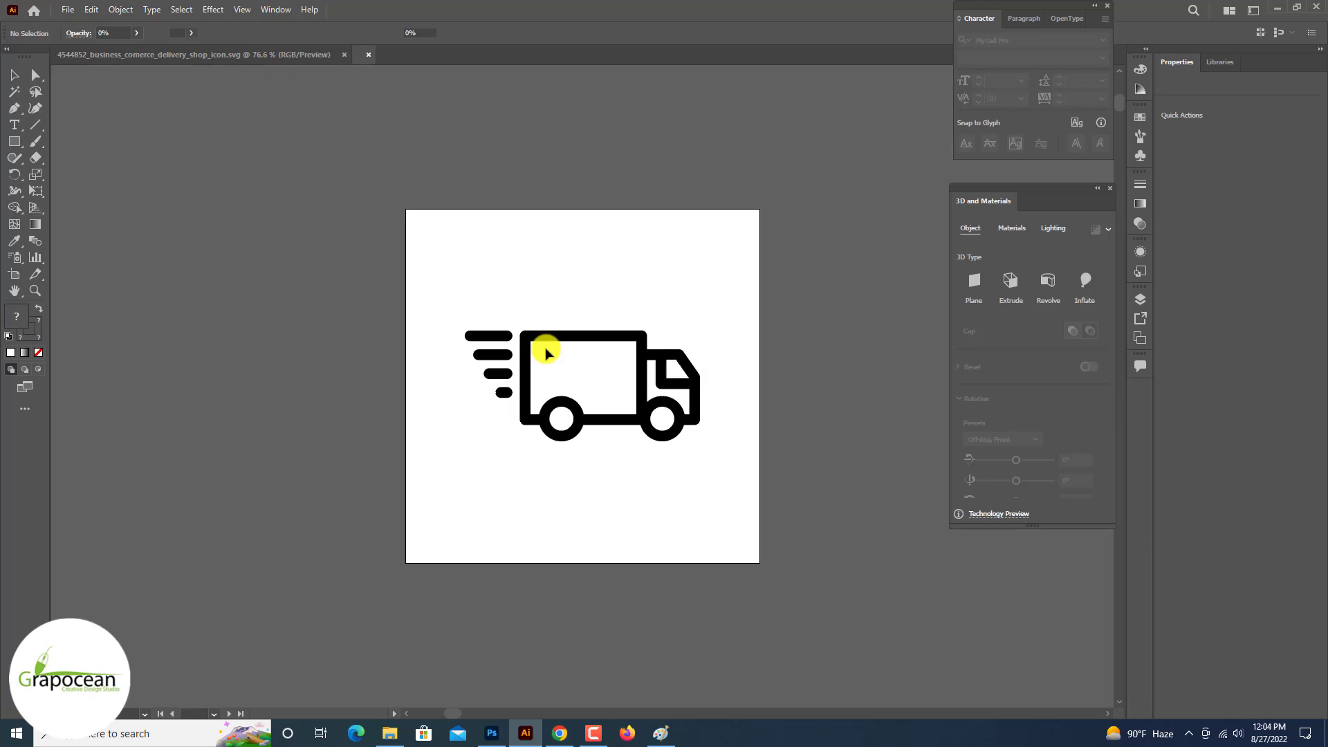
click(243, 54)
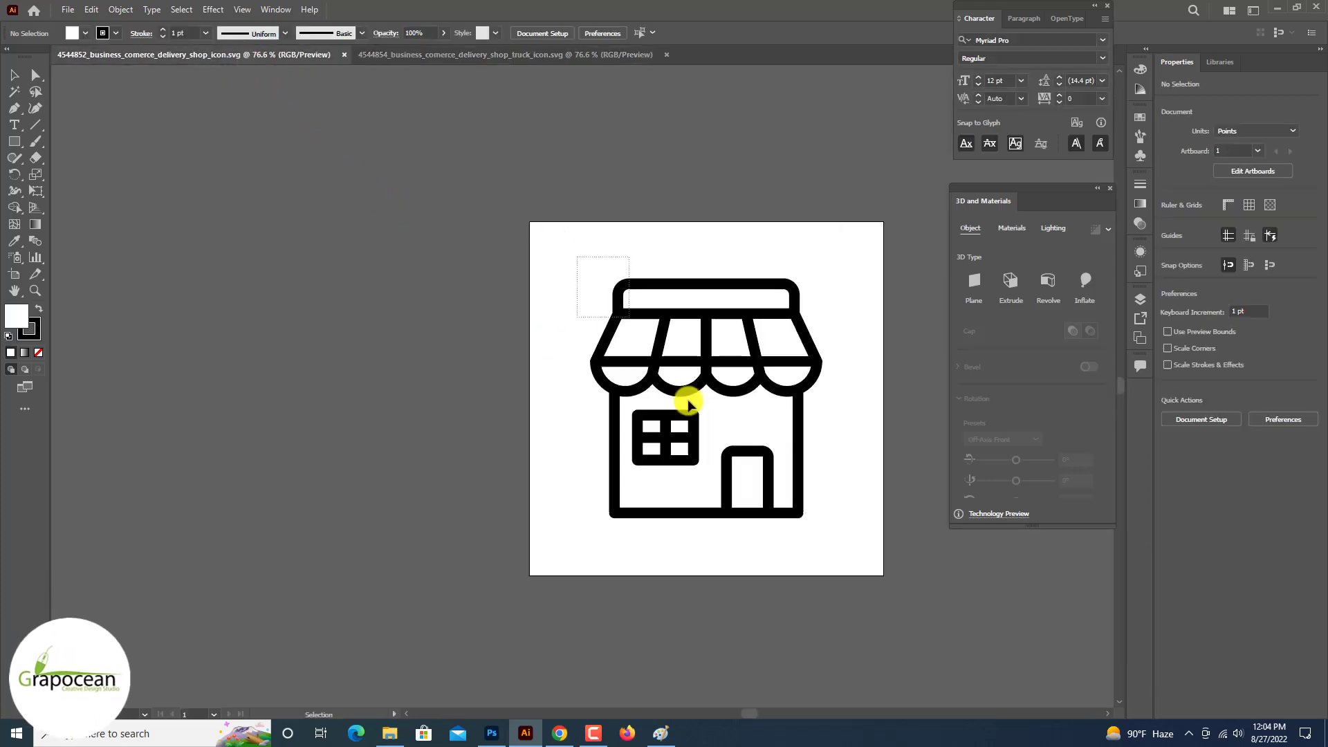
Step: Move the shop icon left, zoom to actual size and select it for live painting
drag(765, 445, 355, 346)
key(ctrl+1)
click(371, 550)
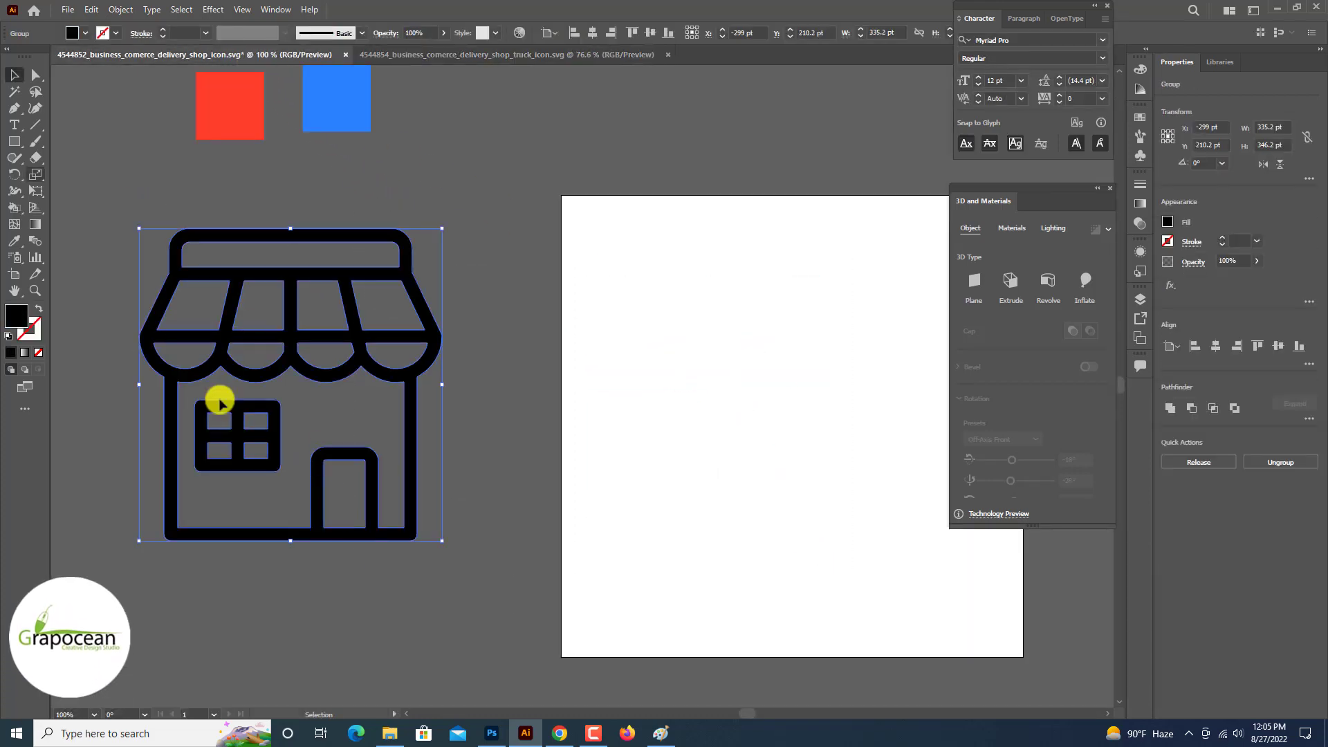
click(19, 208)
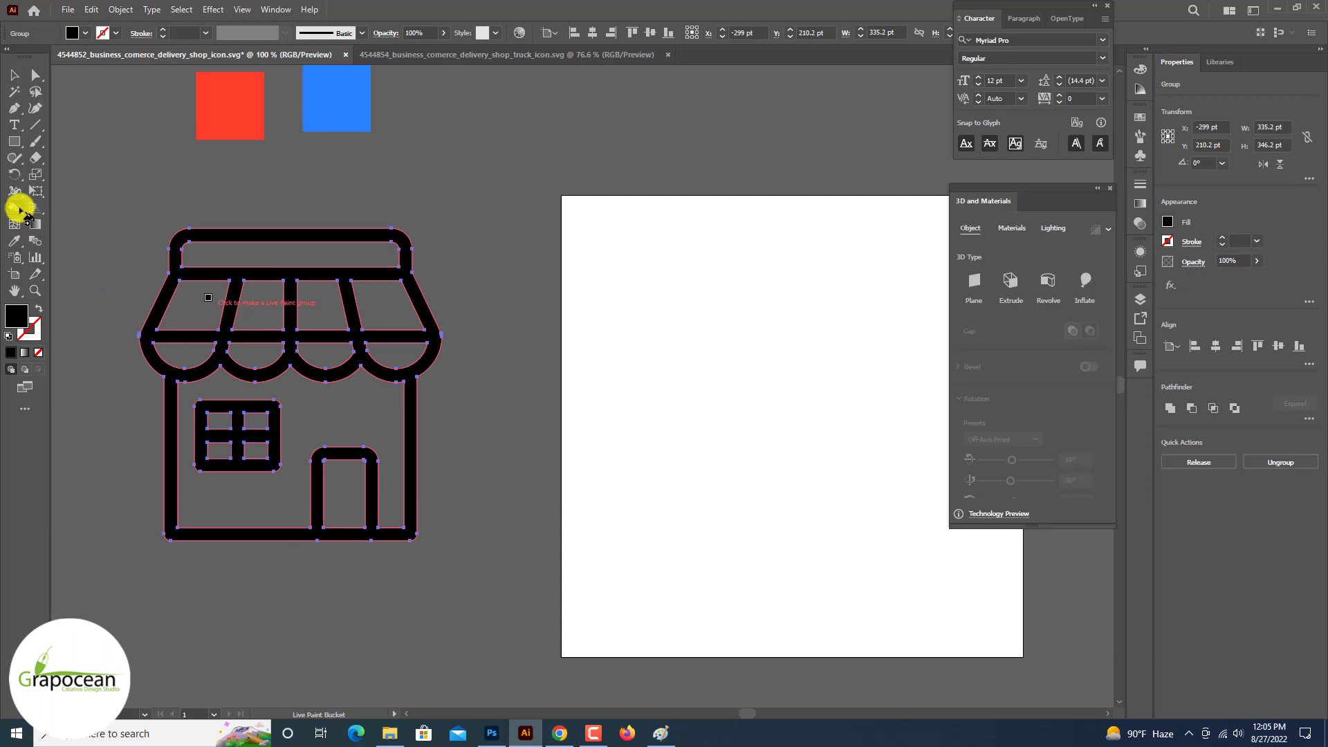
Step: Fill the four awning panels alternately blue and red, and the top awning bar blue
alt+click(320, 110)
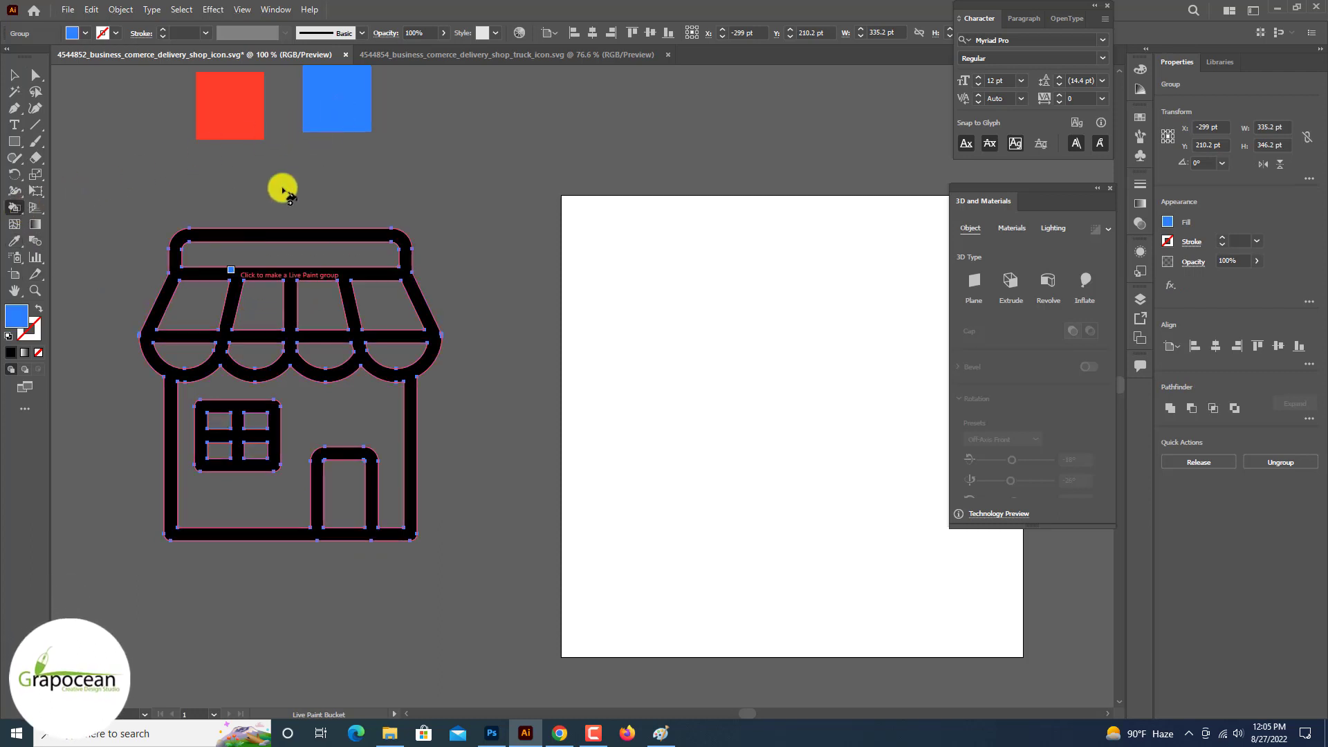
click(196, 299)
alt+click(236, 130)
click(261, 310)
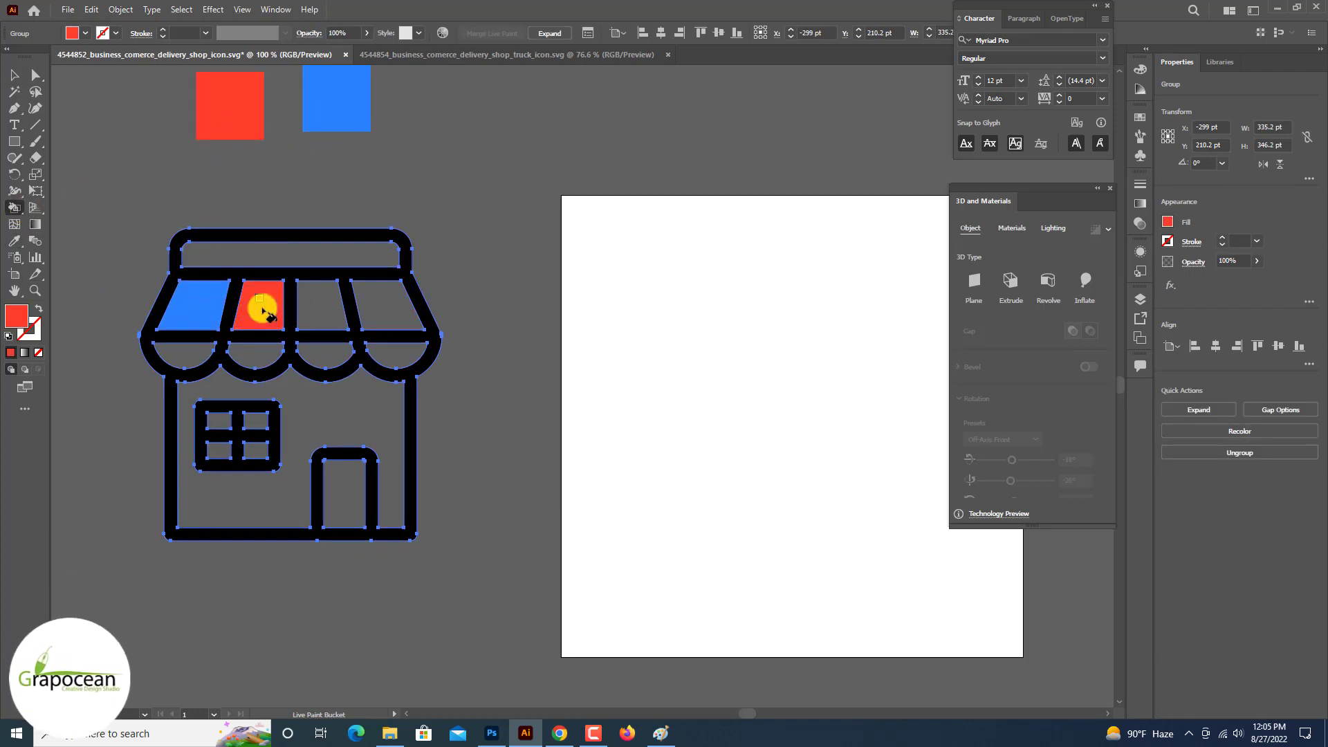
alt+click(332, 107)
click(327, 304)
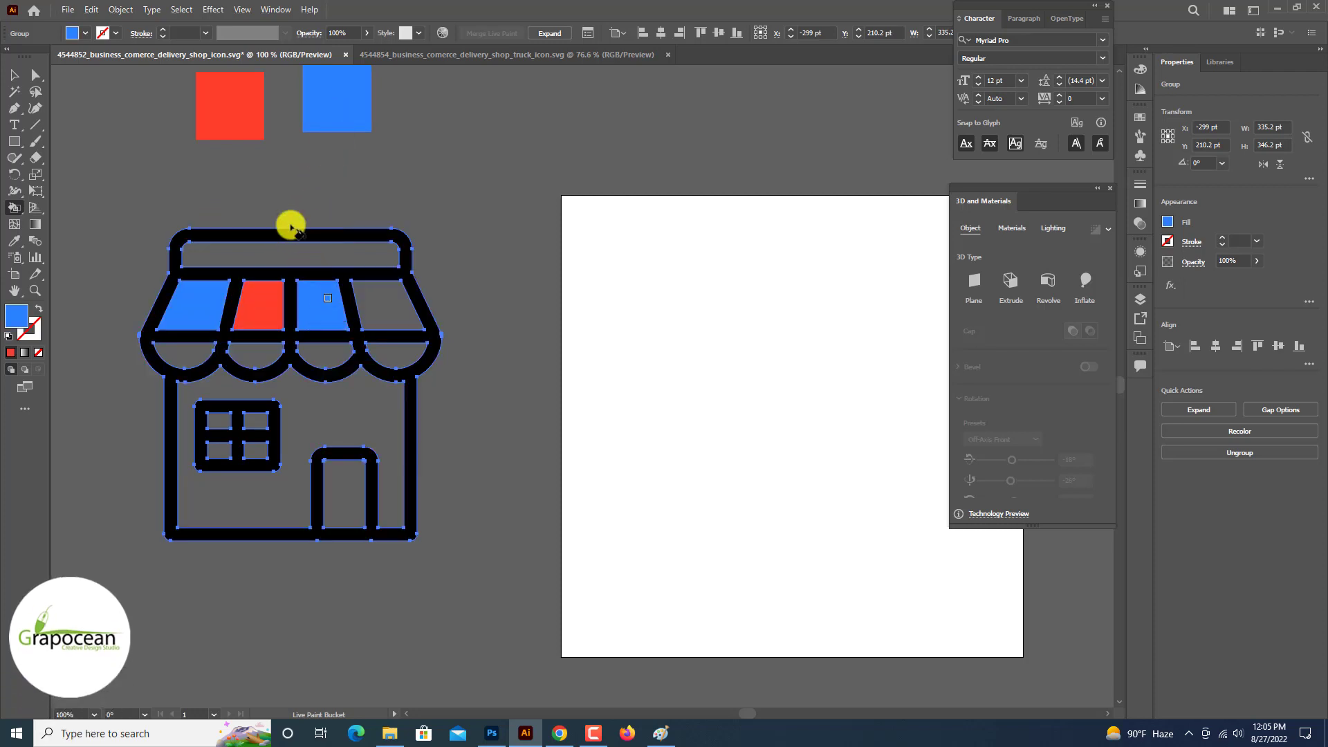
alt+click(235, 107)
click(386, 316)
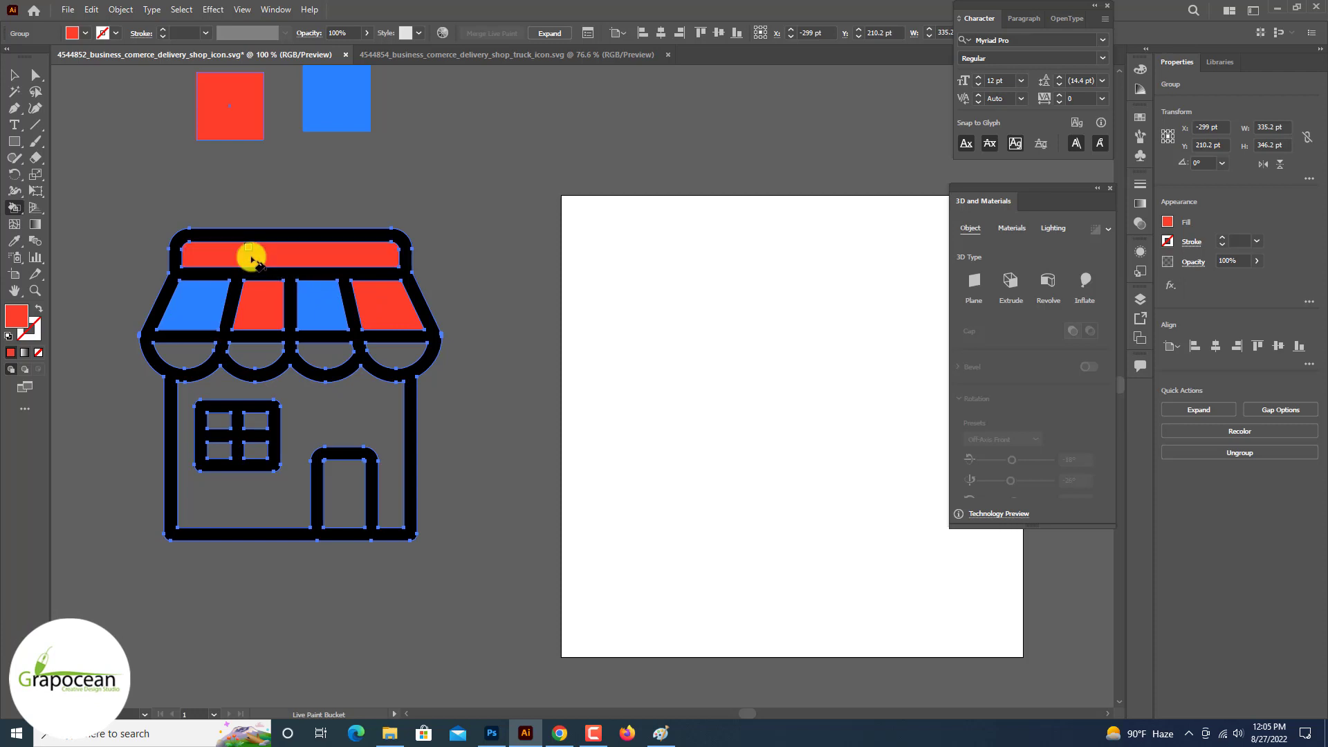
alt+click(350, 101)
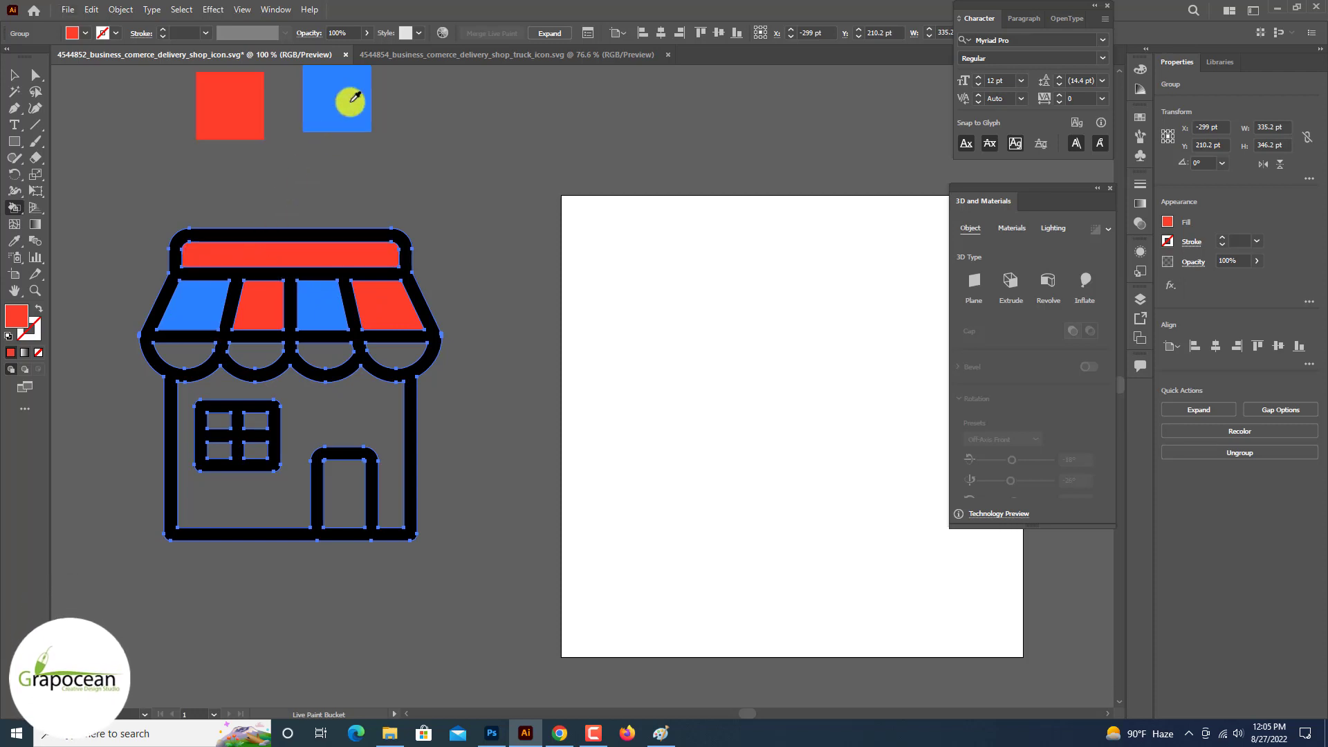
click(294, 258)
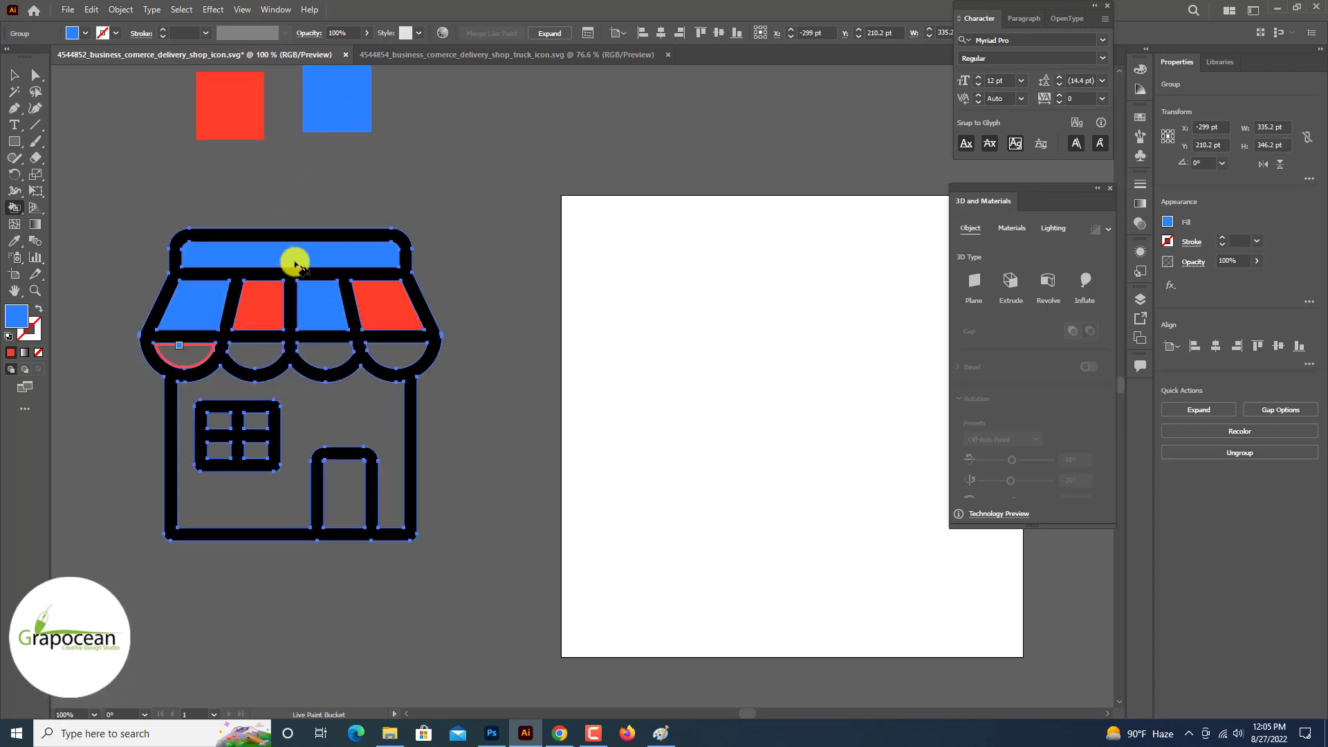
Step: Fill the four awning scallops alternately blue and red
click(186, 356)
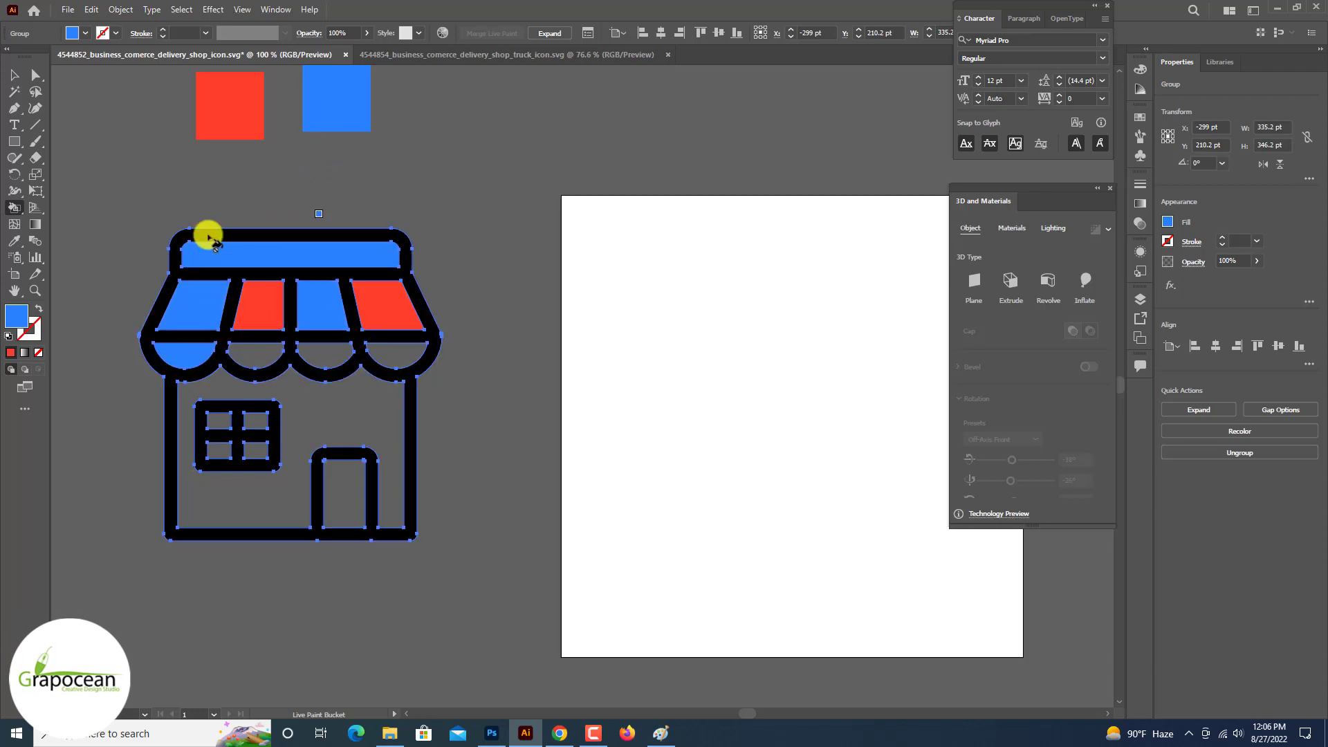
alt+click(223, 114)
click(263, 359)
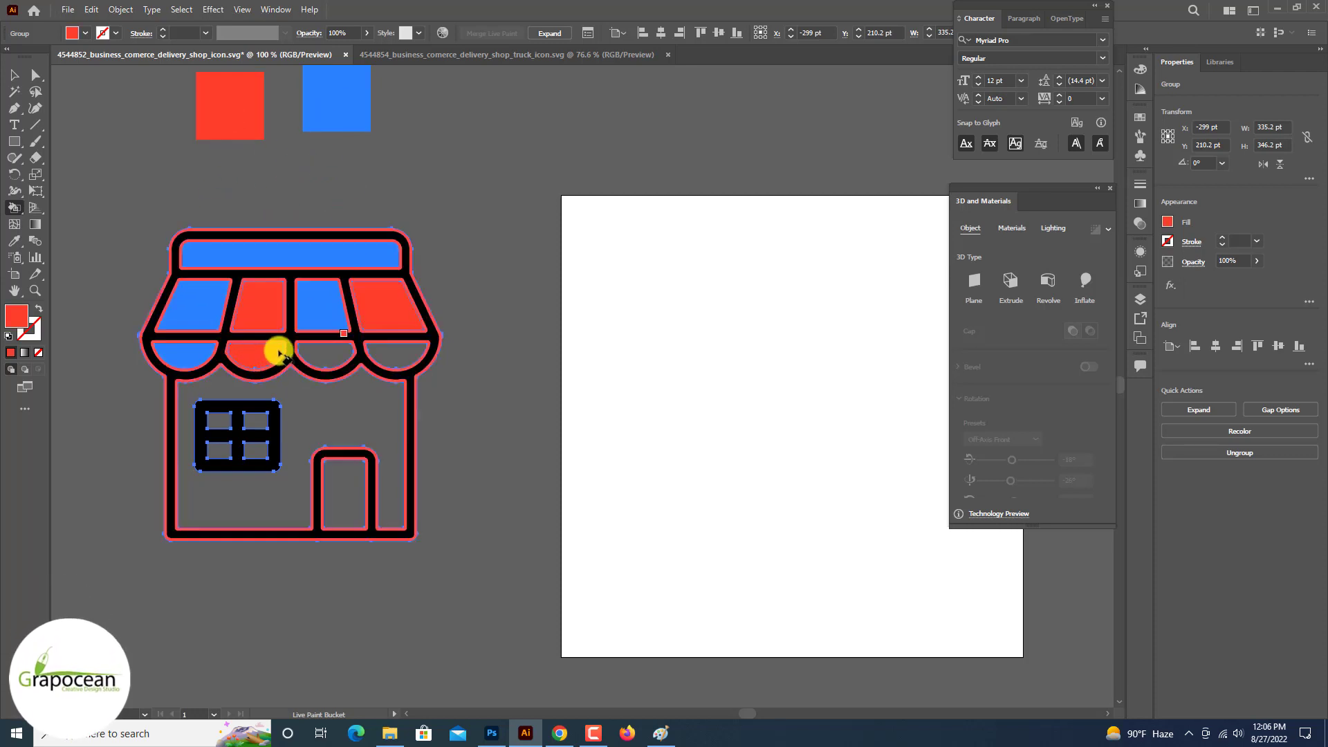
click(333, 352)
alt+click(391, 308)
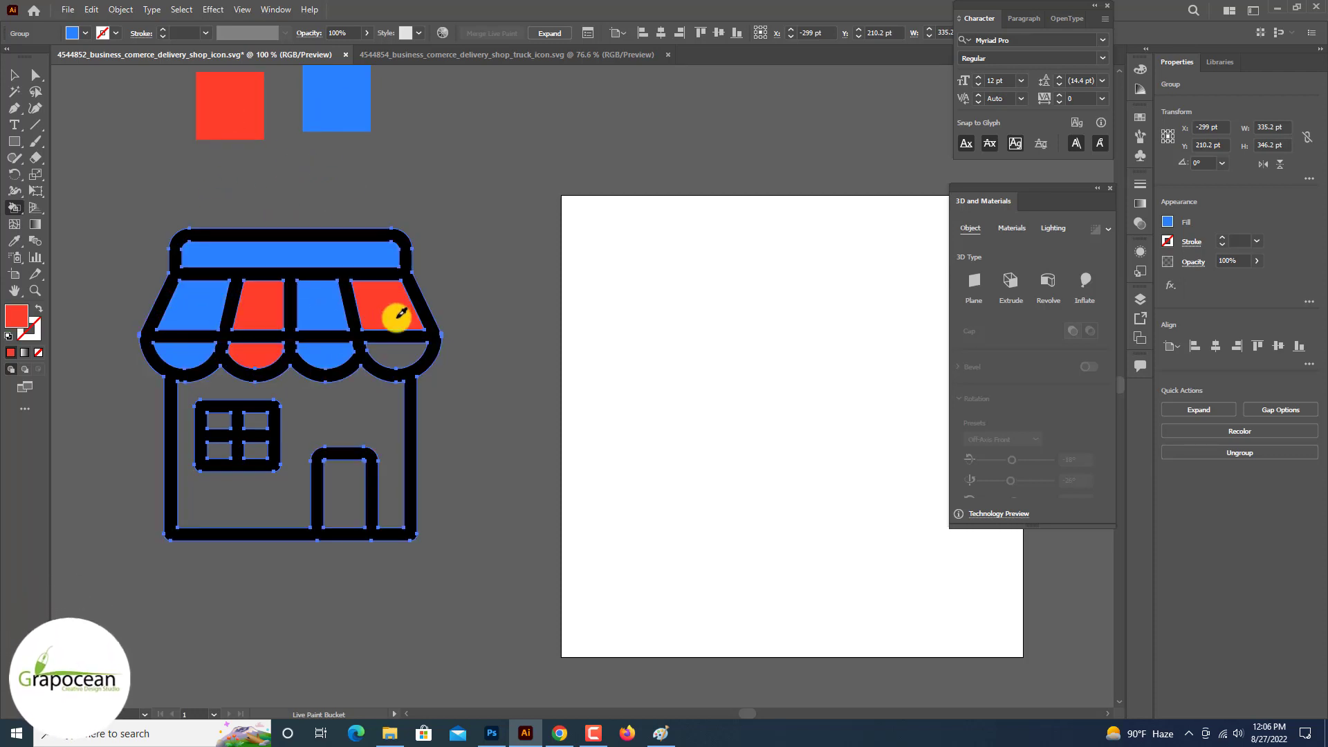
click(396, 347)
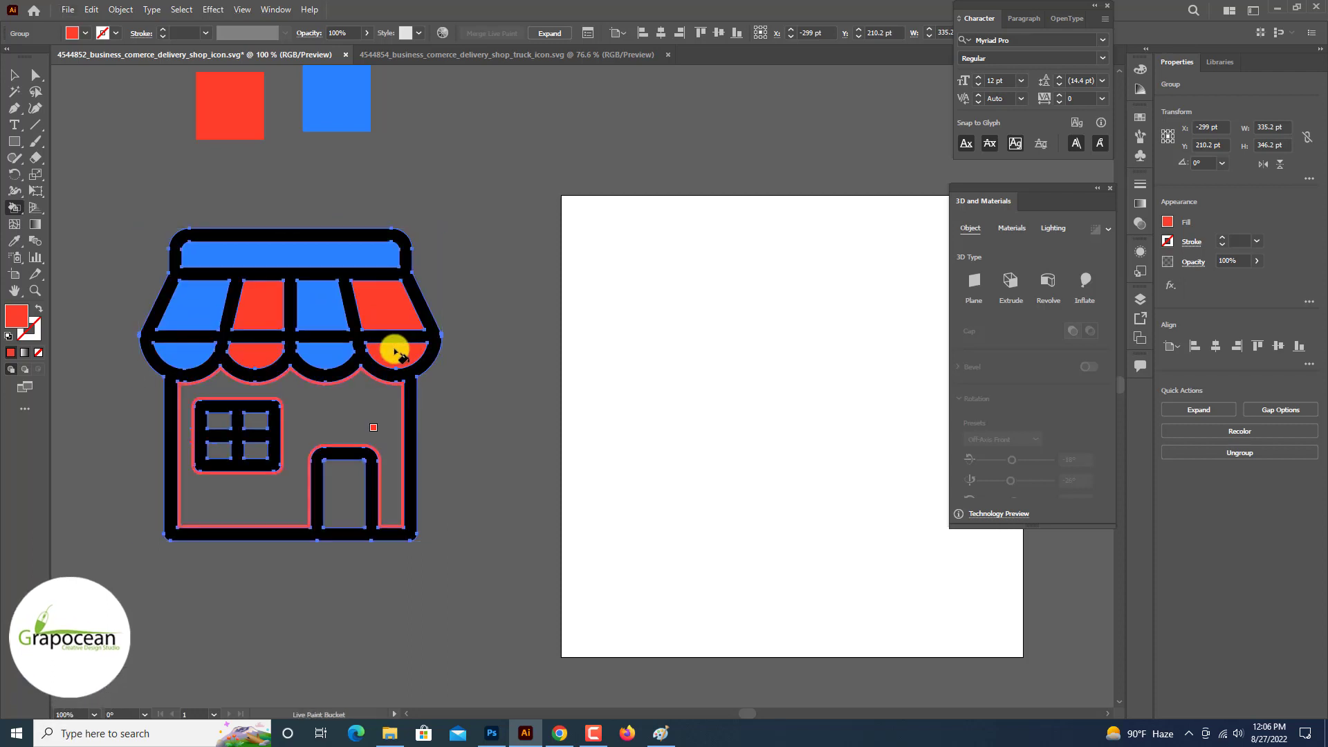
Step: Fill the shop wall red and the window panes and door blue, then deselect
scroll(396, 351, down, 1)
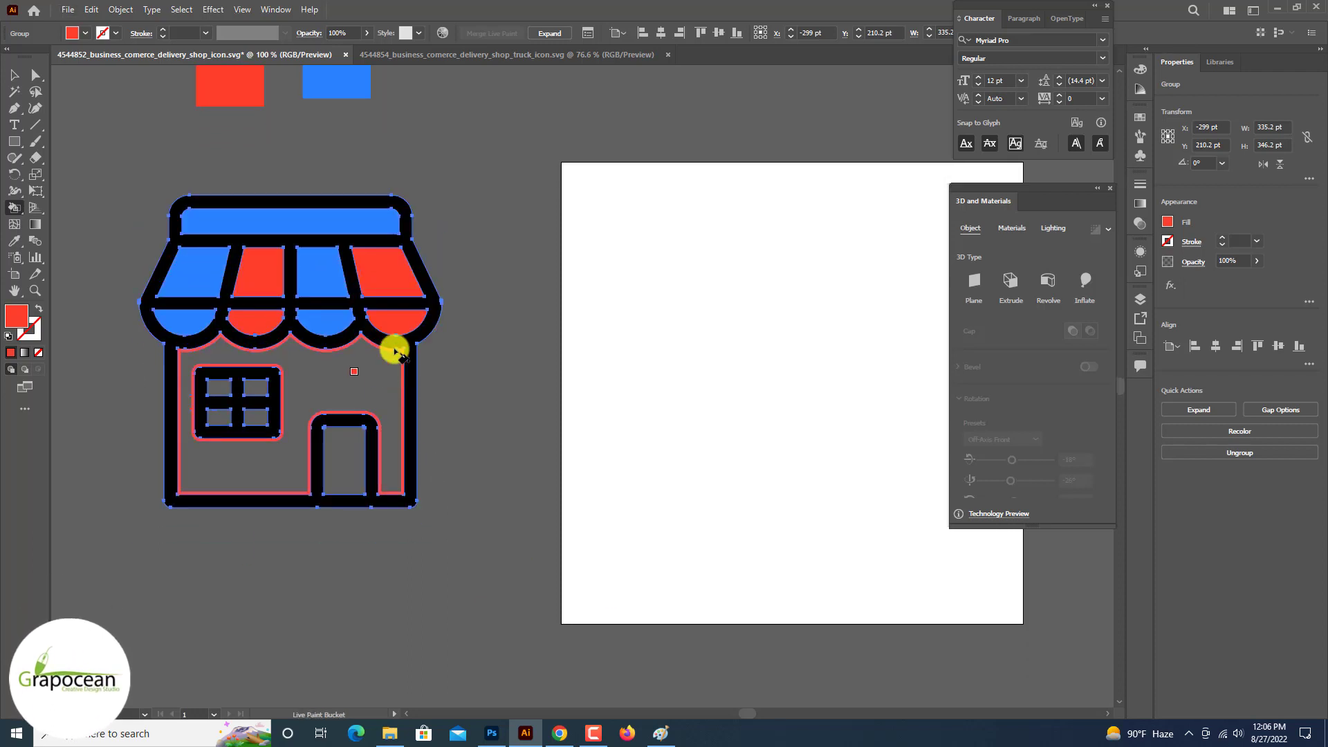
click(344, 398)
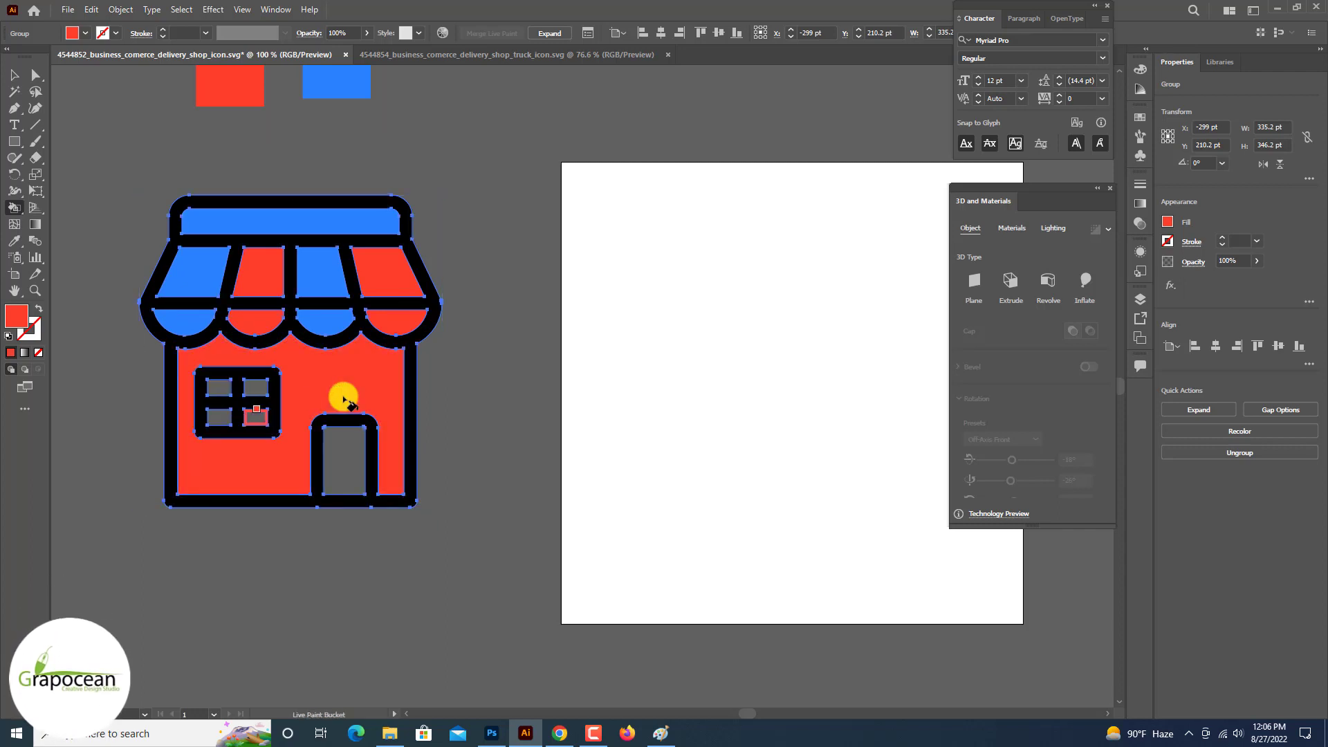
click(254, 415)
click(257, 385)
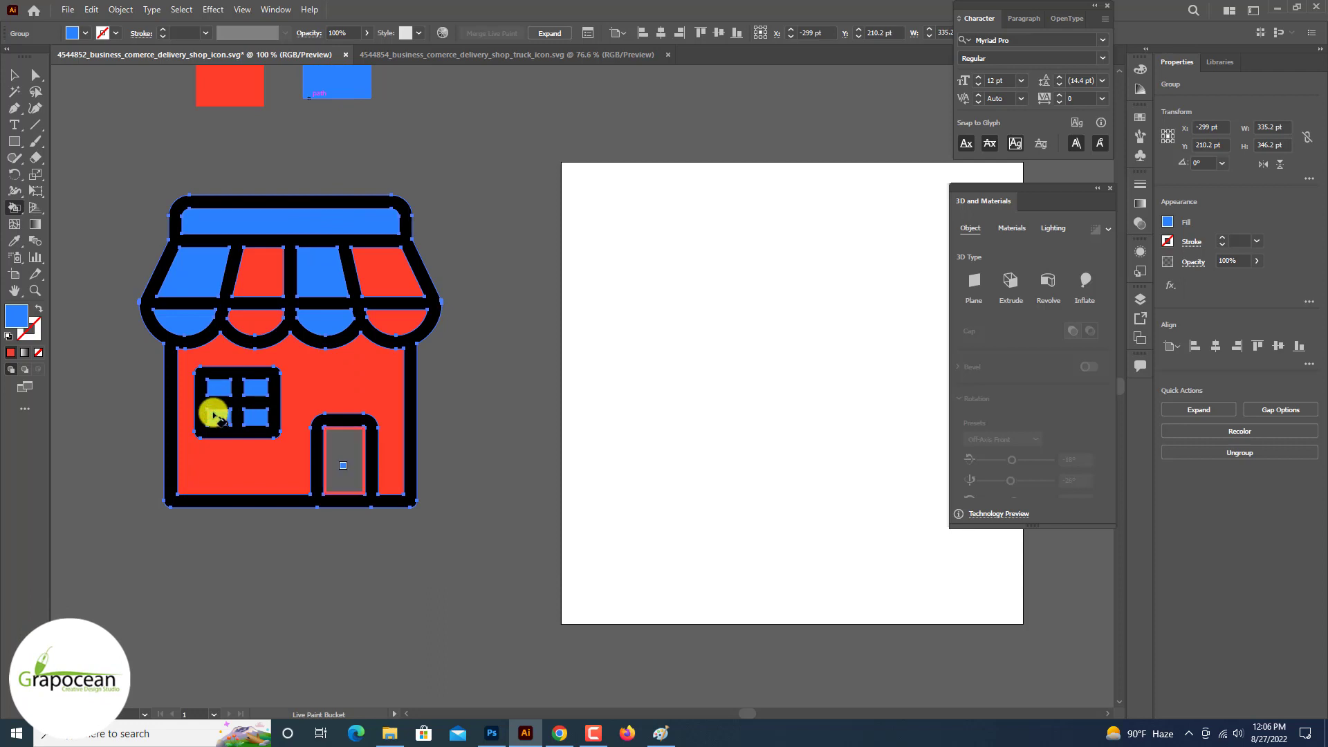
click(344, 467)
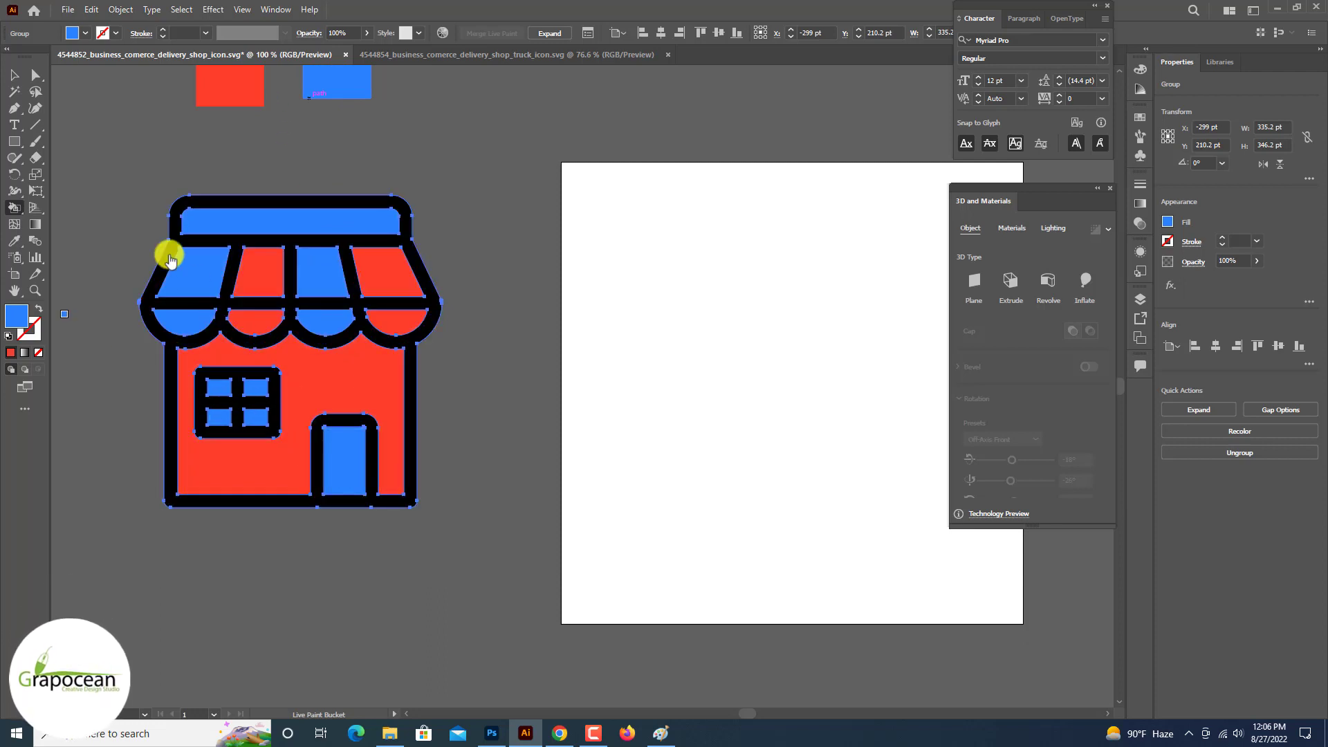
click(14, 74)
click(148, 157)
scroll(332, 350, down, 2)
Step: Select the shop icon and set the fill colour to #ffffff
scroll(500, 533, up, 2)
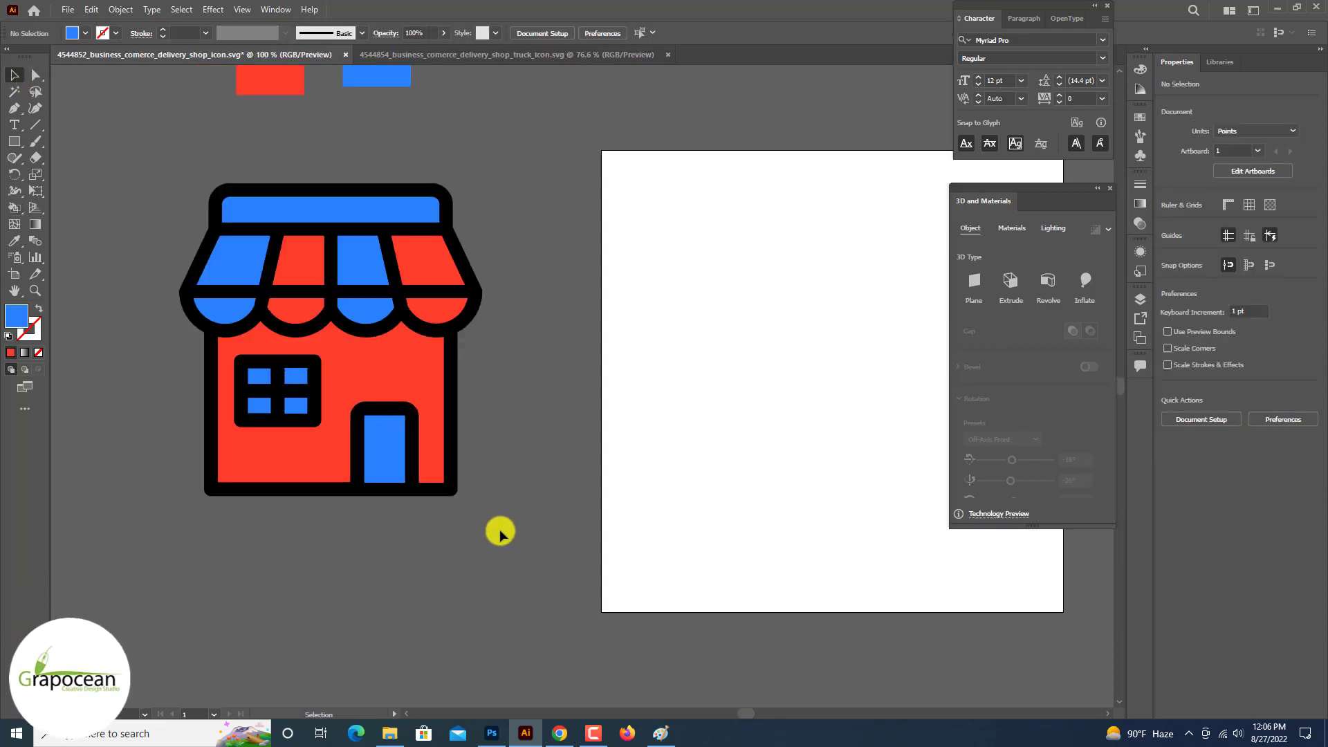
click(450, 332)
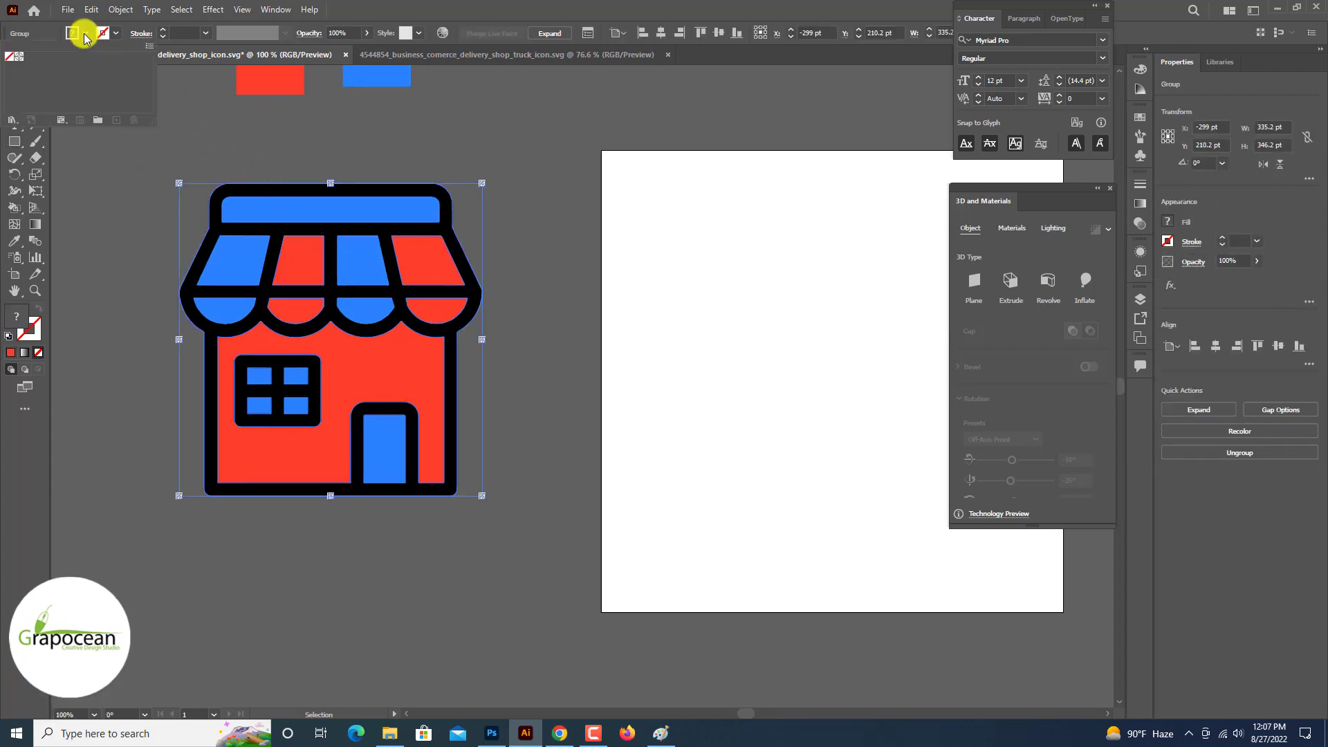
double_click(17, 316)
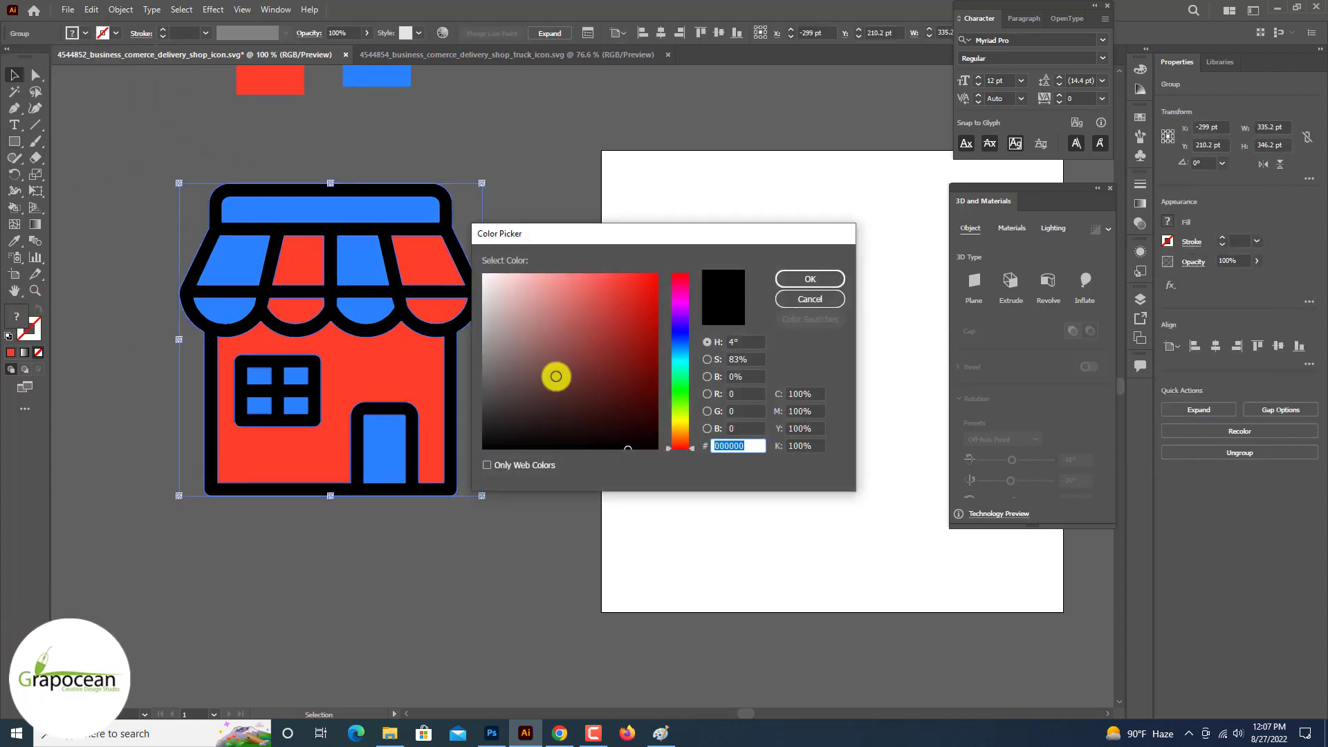
text(ffffff)
click(810, 279)
key(ctrl+z)
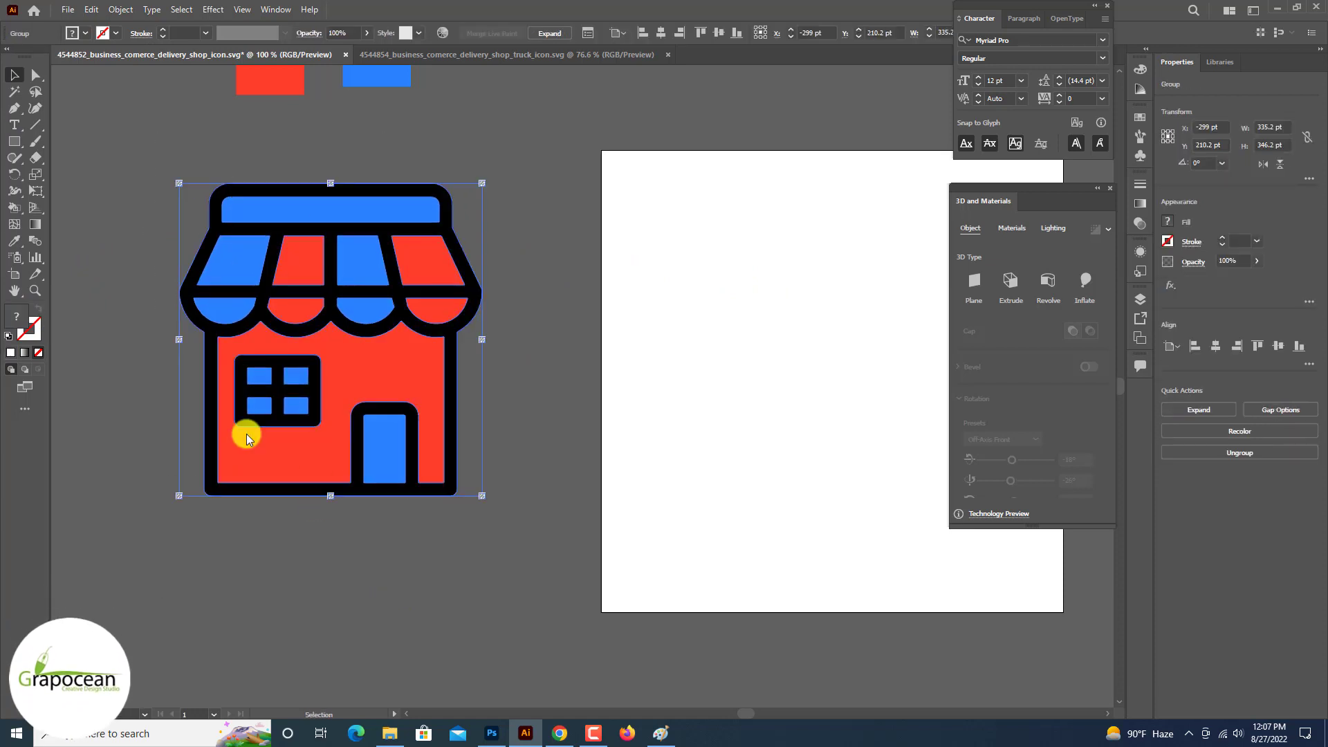
Step: Paint the icon's black outlines and window outline white with the Live Paint Bucket
click(15, 207)
click(197, 267)
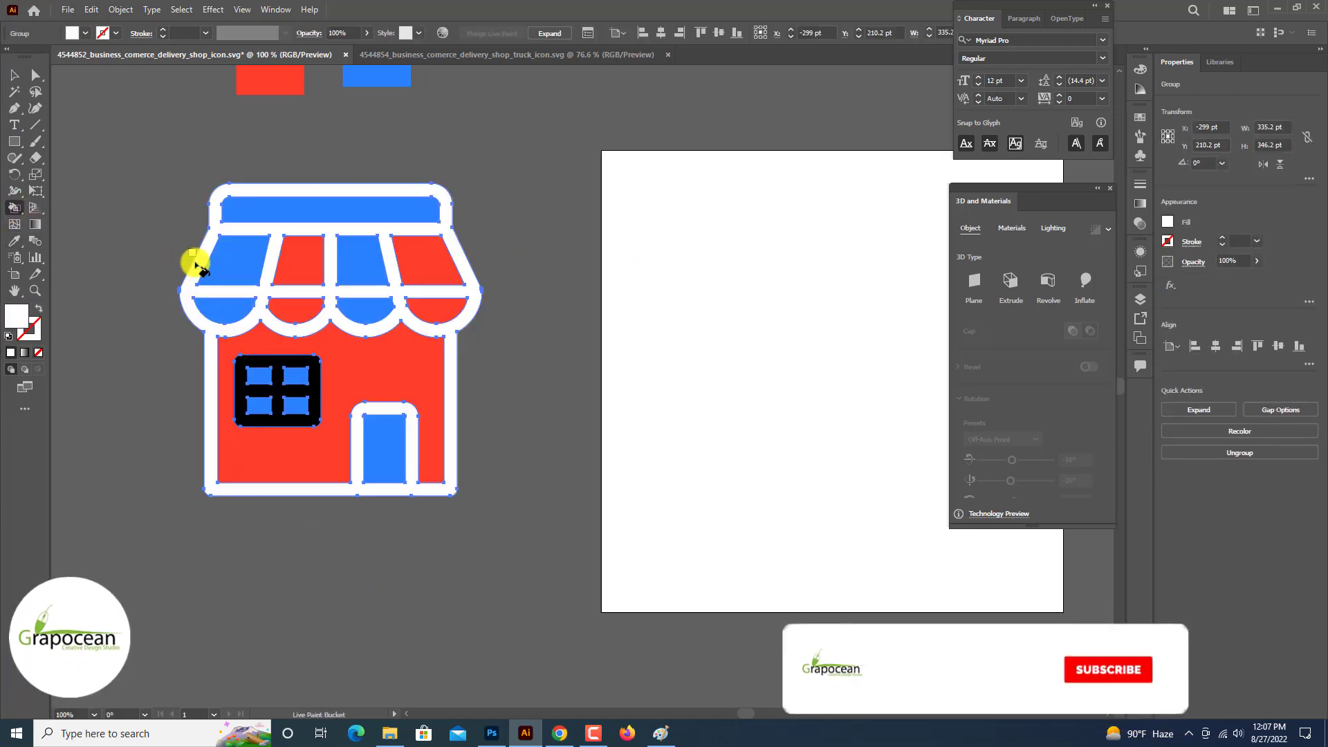
click(15, 74)
click(113, 169)
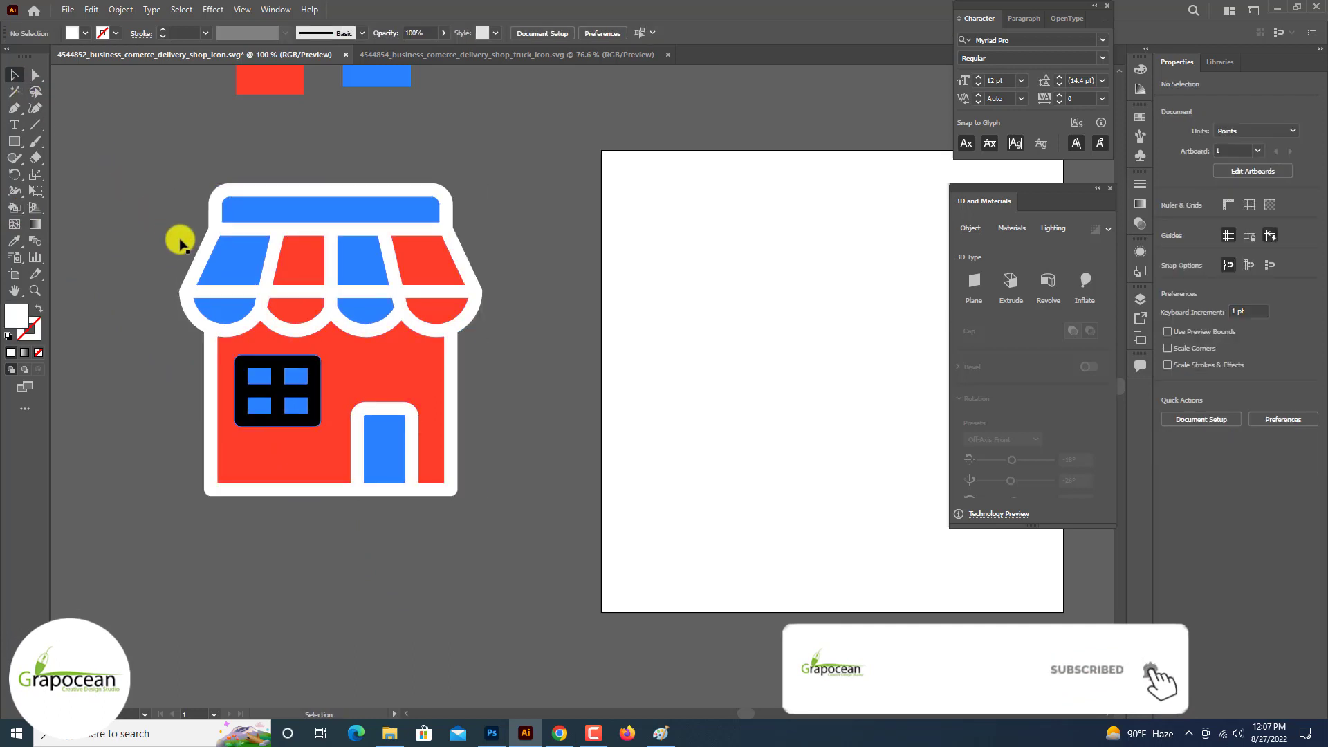
click(314, 384)
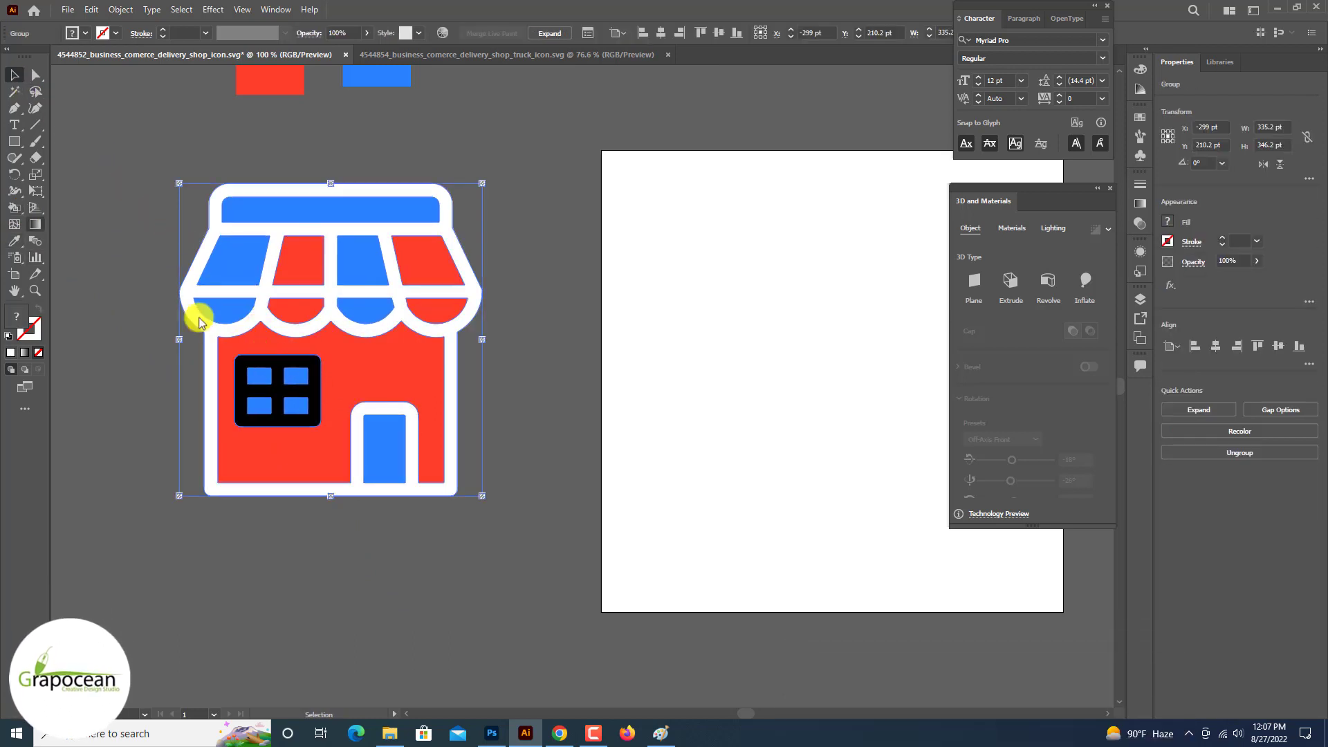
click(15, 208)
click(315, 391)
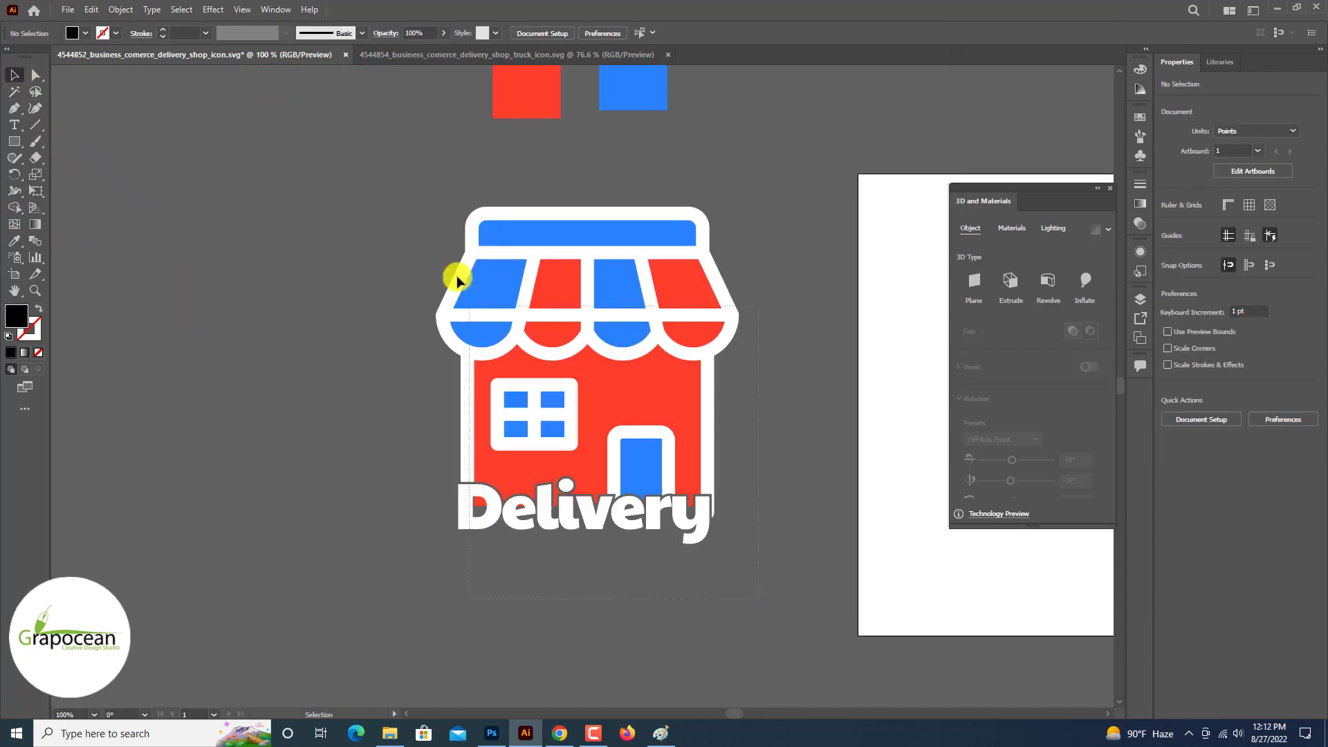
Step: Drag the white shop icon into the Photoshop banner and scale it down small
mouse_move(456, 279)
mouse_down()
mouse_move(564, 525)
mouse_move(522, 498)
mouse_up()
scroll(575, 433, down, 3)
mouse_move(700, 294)
mouse_down()
mouse_move(572, 474)
mouse_move(558, 156)
mouse_move(544, 471)
mouse_up()
scroll(572, 475, up, 2)
scroll(551, 387, down, 2)
scroll(551, 387, up, 1)
Step: Duplicate the delivery icon, enlarge it, rotate it -30° and place it over the burger
click(684, 29)
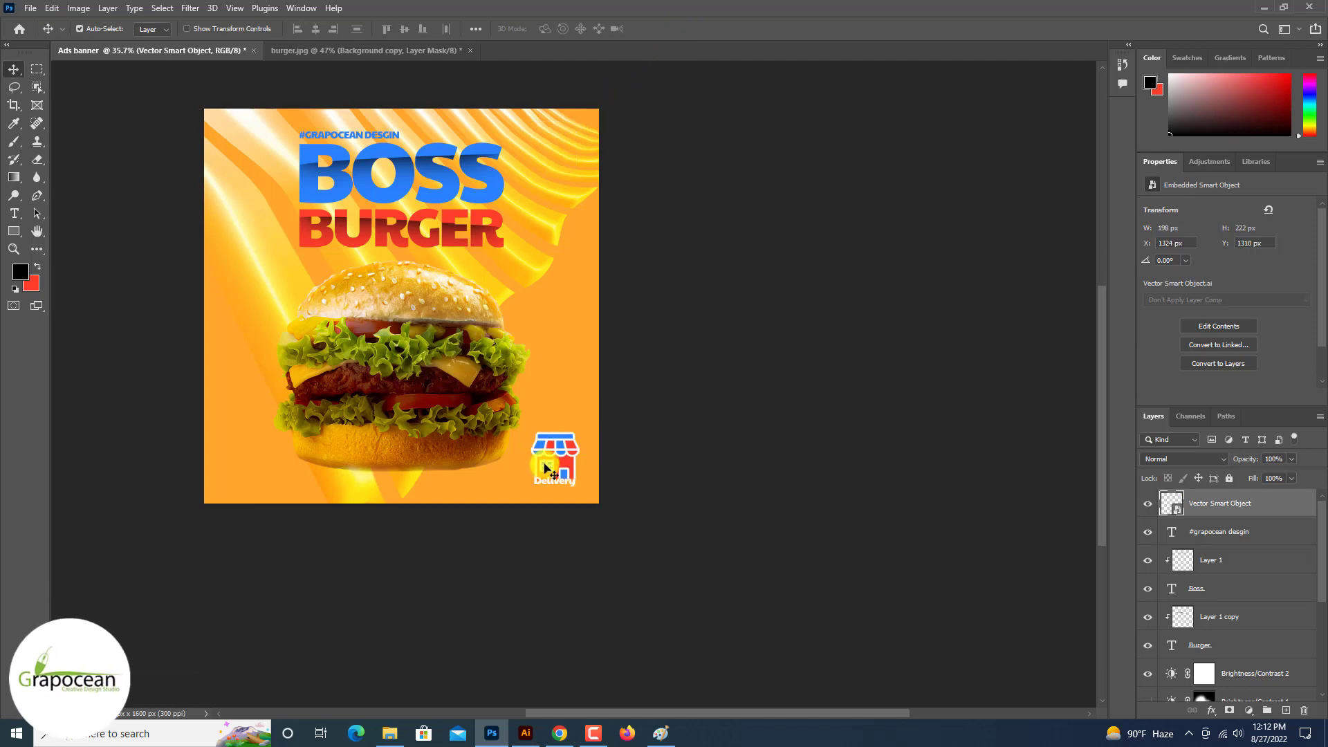
mouse_move(566, 470)
mouse_down()
mouse_move(563, 362)
mouse_move(667, 465)
mouse_up()
key(ctrl+t)
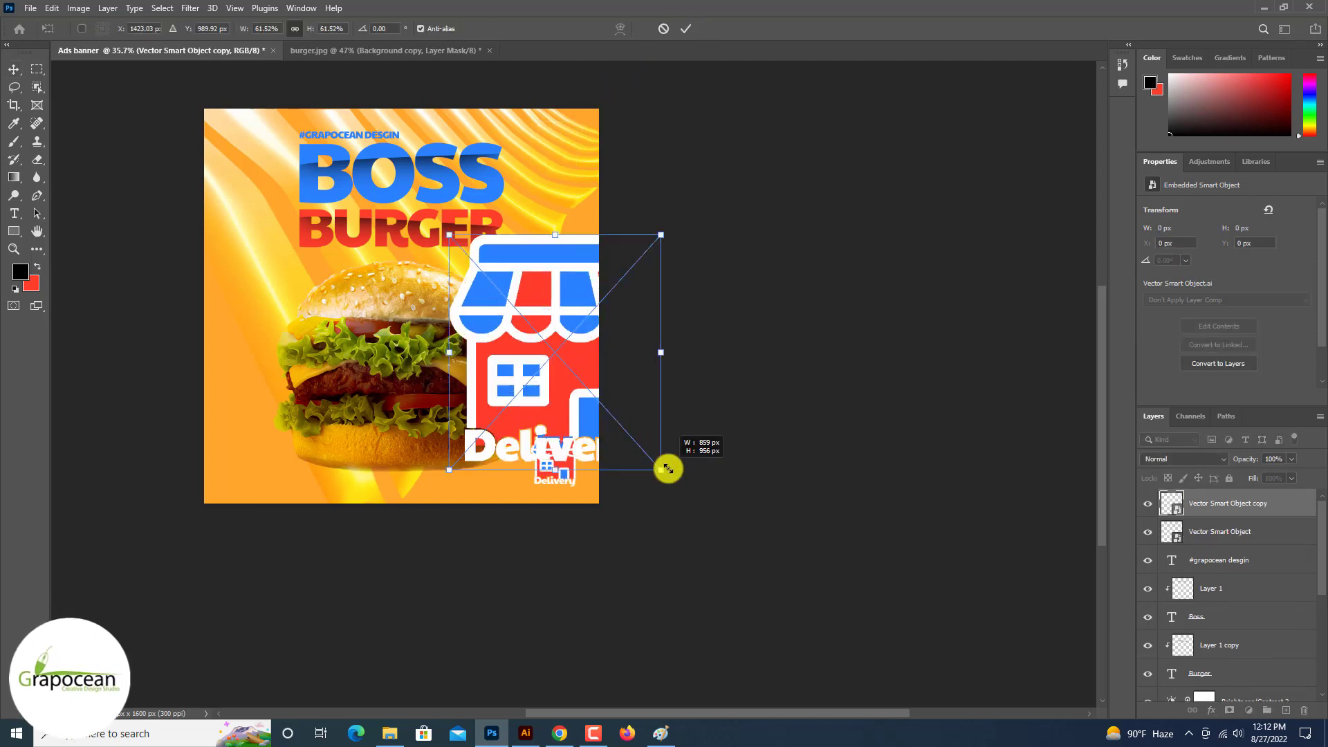
drag(566, 379, 498, 389)
drag(599, 477, 628, 377)
drag(540, 389, 347, 437)
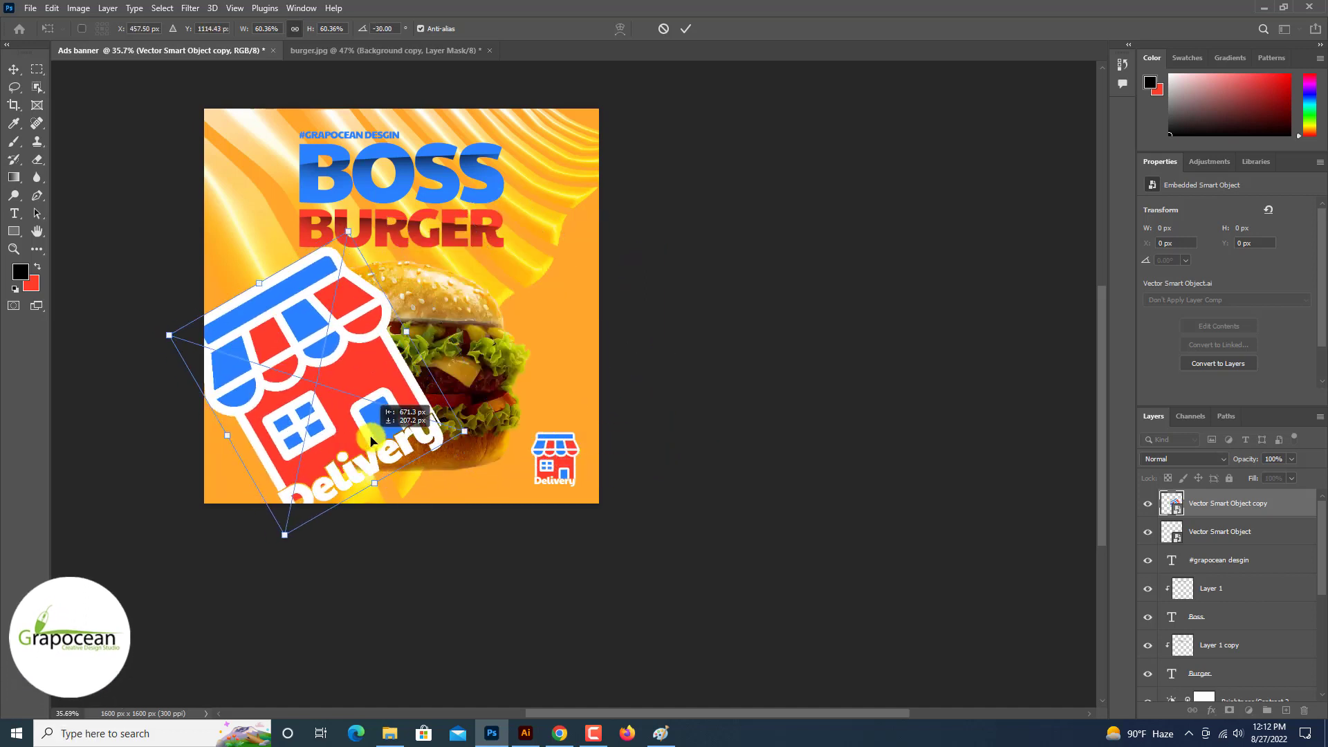
key(Return)
Step: Move the icon copy's layer behind the burger, keep Normal blend, and set opacity to 27%
drag(1221, 503, 1195, 651)
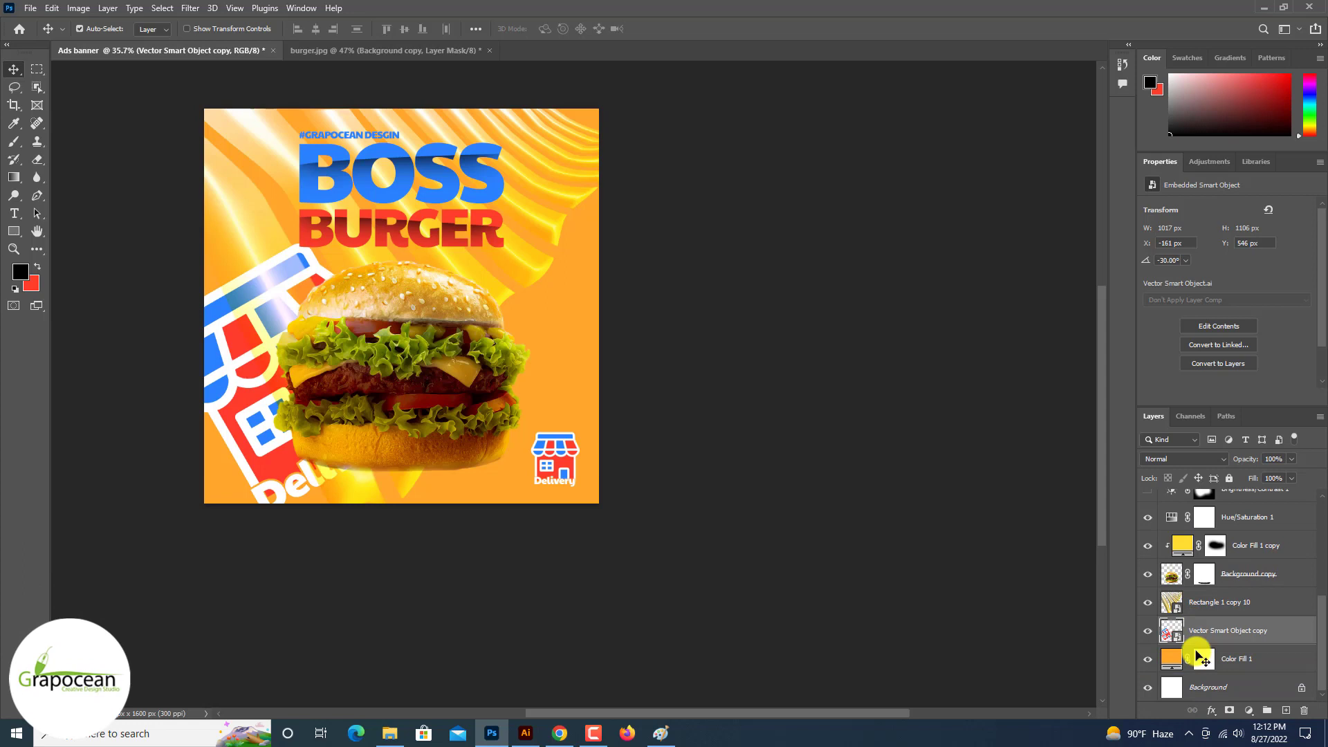
click(1184, 459)
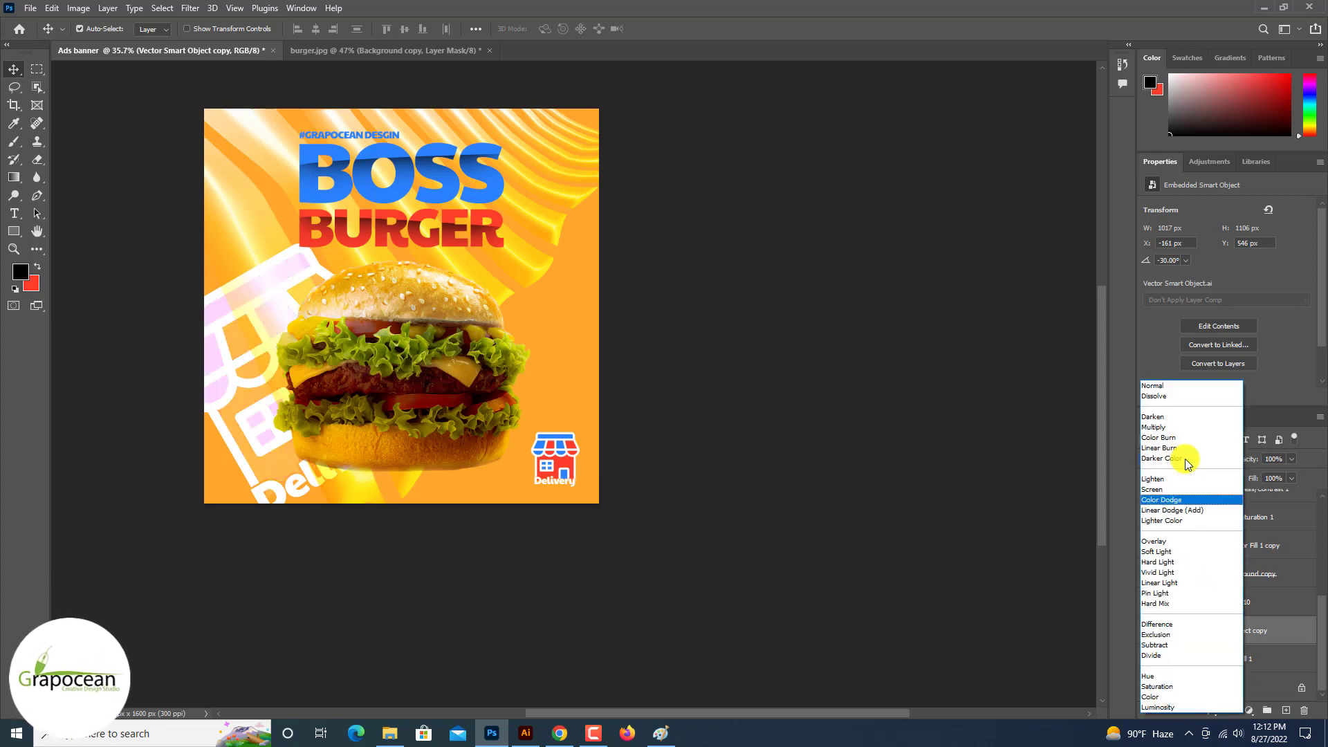
key(Down)
key(Down)
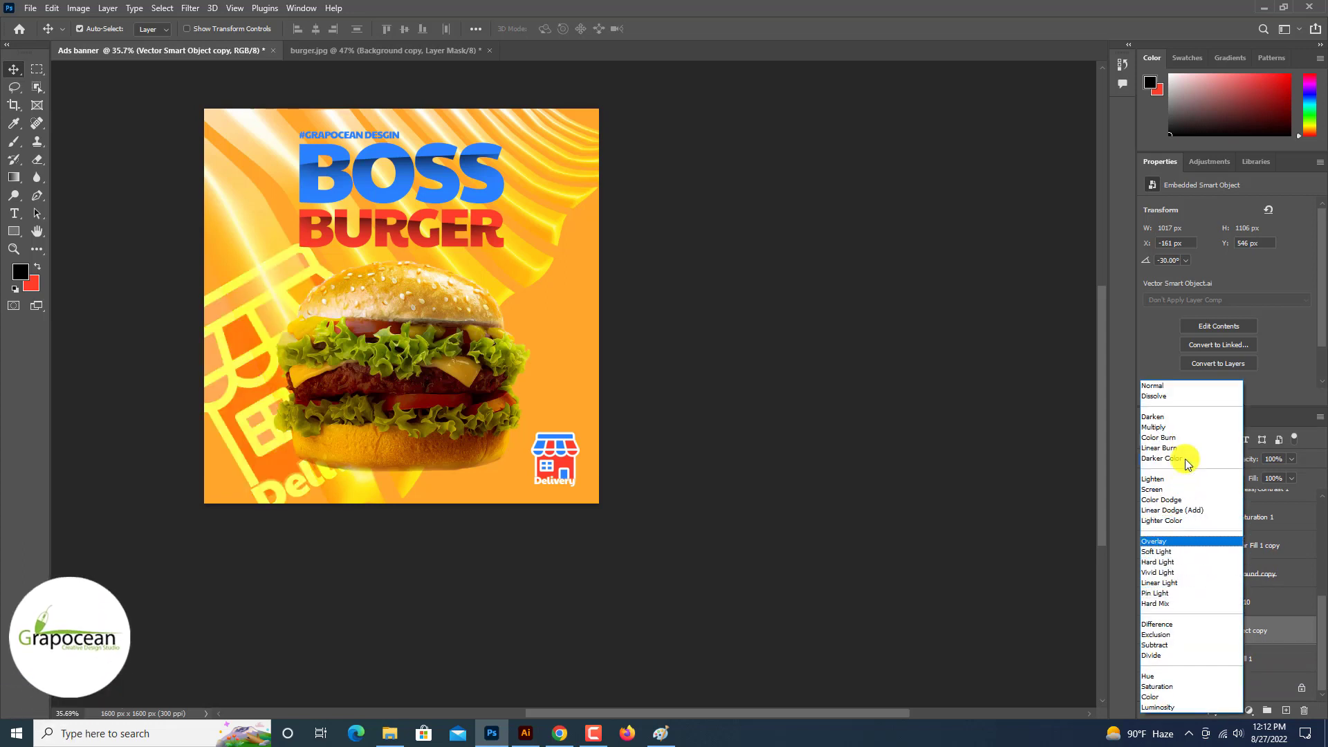
key(Escape)
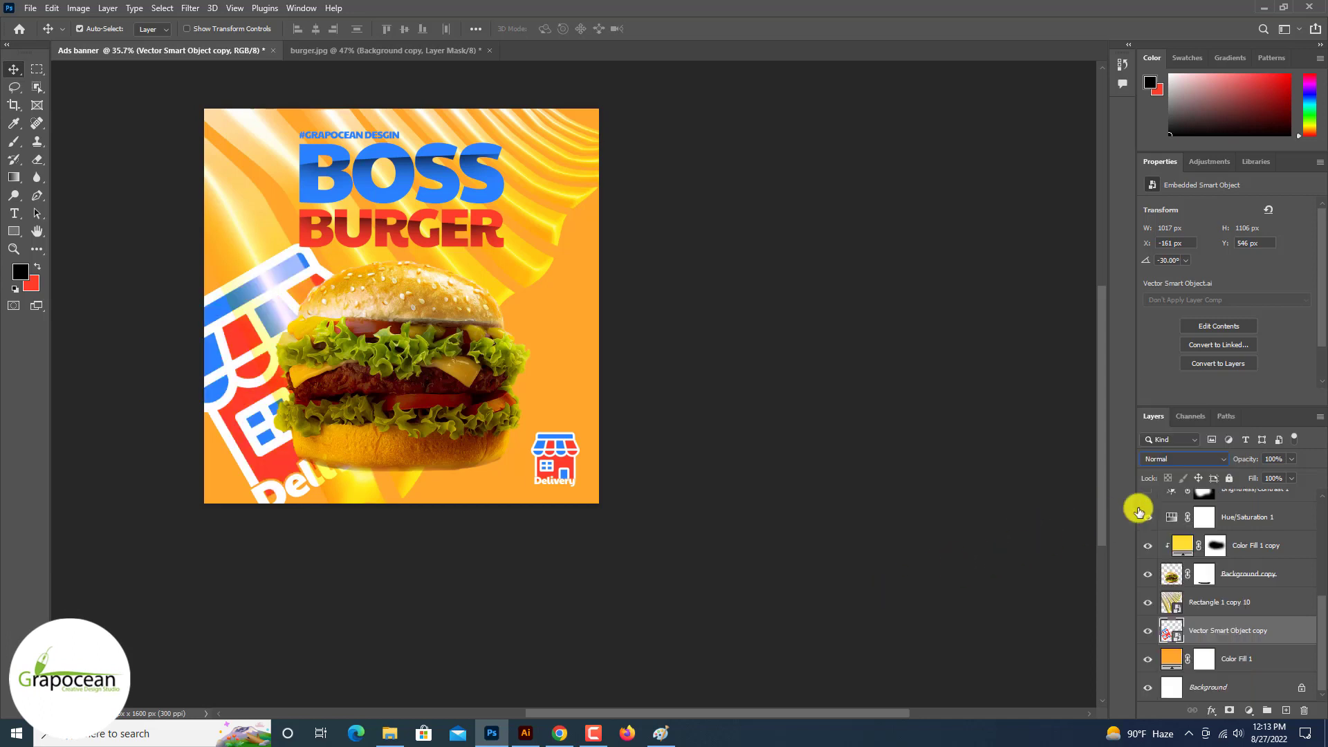
drag(1292, 459, 1255, 480)
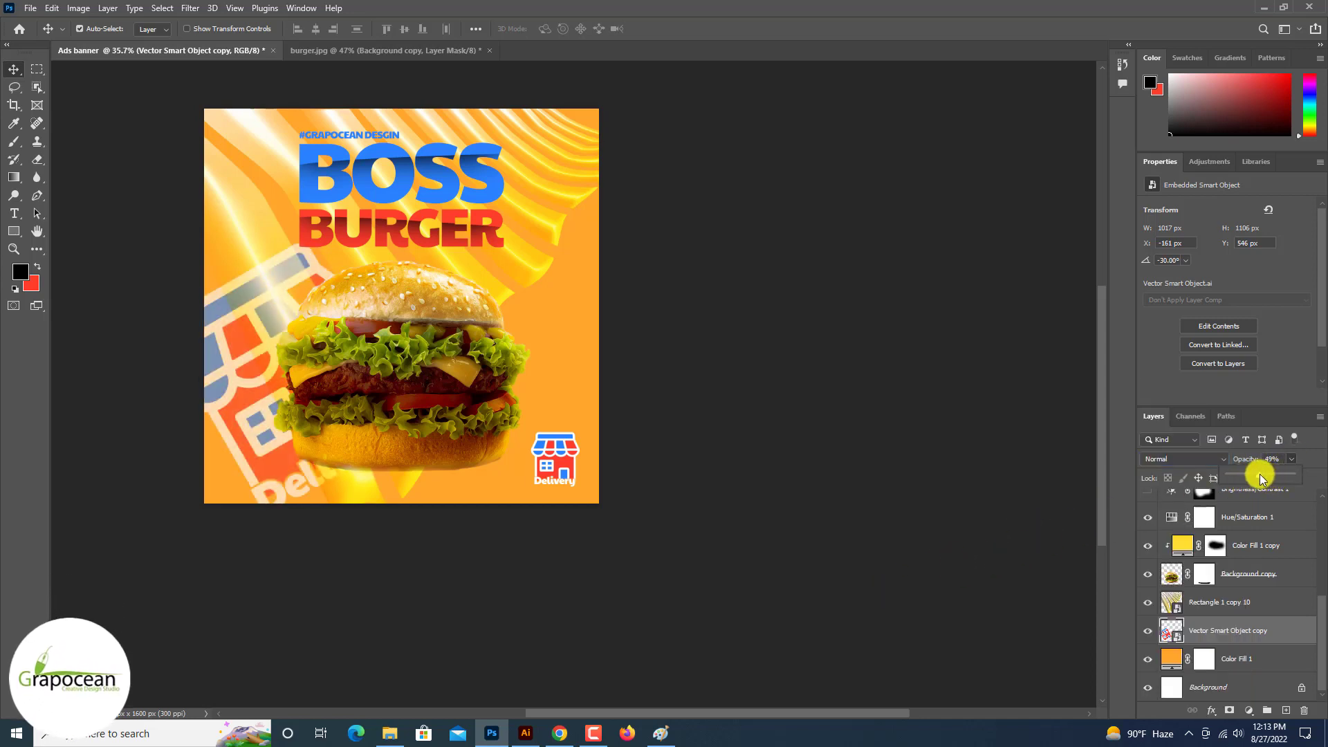
drag(1276, 483, 1245, 477)
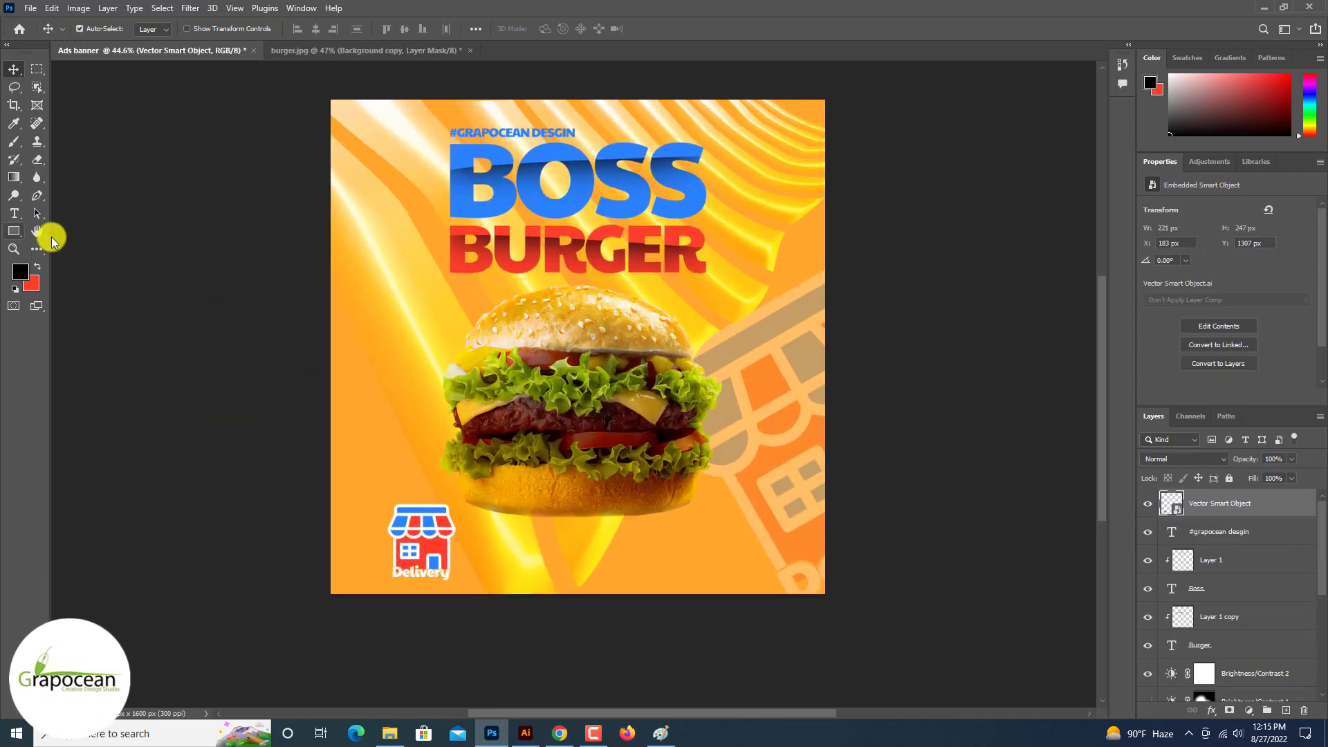
Step: Draw a black price-tag rectangle and type 'E20$' in a new text box
click(12, 230)
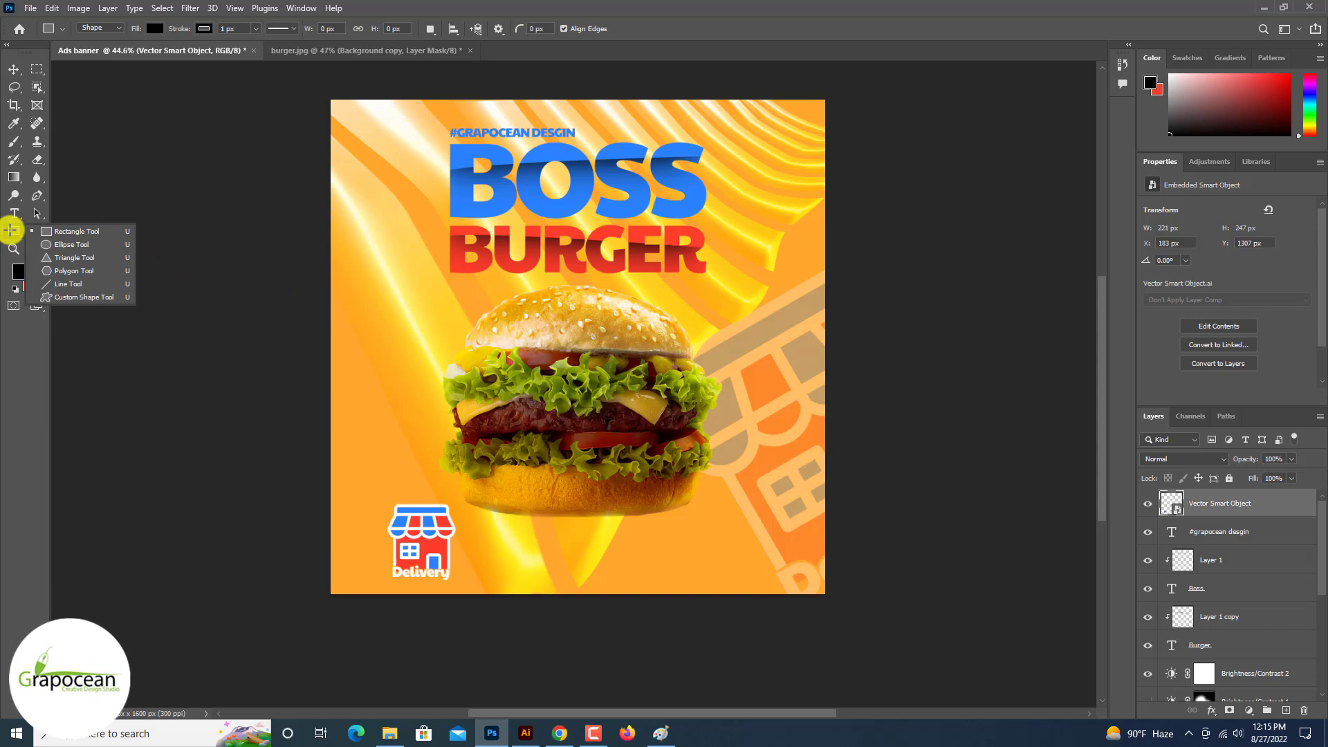
drag(676, 507, 744, 531)
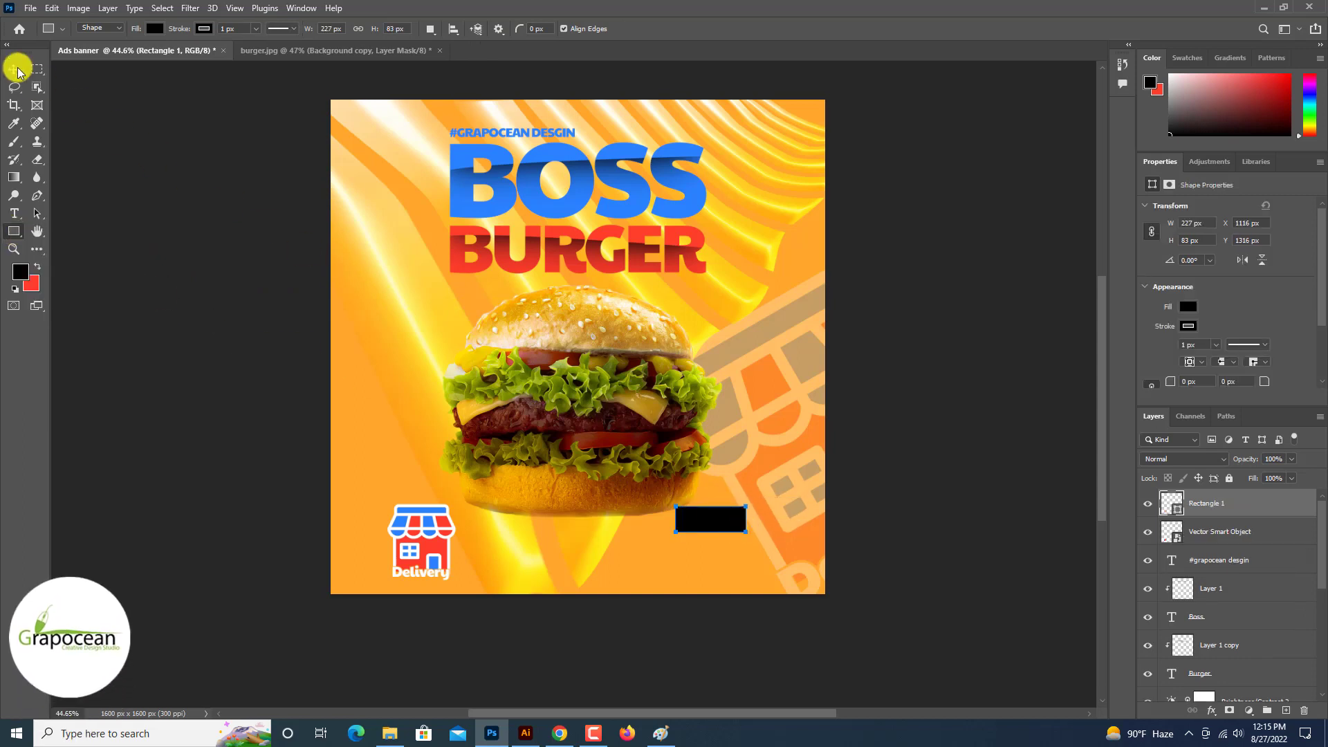
click(14, 211)
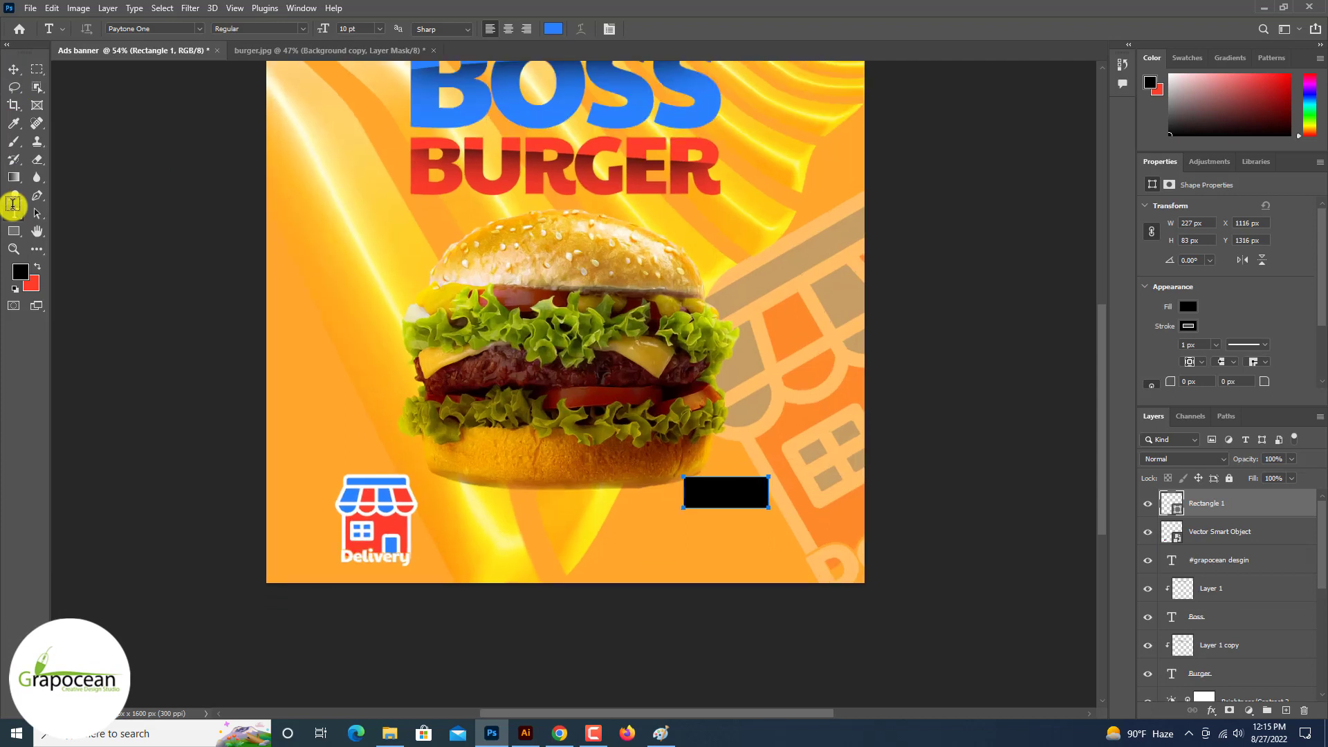
click(1294, 711)
click(727, 562)
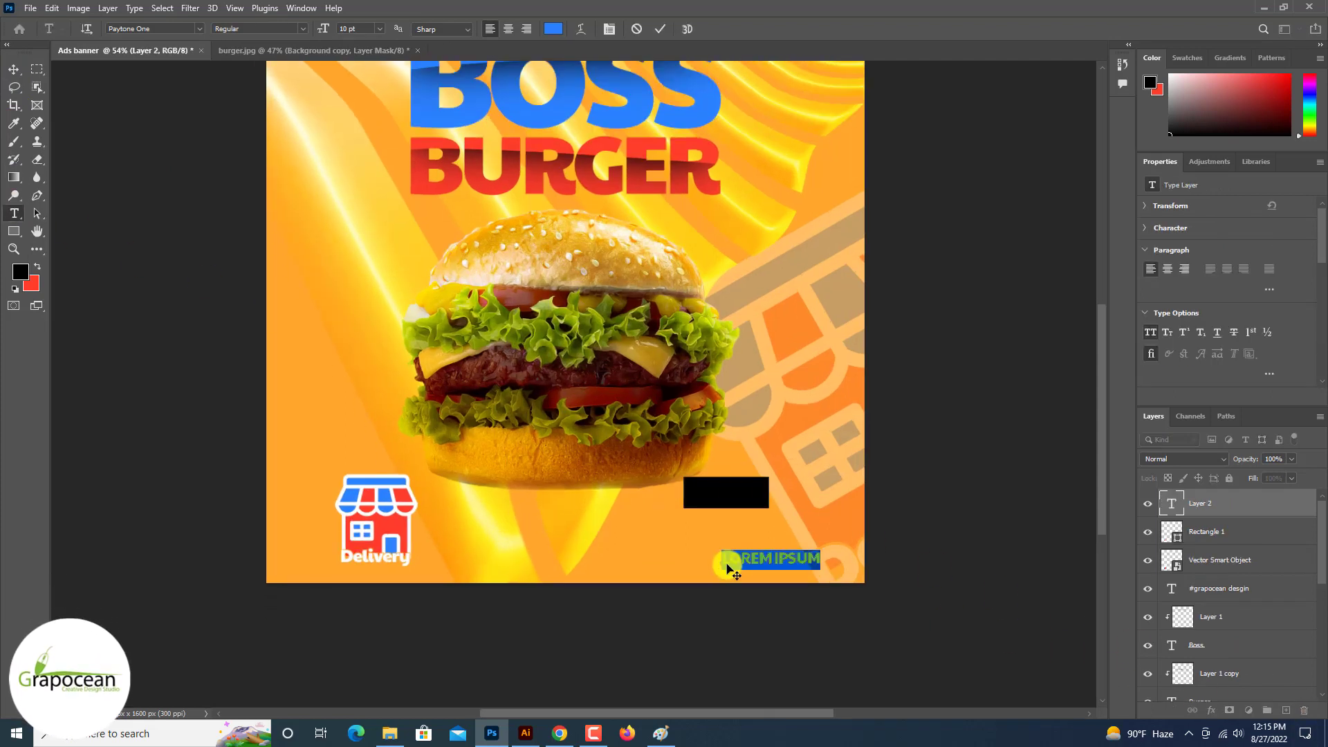
text(PRICE20)
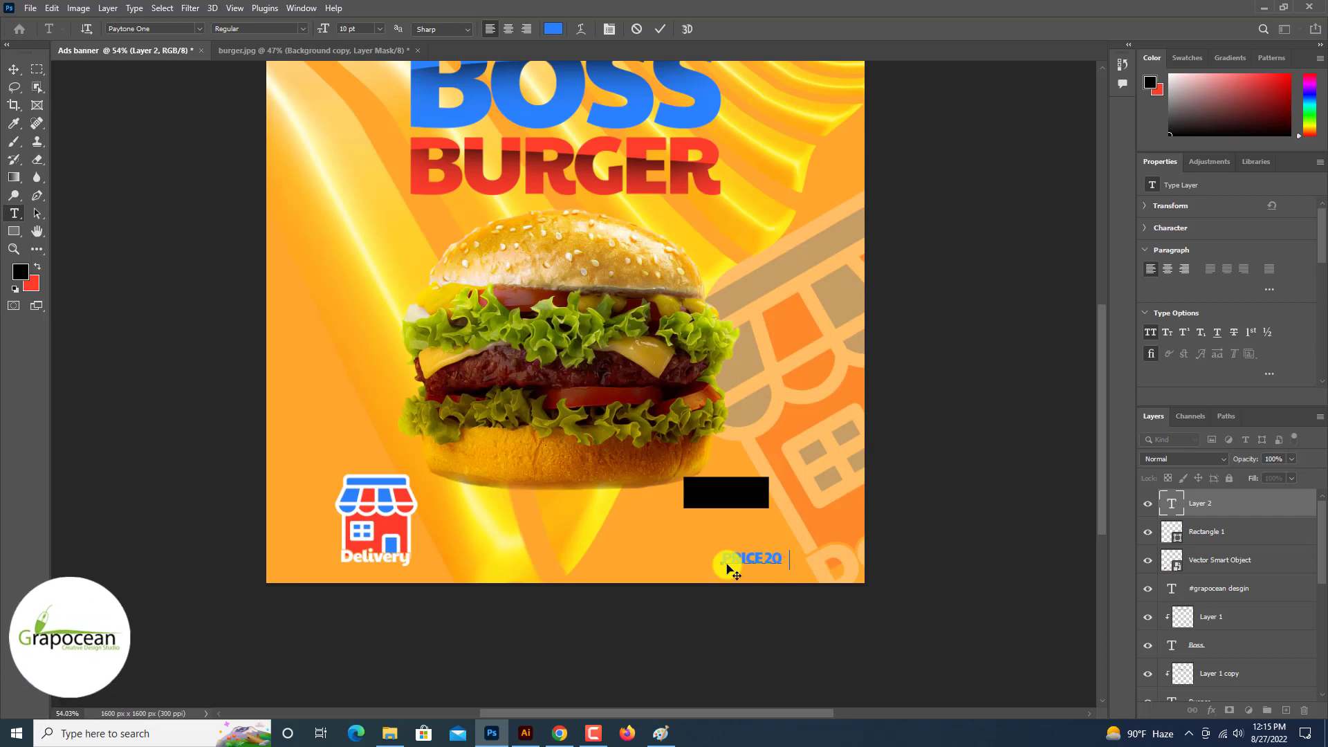
text($)
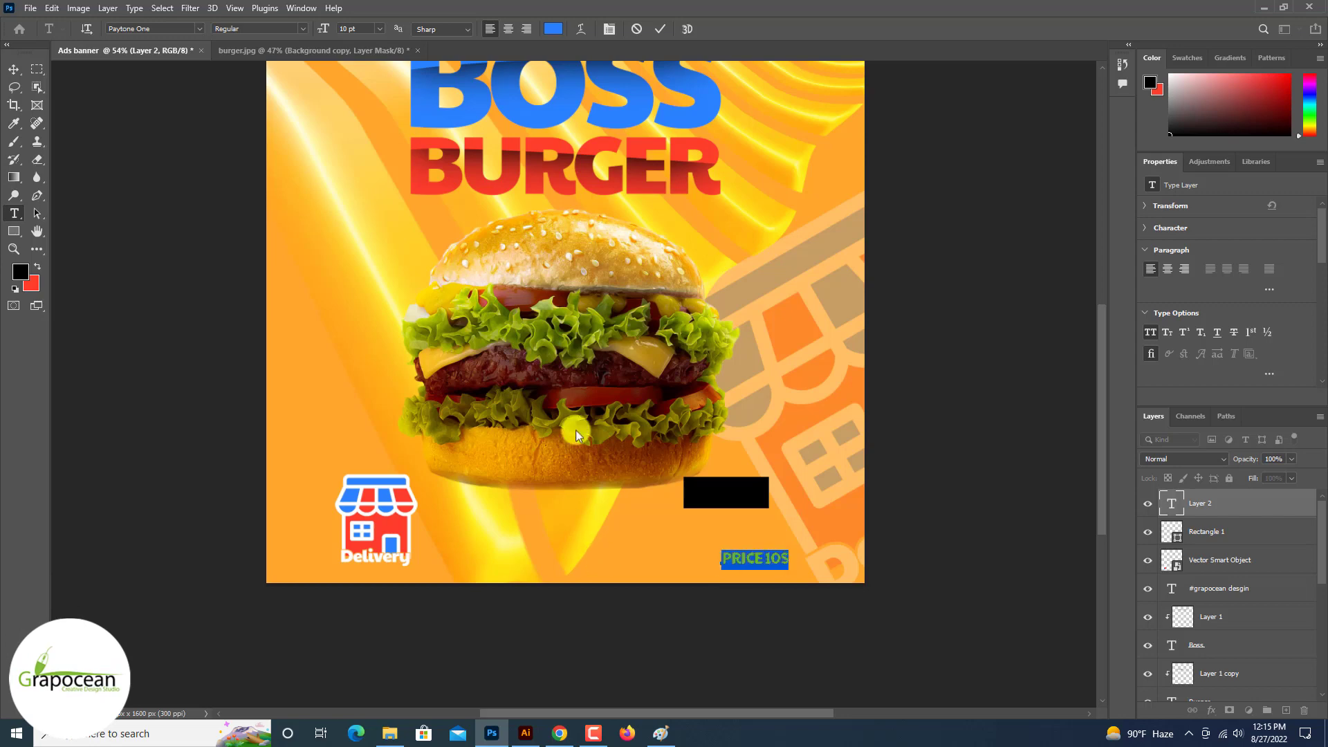
Step: Give the price text a dark colour and commit it
click(554, 29)
click(762, 551)
click(1067, 395)
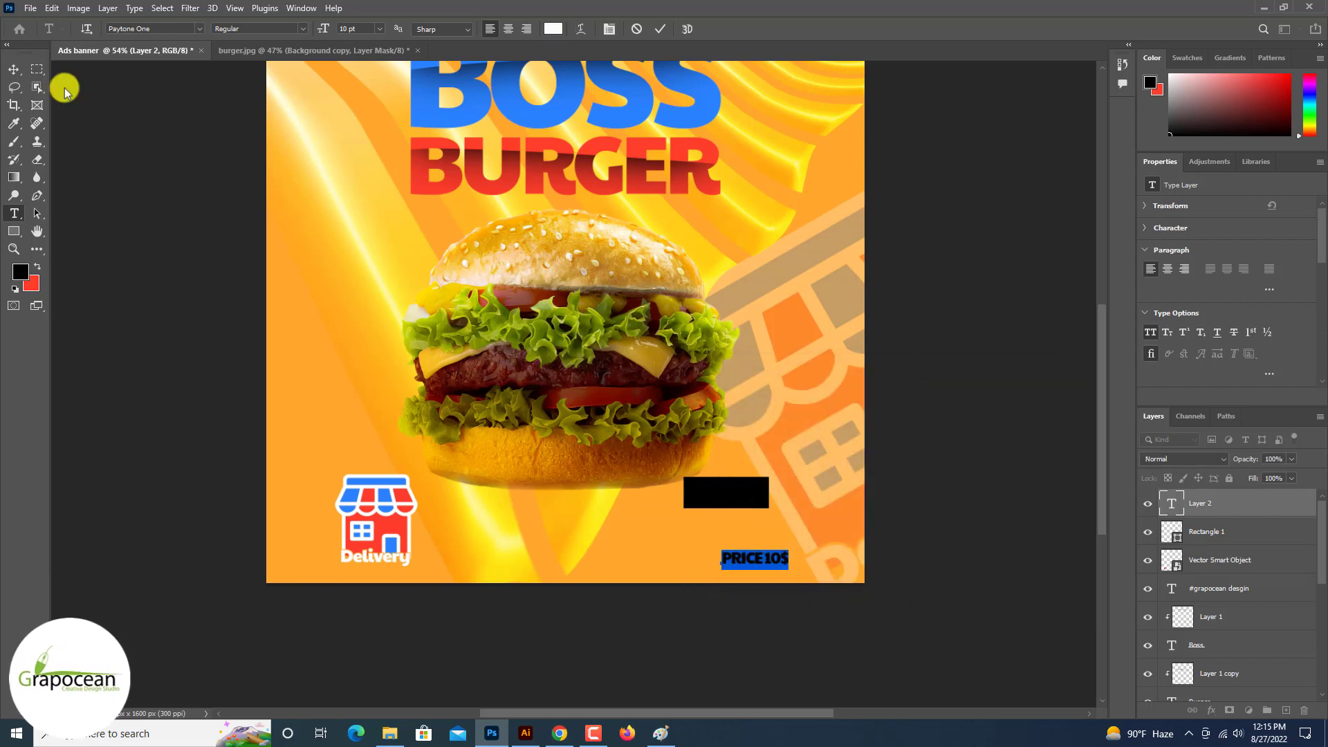
key(ctrl+Return)
key(v)
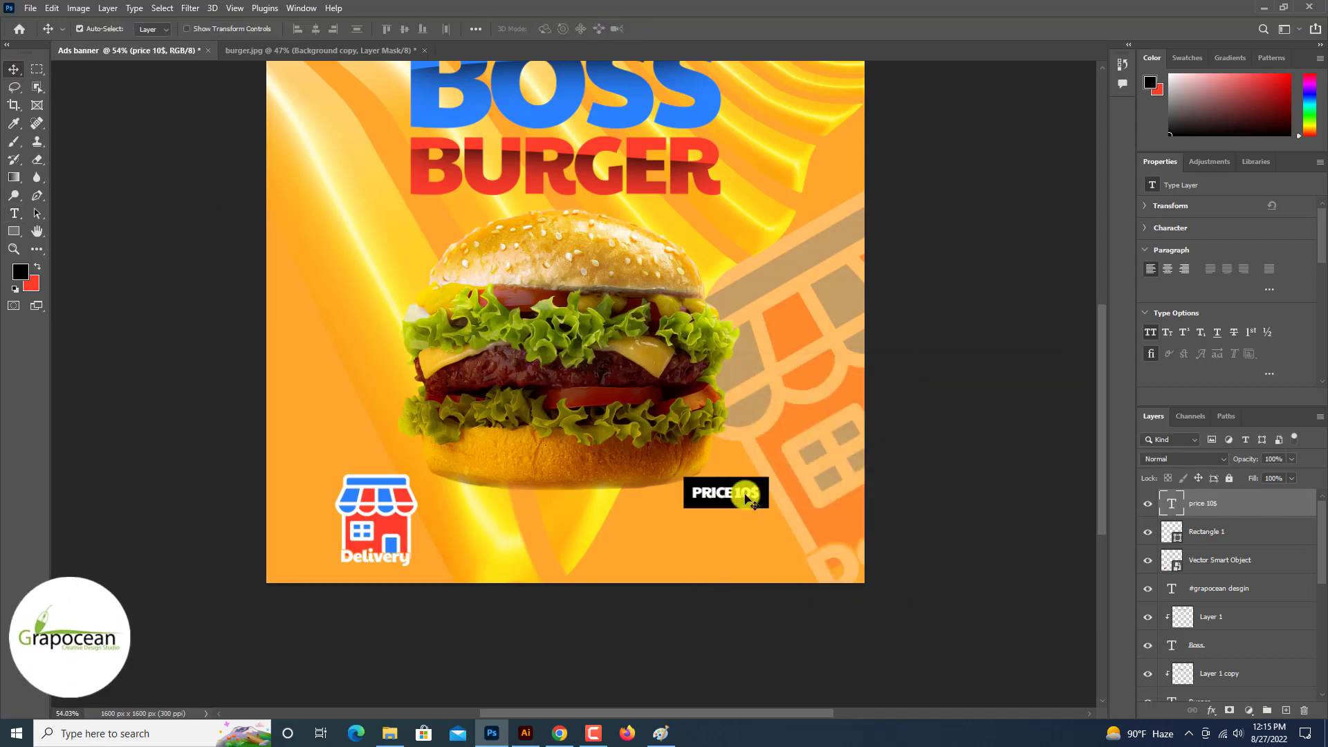
scroll(747, 498, up, 3)
scroll(749, 499, up, 2)
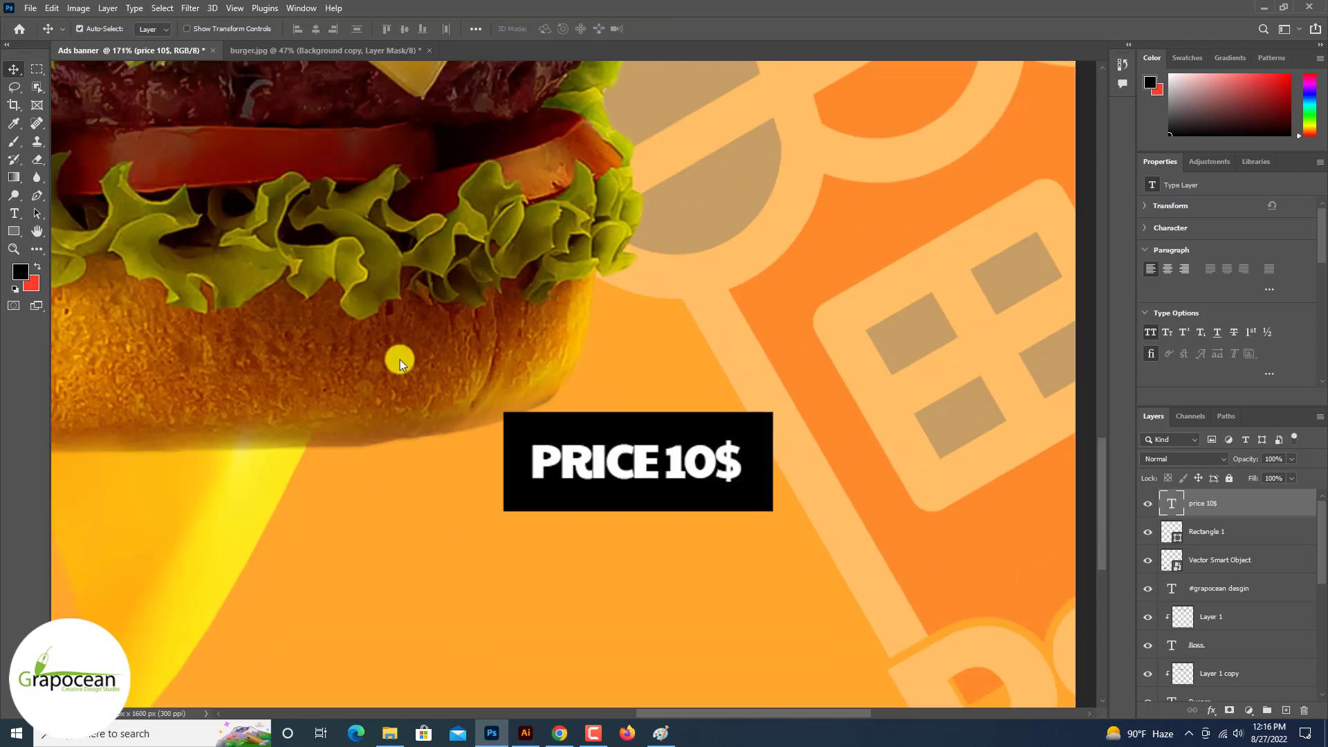
Step: Select the PRICE 10$ text in edit mode, then finish editing
click(14, 213)
drag(531, 462, 863, 477)
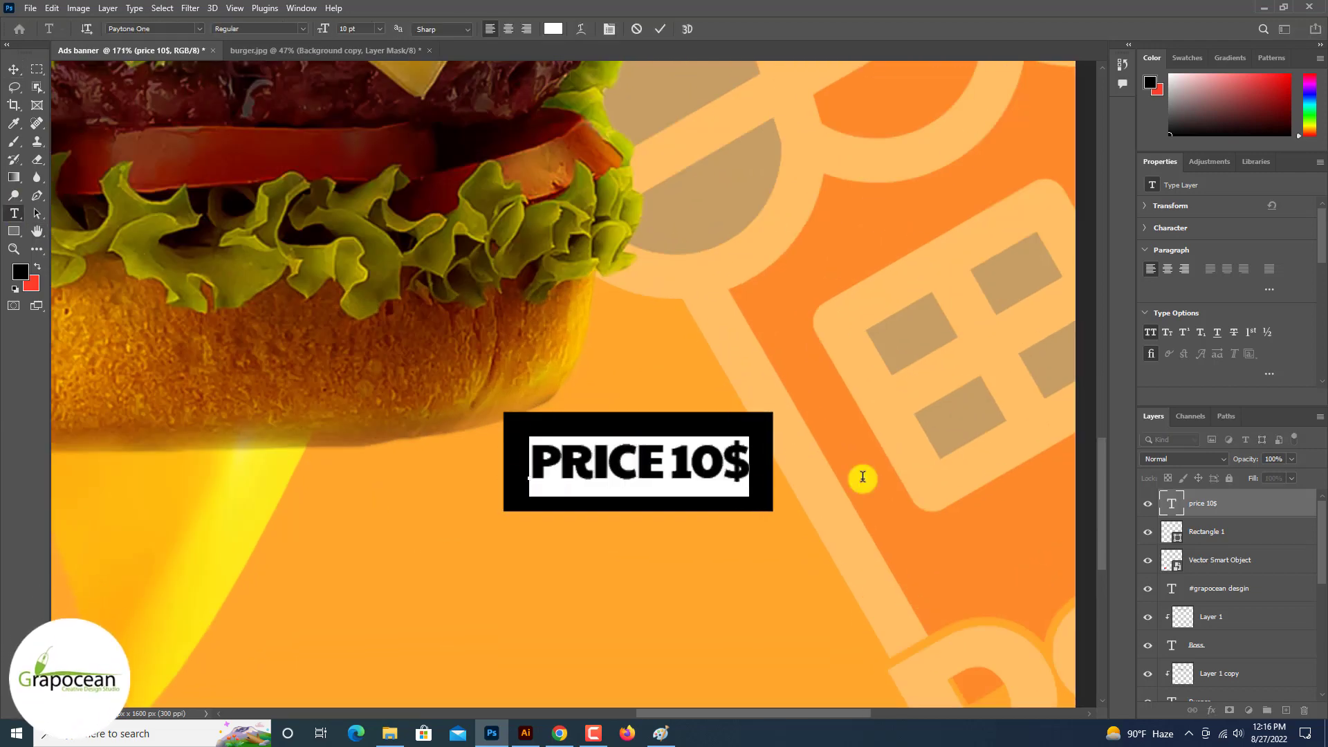
click(13, 72)
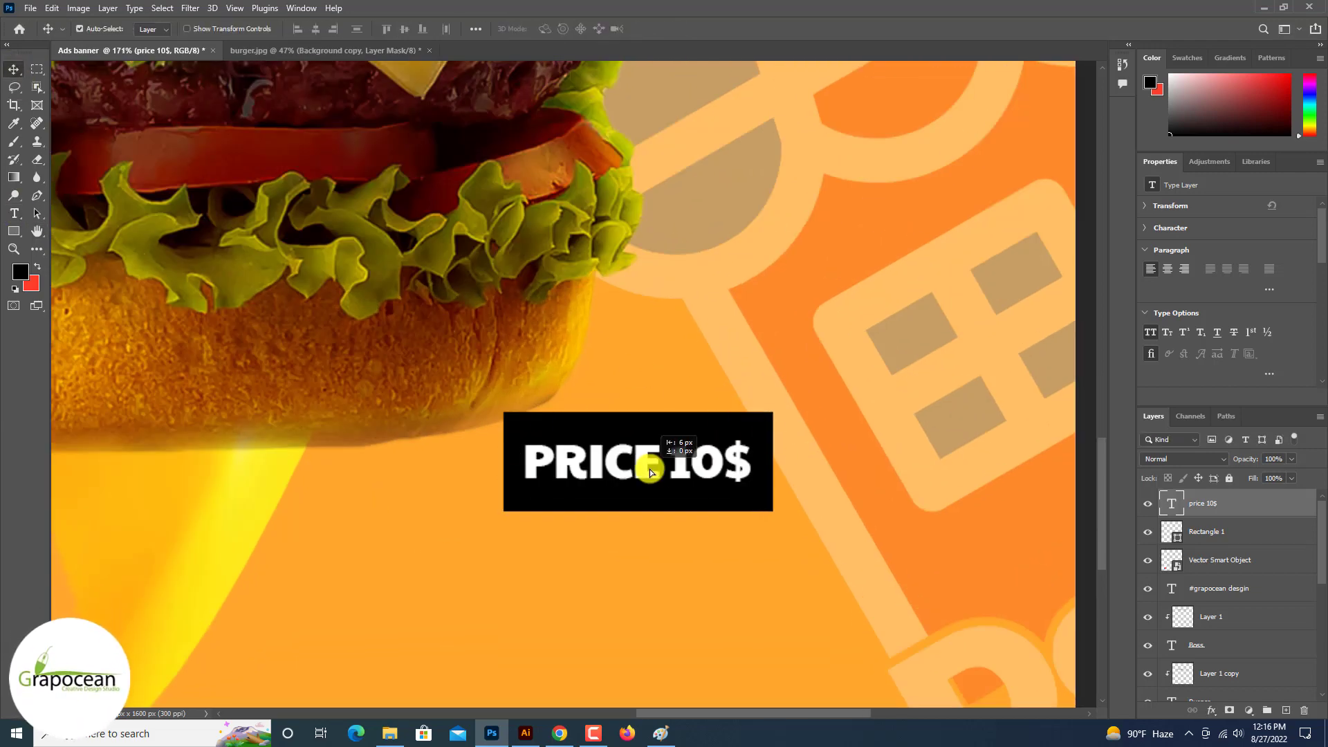
scroll(649, 467, down, 3)
scroll(650, 473, up, 2)
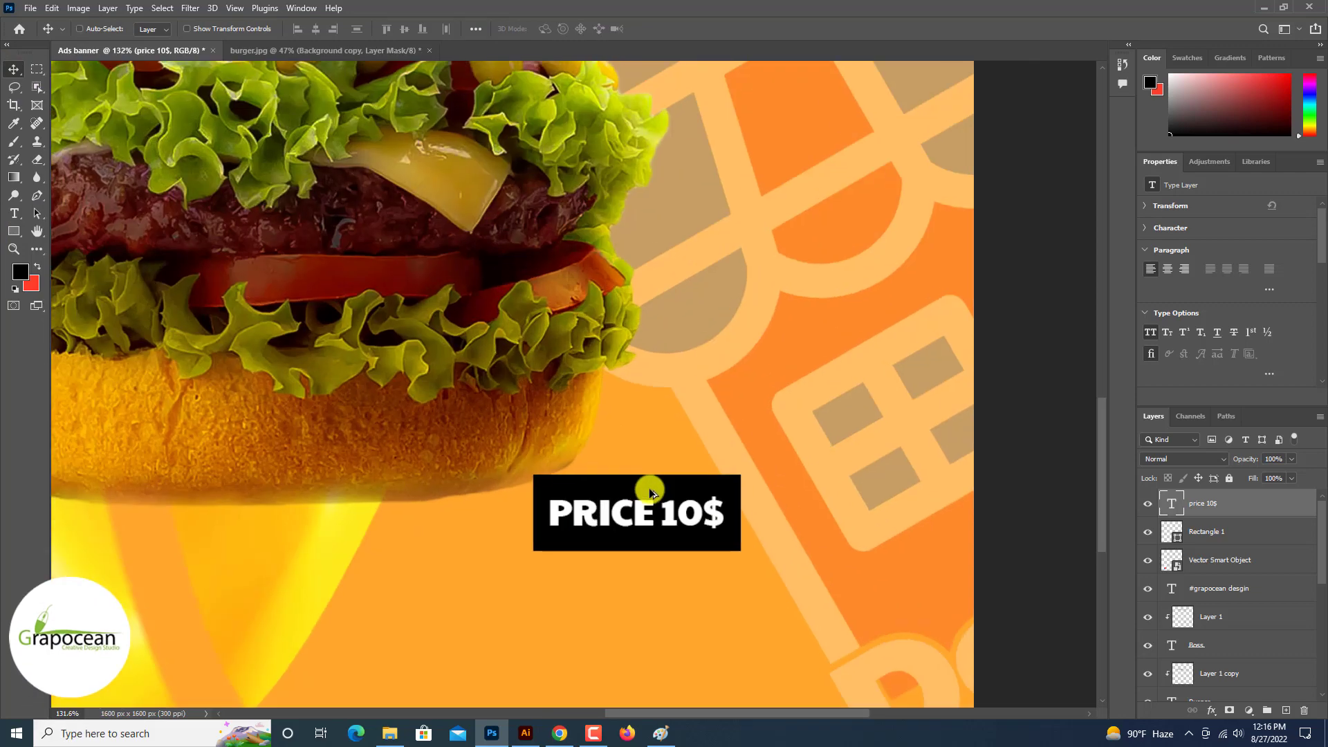
scroll(648, 487, up, 1)
Step: Reduce the black rectangle's height to fit snugly around the price text
click(646, 498)
key(ctrl+t)
drag(611, 480, 610, 488)
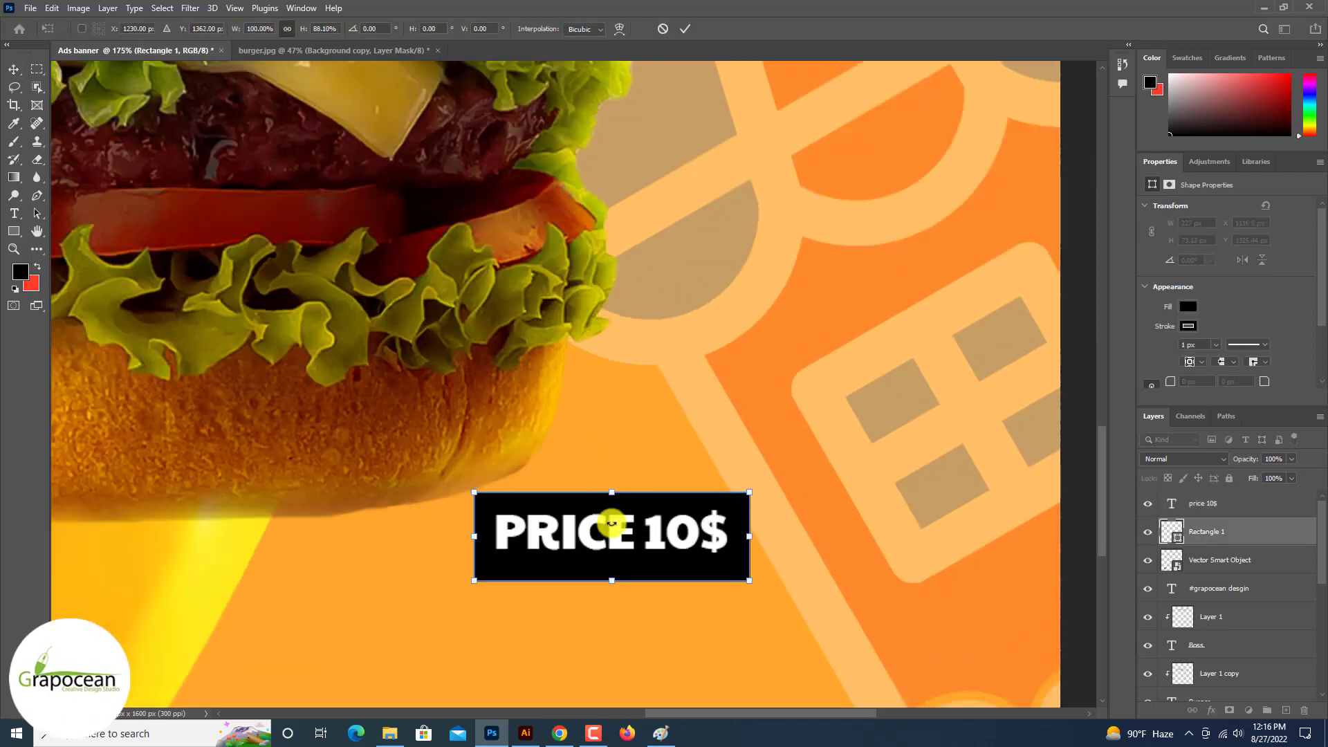
drag(612, 579, 609, 572)
click(685, 29)
scroll(683, 28, down, 3)
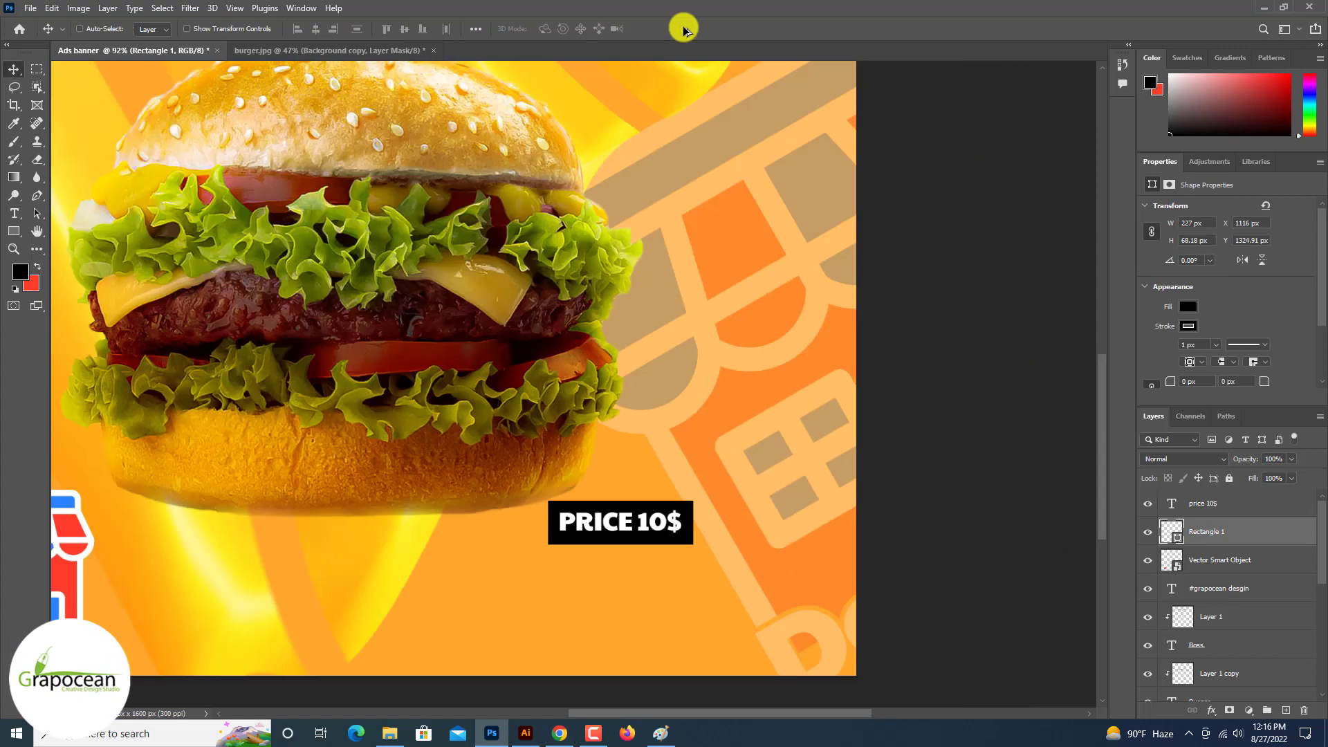
scroll(685, 28, down, 2)
scroll(715, 527, up, 4)
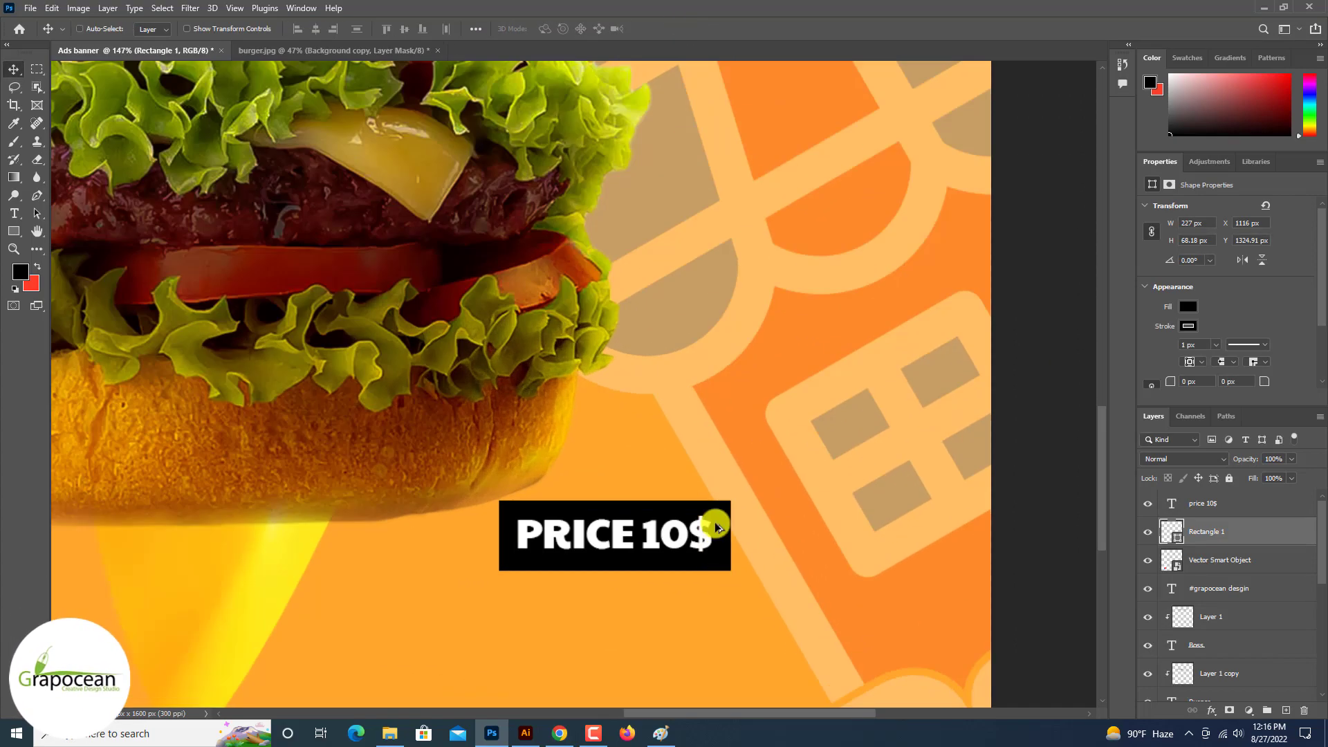
Step: Select the PRICE 10$ text with its rectangle and drag both up and right
shift+click(695, 547)
drag(713, 535, 804, 466)
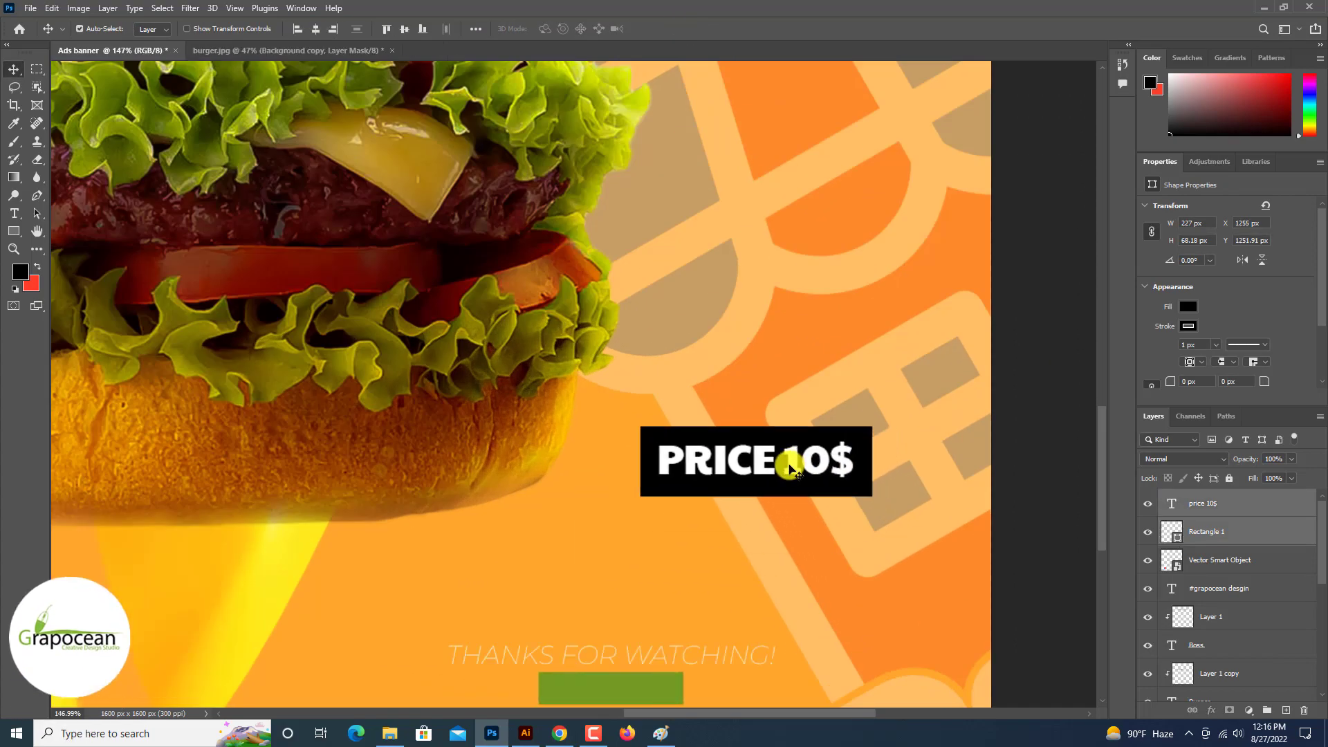
scroll(788, 464, up, 2)
click(14, 210)
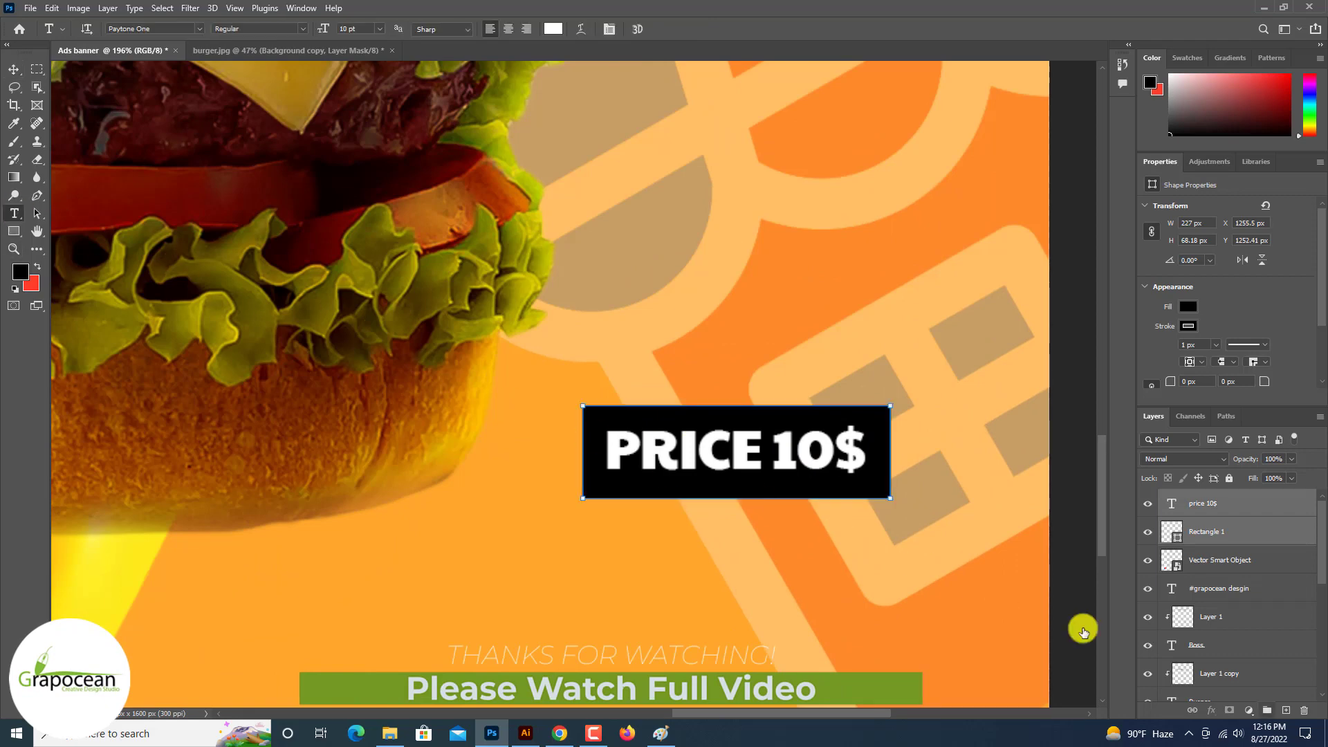
Step: Add black 'PRICE-5$' text and position it just above the price tag
click(626, 356)
text(P)
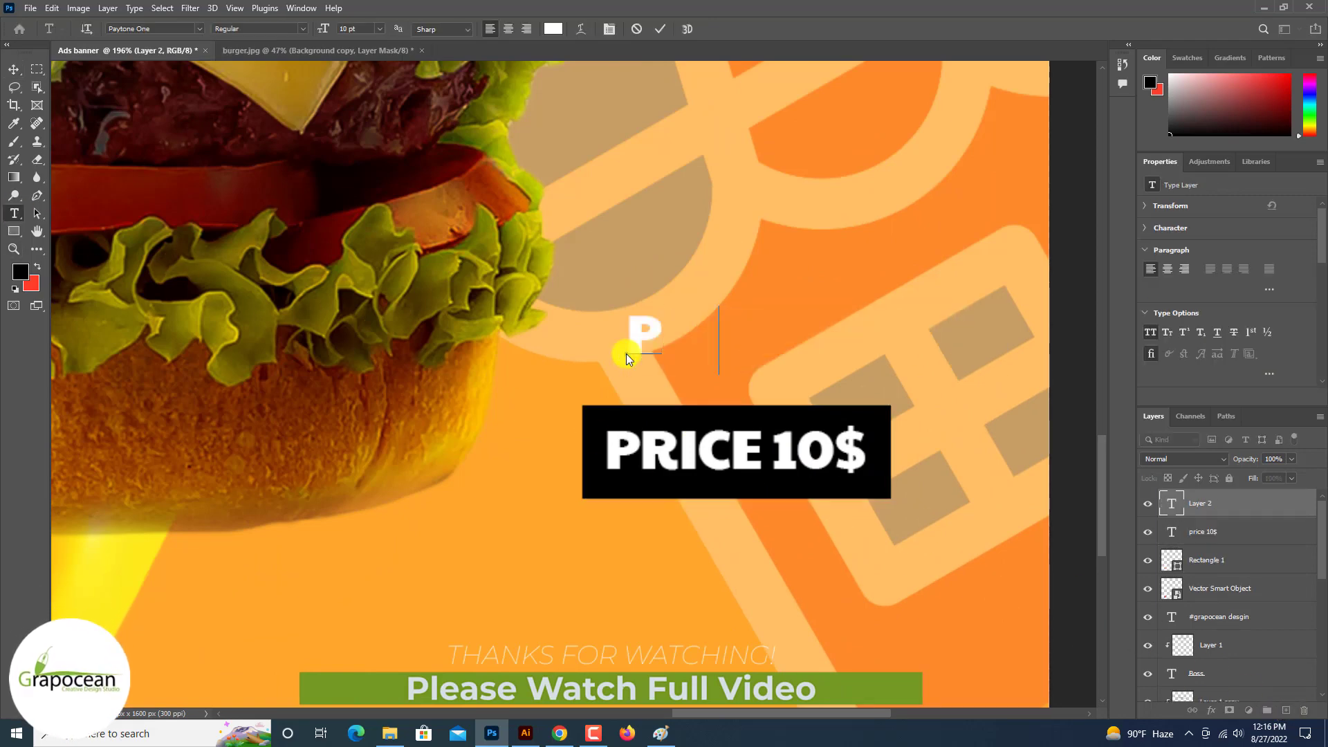
text(RICE-)
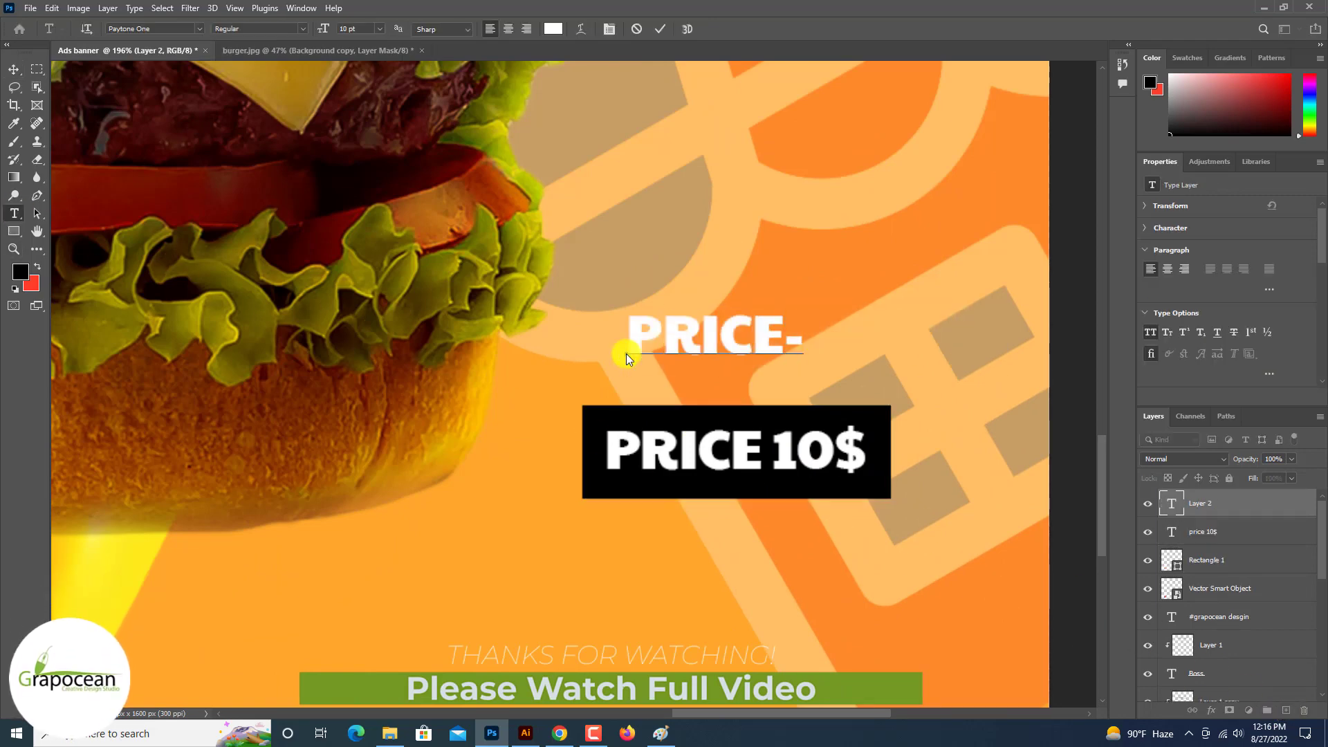
text(5)
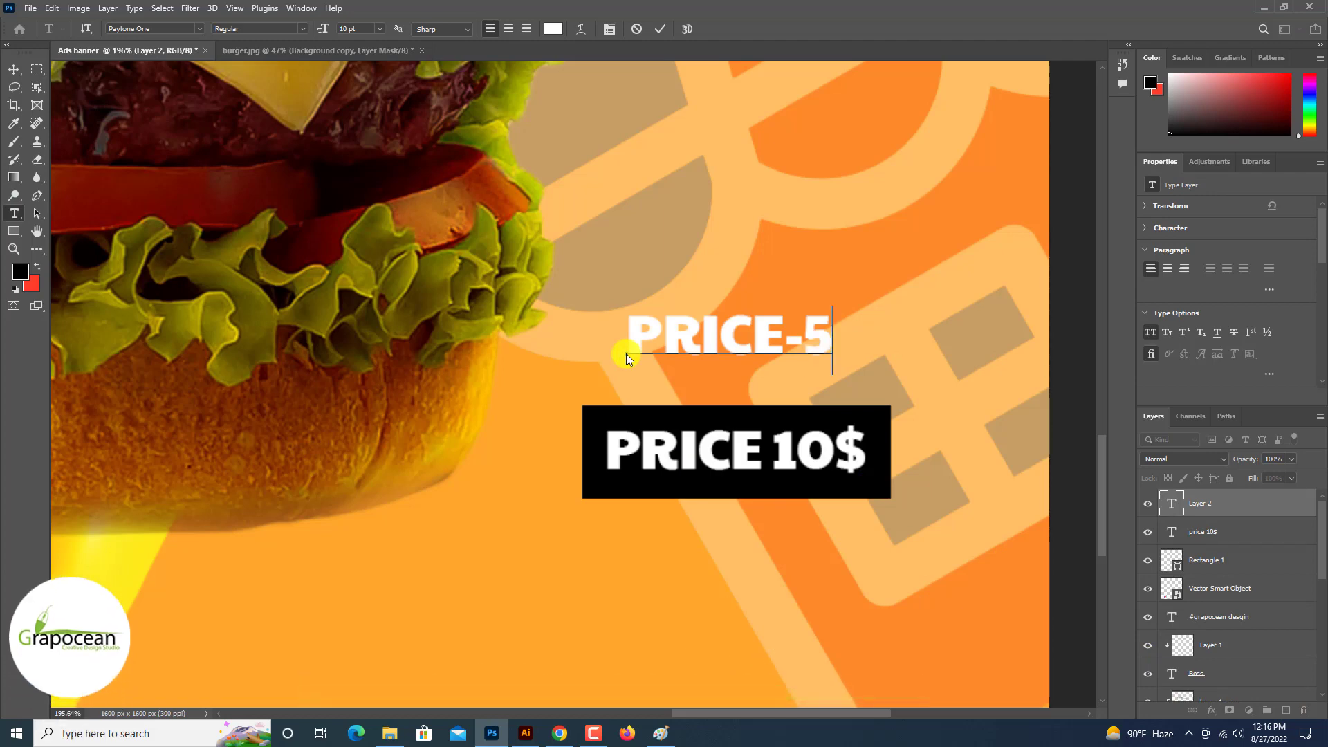
text($)
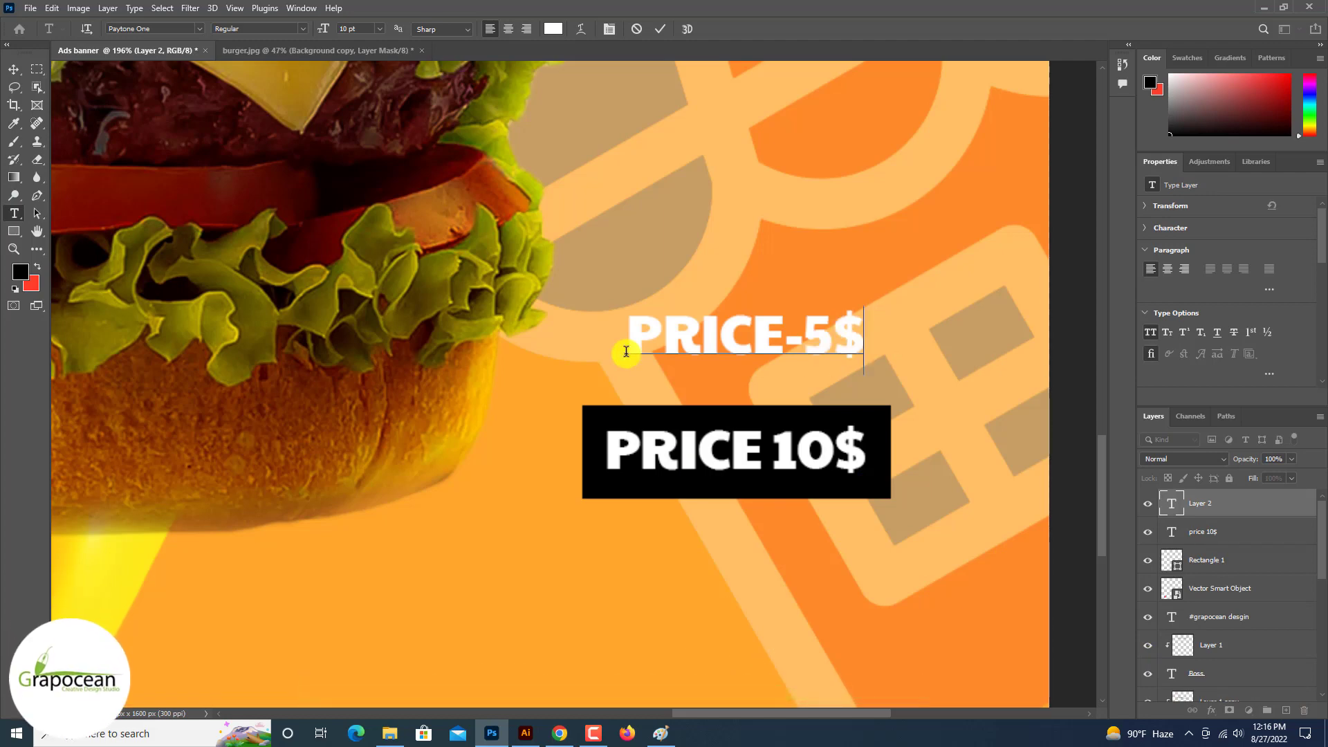
drag(868, 336, 619, 332)
click(553, 29)
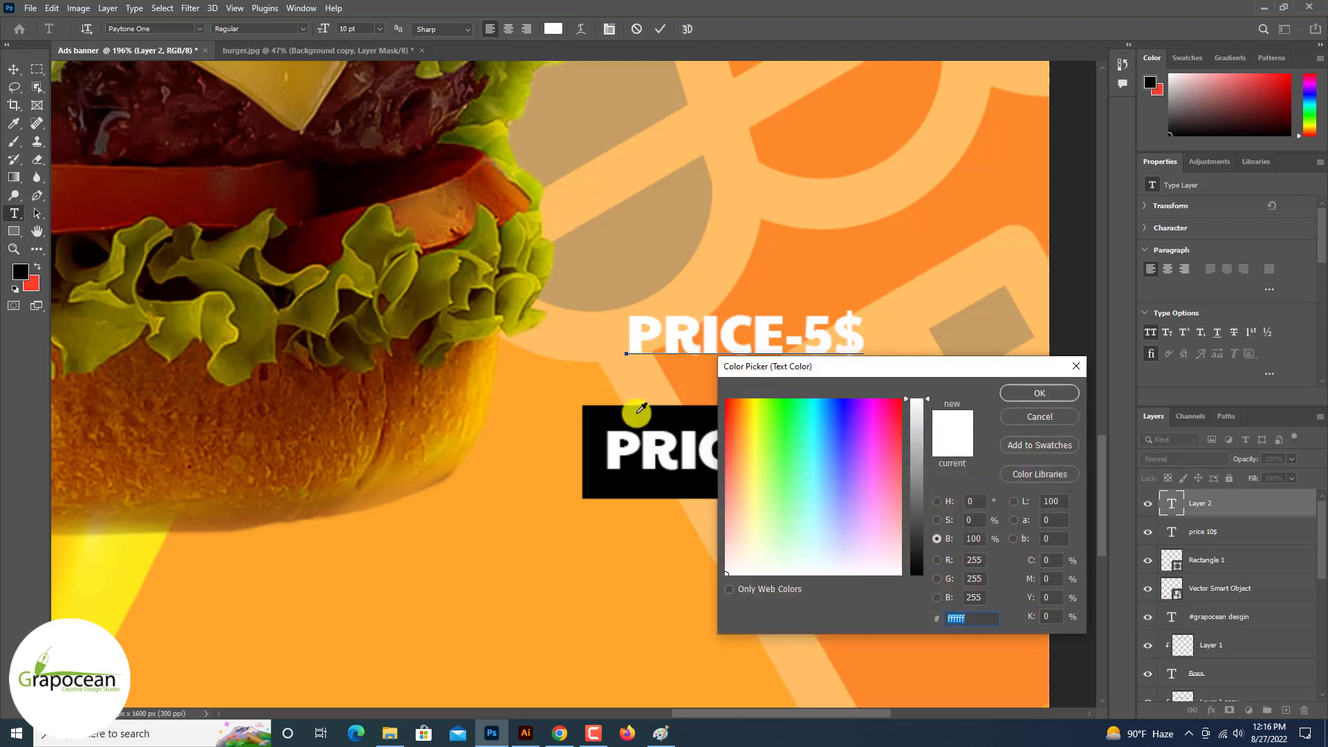
click(638, 412)
click(1040, 393)
click(13, 69)
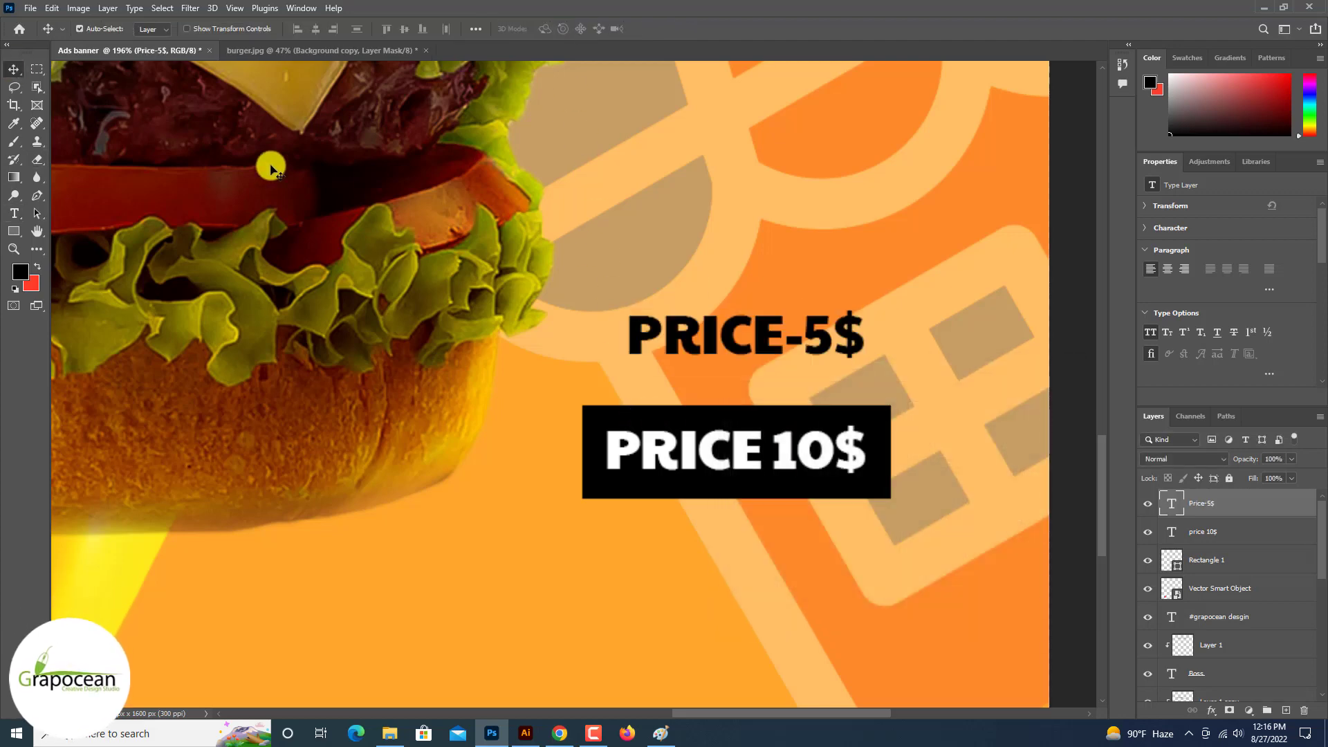
drag(719, 340, 705, 368)
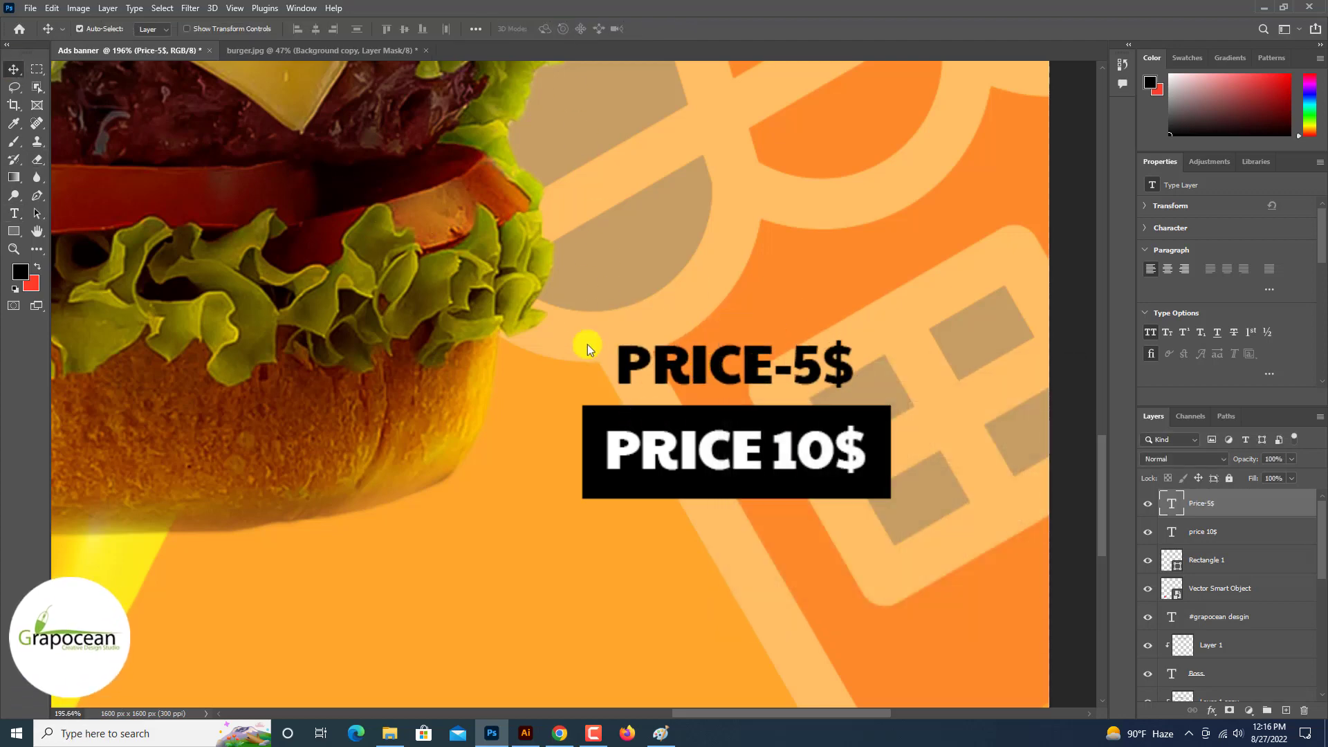
Step: Draw a thin horizontal line through the middle of PRICE-5$ as a strikethrough
click(14, 232)
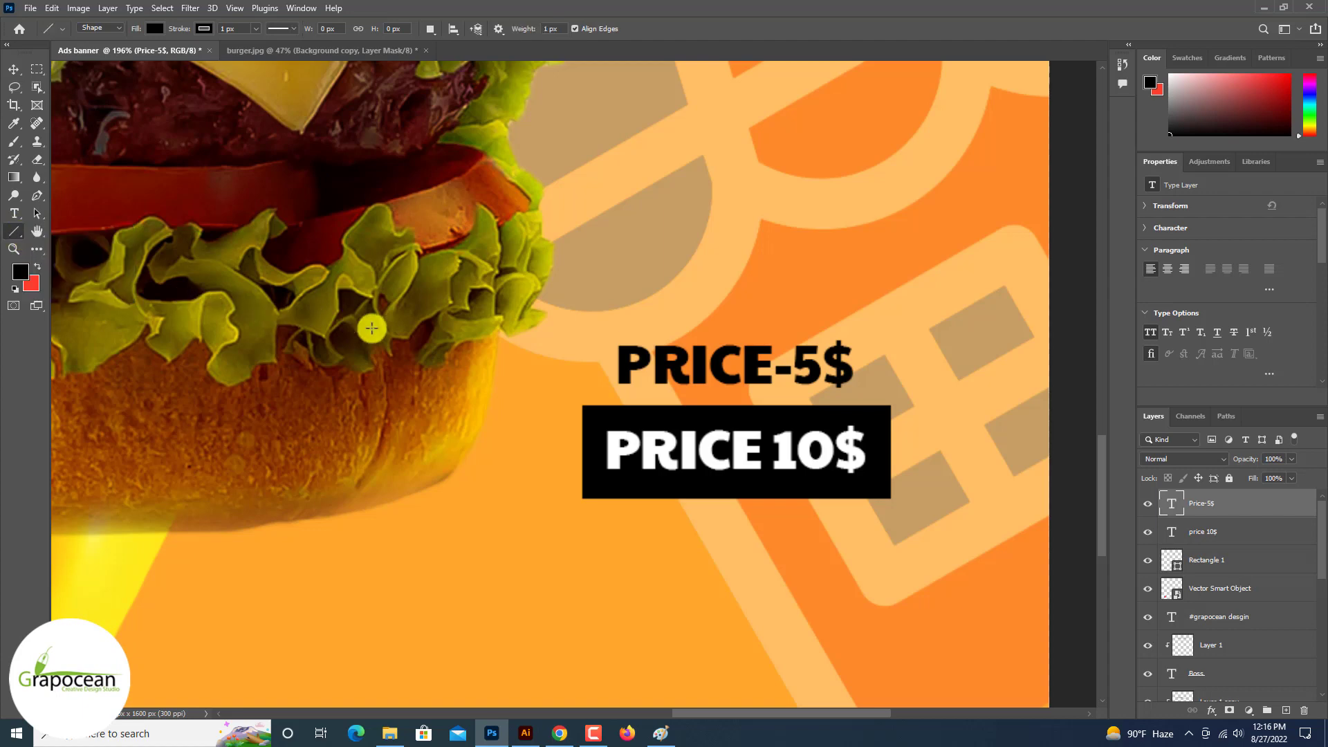
drag(585, 361, 883, 379)
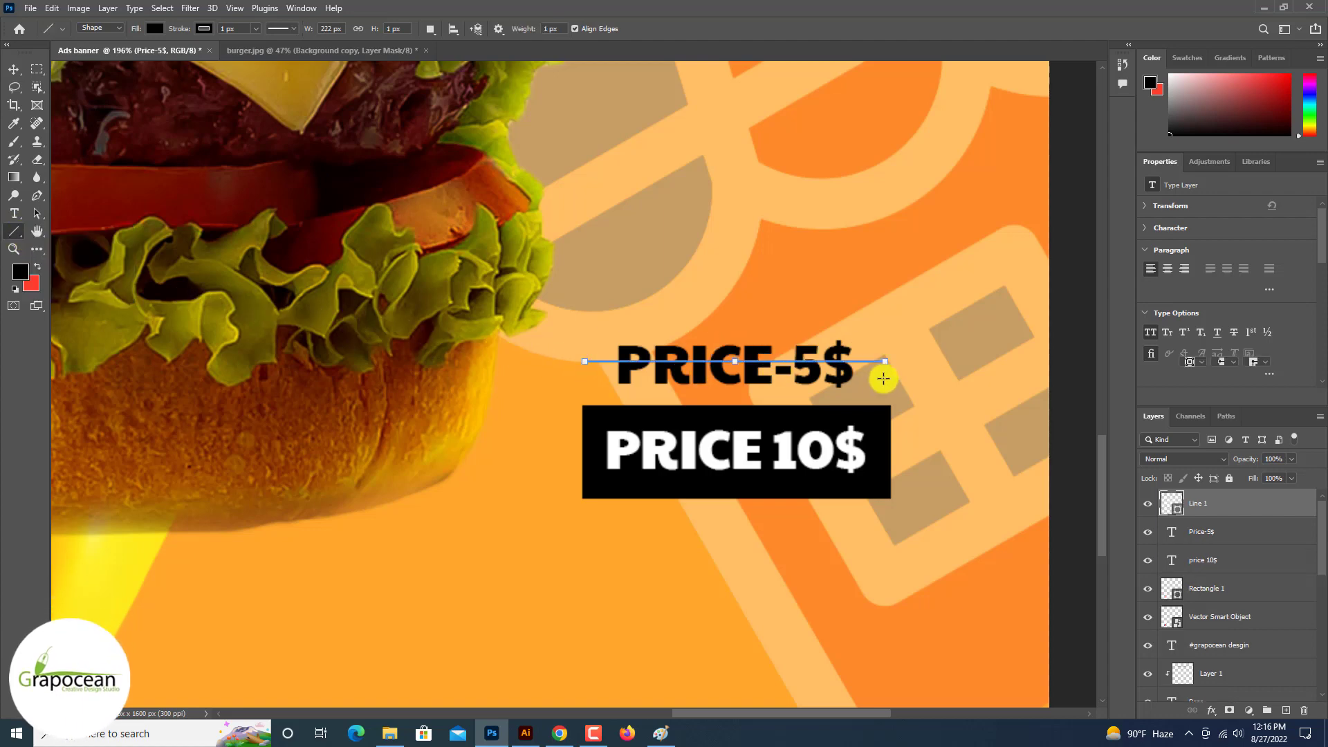
click(14, 69)
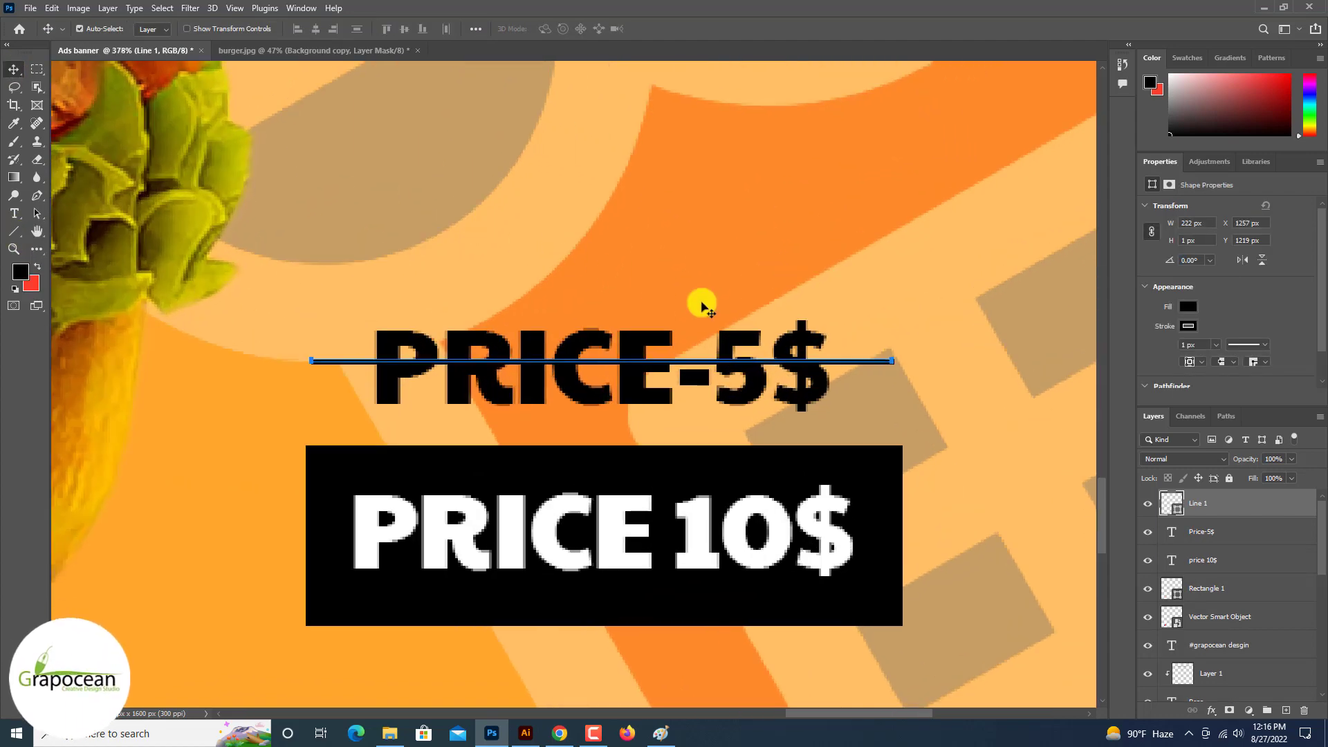
drag(868, 370, 870, 372)
key(ctrl+0)
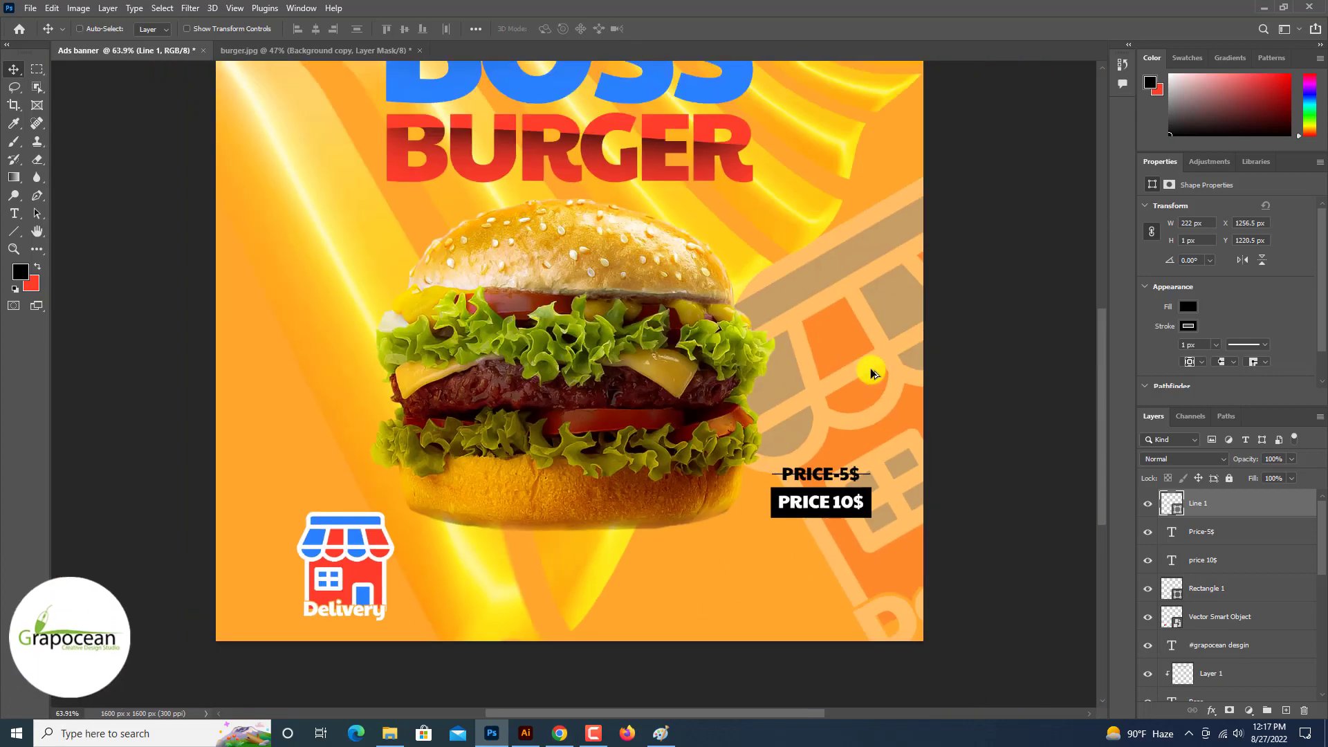
scroll(870, 368, up, 5)
click(14, 214)
Step: Change the PRICE-5$ text's font to Poppins
drag(668, 436, 871, 443)
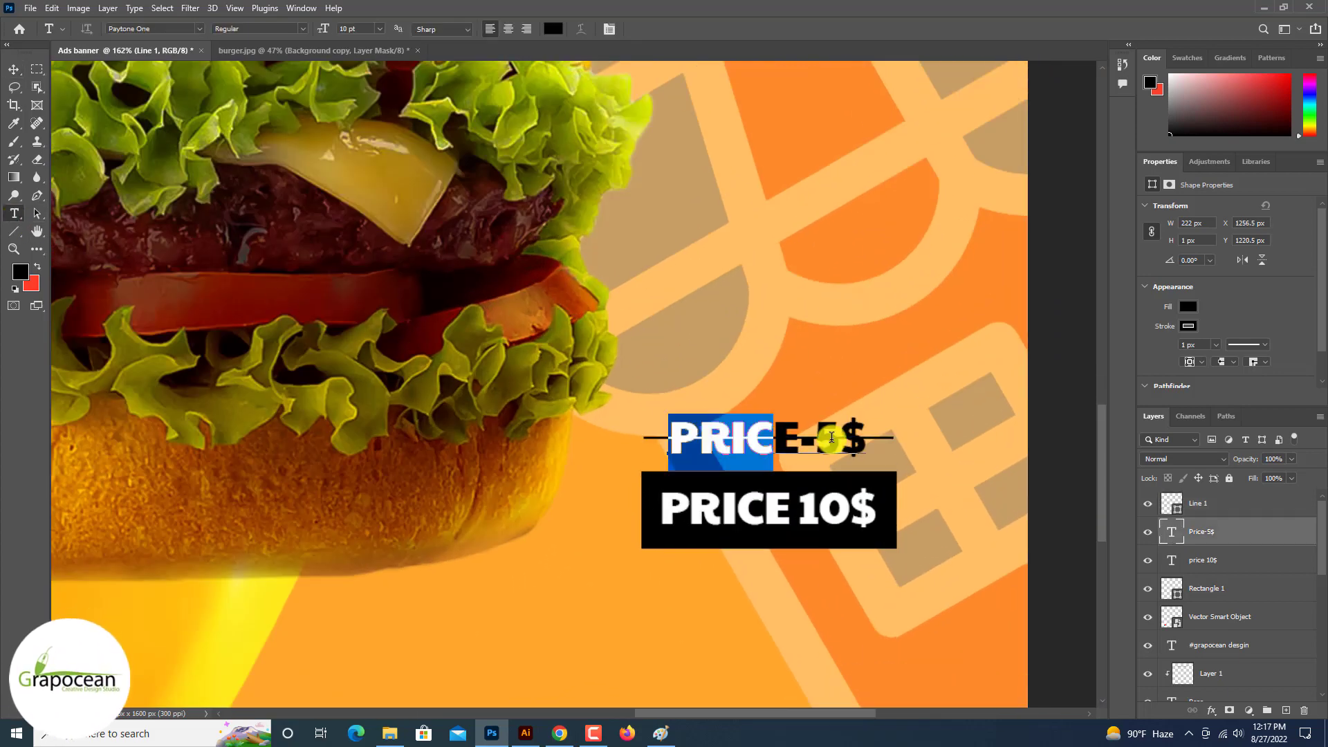
click(198, 28)
key(Down)
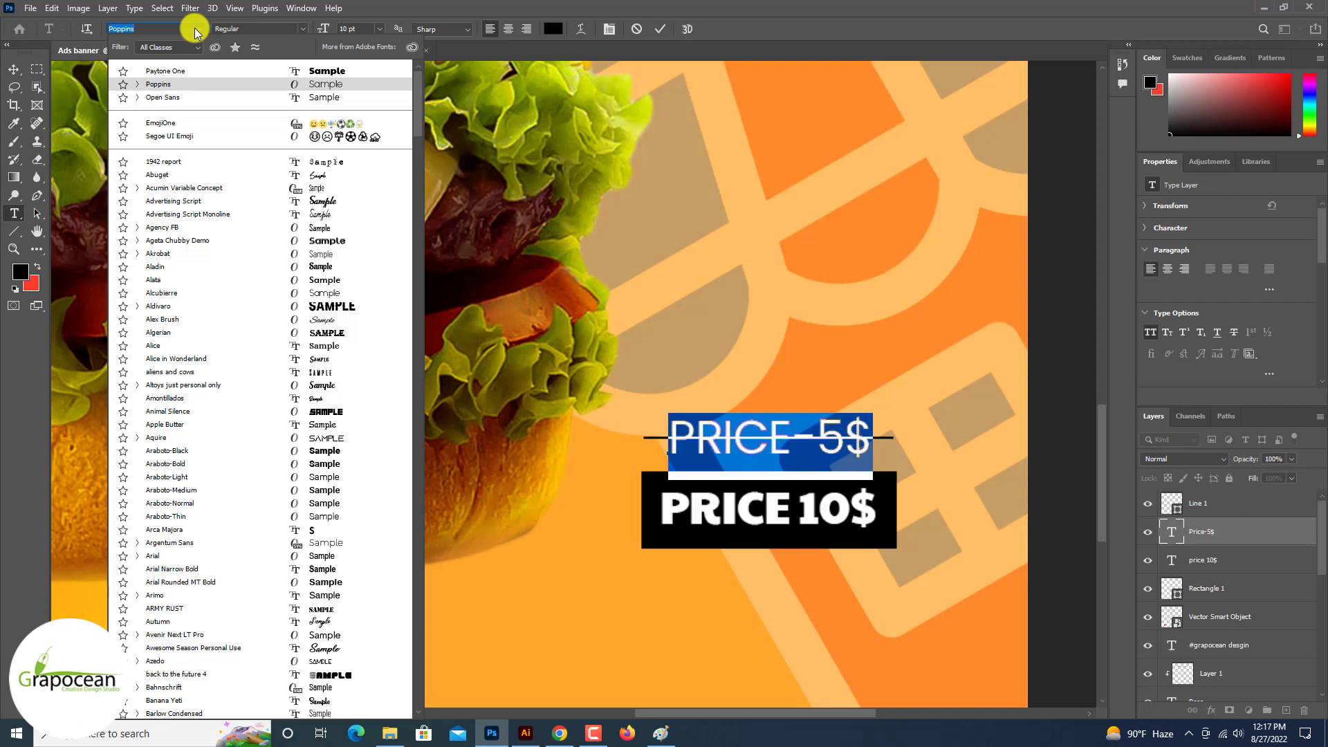
key(Down)
key(Down)
key(Down)
key(Down)
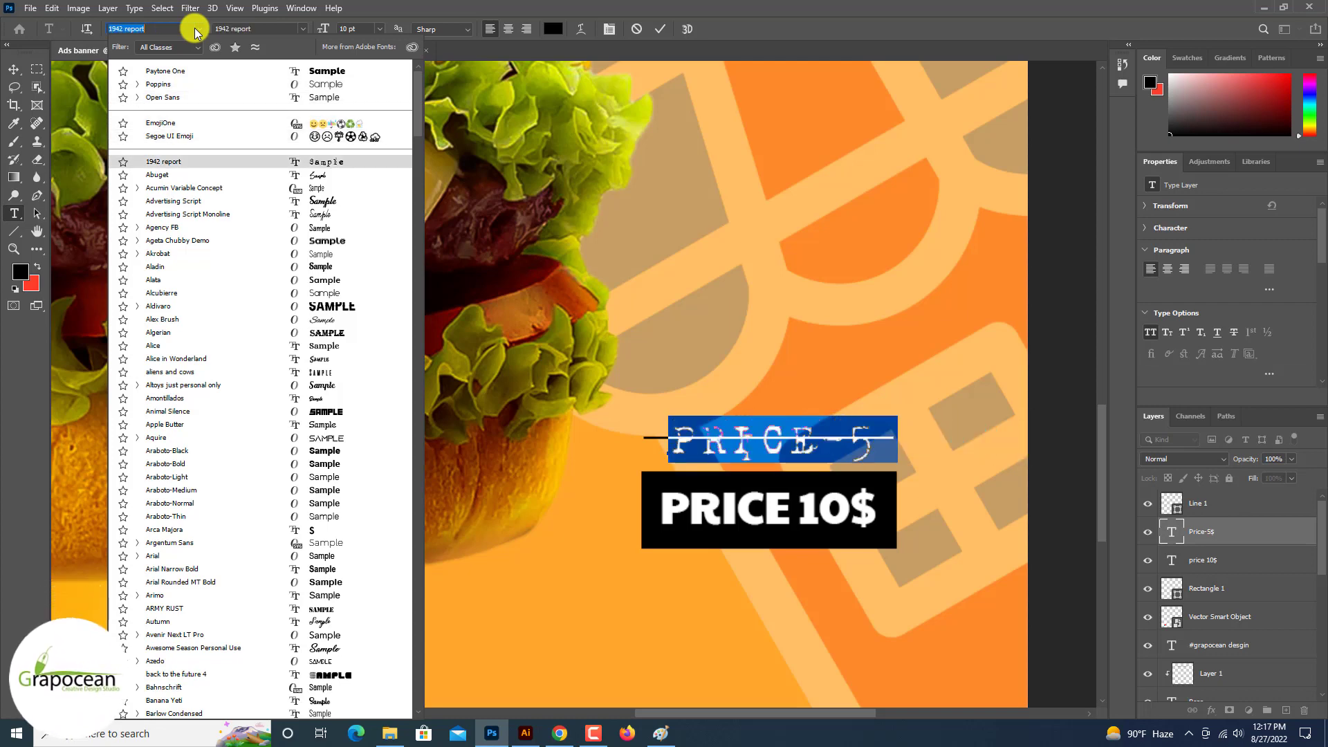
key(Down)
click(267, 84)
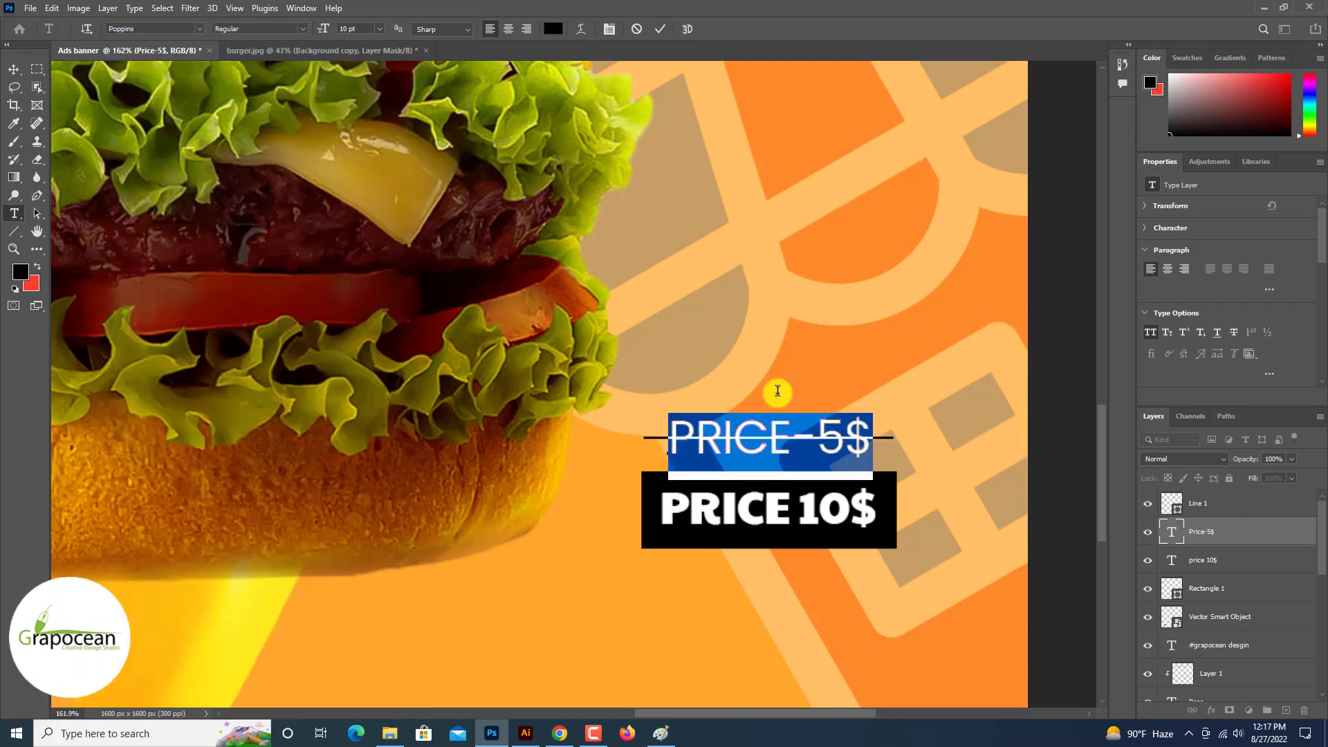
Step: Make the dollar sign superscript and change the price to PRICE-15$
drag(843, 437, 873, 437)
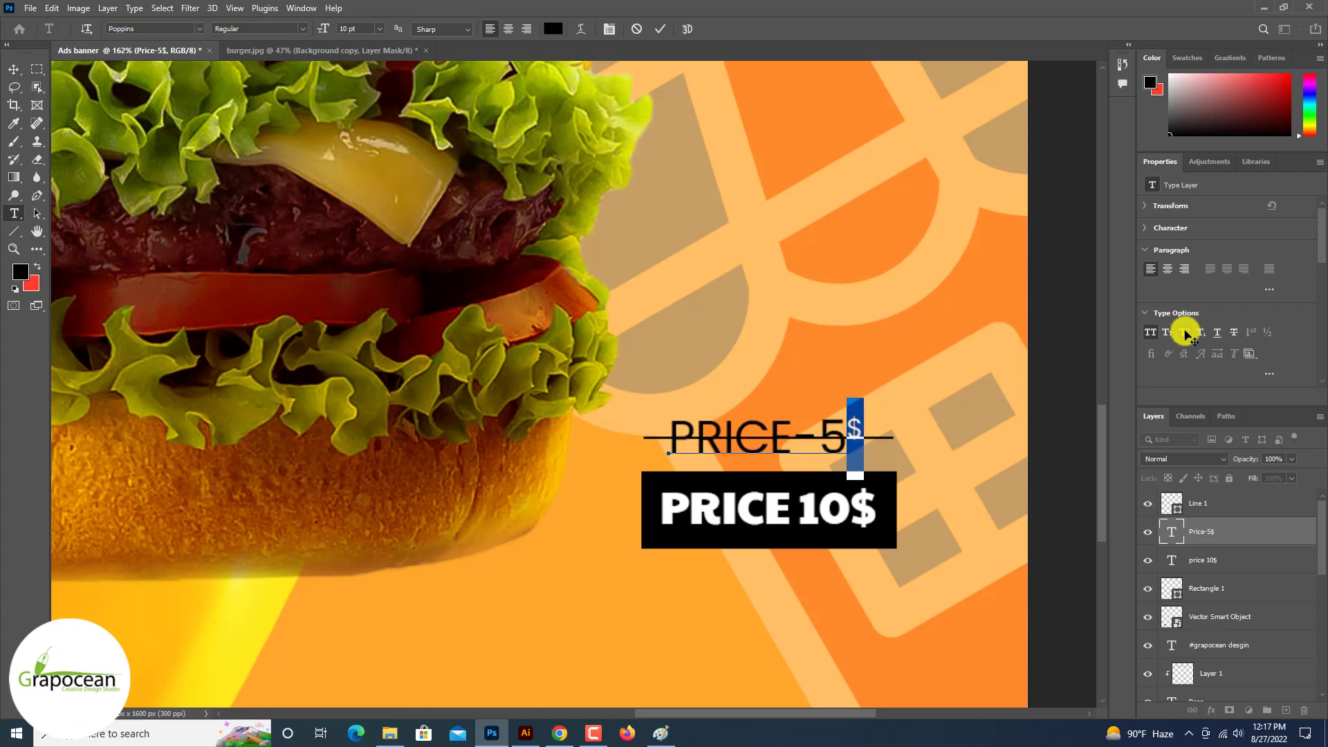
click(17, 70)
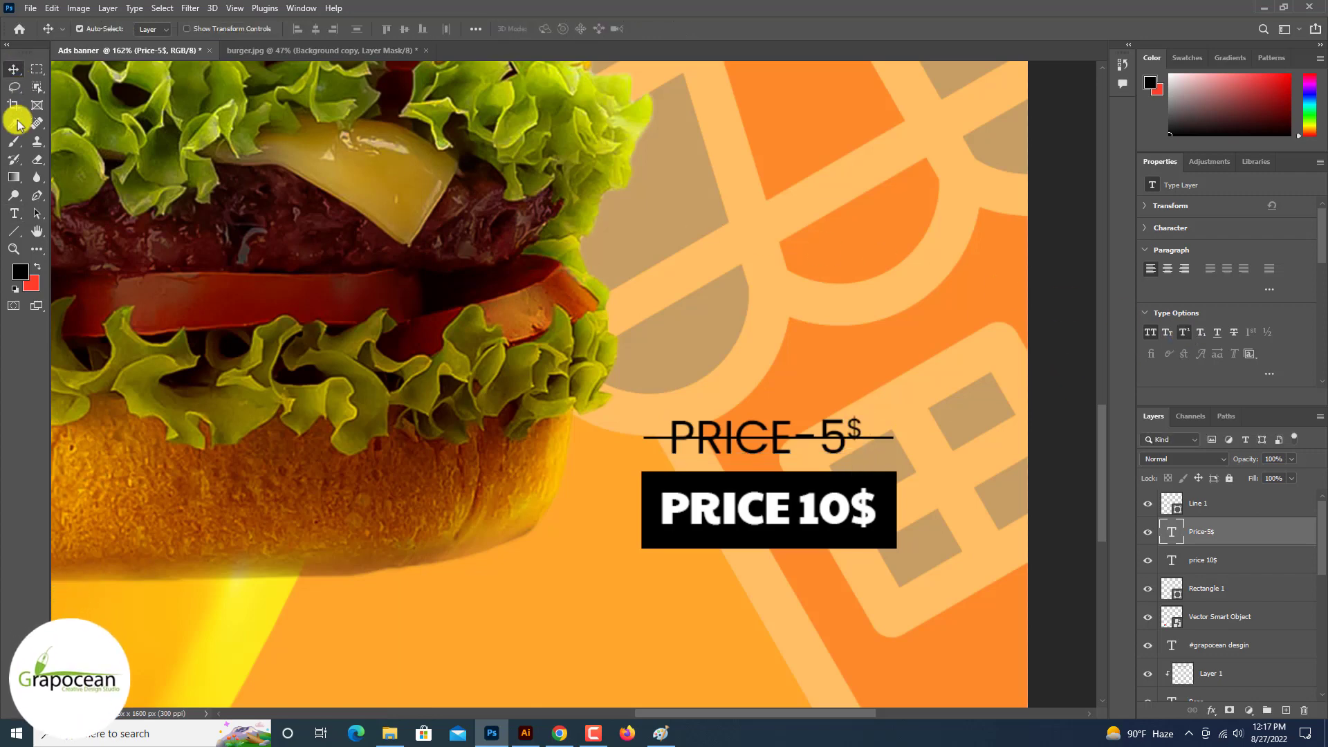
click(823, 429)
text(1)
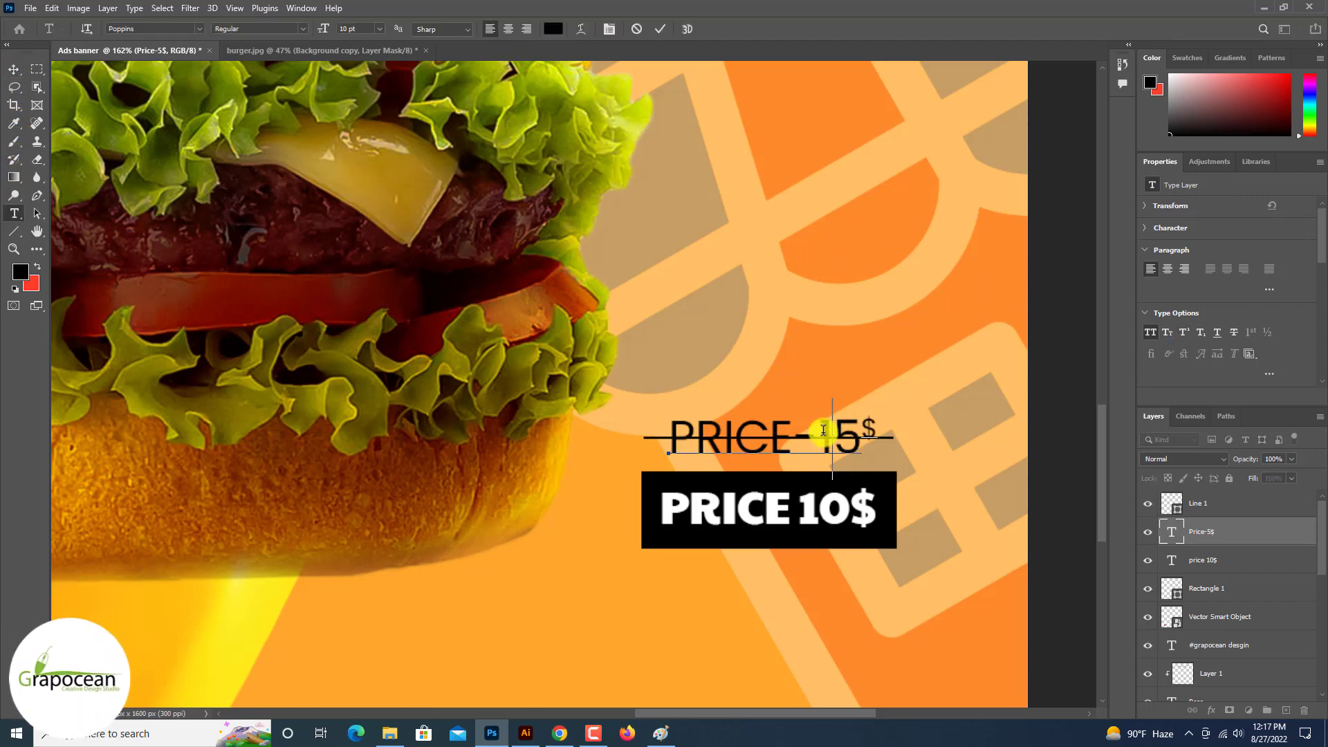
click(13, 76)
Step: Set the PRICE-15 text to Poppins SemiBold weight
key(ctrl+0)
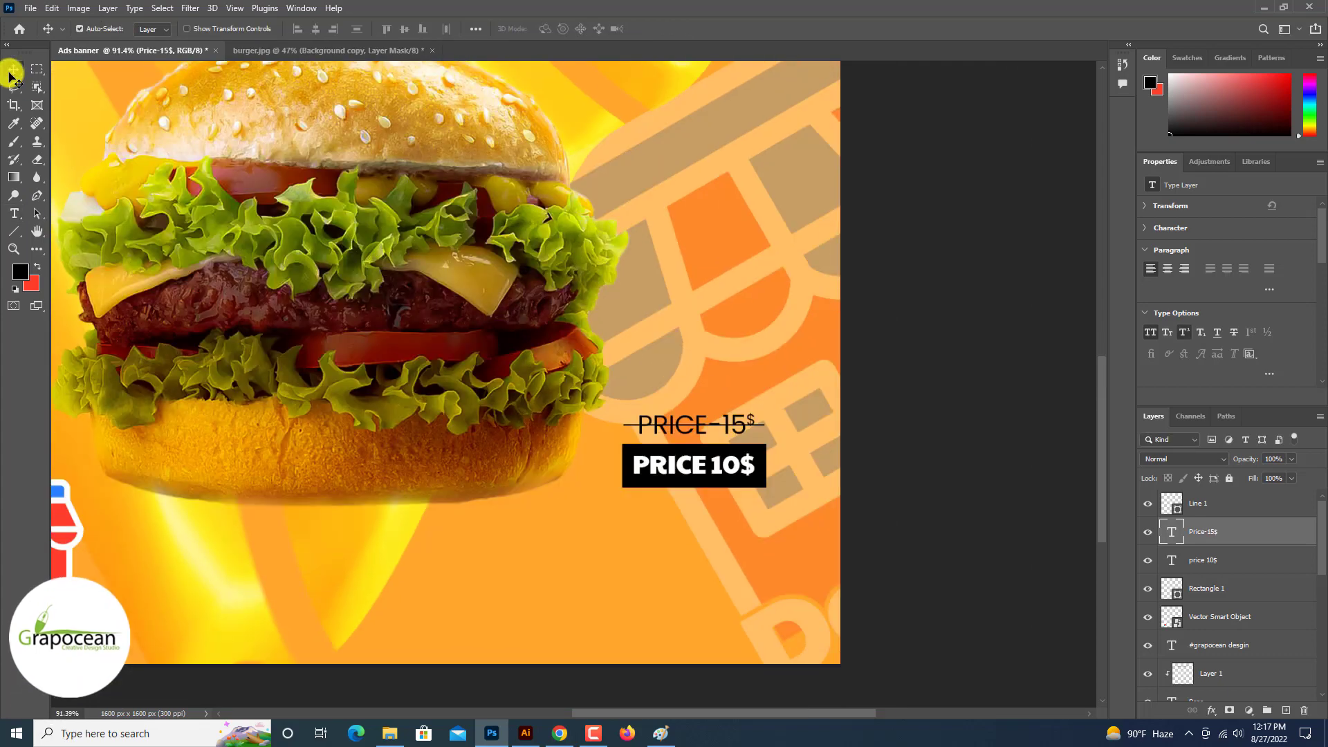
key(ctrl+plus)
key(ctrl+plus)
drag(407, 363, 712, 363)
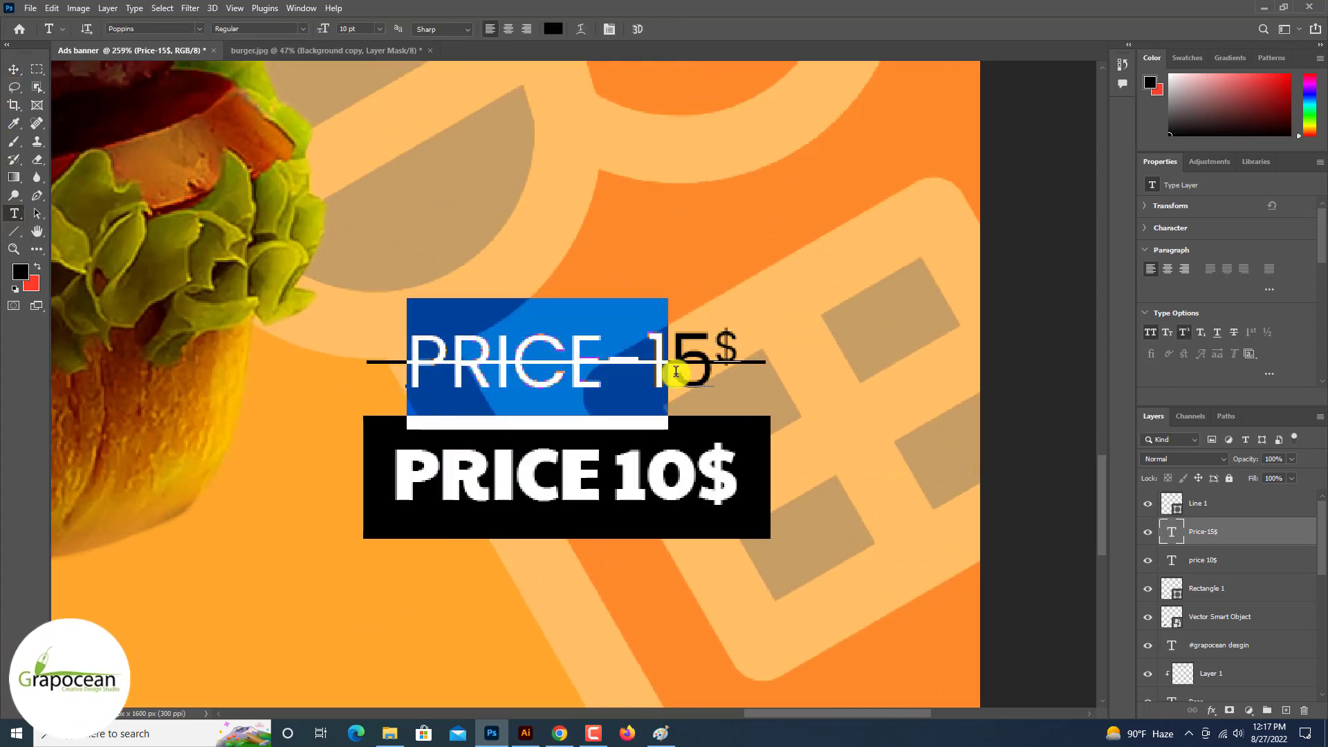
click(303, 29)
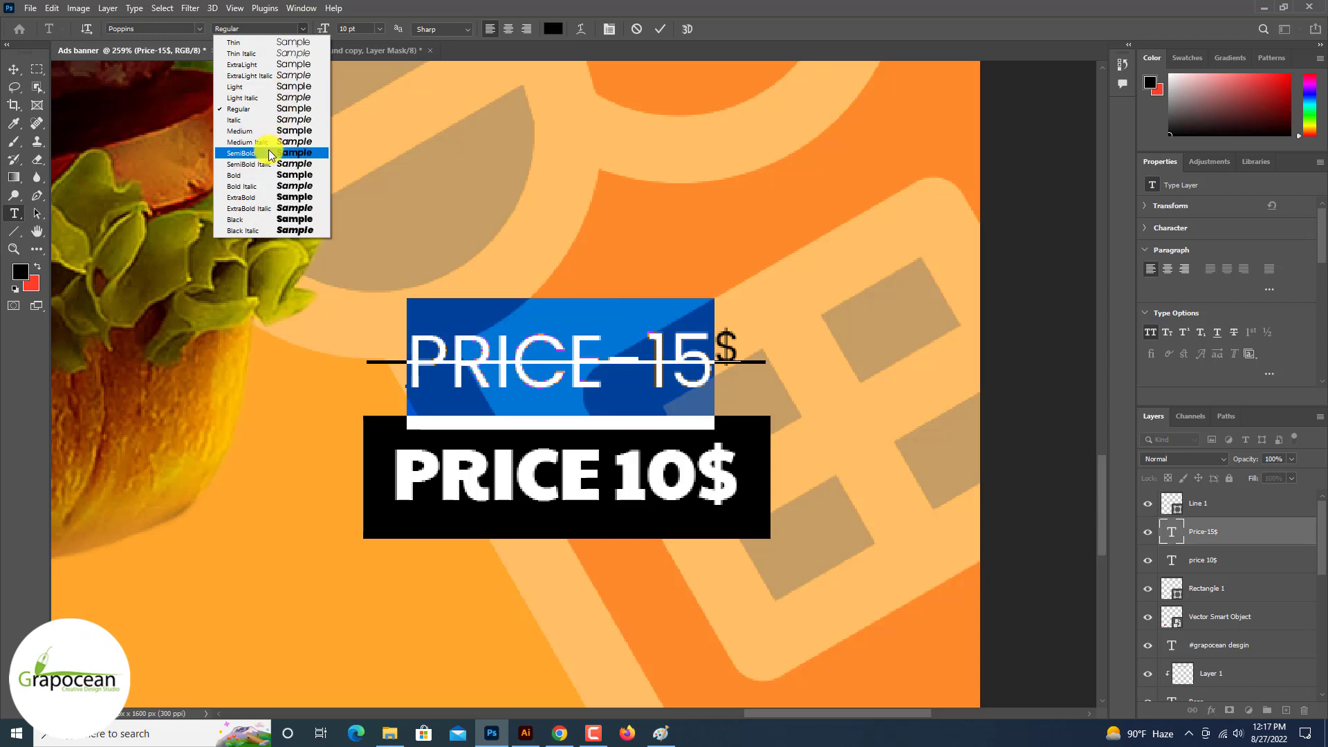
click(269, 152)
click(13, 70)
key(ctrl+0)
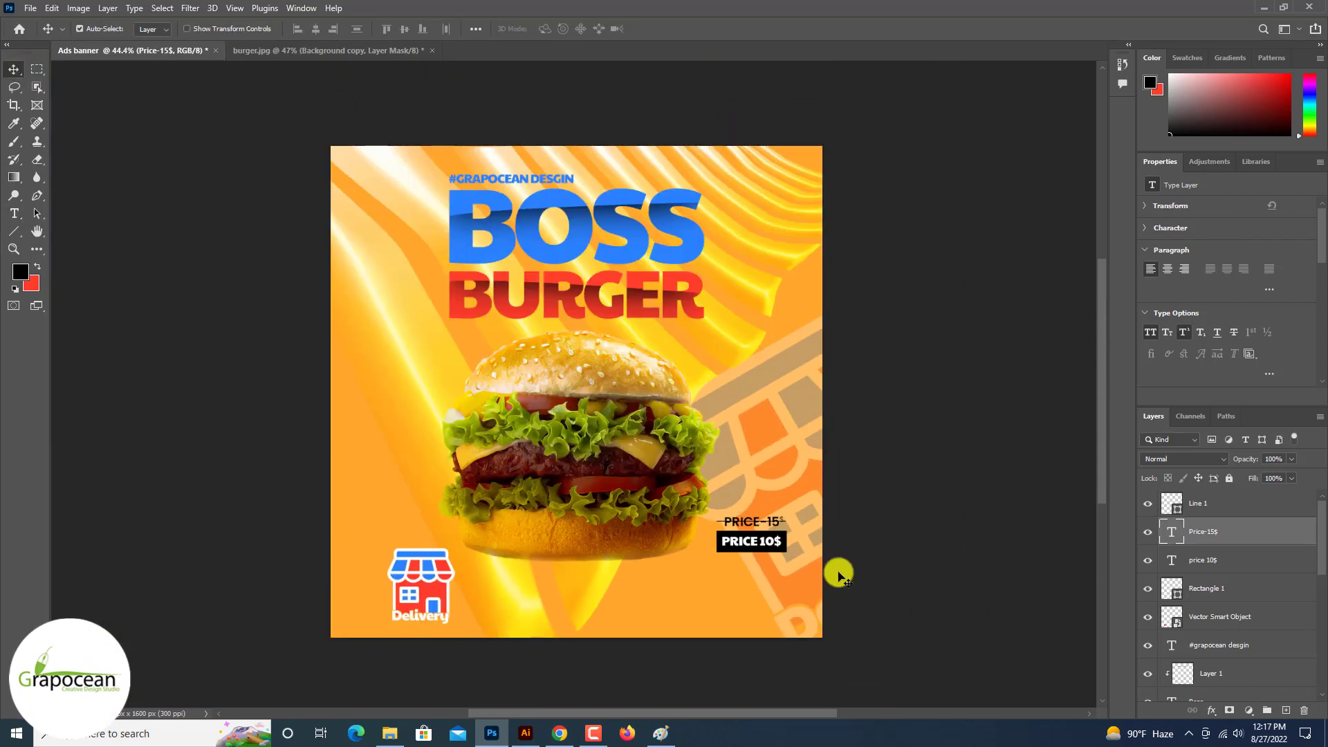
Step: Draw a circle over the burger with the Ellipse Tool
click(839, 572)
scroll(839, 572, down, 2)
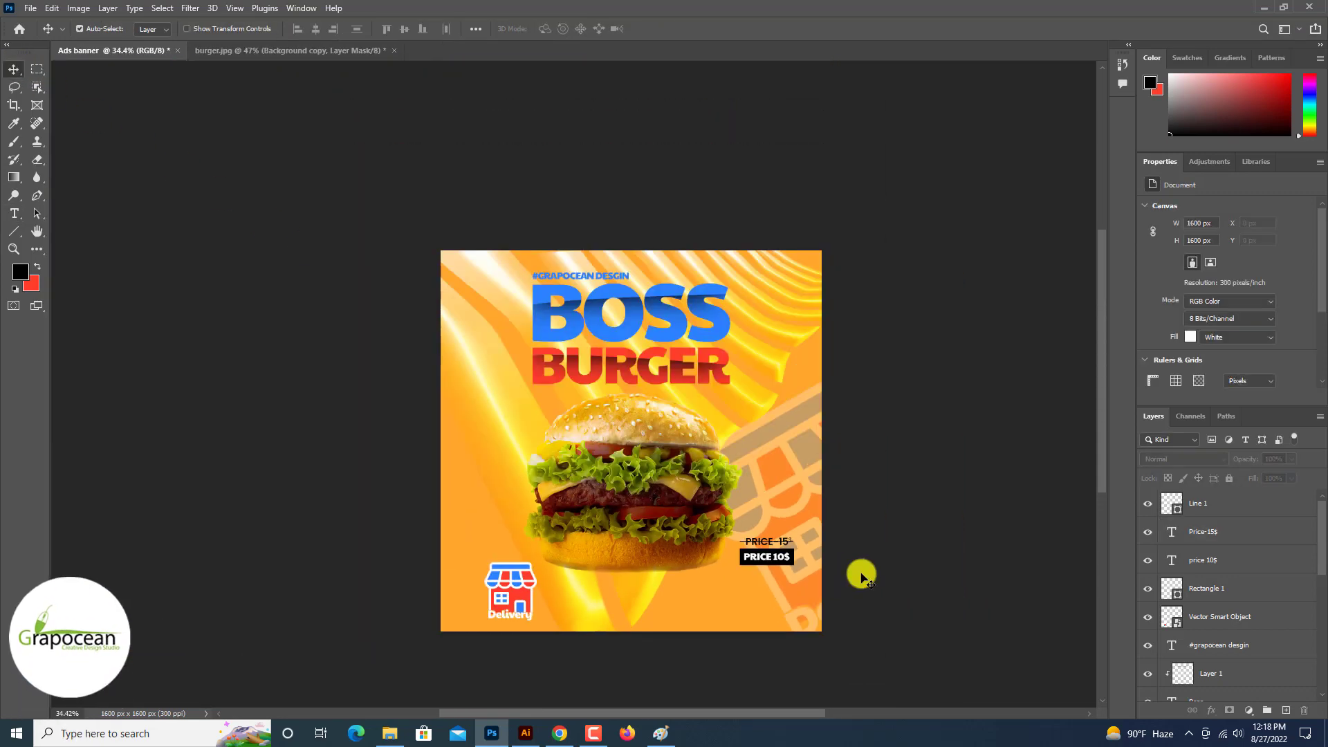
right_click(17, 235)
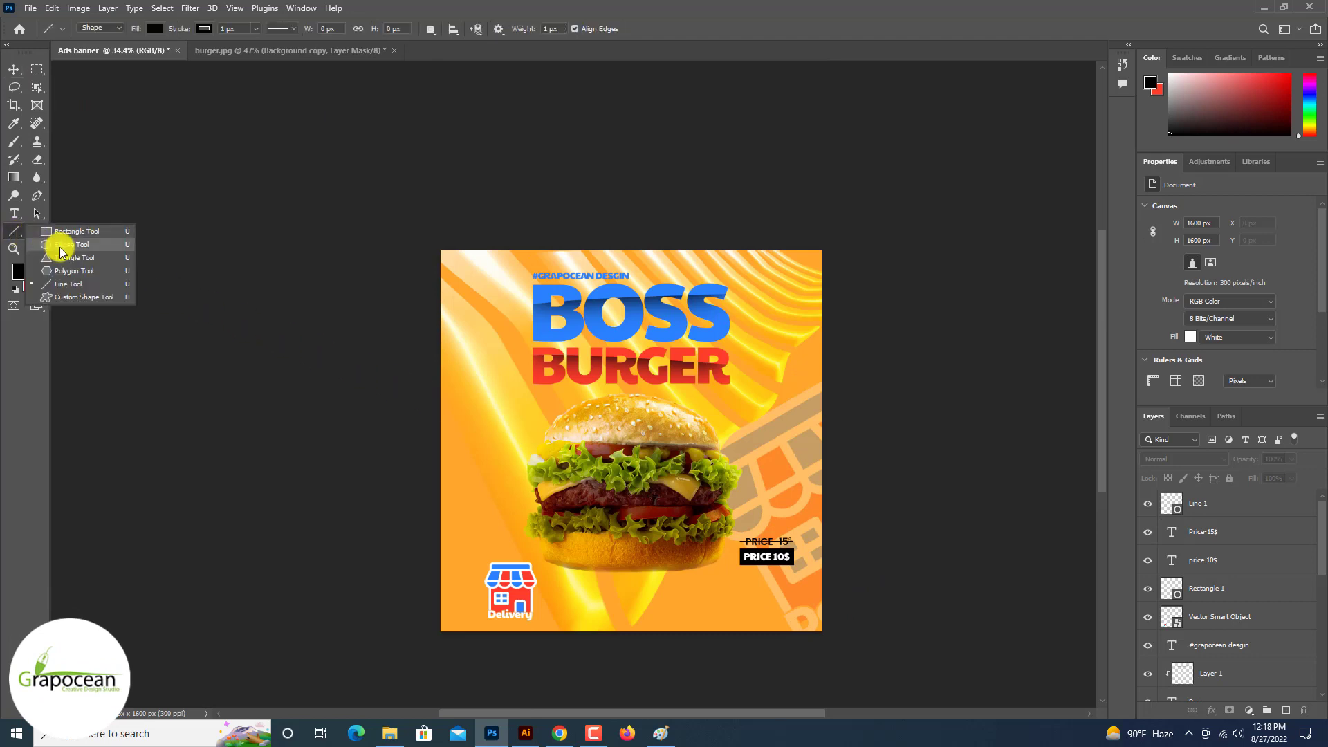
click(69, 247)
drag(521, 399, 719, 597)
Step: Give the circle no fill and a white 2 px outline
click(153, 29)
click(73, 55)
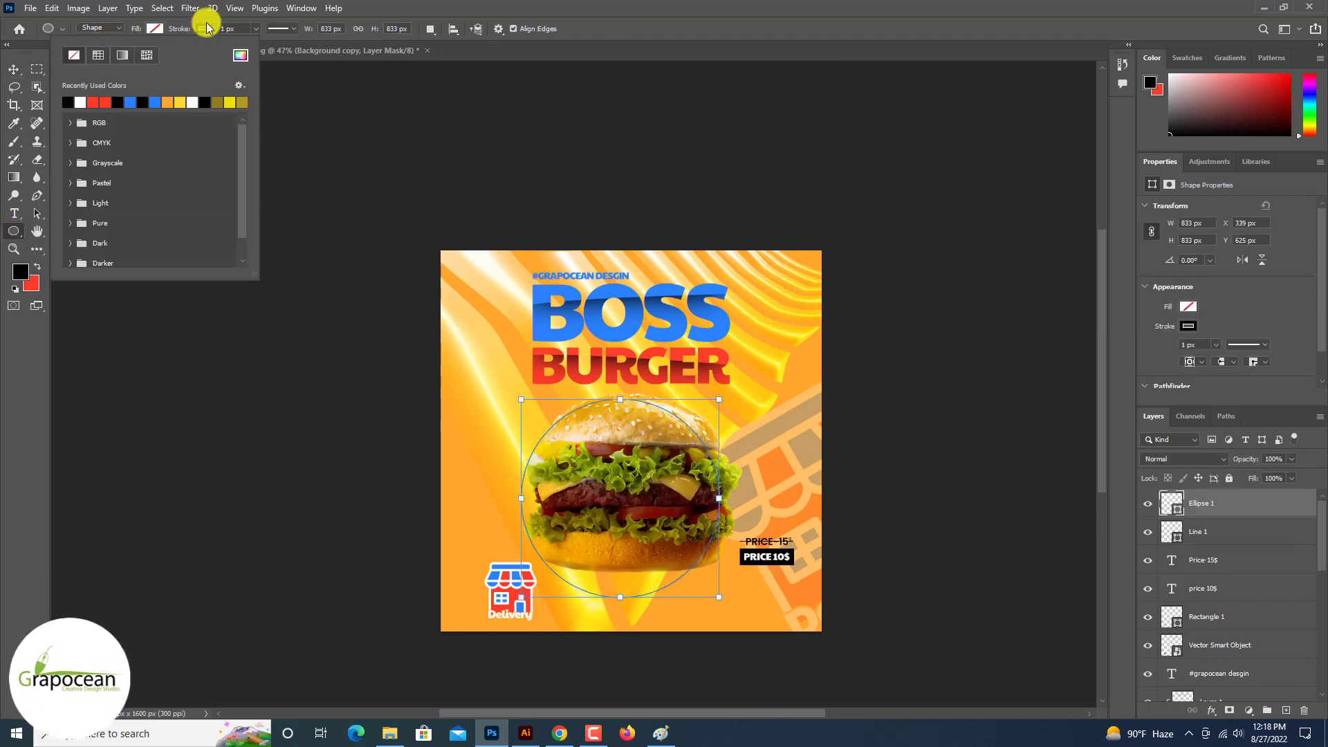
click(203, 29)
click(13, 69)
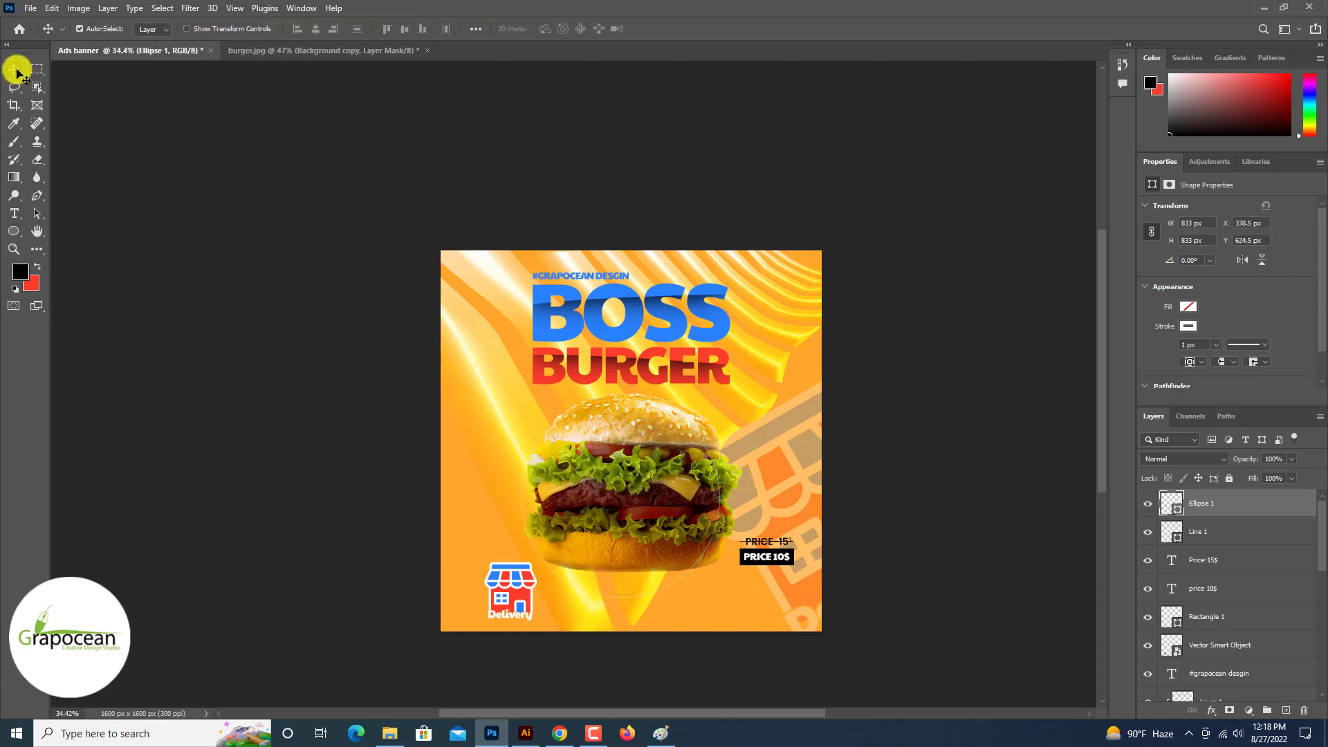
click(14, 232)
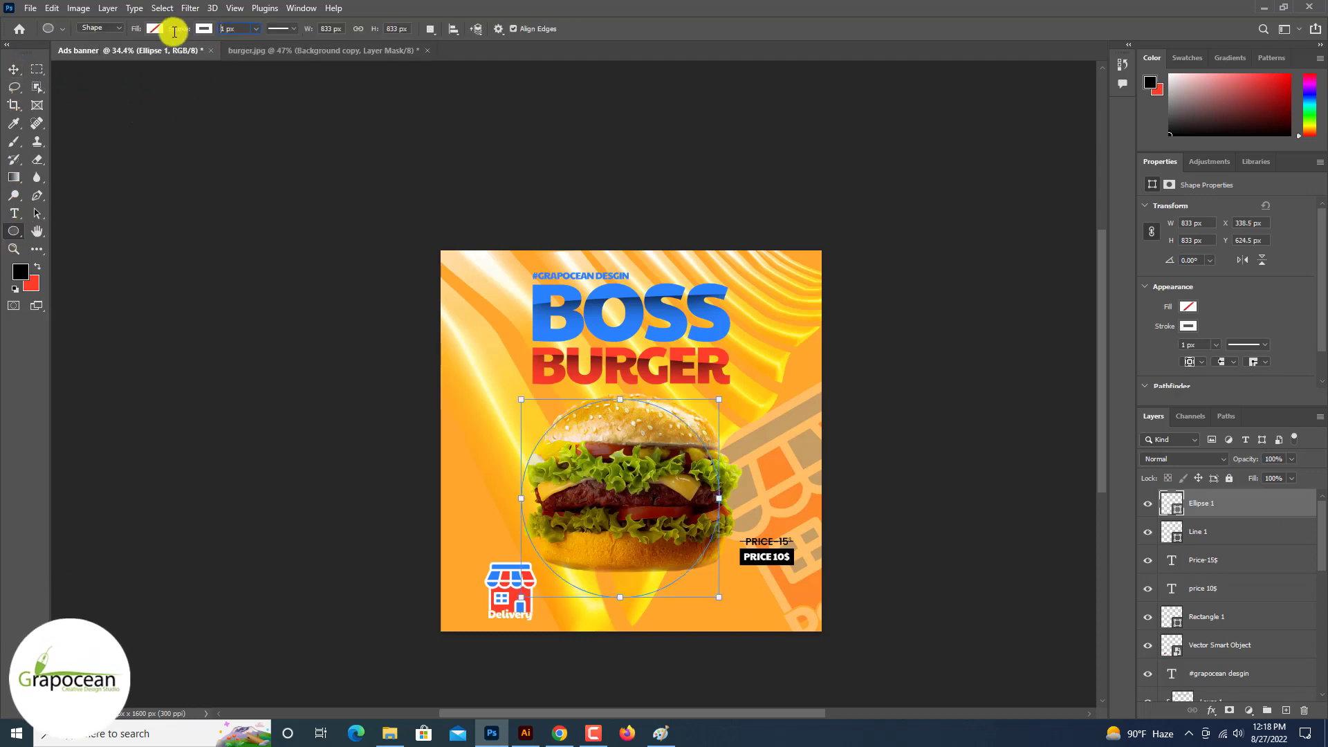
text(2)
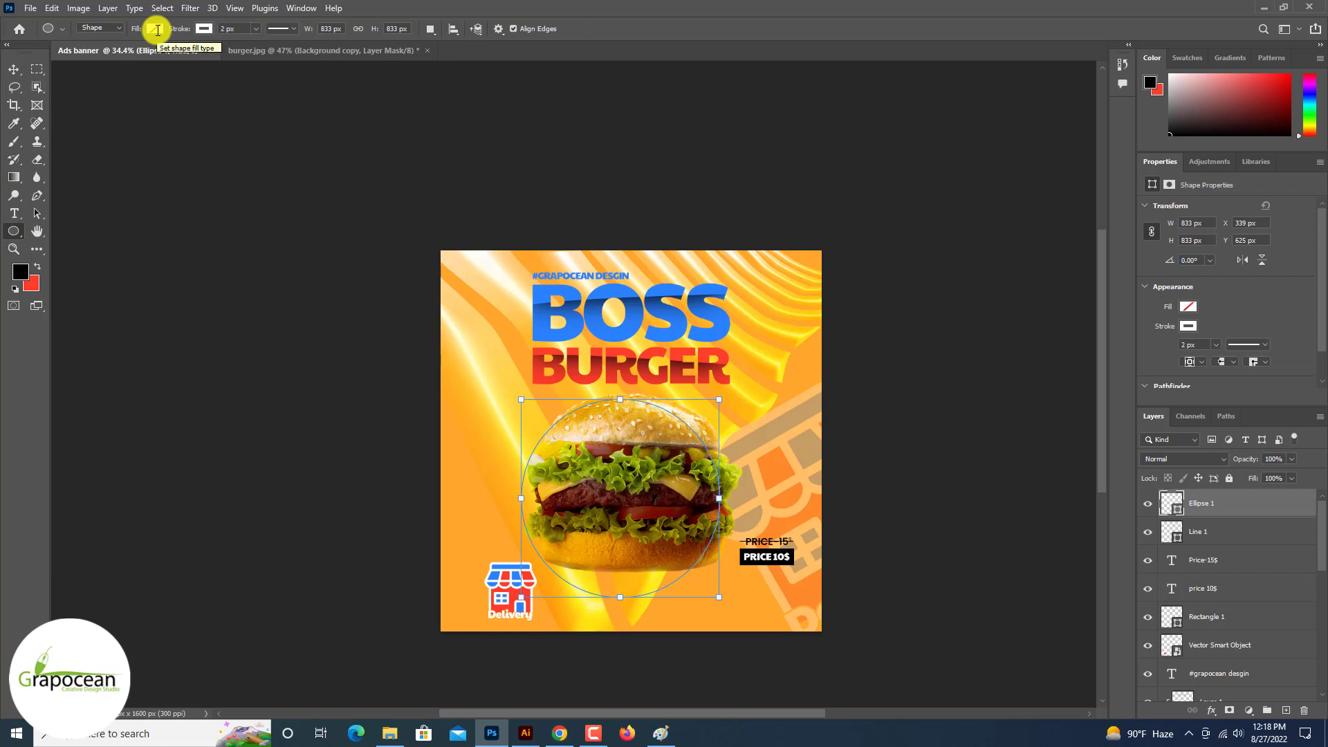
click(14, 70)
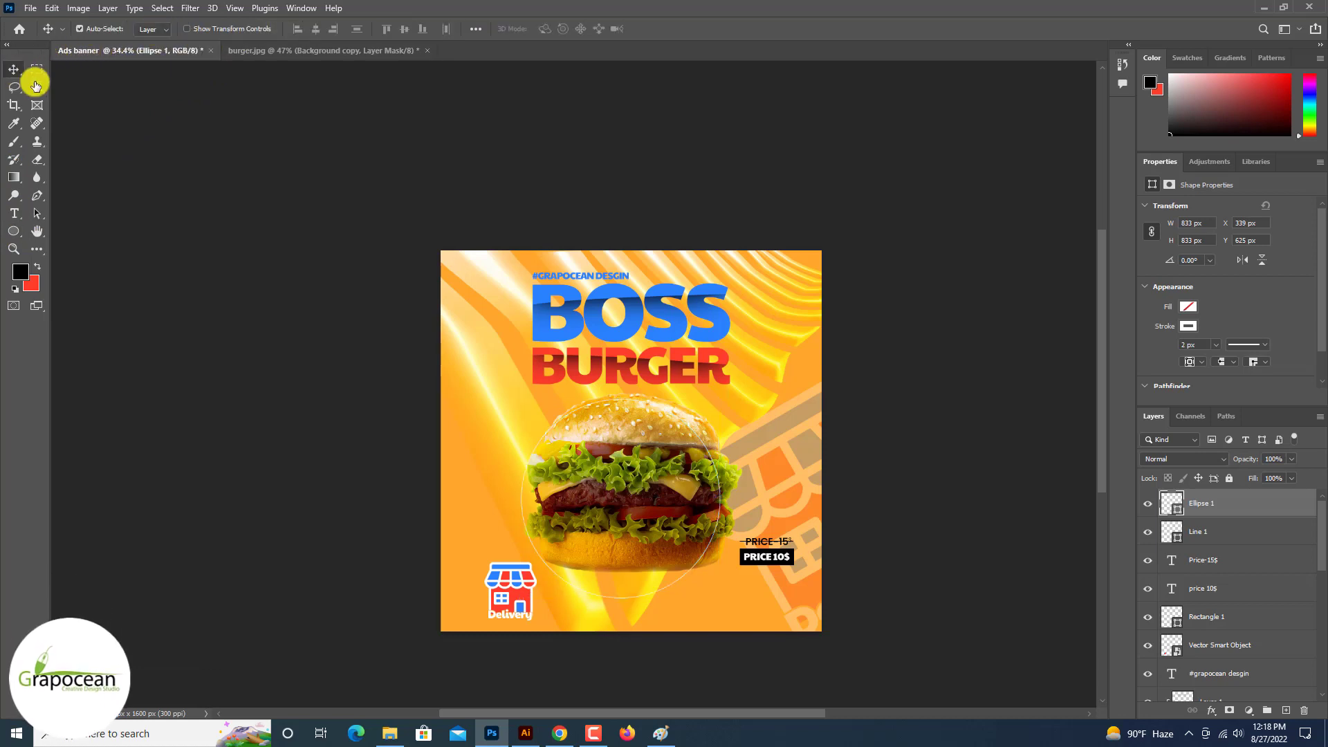
click(14, 230)
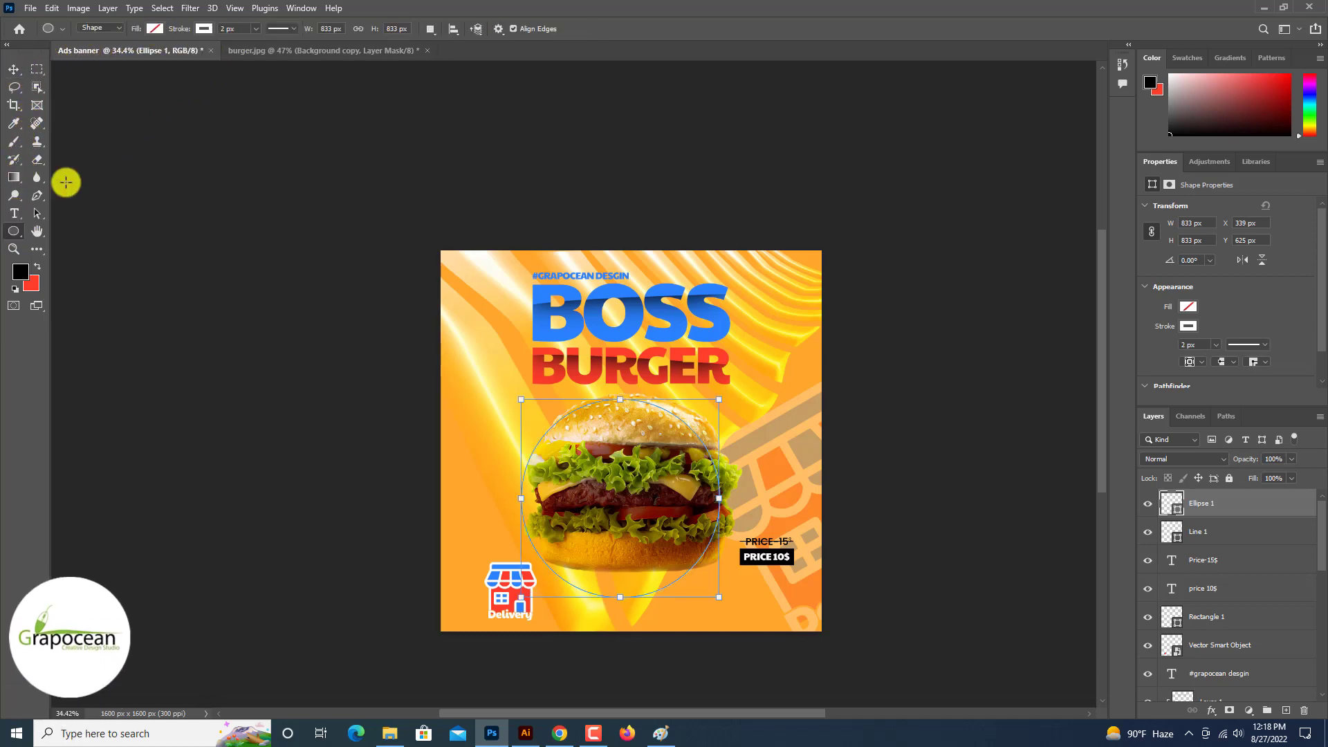
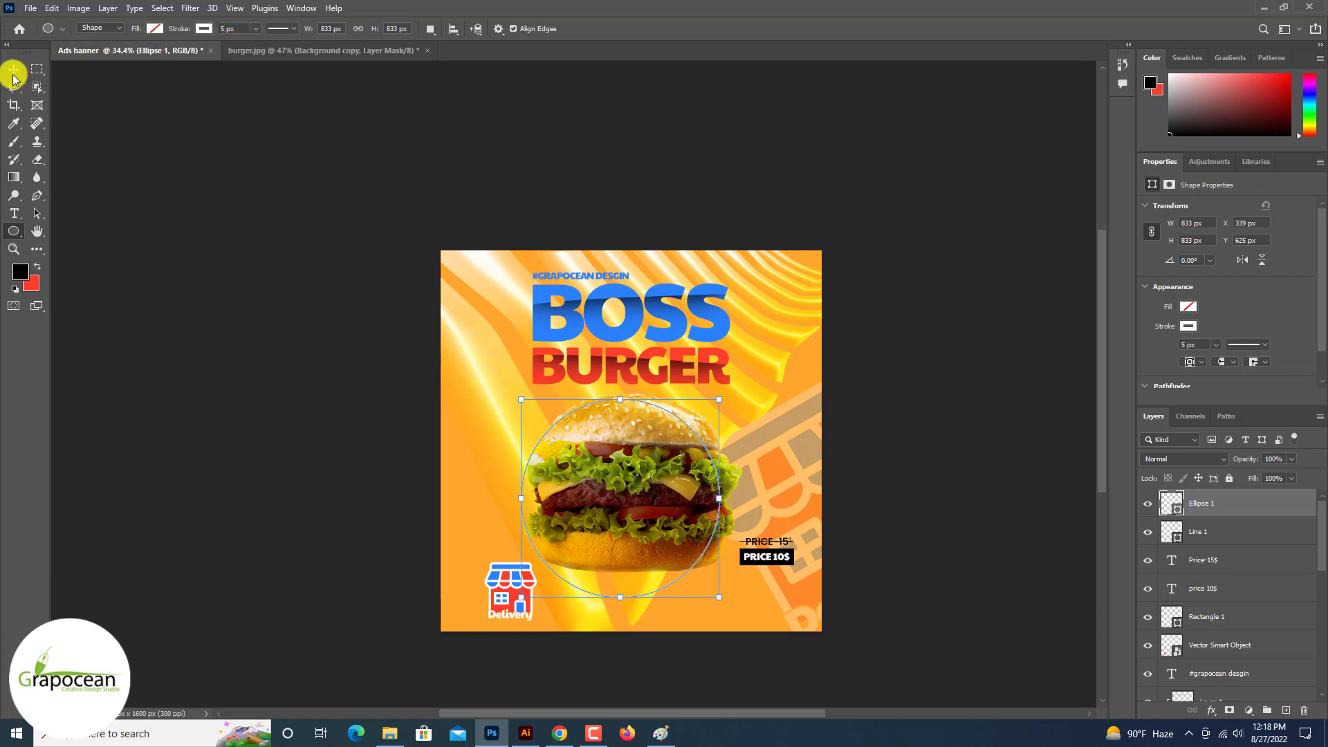
Step: Duplicate the ellipse ring and enlarge the copy slightly around the burger
click(14, 73)
scroll(688, 478, up, 5)
mouse_move(744, 442)
mouse_down()
mouse_move(759, 403)
mouse_move(750, 424)
mouse_up()
drag(1254, 504, 1288, 710)
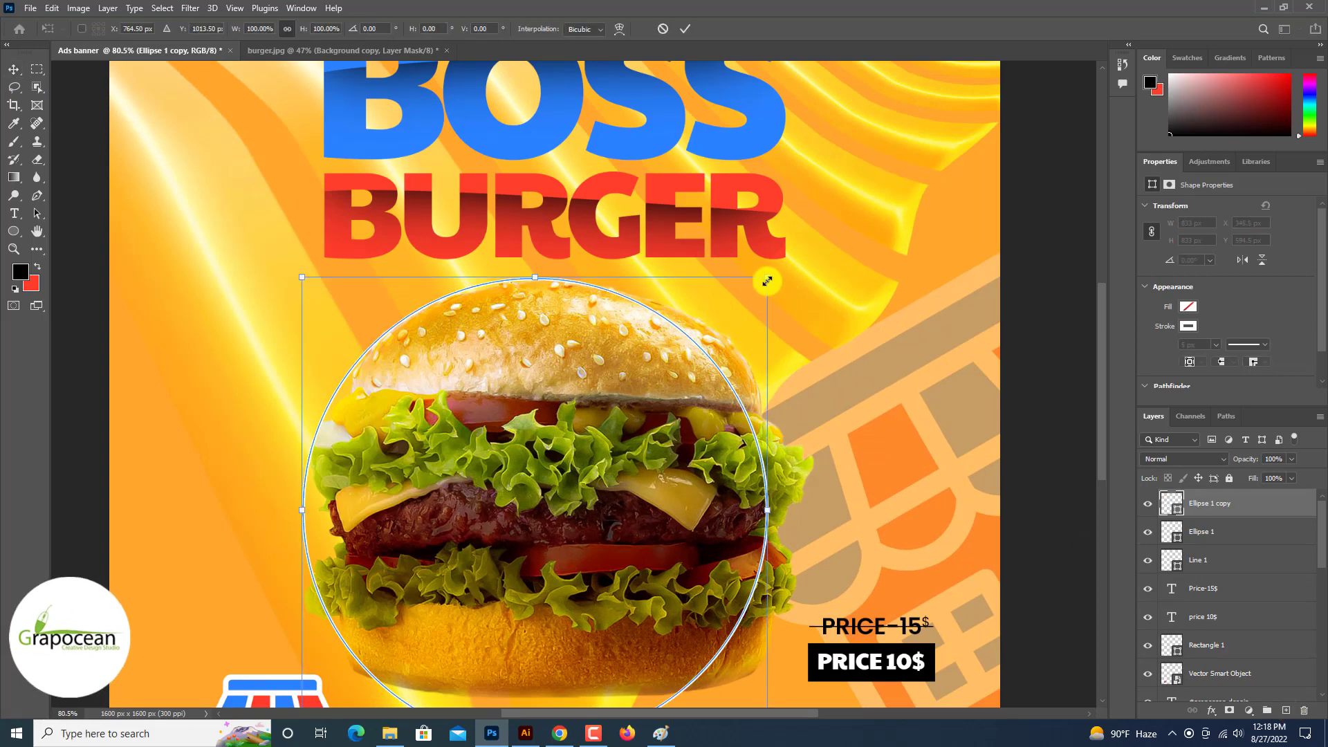
mouse_move(764, 273)
mouse_down()
mouse_move(795, 251)
mouse_move(791, 266)
mouse_up()
click(688, 32)
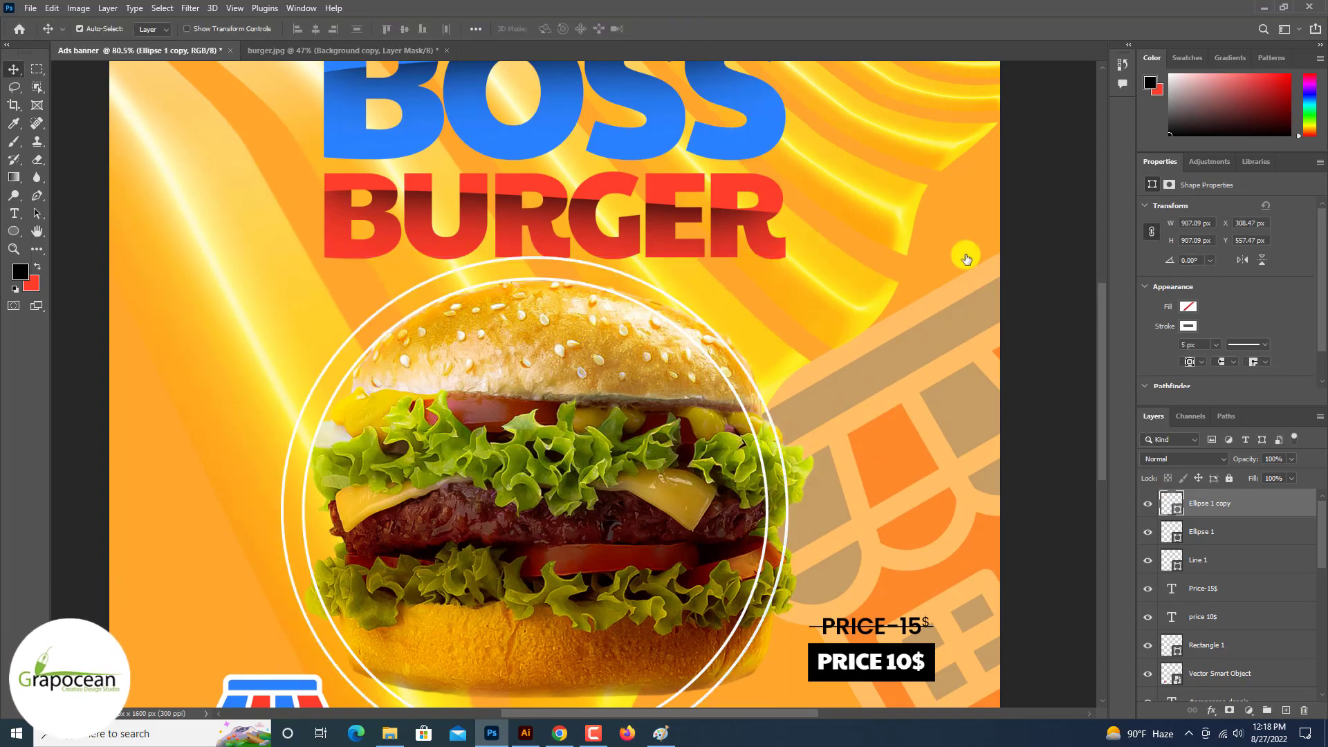
Step: Duplicate the enlarged ring and scale the third ring to about 999 px
drag(1272, 503, 1286, 710)
key(ctrl+t)
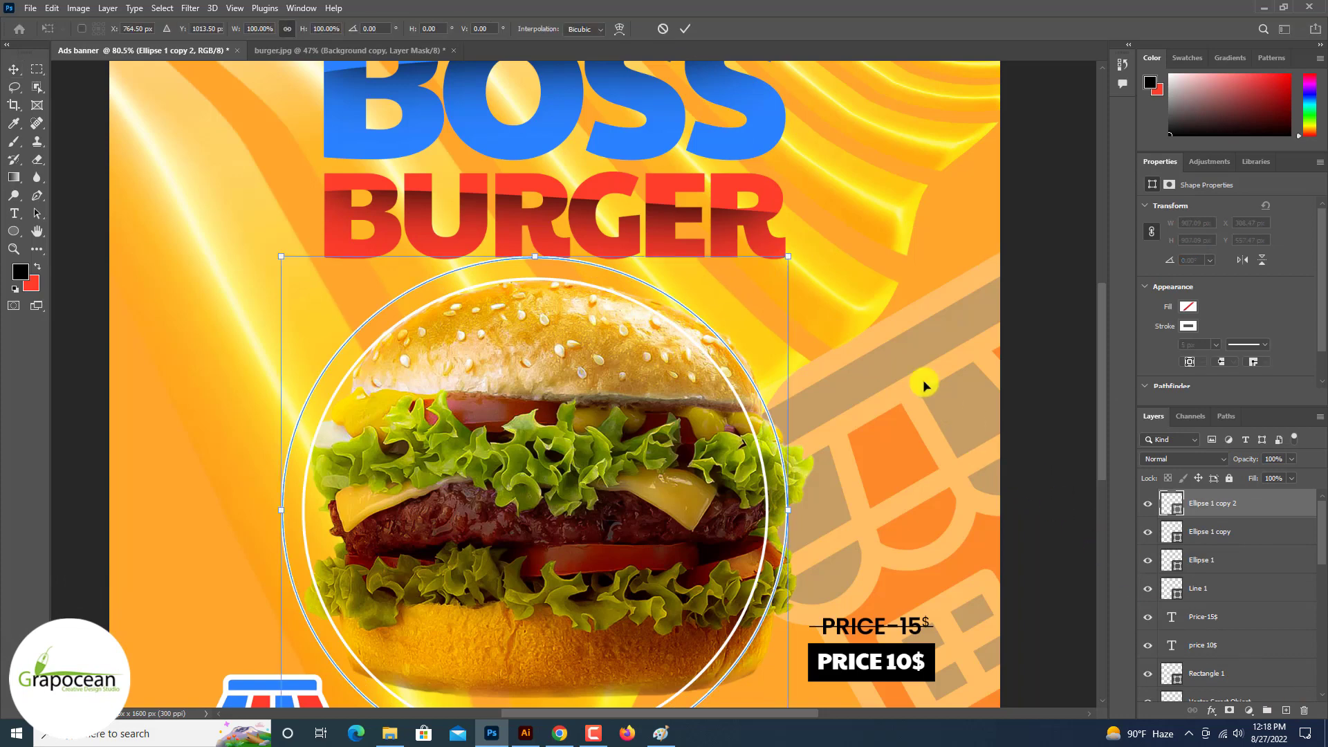
drag(814, 238, 813, 236)
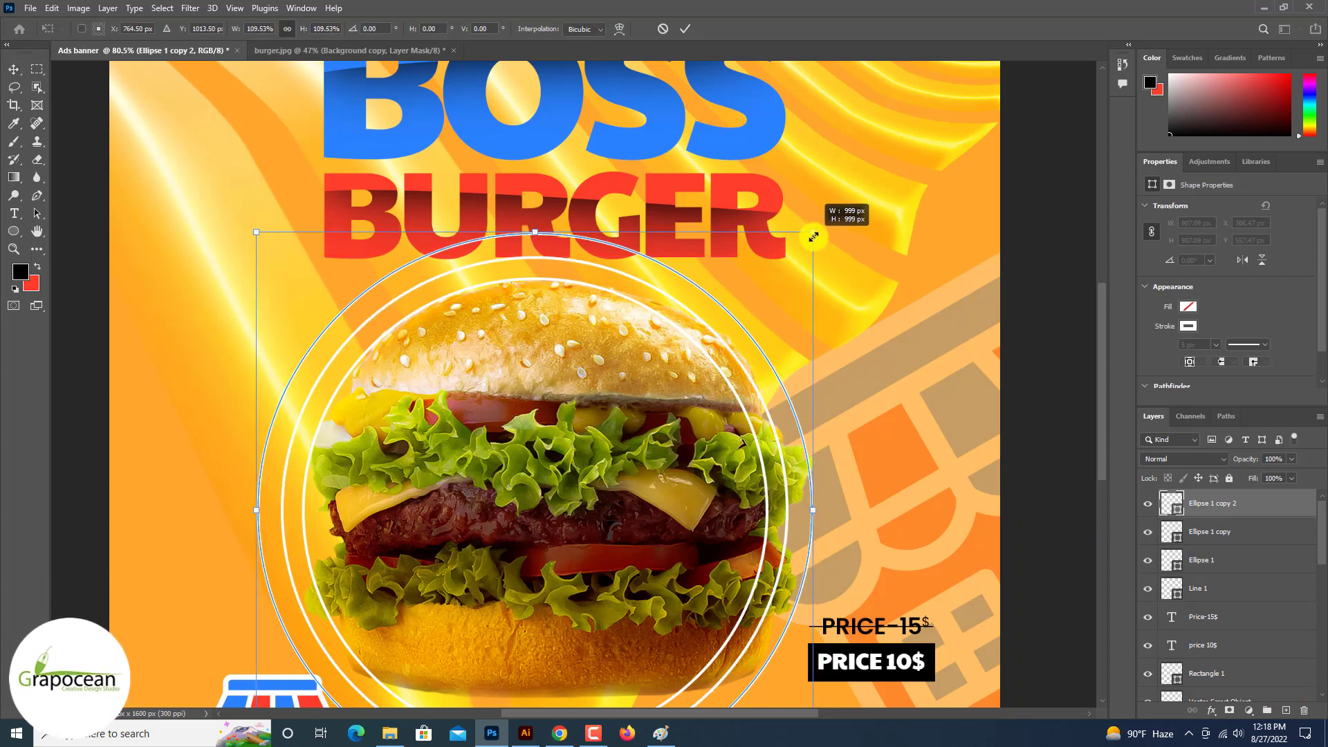
click(685, 29)
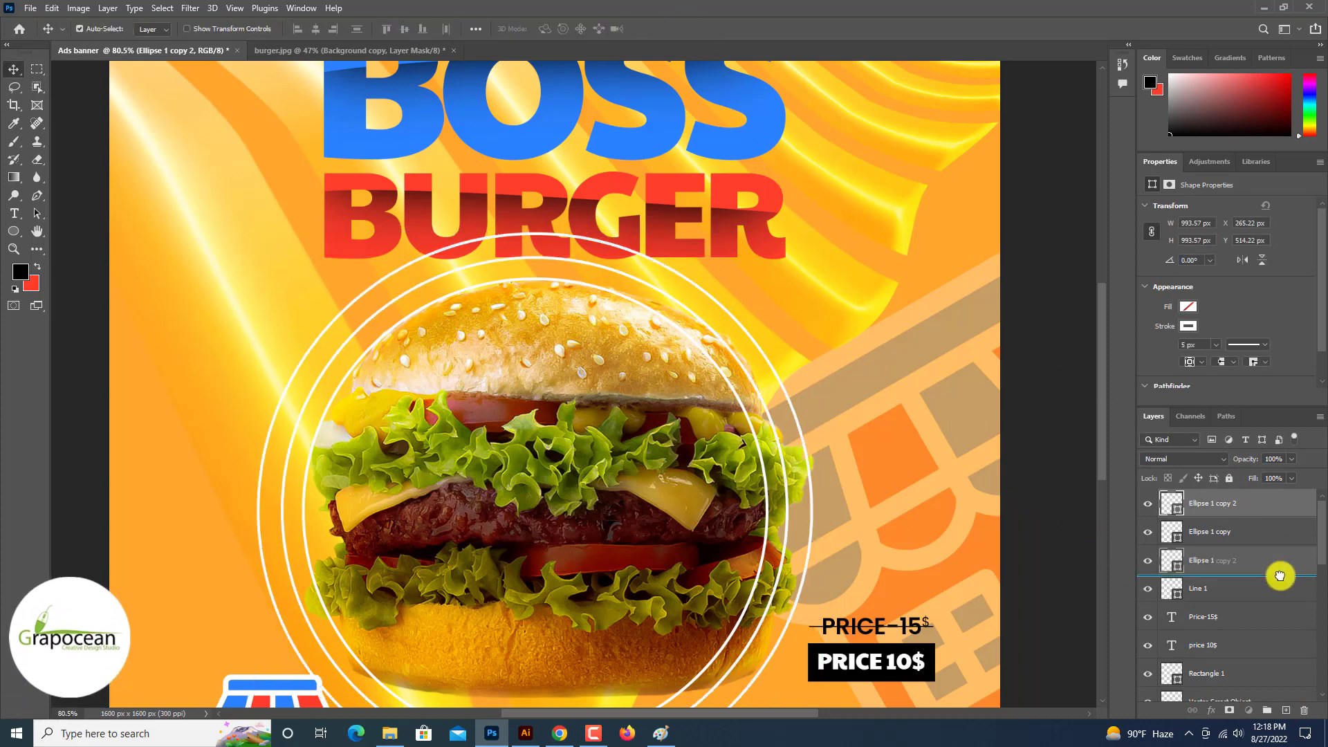
Step: Add a fourth, larger ring copy, then zoom out to fit the banner
drag(1217, 503, 1286, 710)
drag(815, 238, 834, 203)
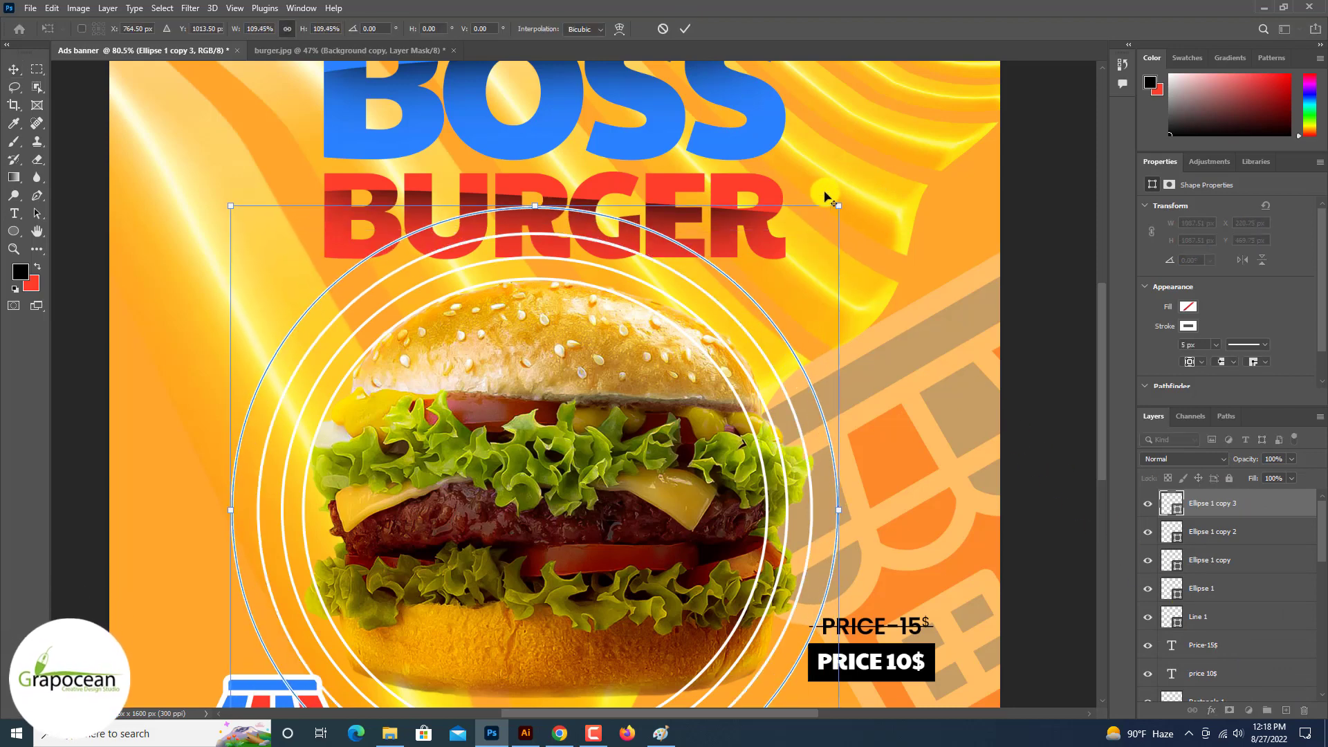
click(685, 28)
key(ctrl+minus)
key(ctrl+minus)
key(ctrl+minus)
key(ctrl+0)
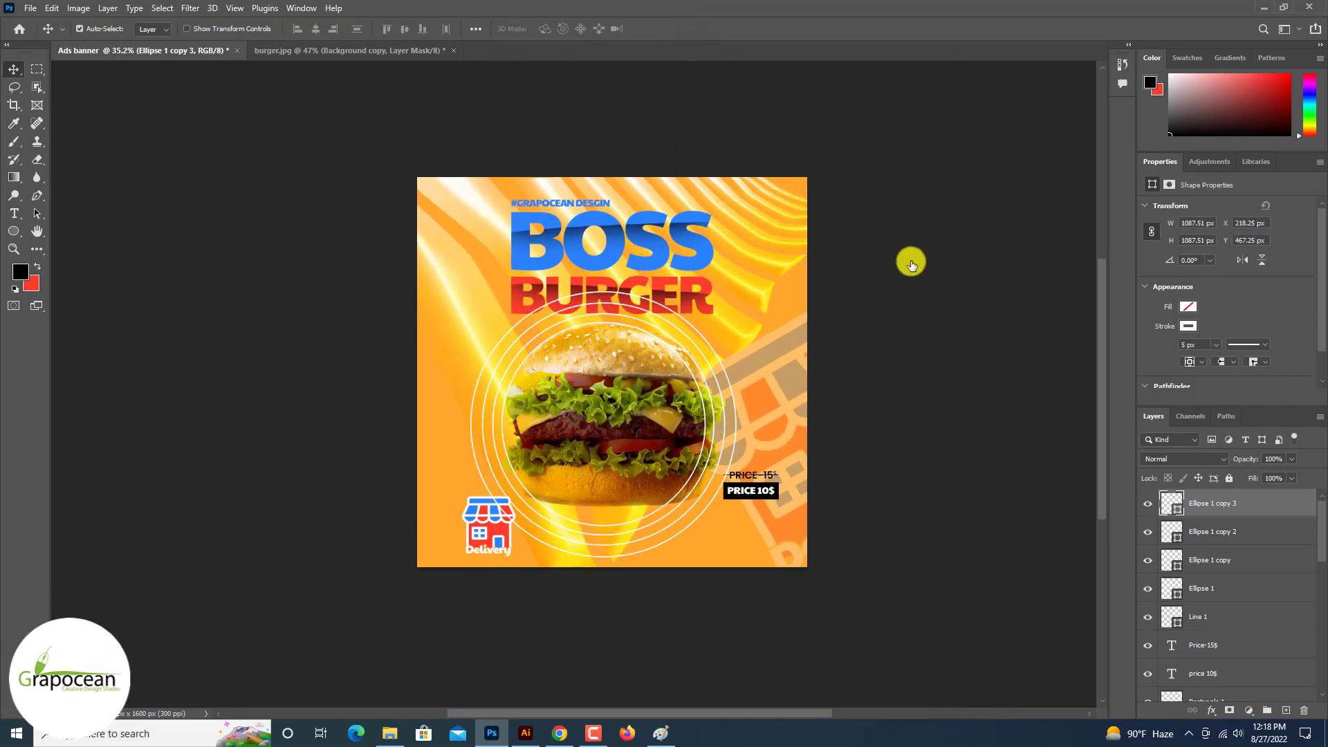
Step: Convert the four ring layers into a single smart object
shift+click(1225, 589)
right_click(1224, 589)
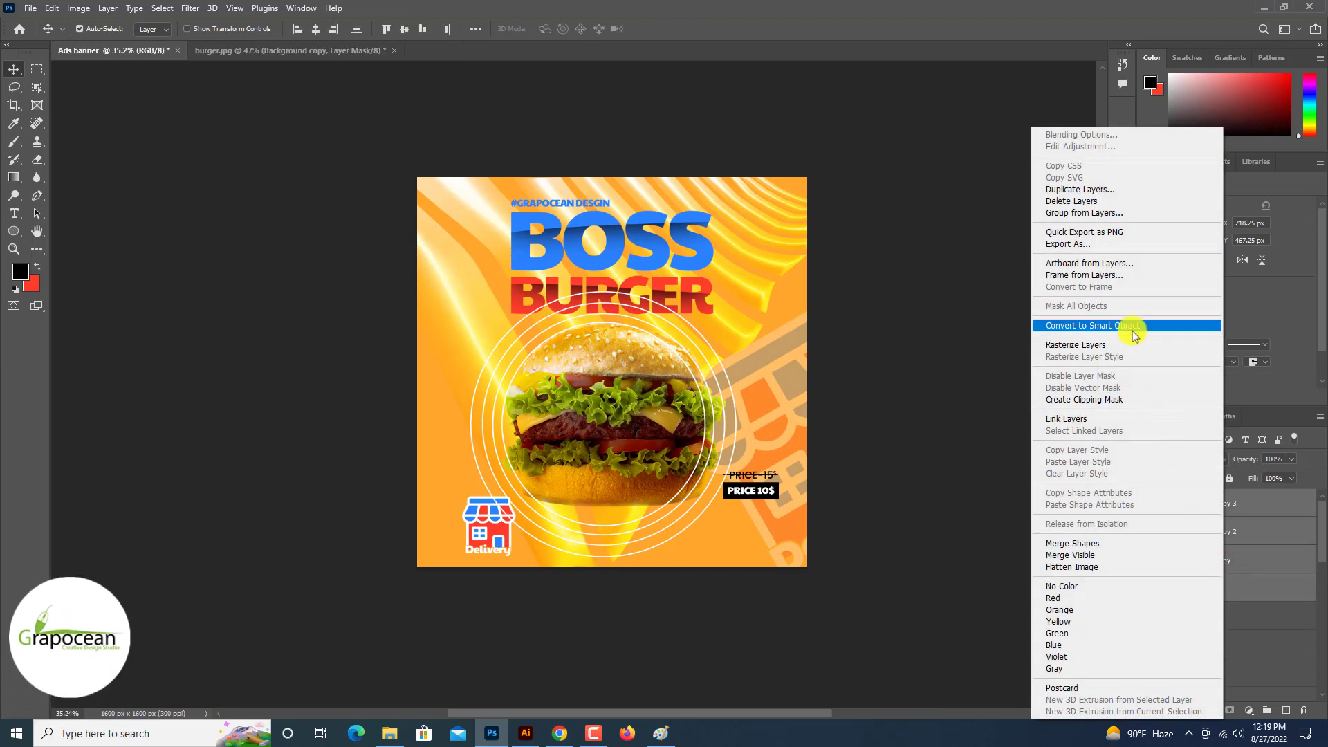
click(1129, 325)
Step: Distort the rings into a tilted orbit and move the layer lower in the stack
key(ctrl+t)
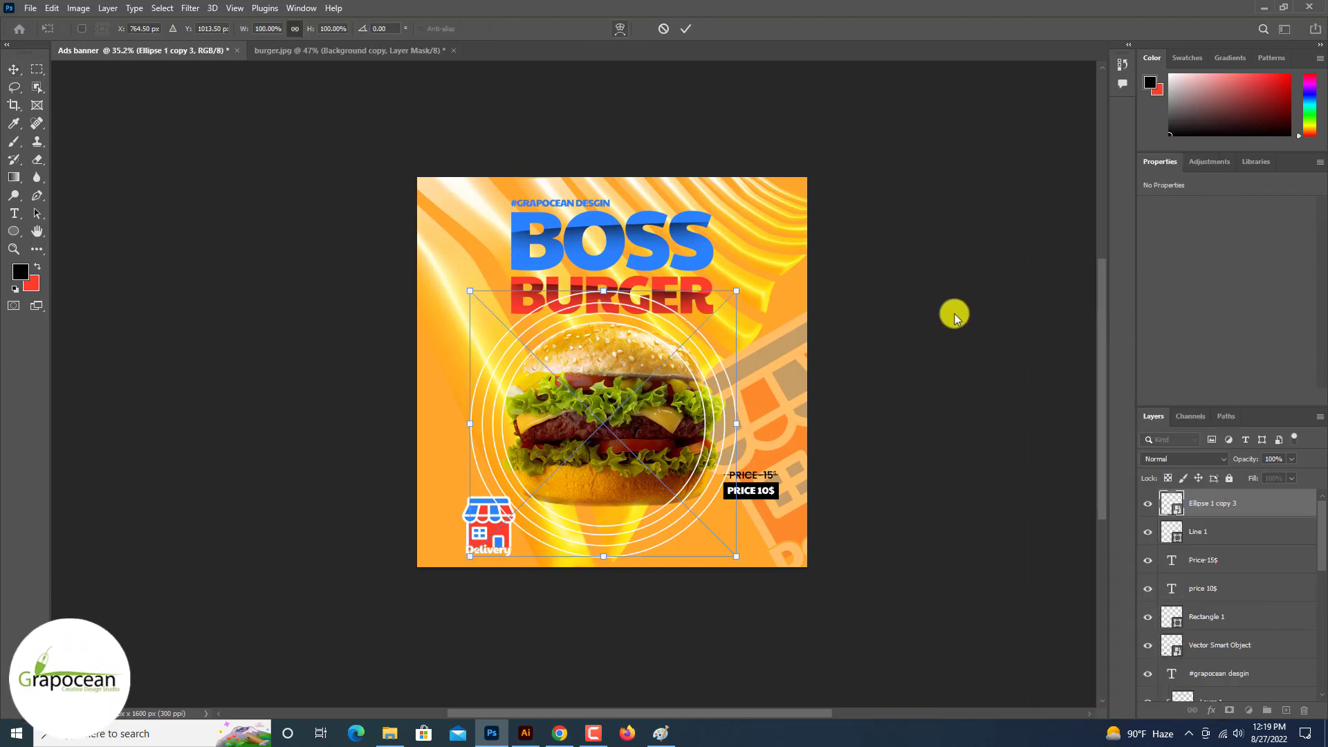
right_click(679, 294)
click(720, 384)
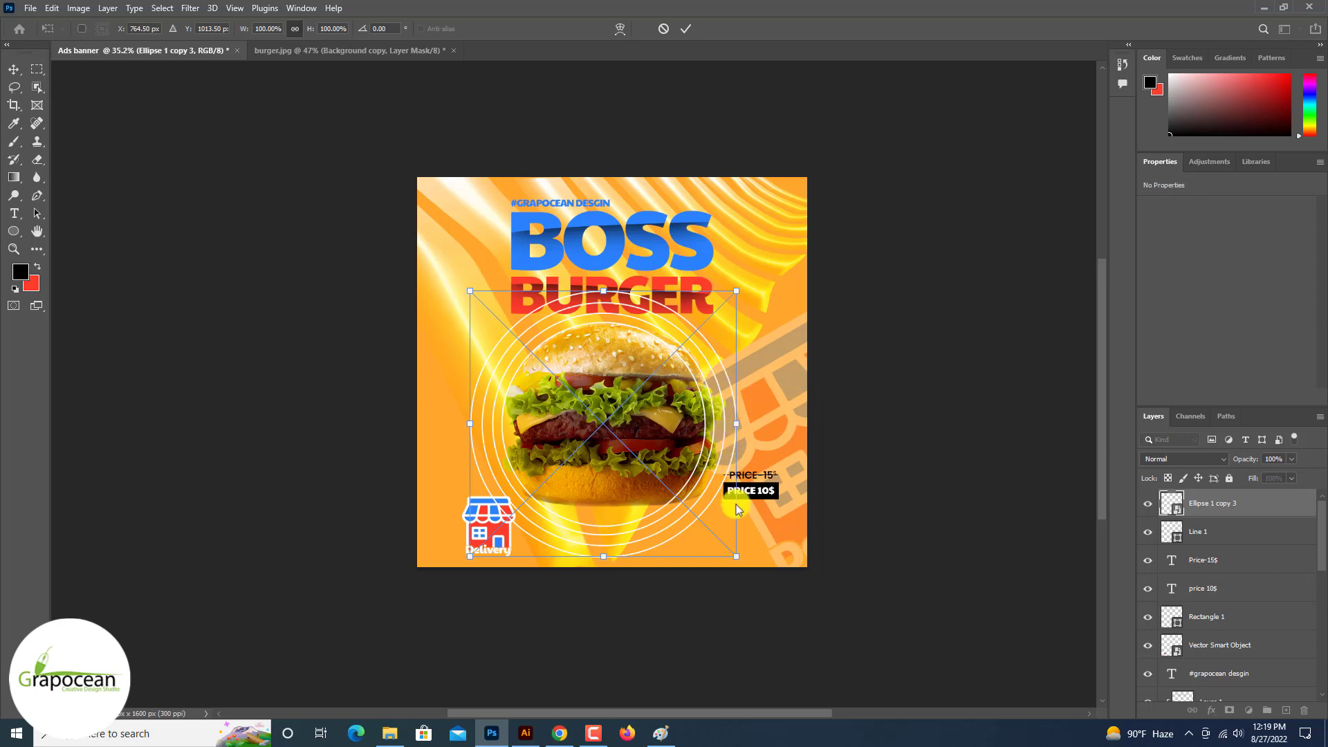
drag(738, 510, 752, 365)
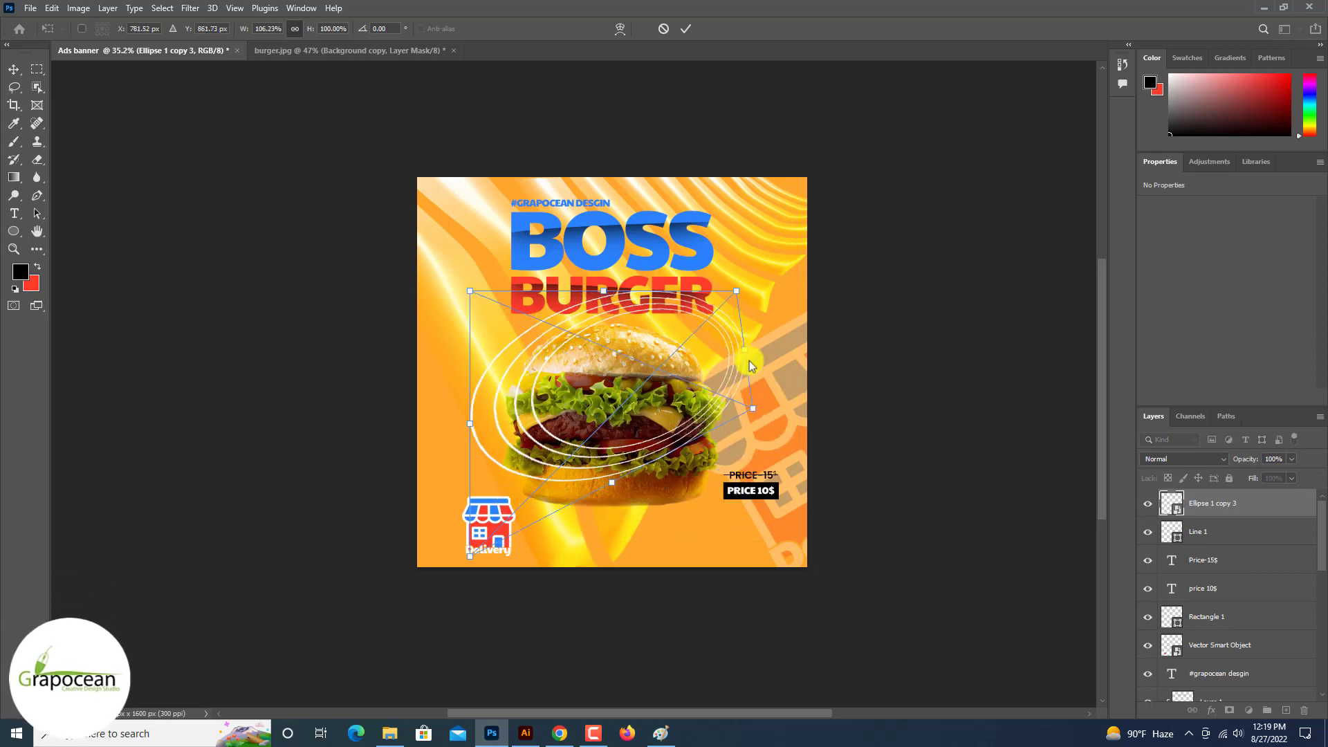
key(Return)
drag(1218, 503, 1204, 599)
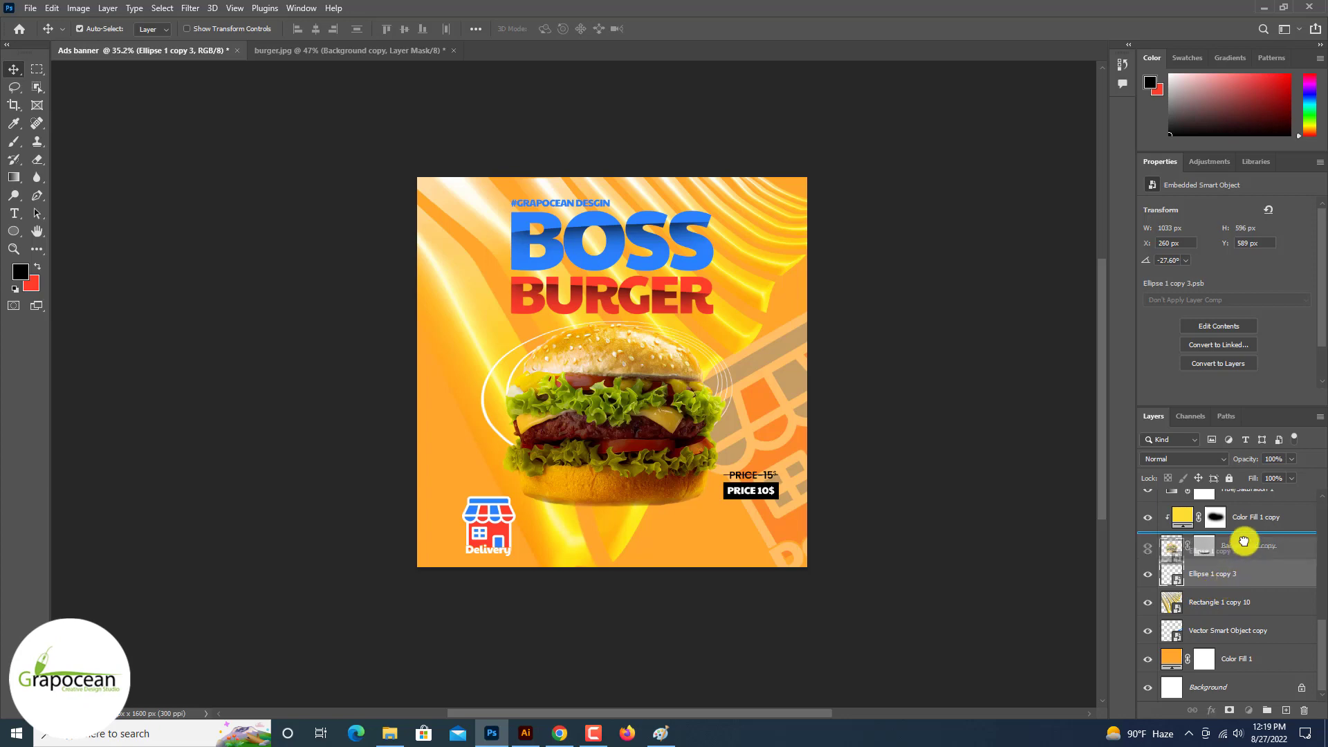
Step: Place the rings above Color Fill 1 copy and try reshaping their corners
drag(1244, 541, 1242, 531)
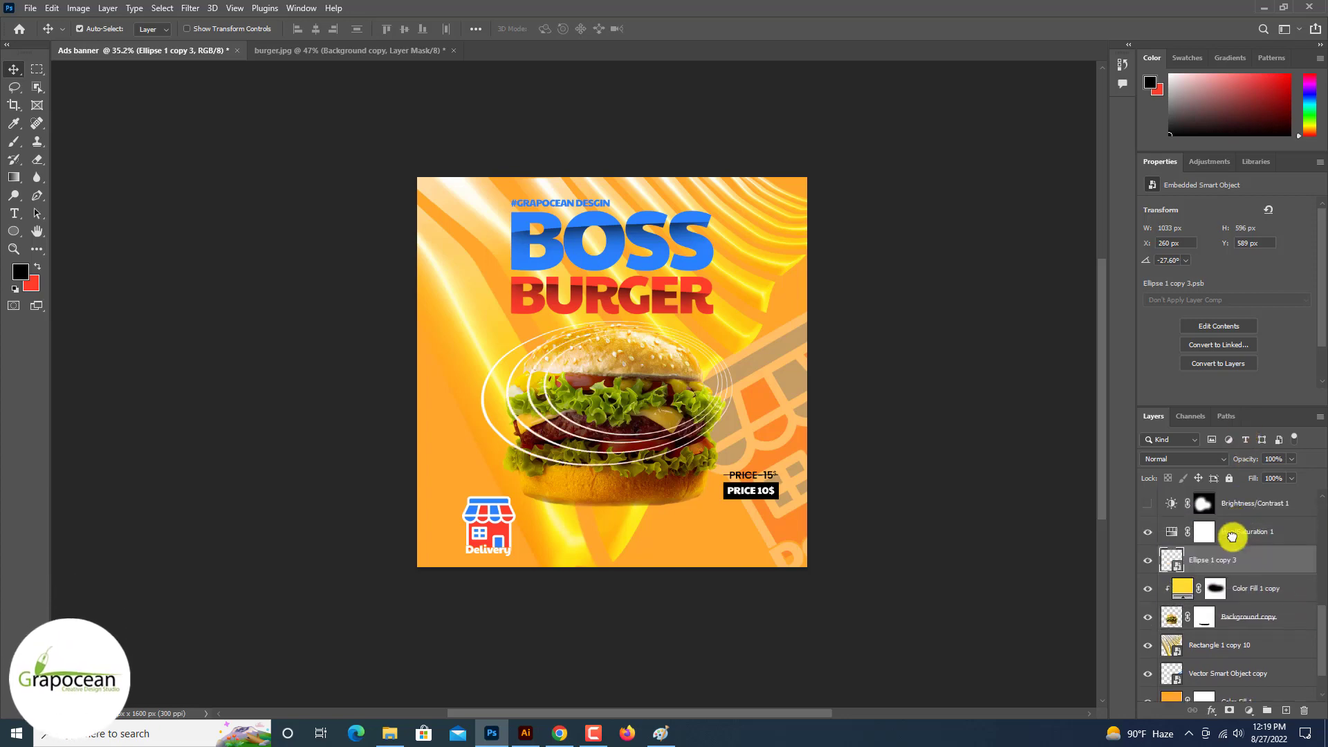
scroll(927, 489, up, 3)
key(ctrl+t)
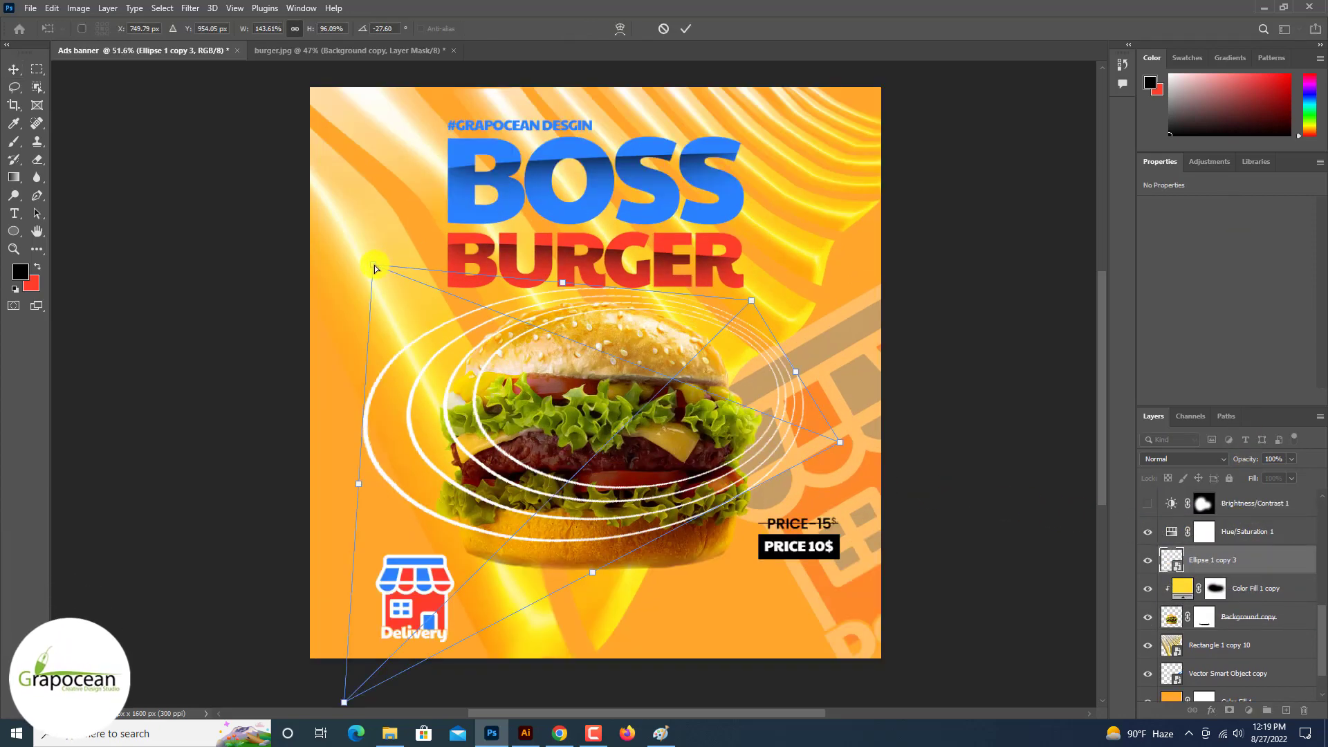
drag(376, 269, 353, 302)
drag(343, 702, 481, 557)
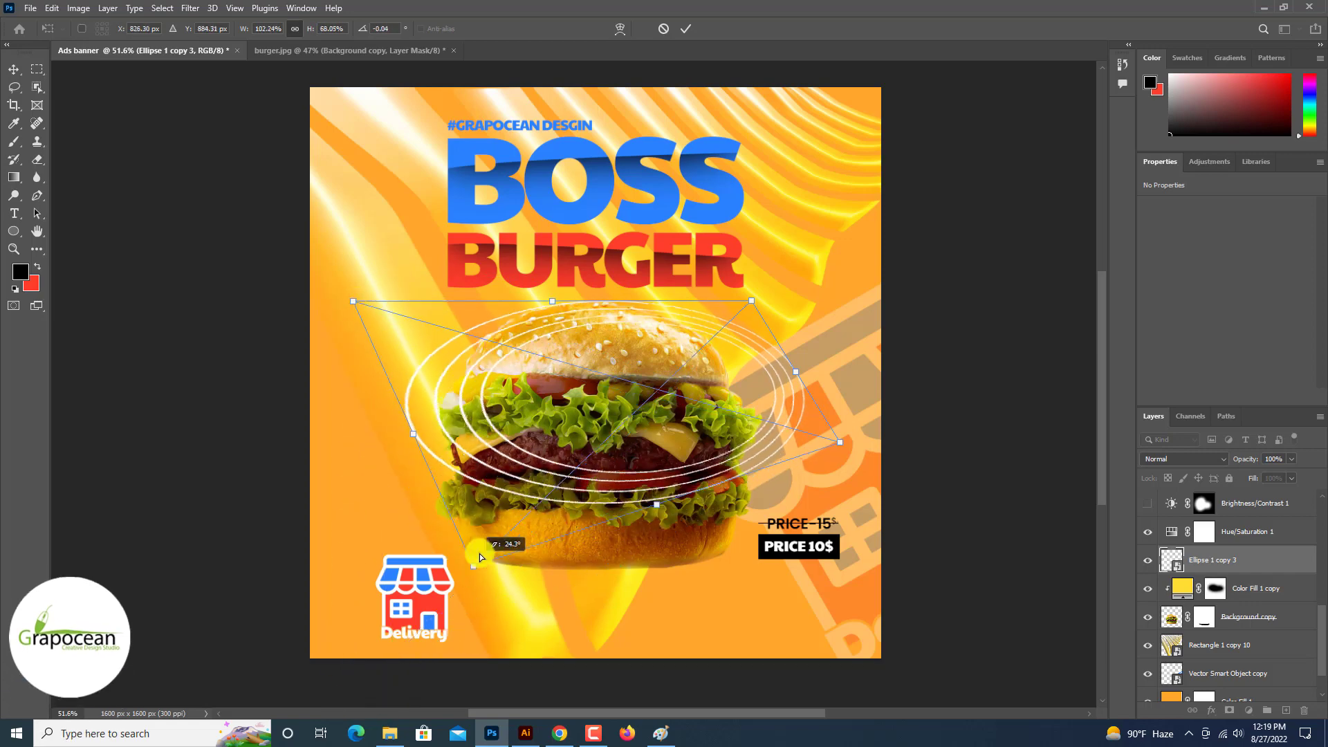
key(ctrl+z)
Step: Distort the rings' corners into tilted ovals and apply at about -36.5°
right_click(462, 489)
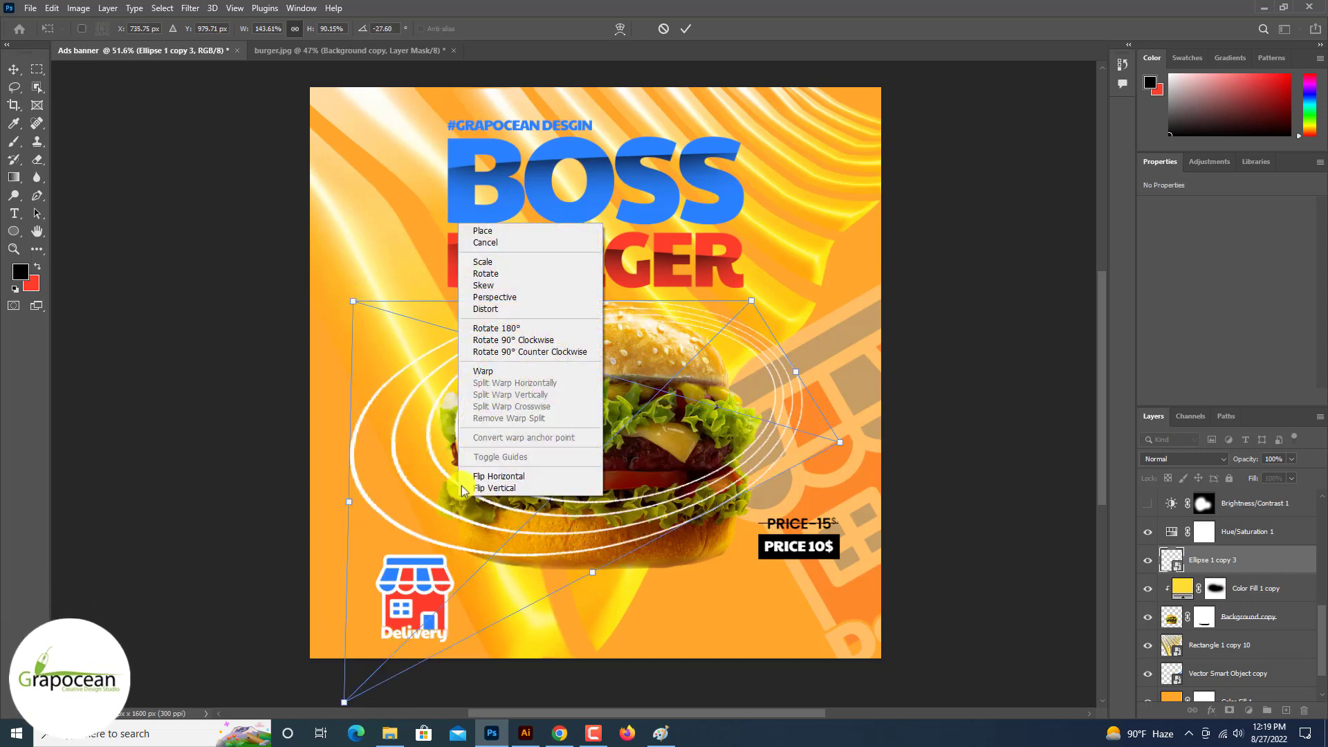
click(517, 309)
mouse_move(344, 702)
mouse_down()
mouse_move(448, 498)
mouse_move(475, 631)
mouse_up()
drag(353, 246, 300, 200)
mouse_move(840, 386)
mouse_down()
mouse_move(701, 412)
mouse_move(706, 394)
mouse_move(687, 475)
mouse_up()
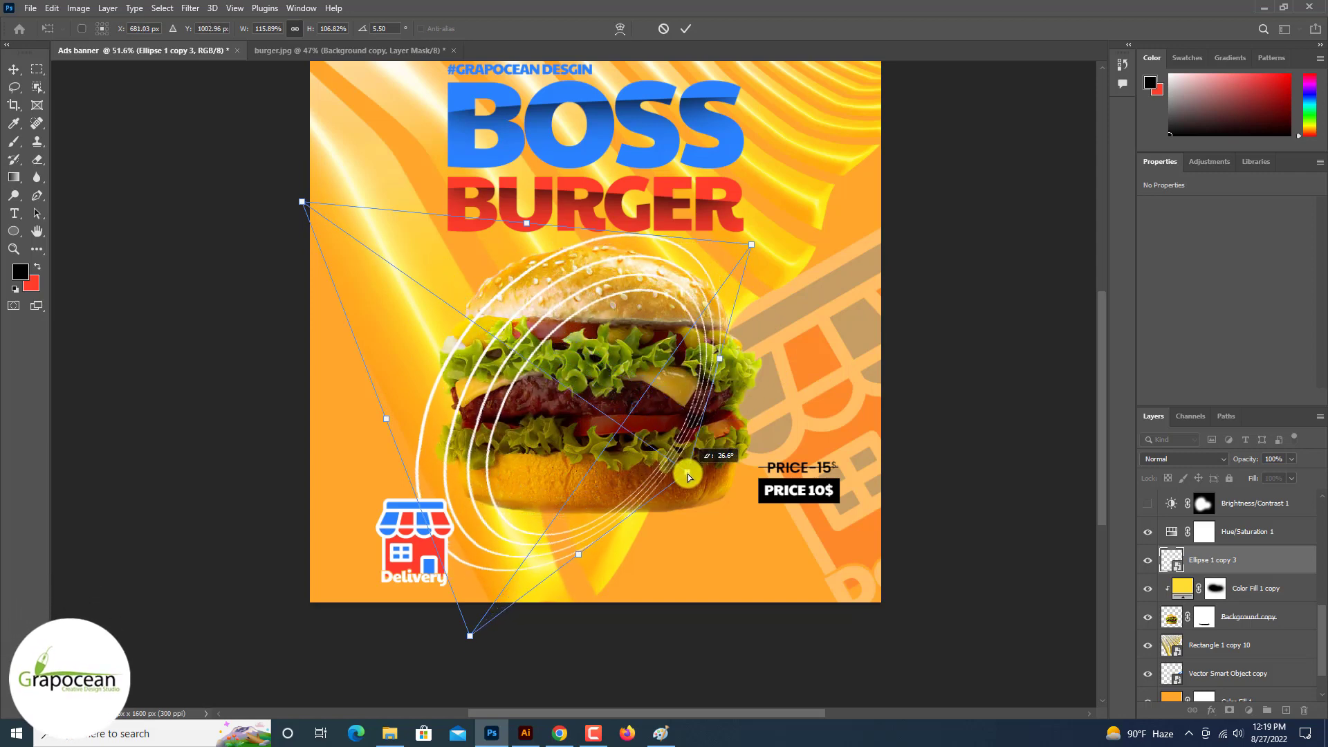
mouse_move(584, 449)
mouse_down()
mouse_move(552, 363)
mouse_move(512, 391)
mouse_up()
click(681, 29)
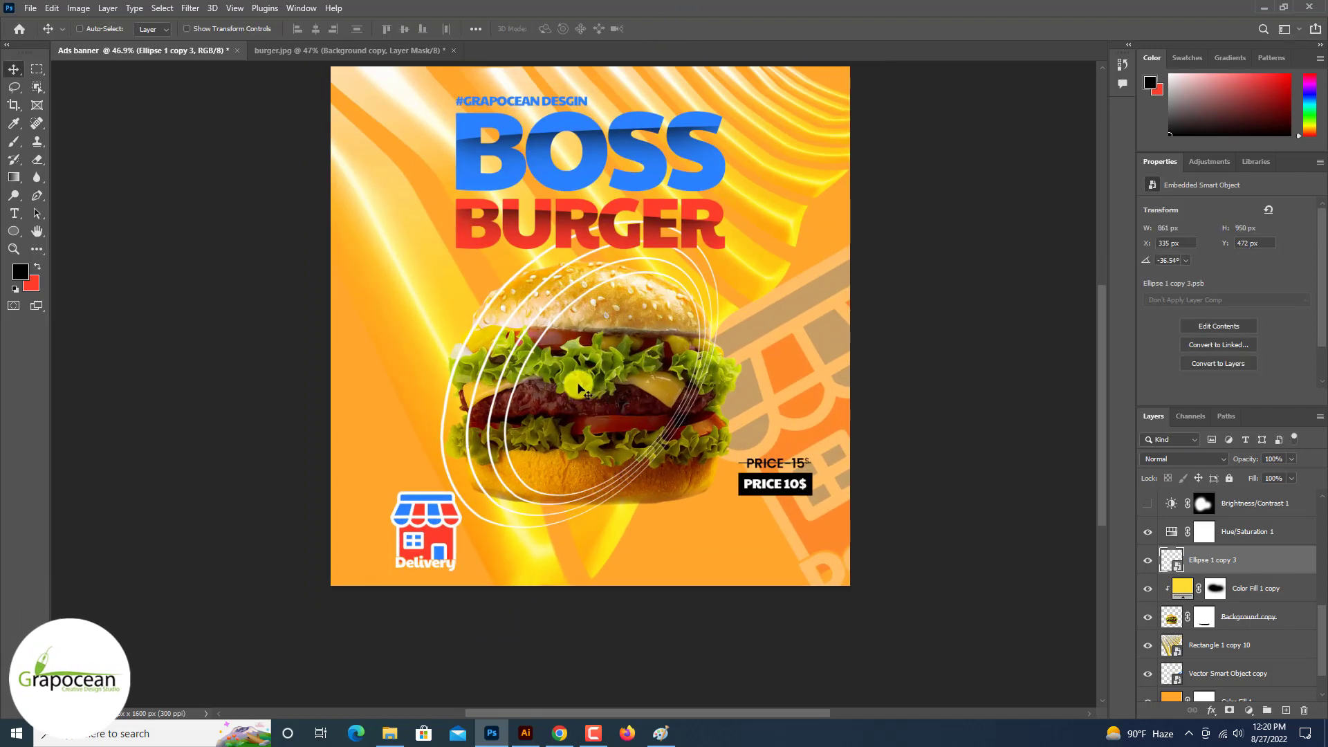
Step: Flip the rings horizontally and shift them right and down around the burger
key(ctrl+t)
right_click(564, 351)
click(648, 621)
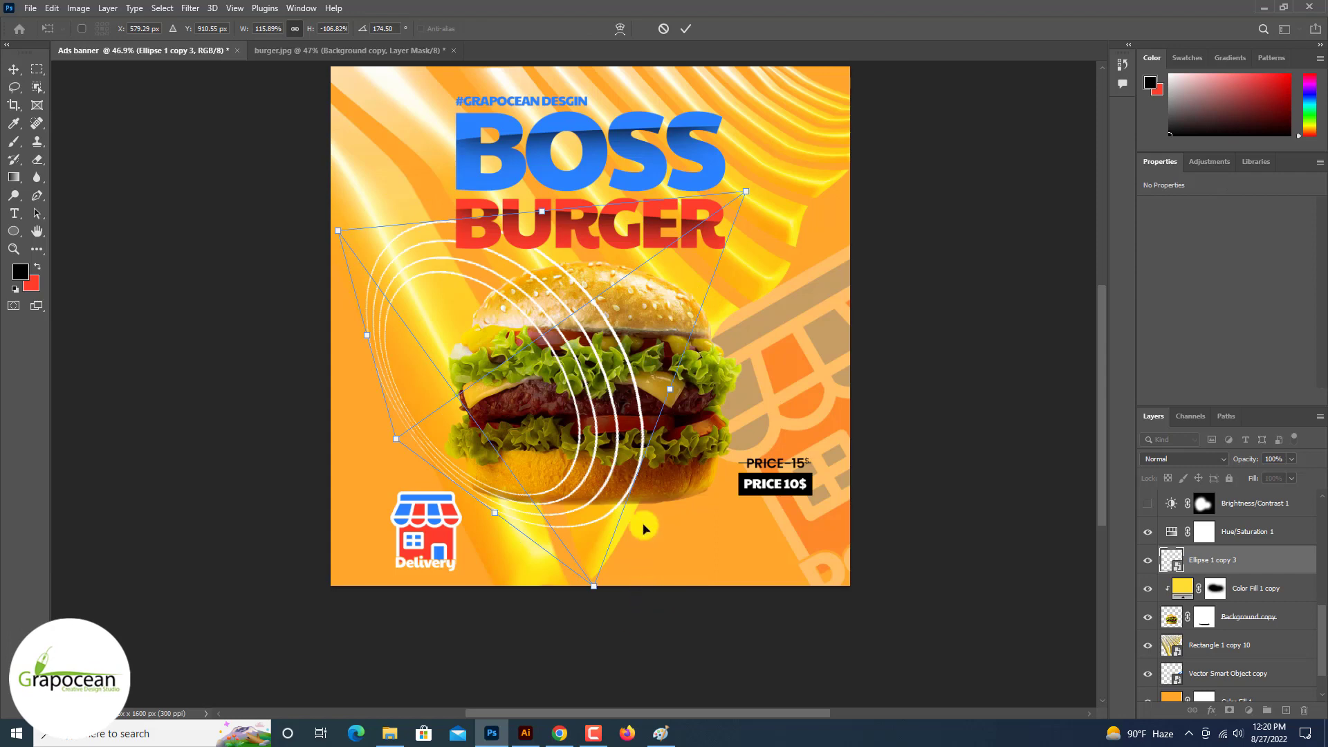
drag(641, 462, 681, 477)
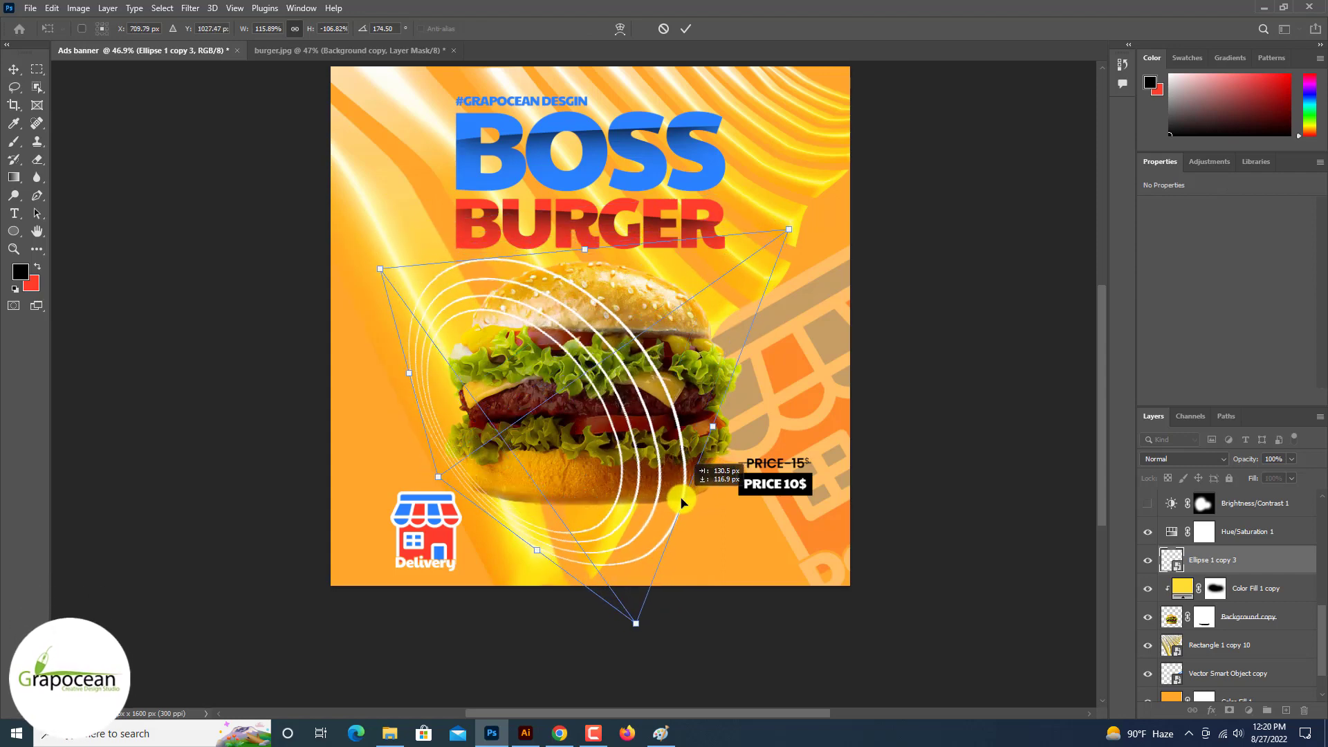
Step: Turn off the rings' bevel and add an Outer Glow and white Color Overlay
click(687, 30)
double_click(1279, 560)
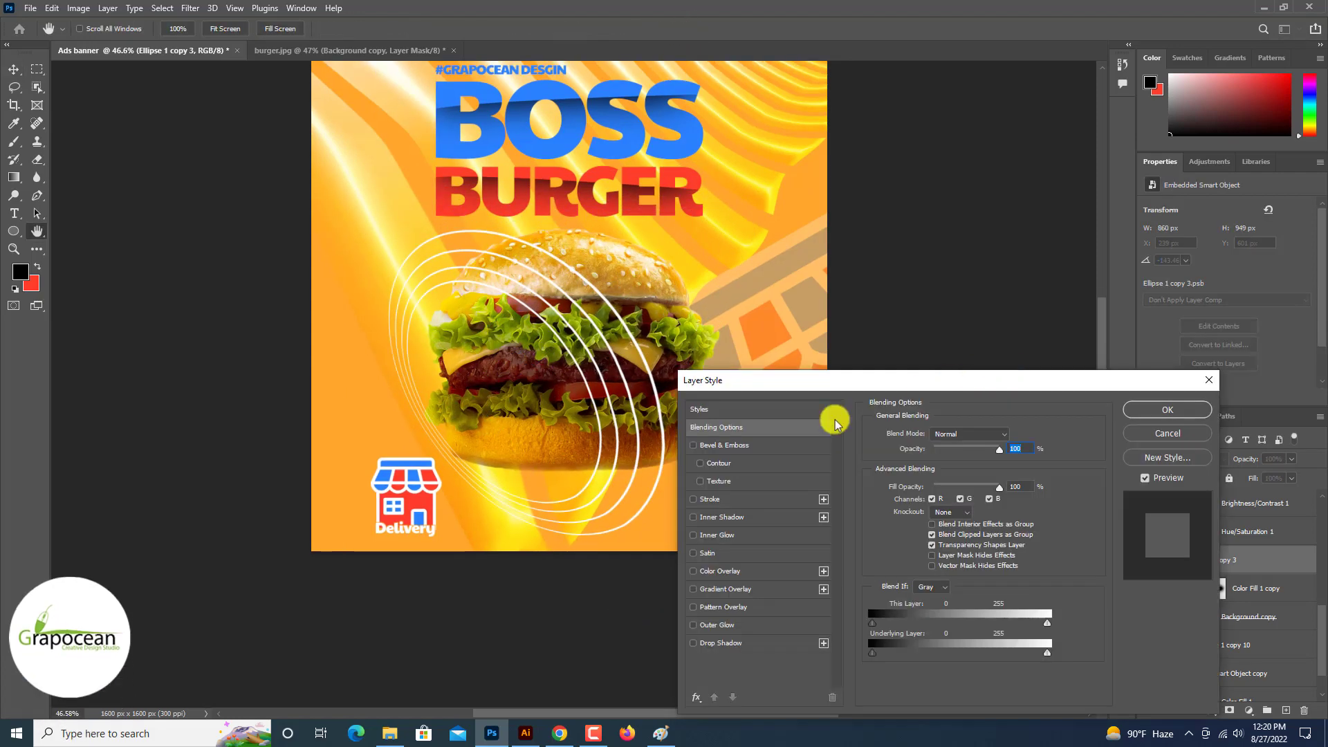
click(694, 446)
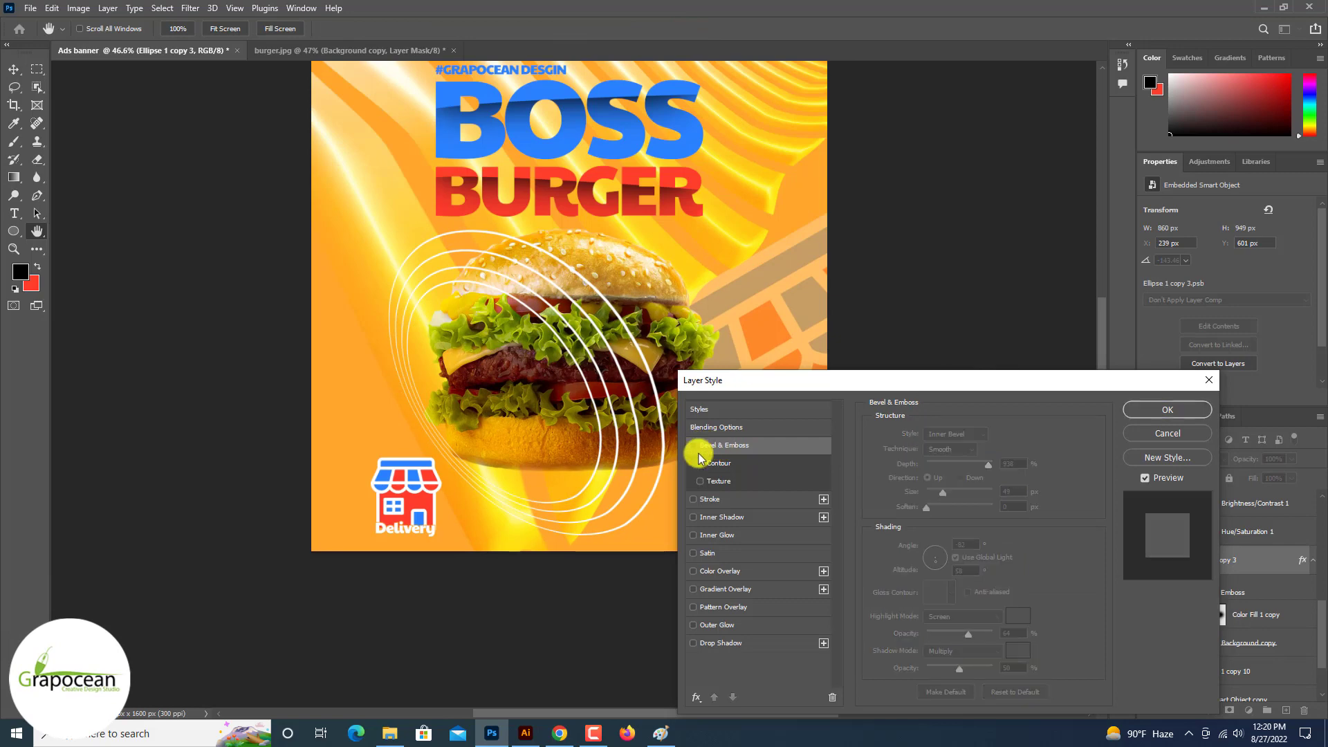
click(730, 624)
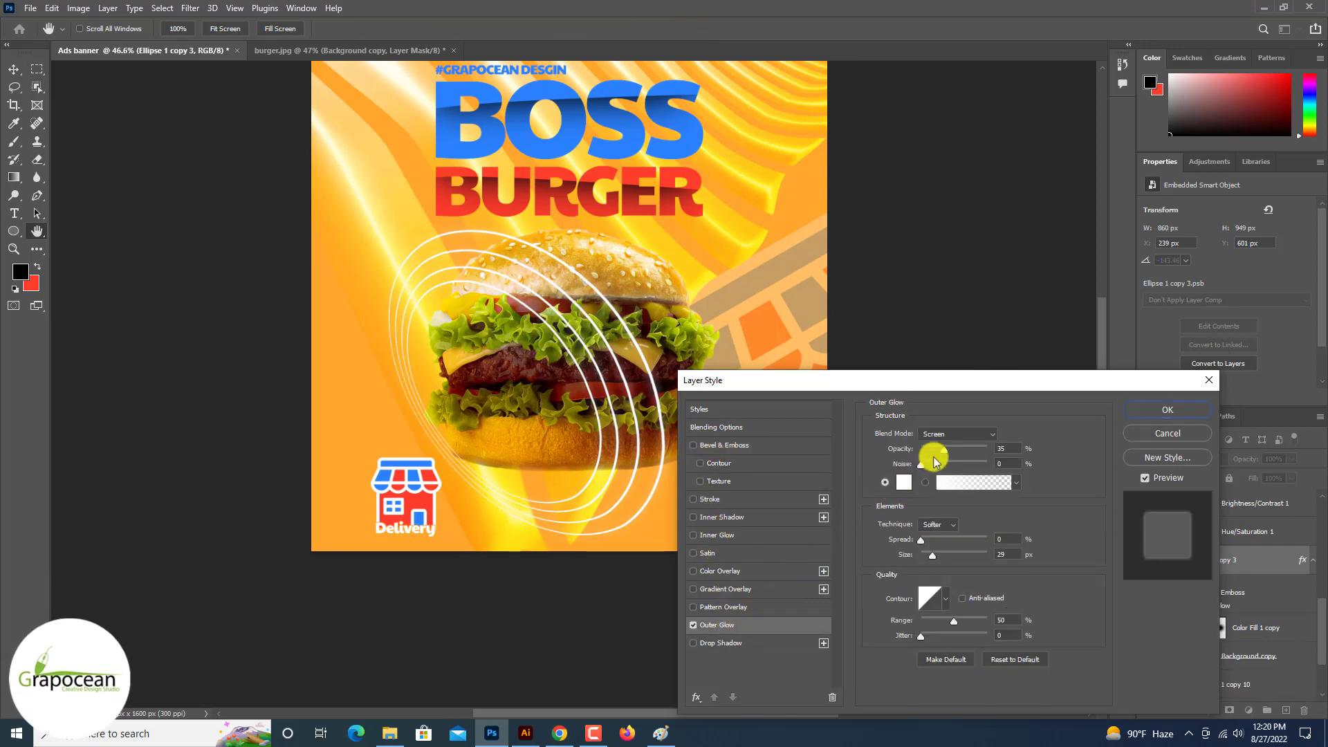
drag(934, 460, 996, 453)
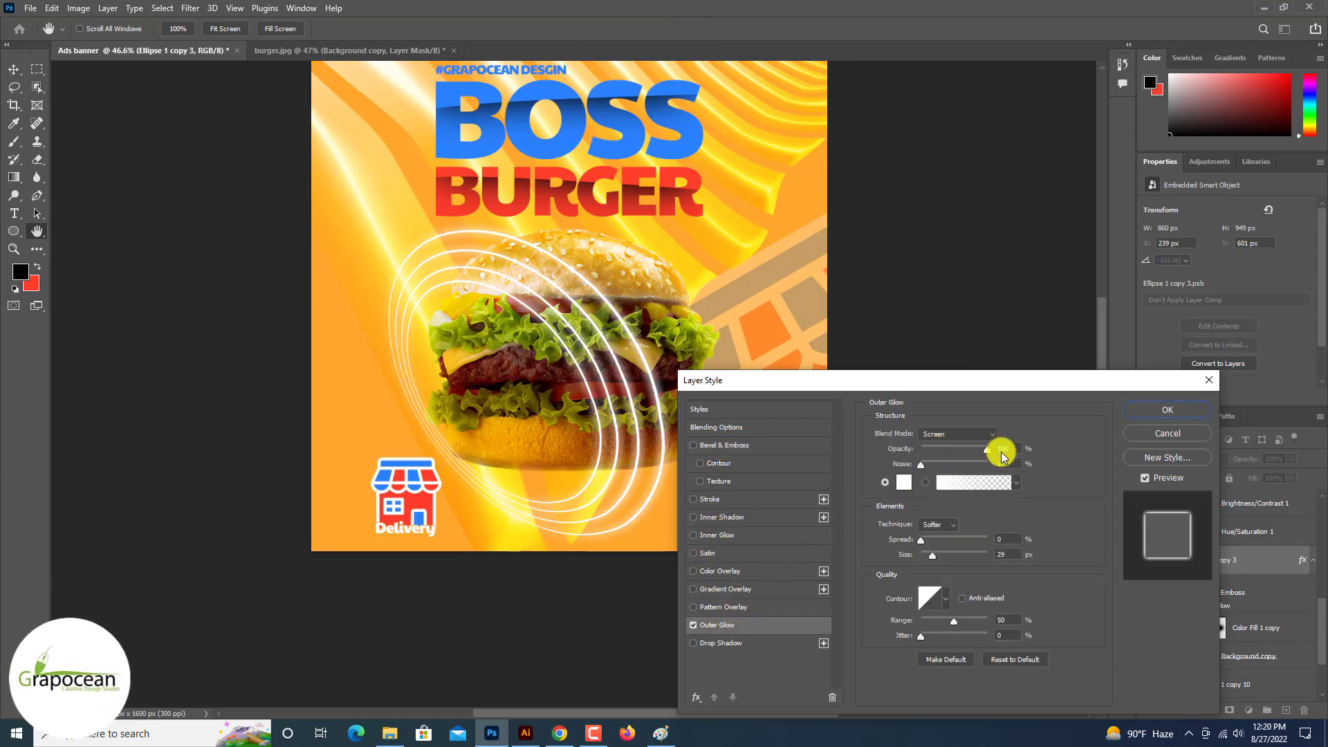
click(727, 570)
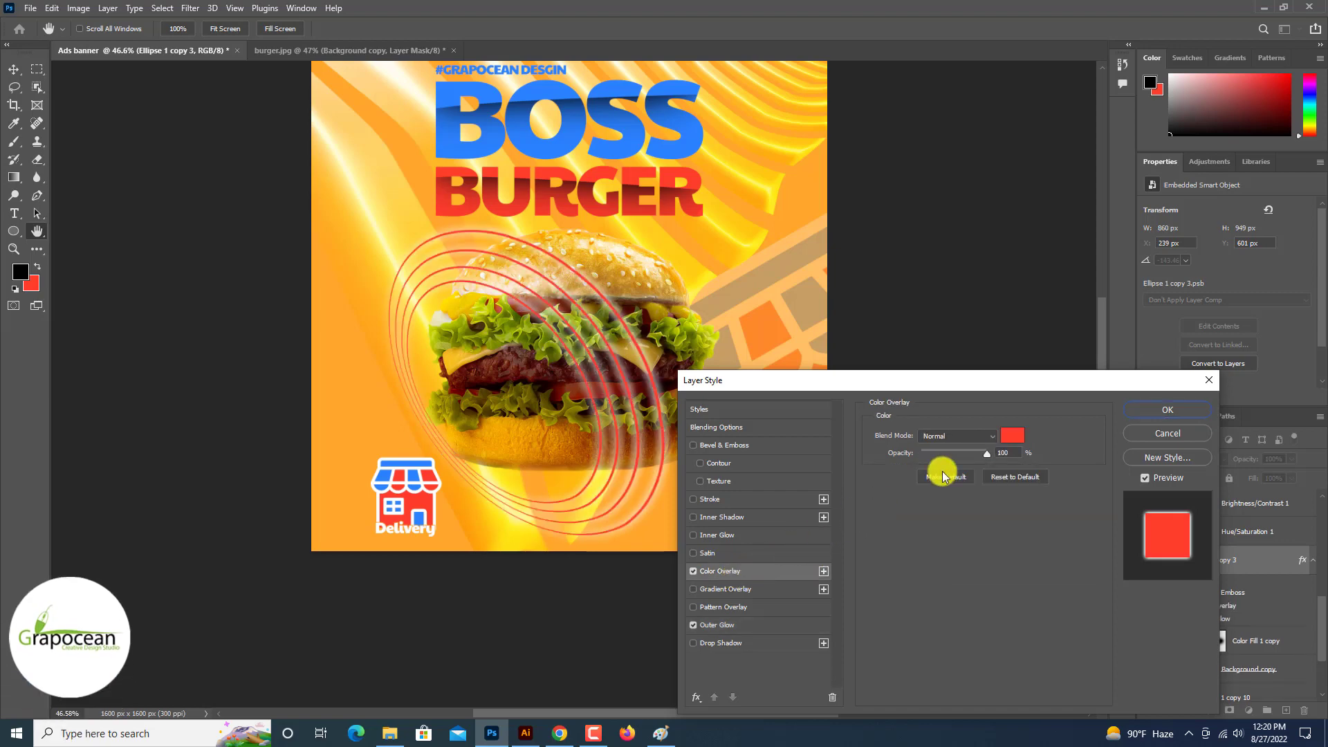
click(1011, 434)
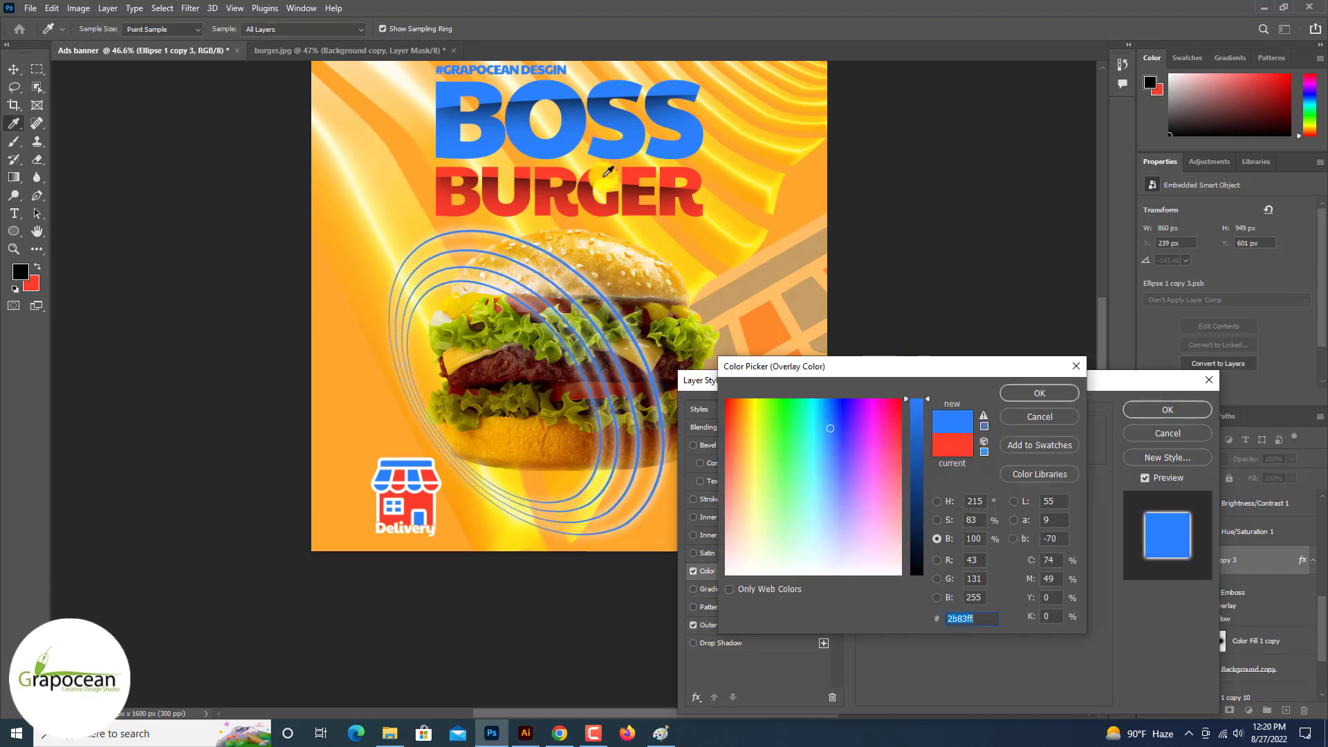
click(463, 415)
click(654, 589)
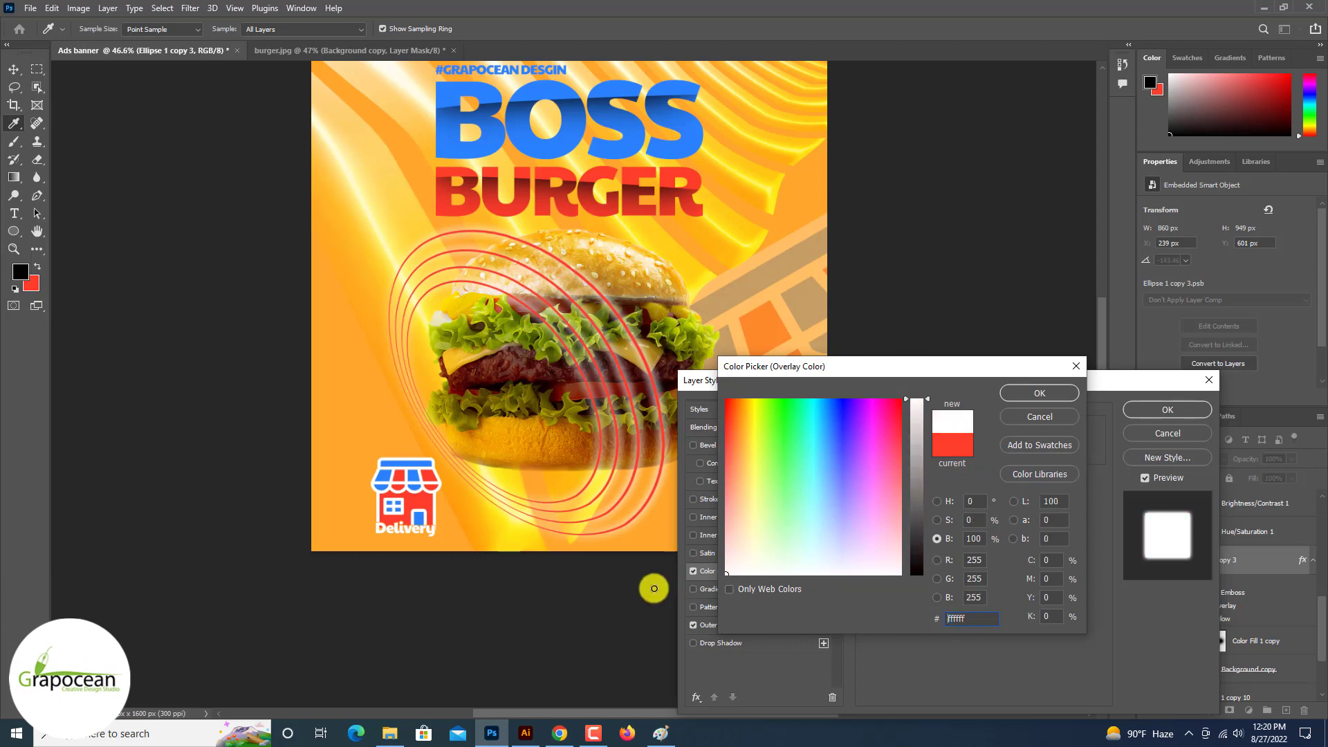
click(1040, 393)
click(1168, 410)
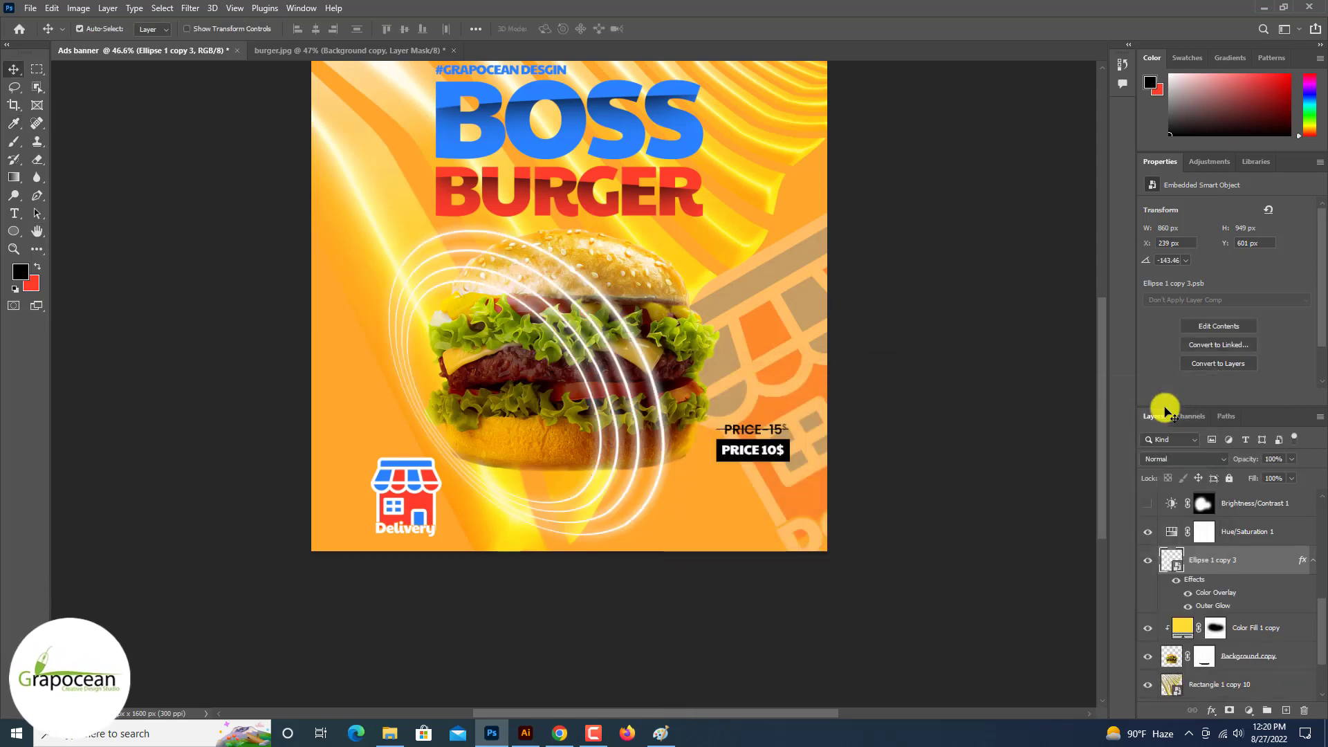
Step: Change the rings' Color Overlay colour to lime green c6ff00
key(v)
key(ctrl+minus)
key(ctrl+minus)
scroll(857, 414, up, 5)
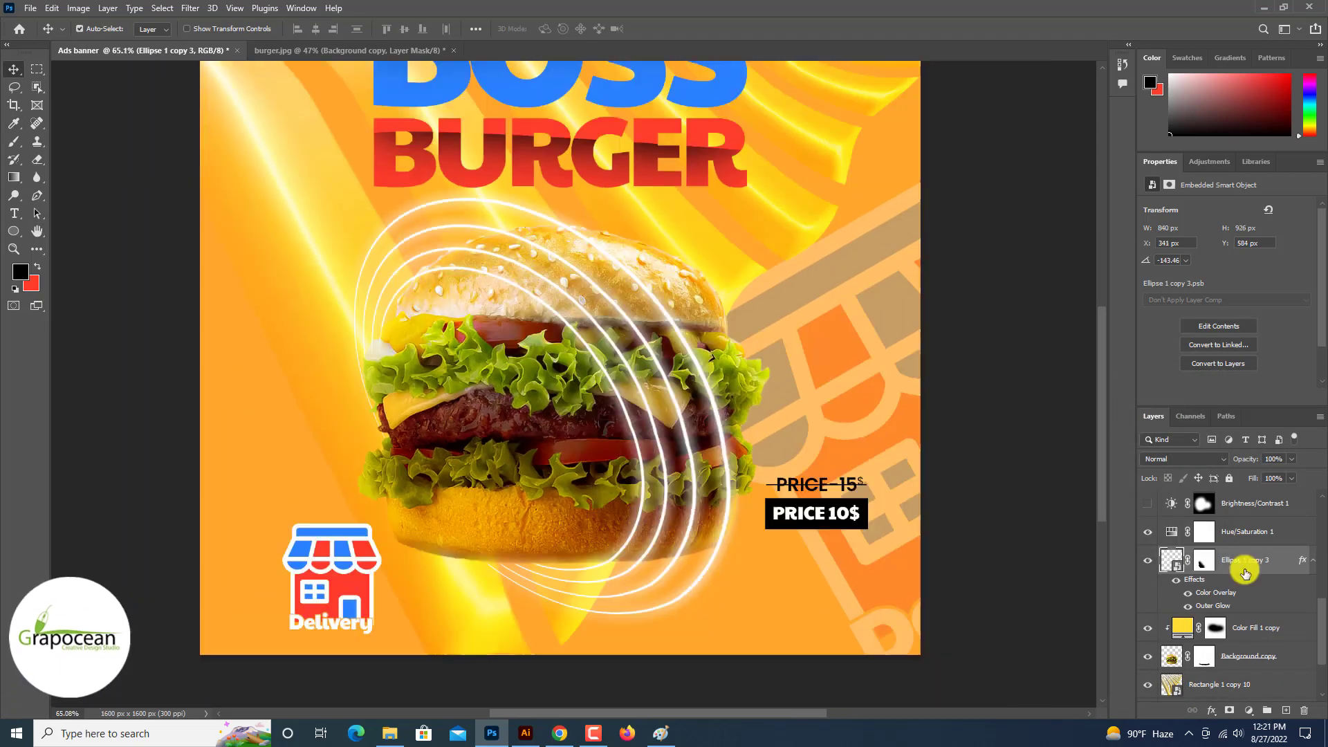
right_click(1245, 562)
click(1224, 593)
double_click(1225, 594)
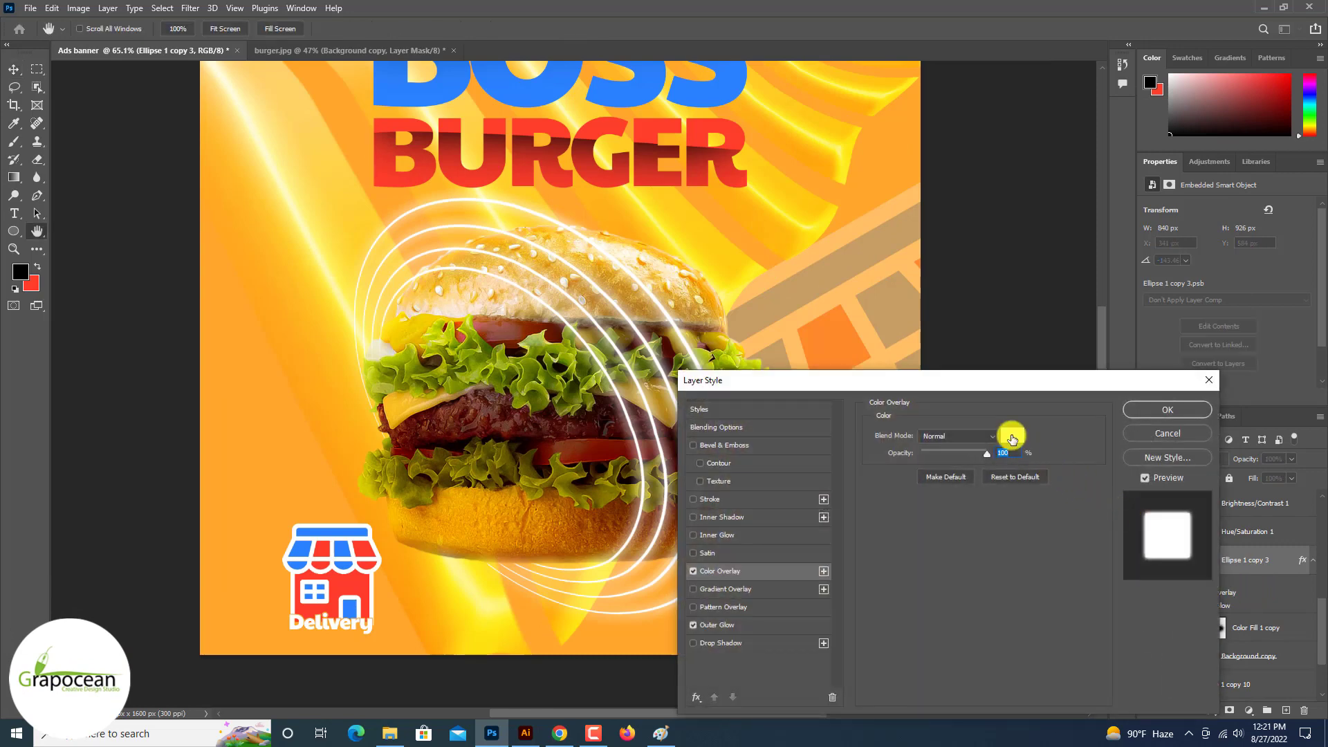
click(1008, 439)
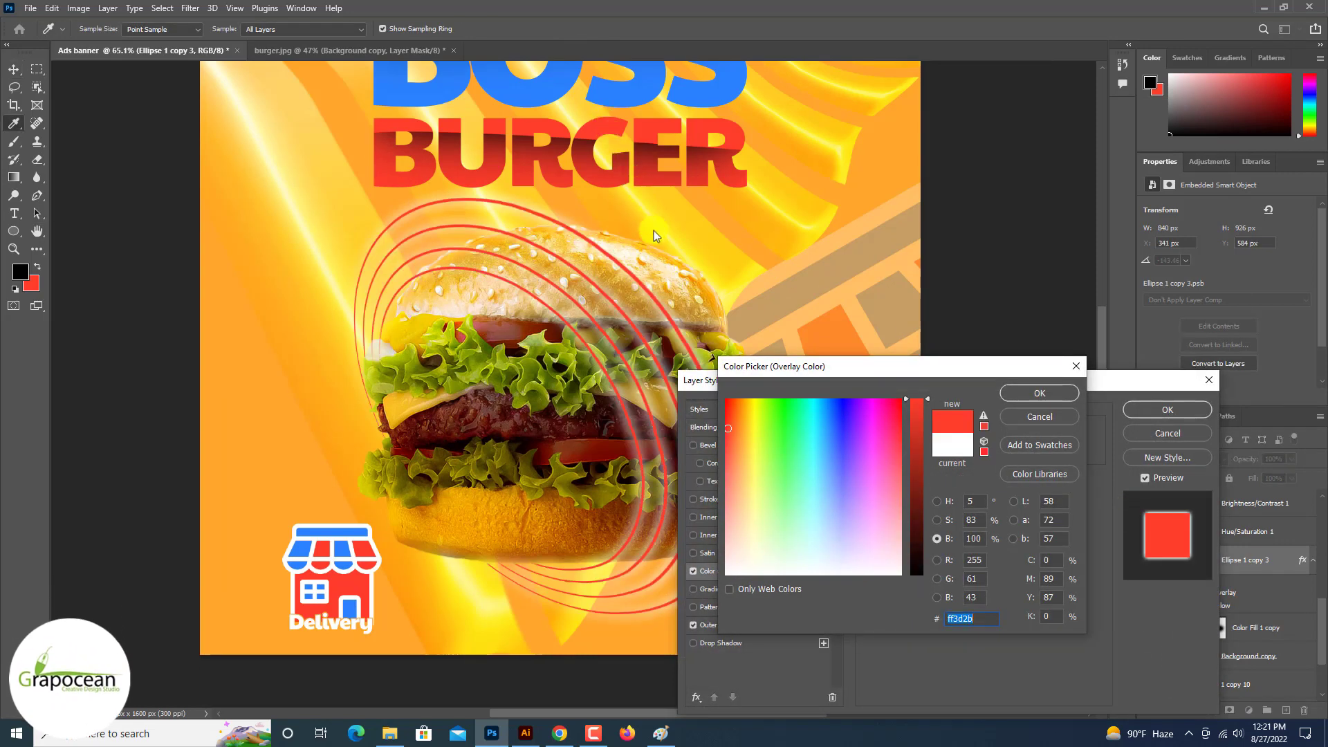
text(ff0000)
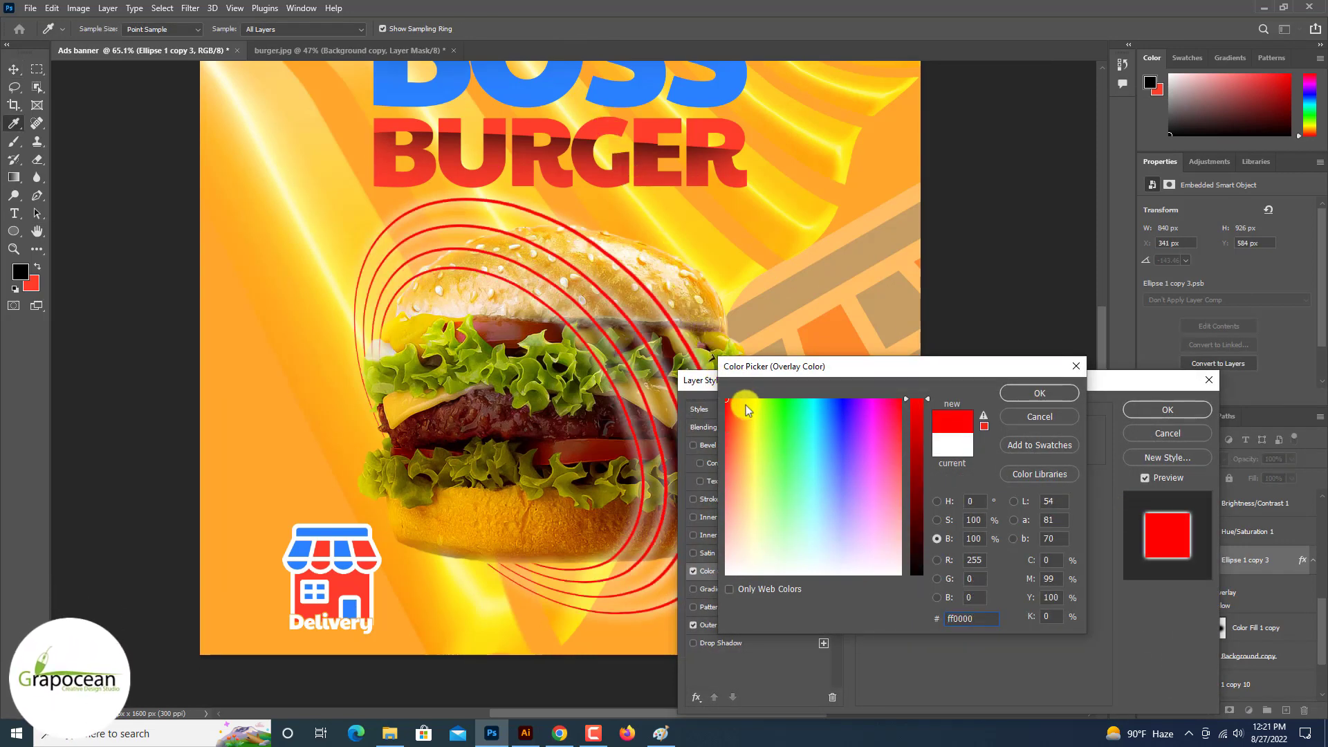
drag(746, 404, 761, 372)
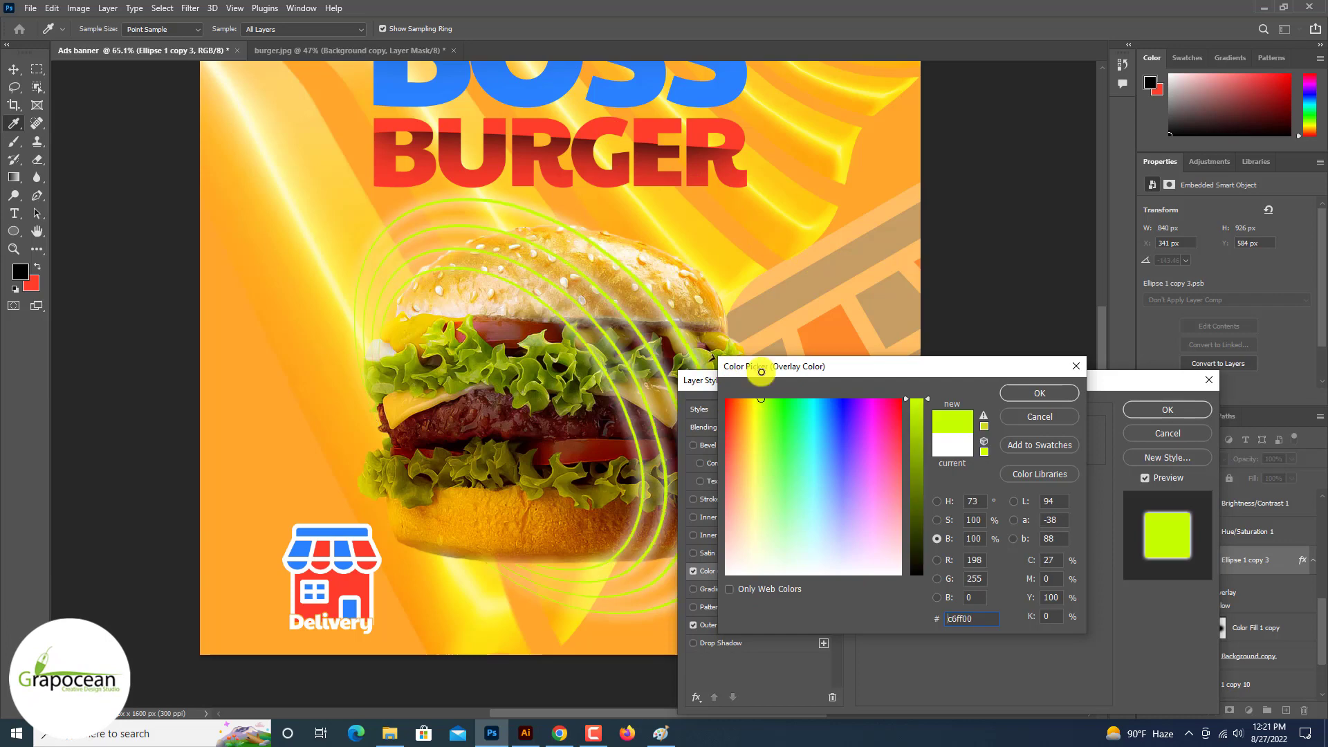
click(1039, 394)
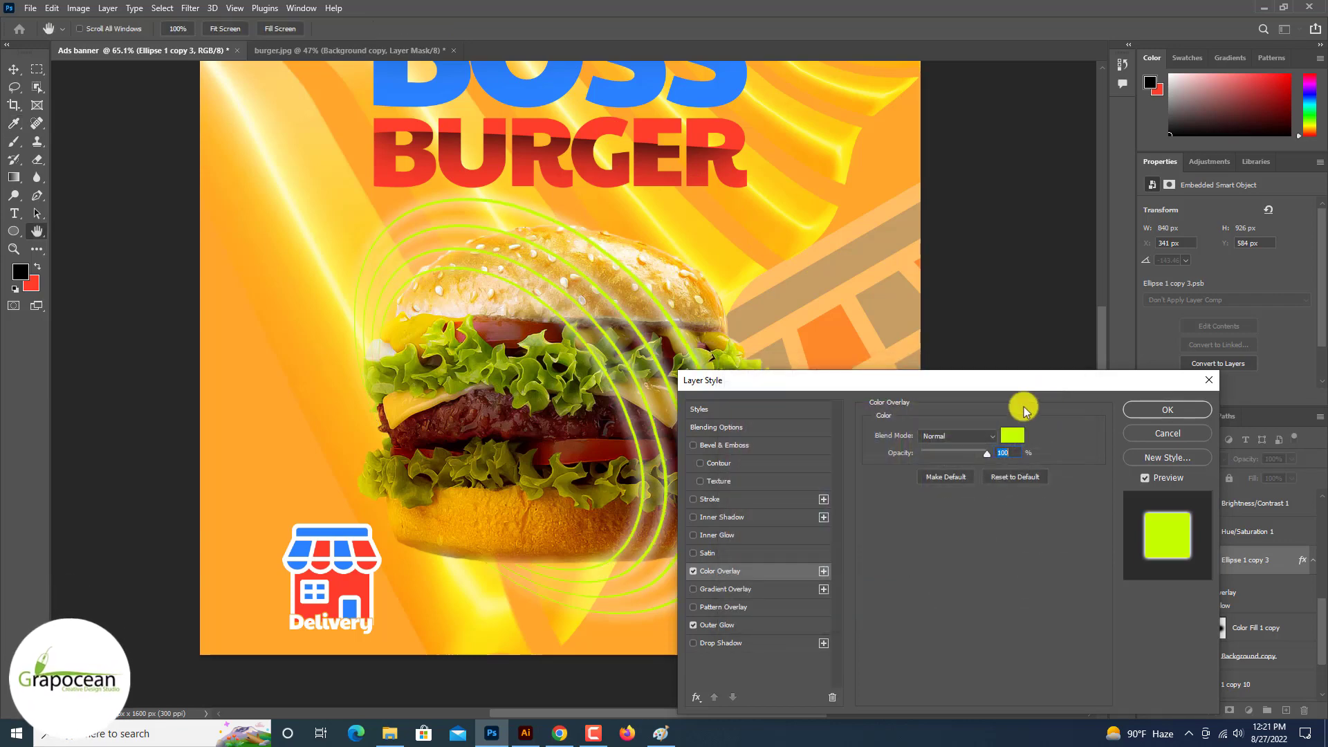
Step: Set the Outer Glow colour to lime green ccff00 with 0% spread and smaller size
click(732, 628)
click(900, 481)
click(680, 327)
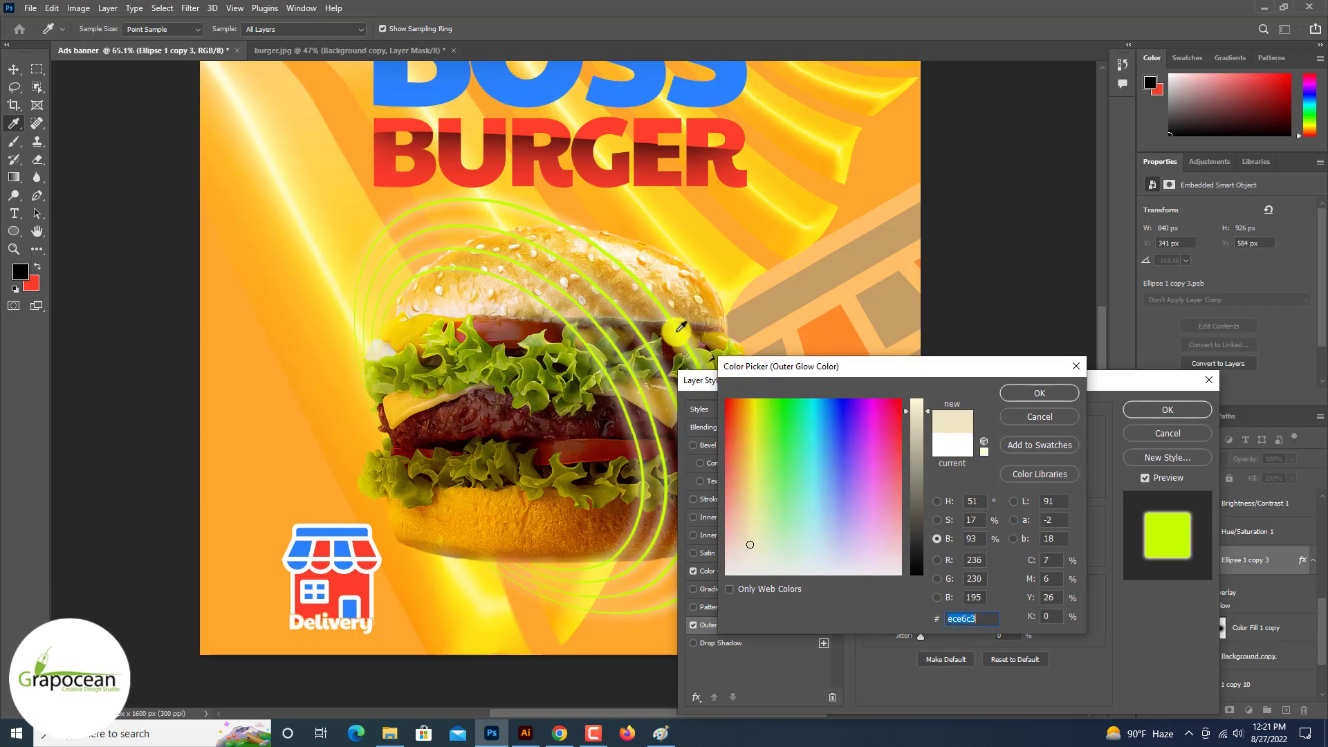
text(ffffff)
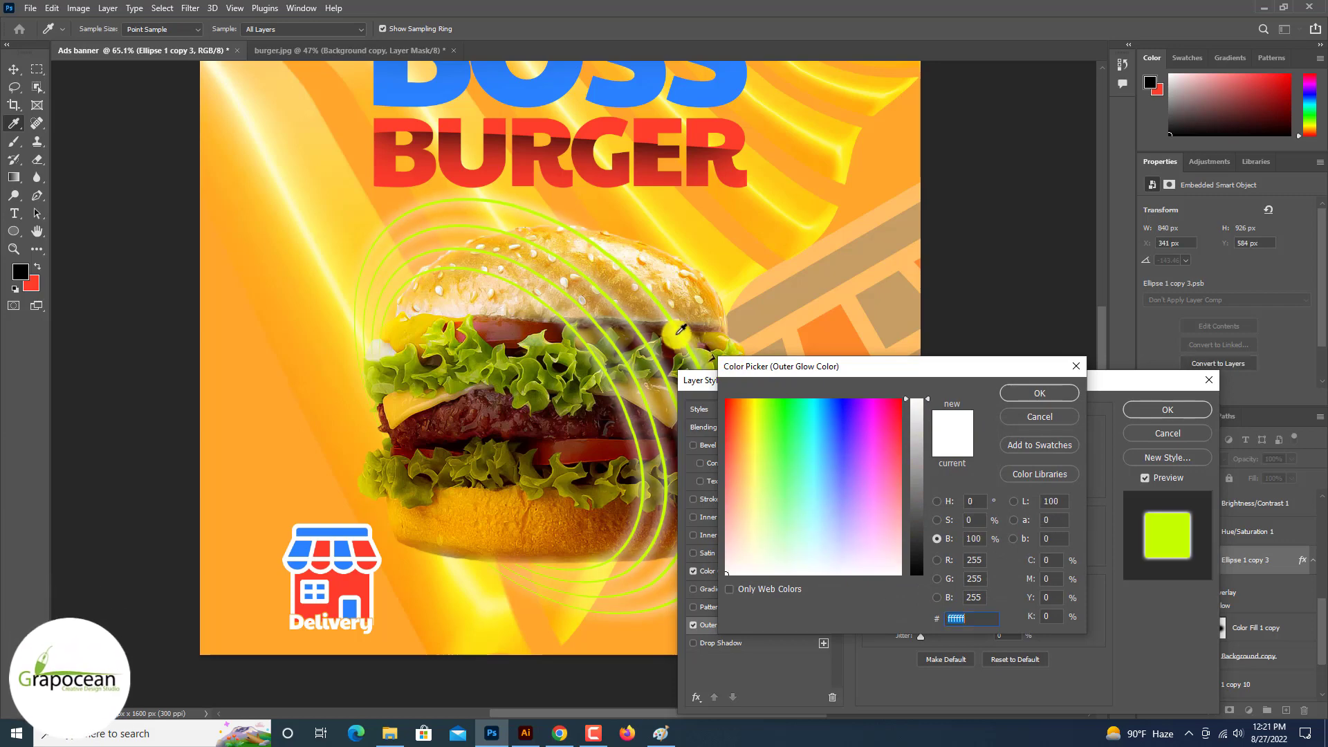
click(647, 382)
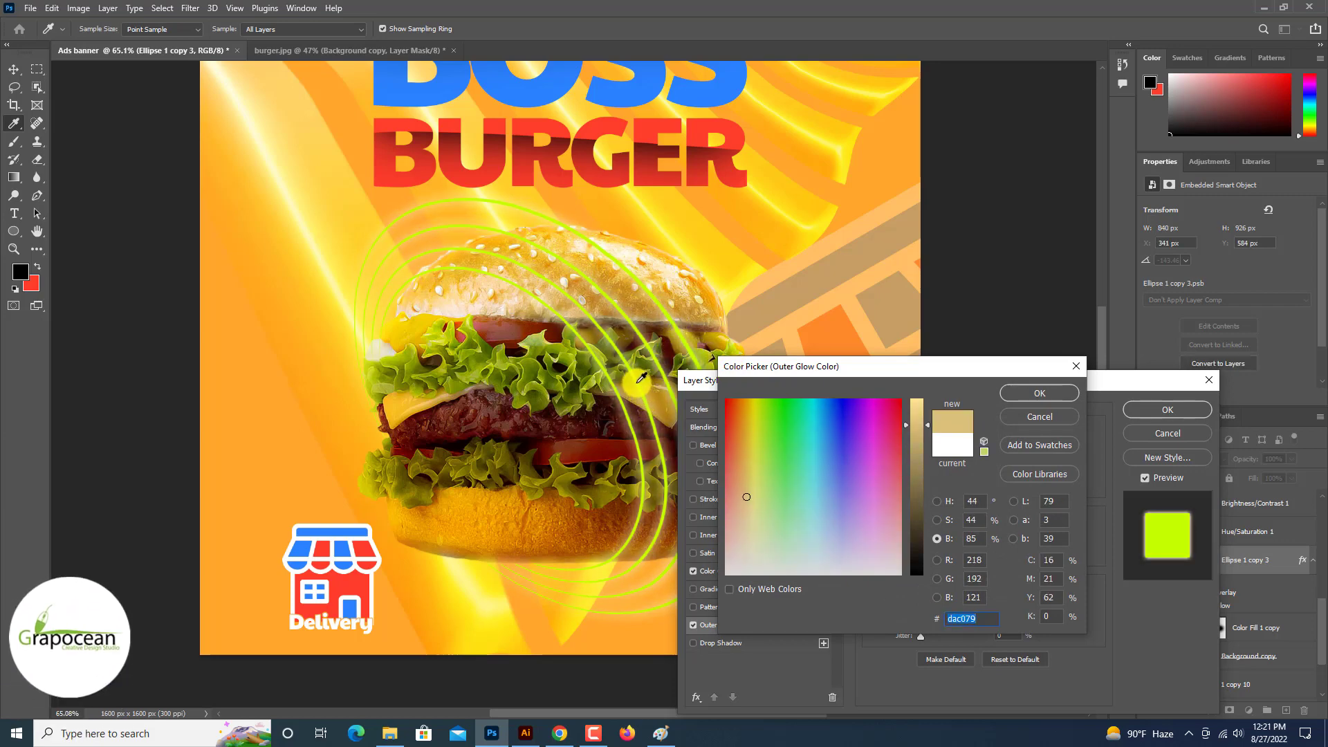
text(ffffff)
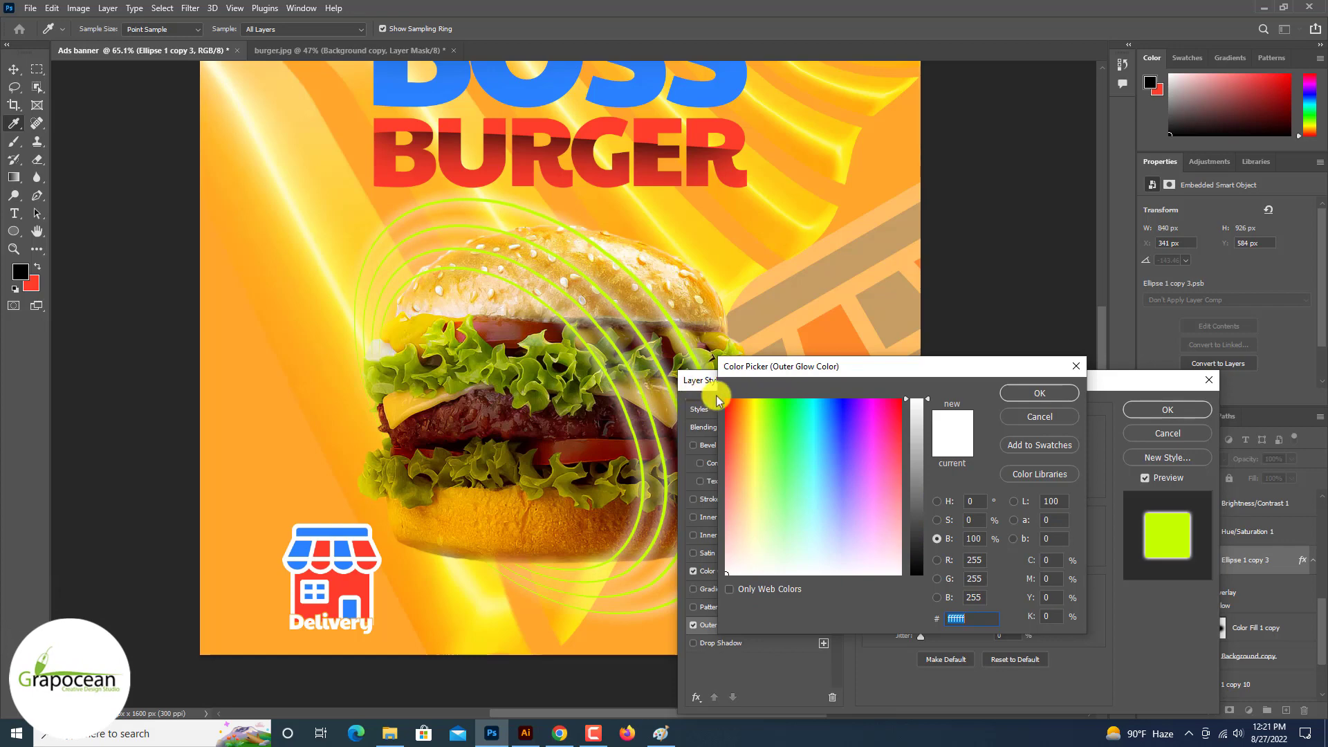
mouse_move(717, 399)
mouse_down()
mouse_move(777, 399)
mouse_move(761, 395)
mouse_up()
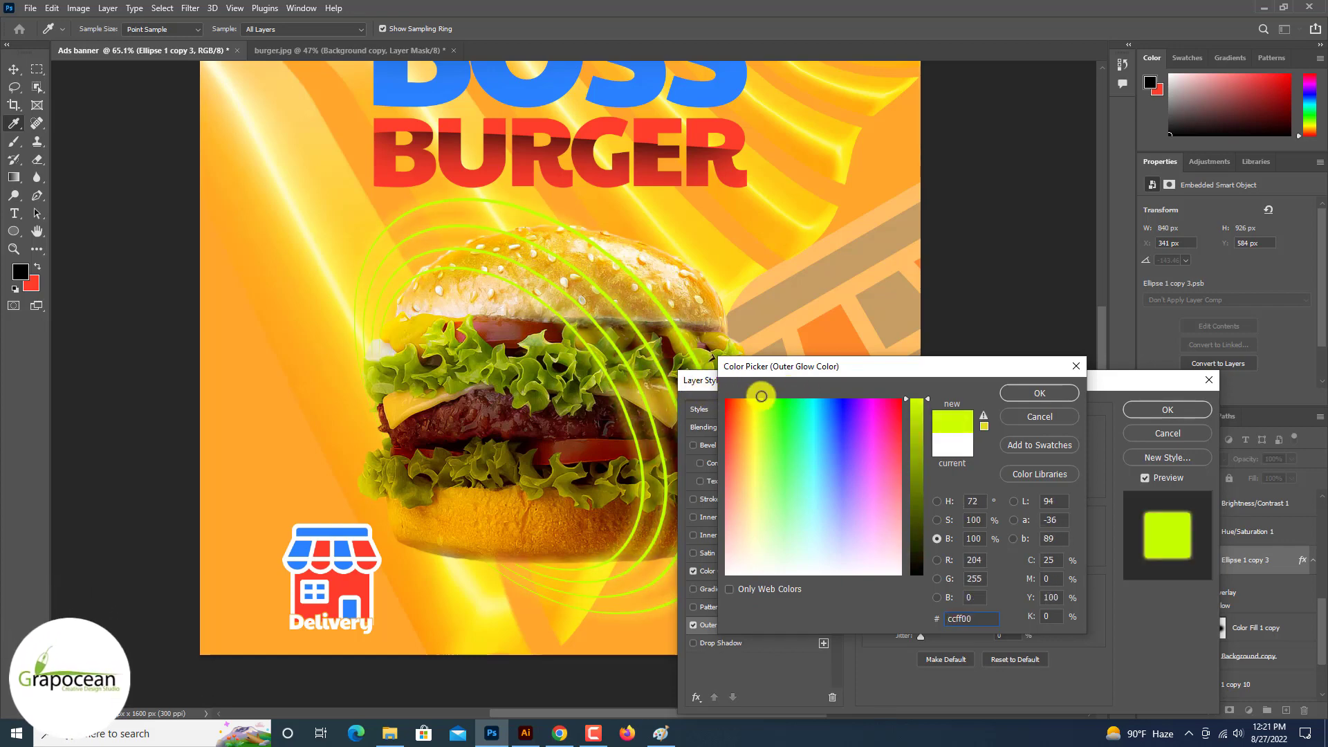
click(1030, 394)
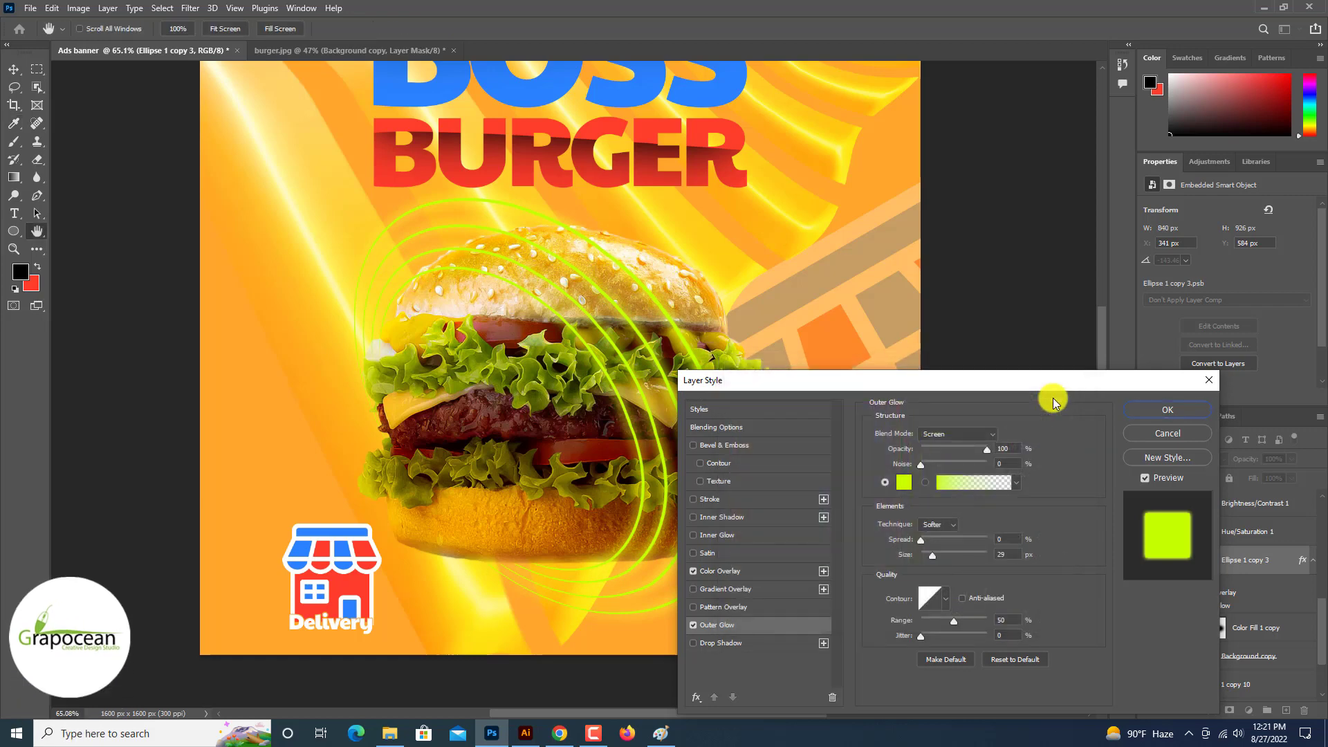
drag(943, 559, 926, 547)
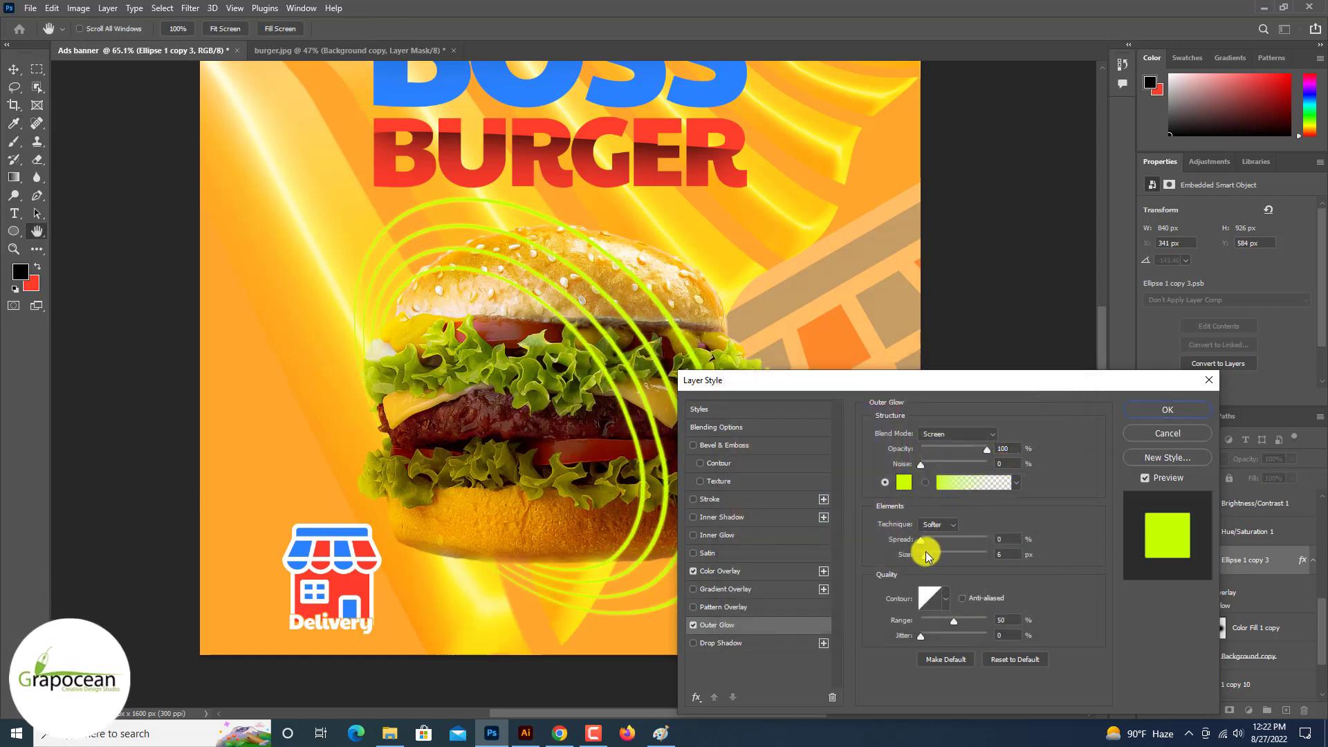
drag(929, 544, 933, 555)
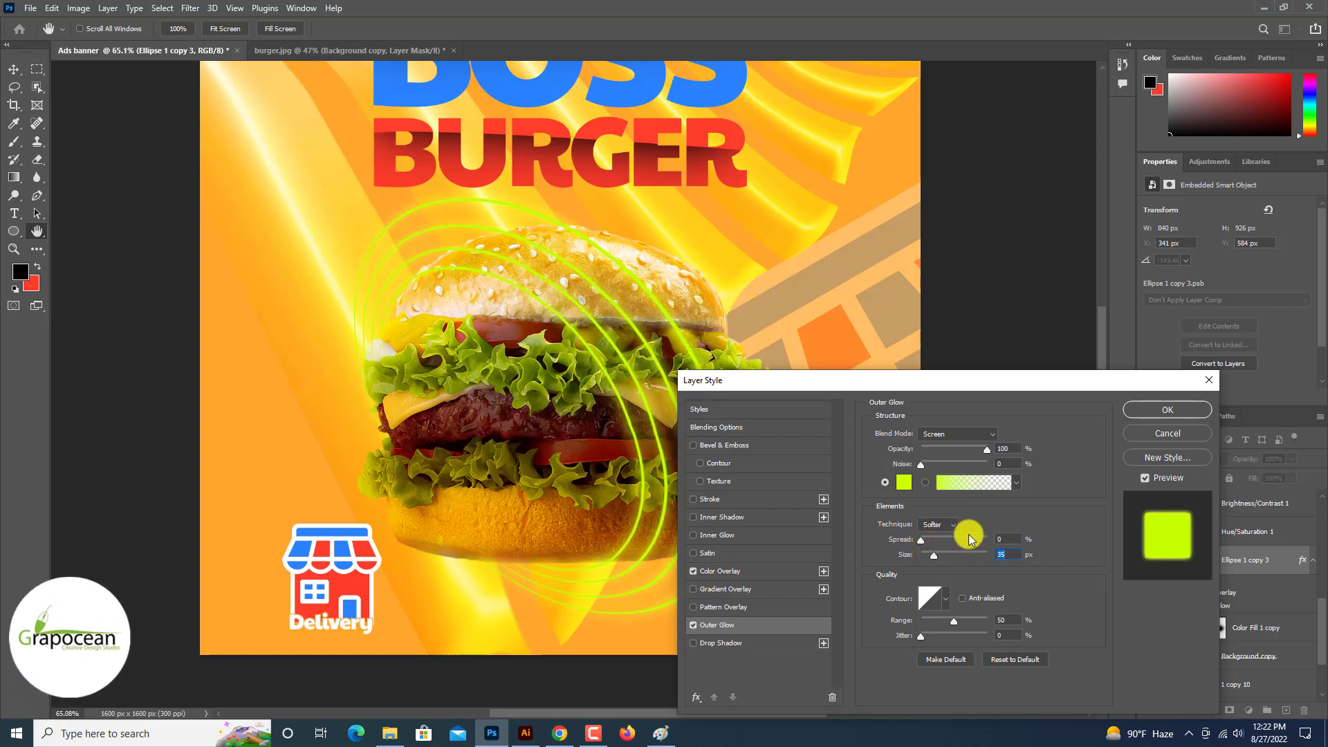
click(1169, 409)
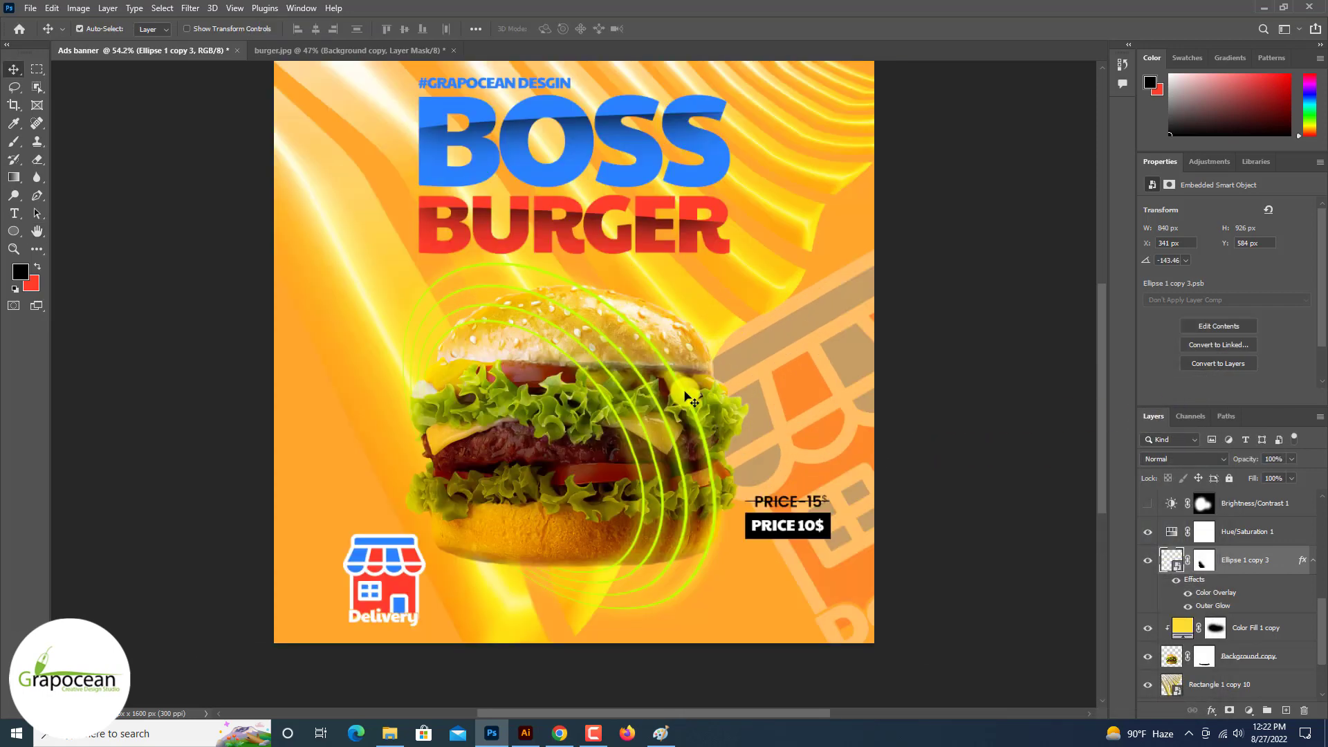
Step: Move the glowing rings to the lower left and nudge the burger and striped background slightly
mouse_move(723, 423)
mouse_down()
mouse_move(375, 186)
mouse_move(918, 445)
mouse_move(561, 541)
mouse_move(574, 566)
mouse_up()
scroll(588, 568, down, 4)
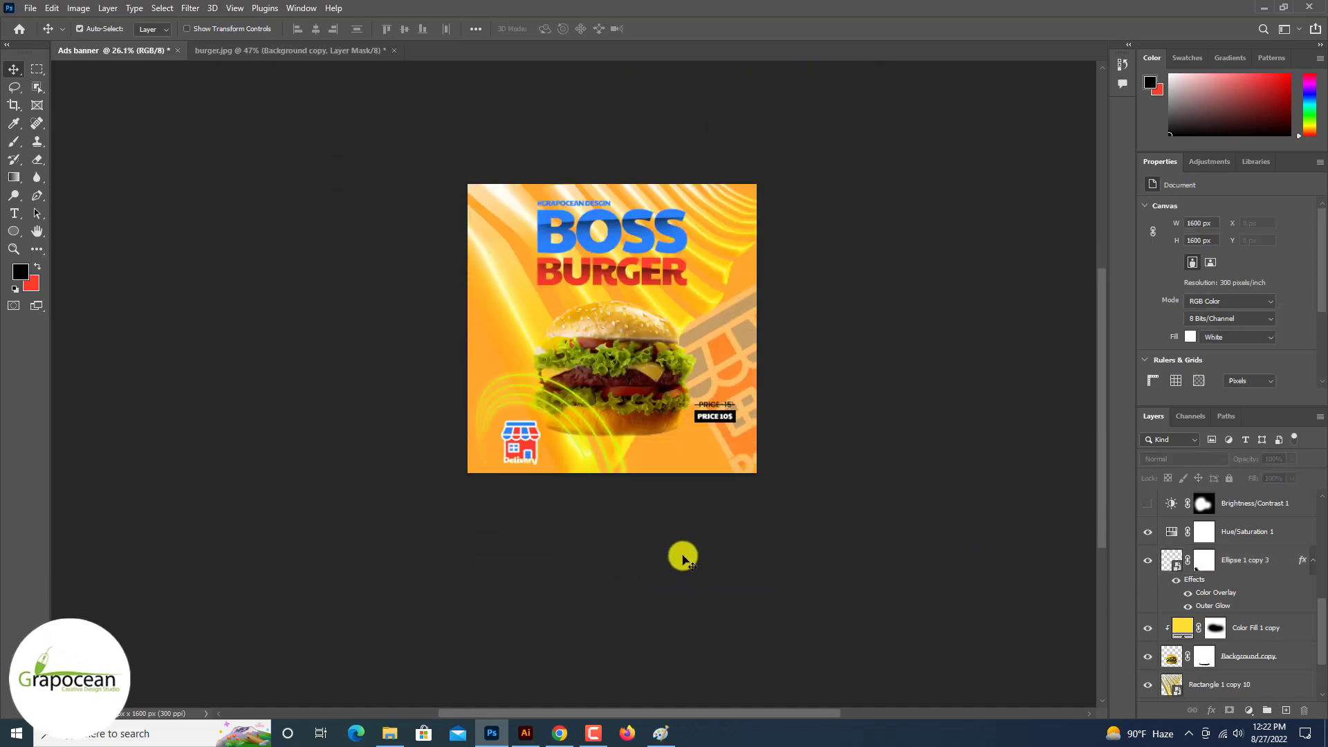
scroll(681, 553, up, 3)
drag(610, 254, 616, 270)
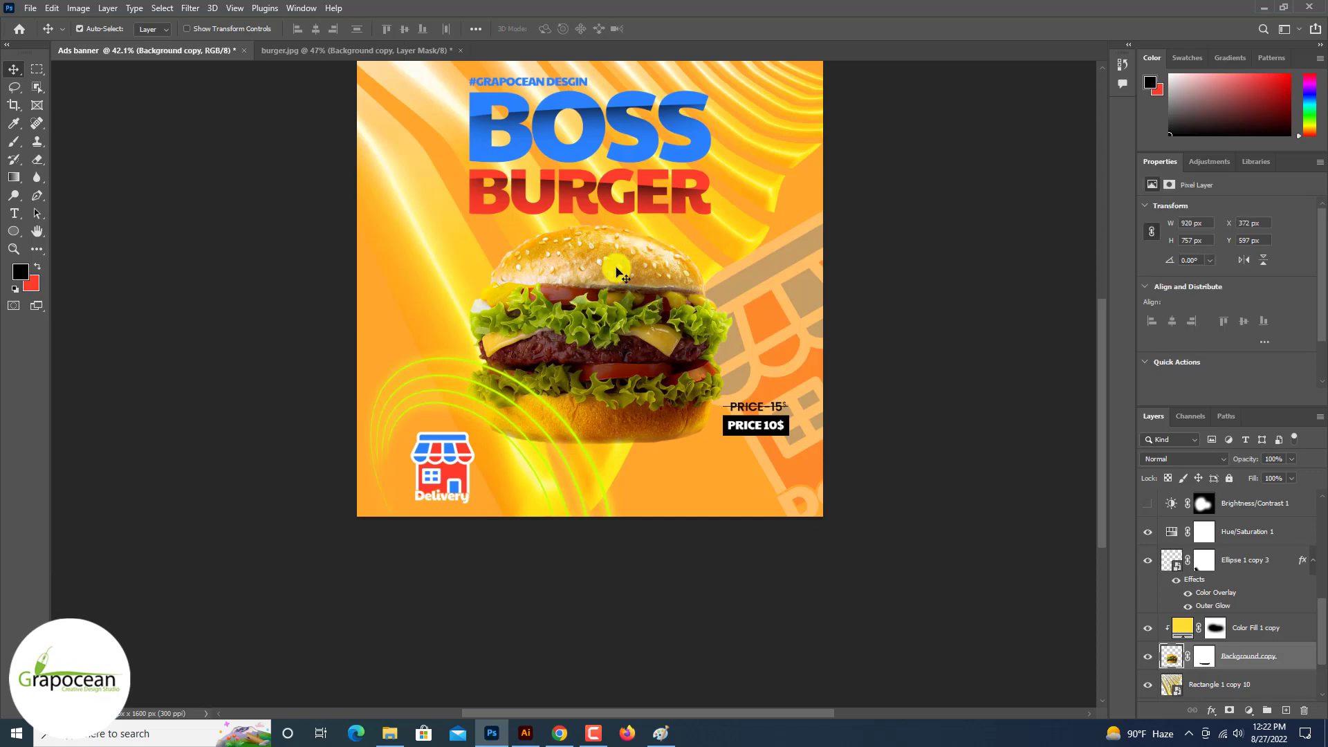
drag(599, 482, 586, 489)
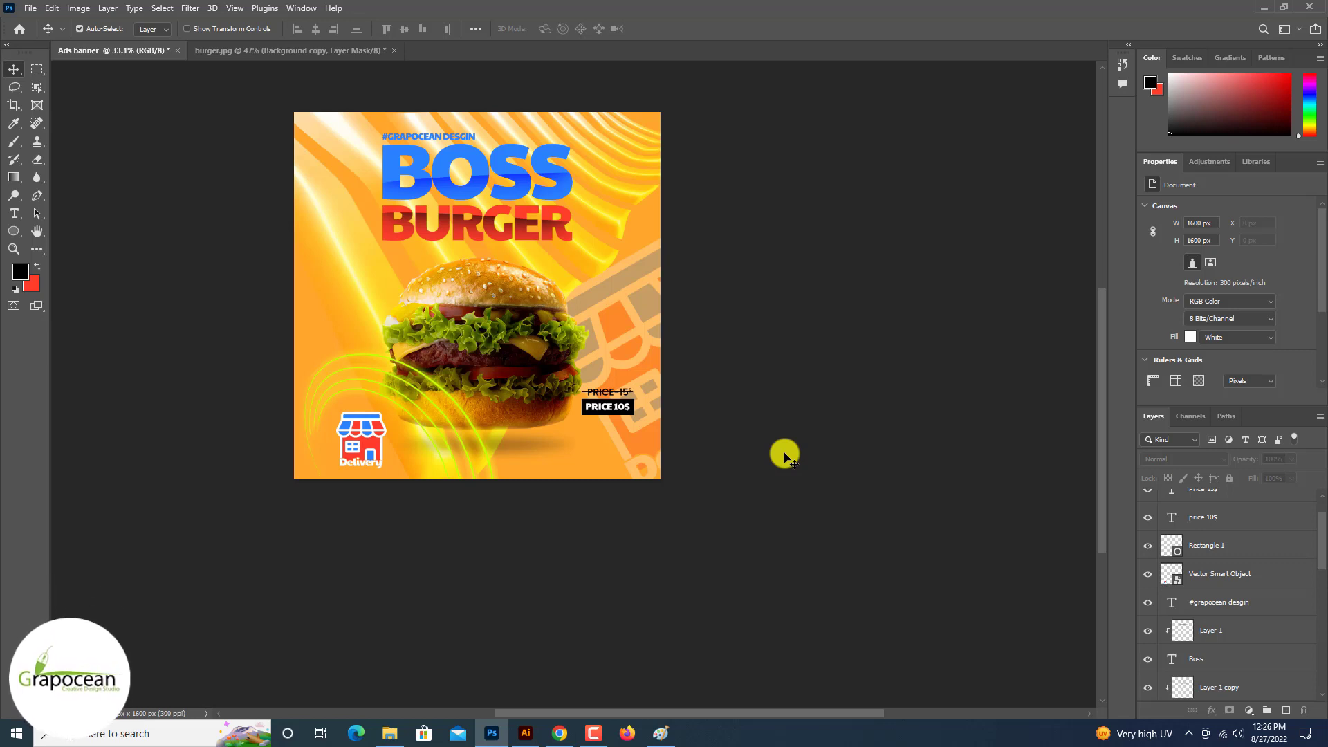
click(14, 213)
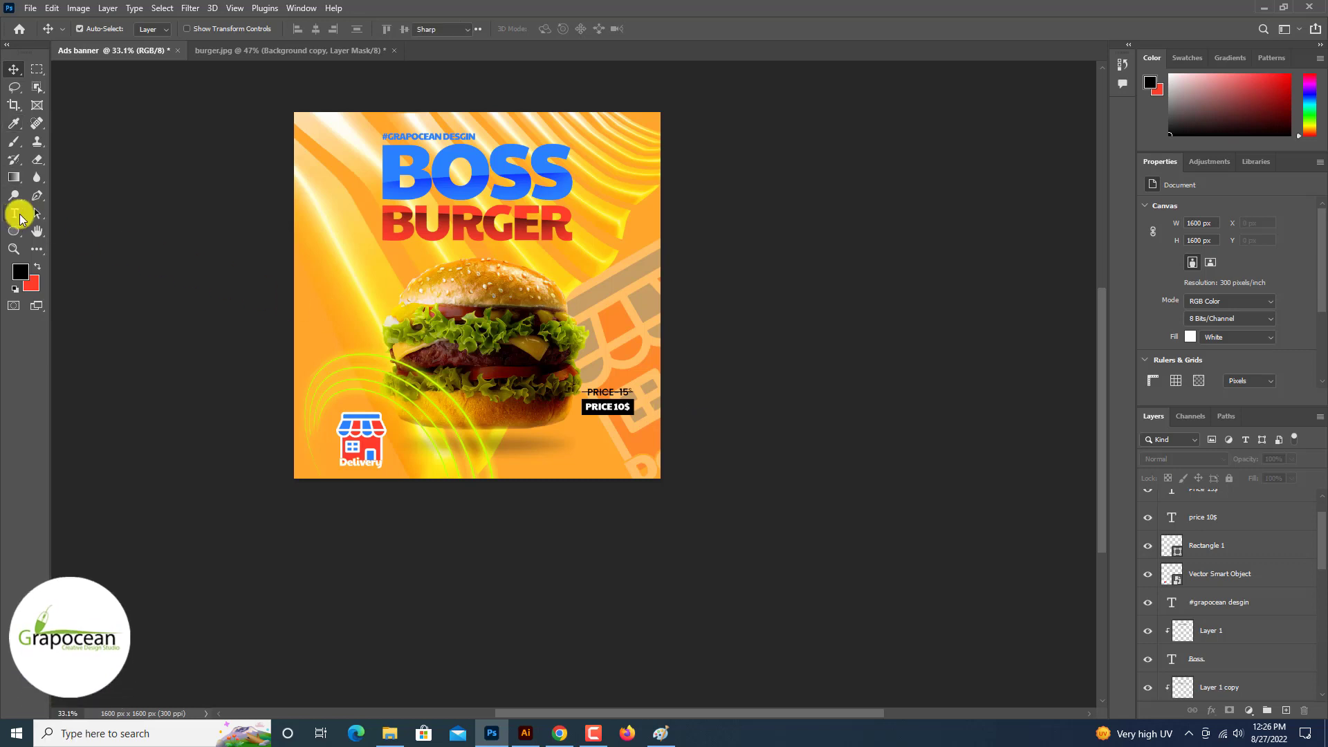
click(549, 466)
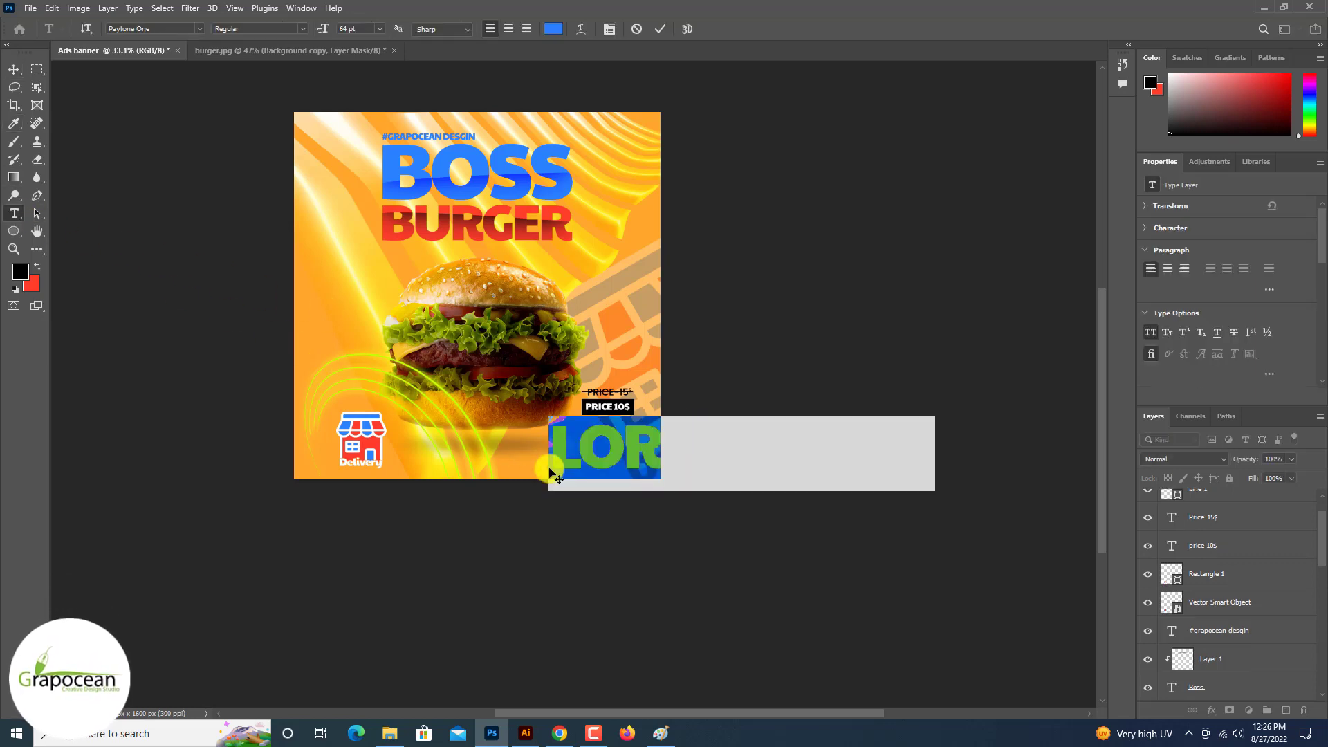
text(WW)
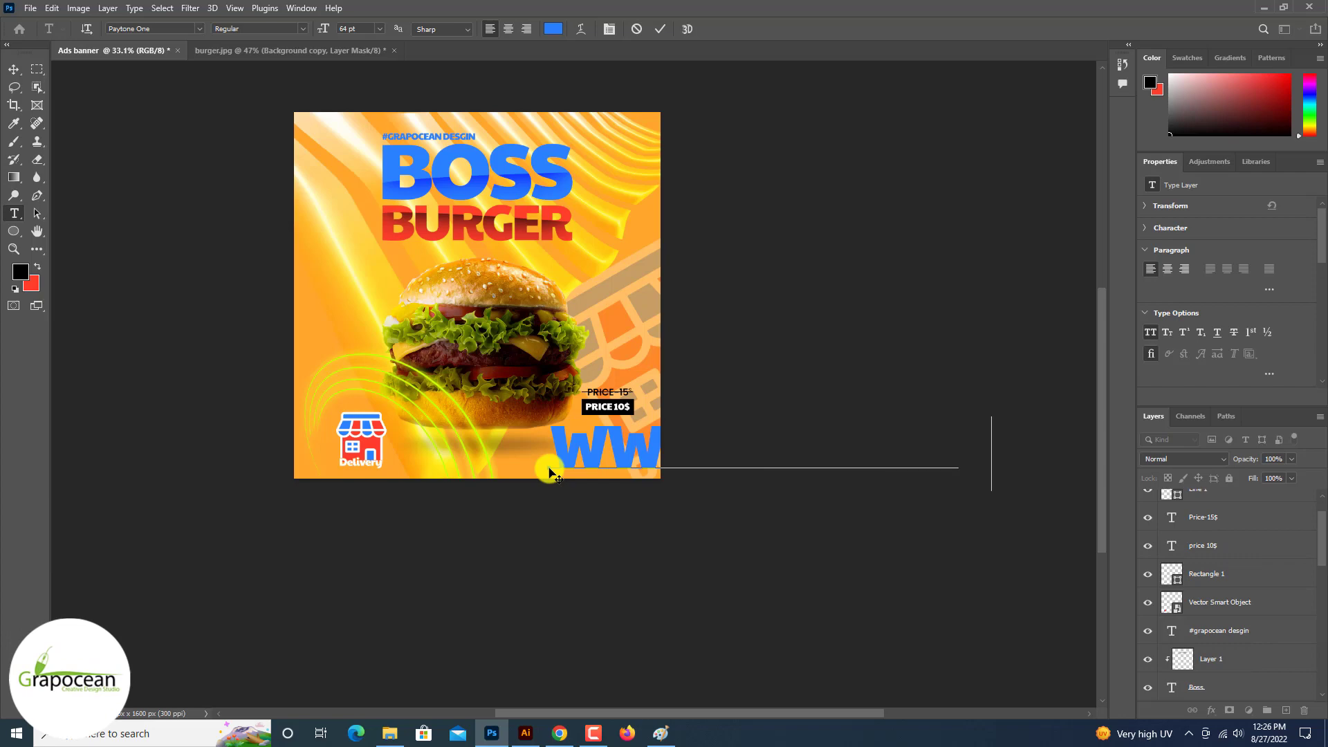
key(ctrl+a)
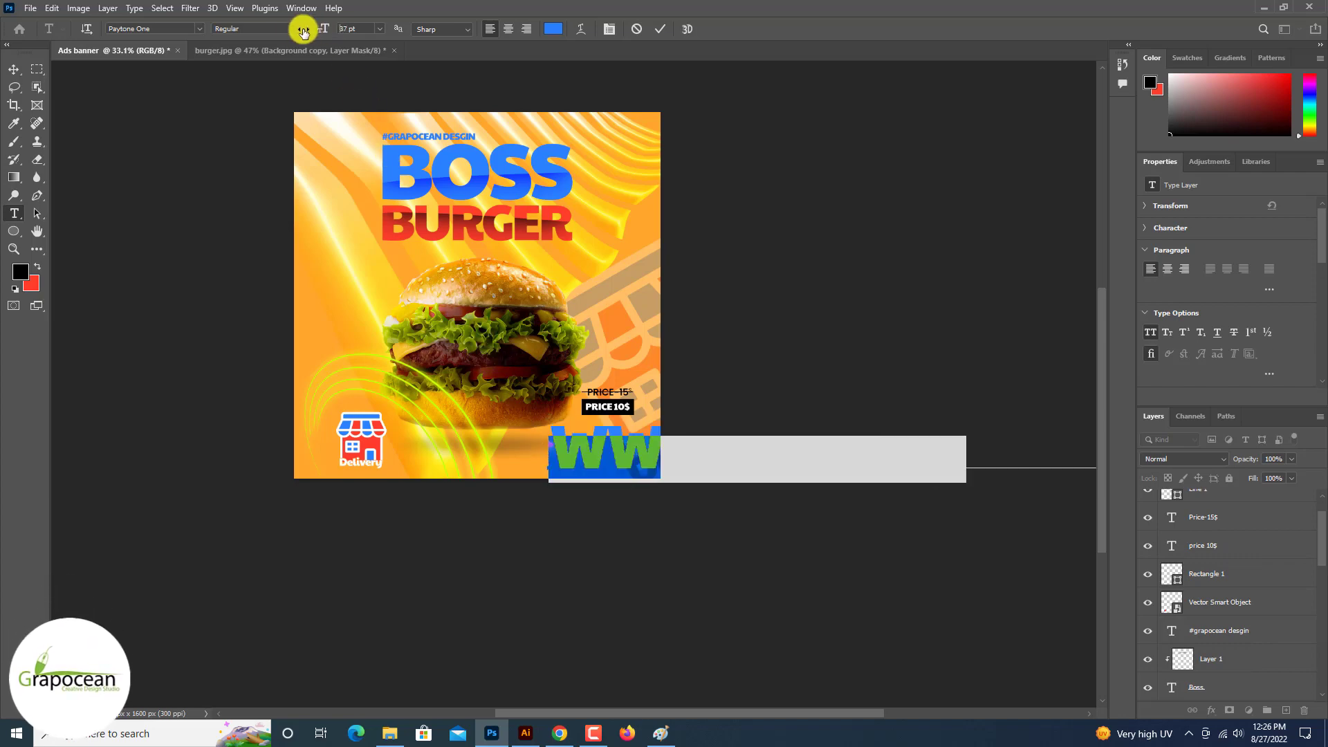
click(195, 27)
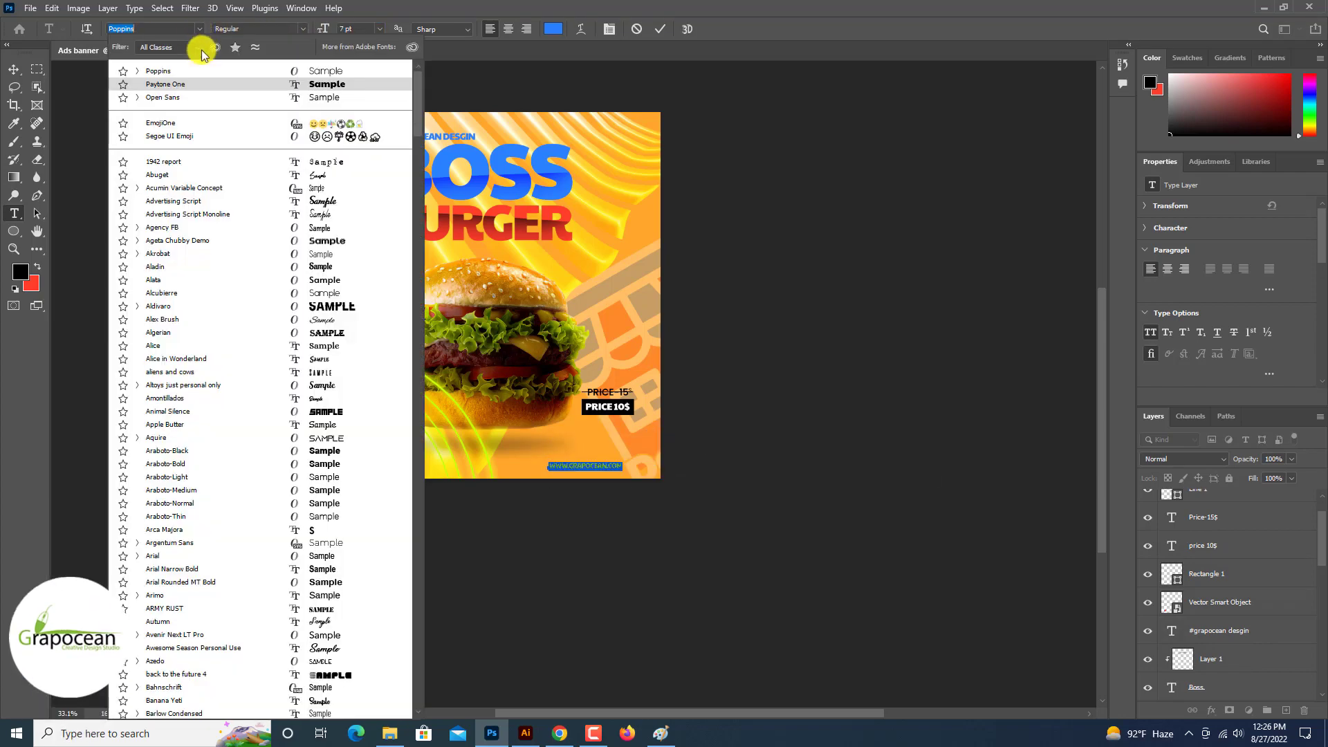
click(205, 74)
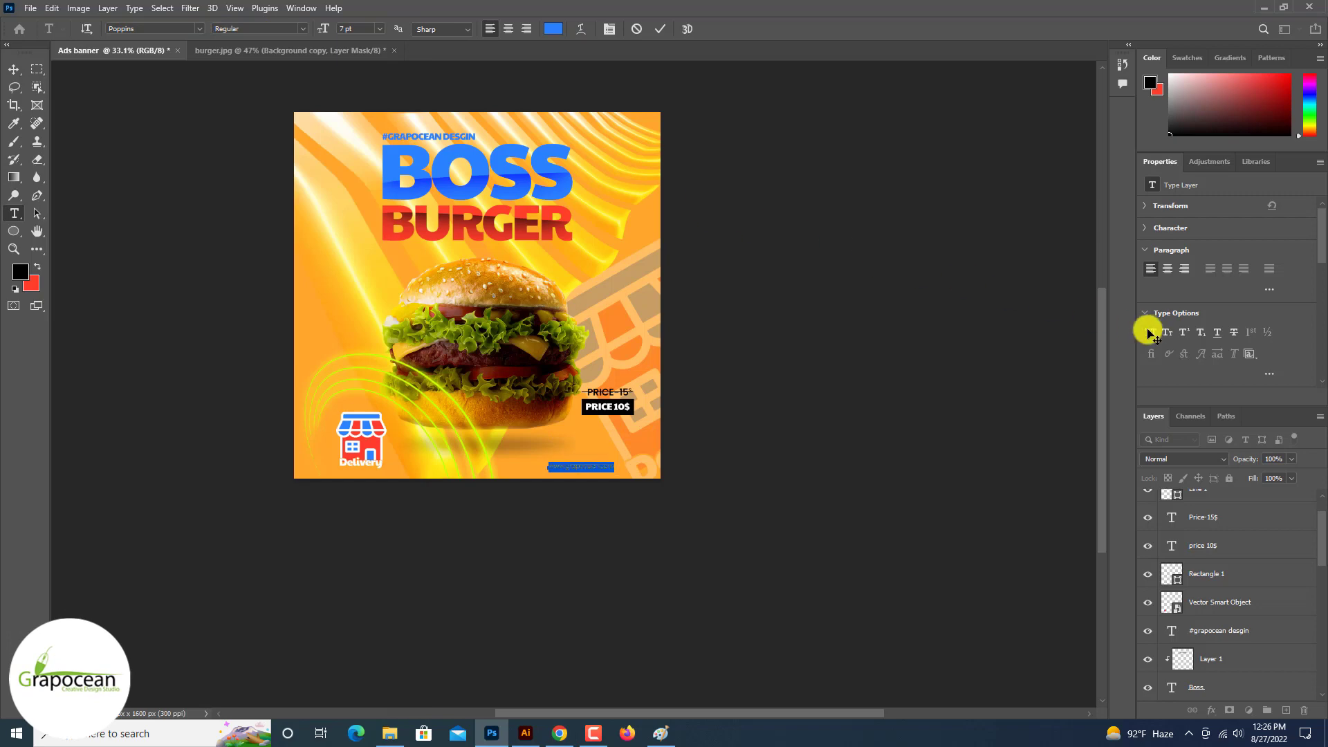
key(ctrl+plus)
key(ctrl+plus)
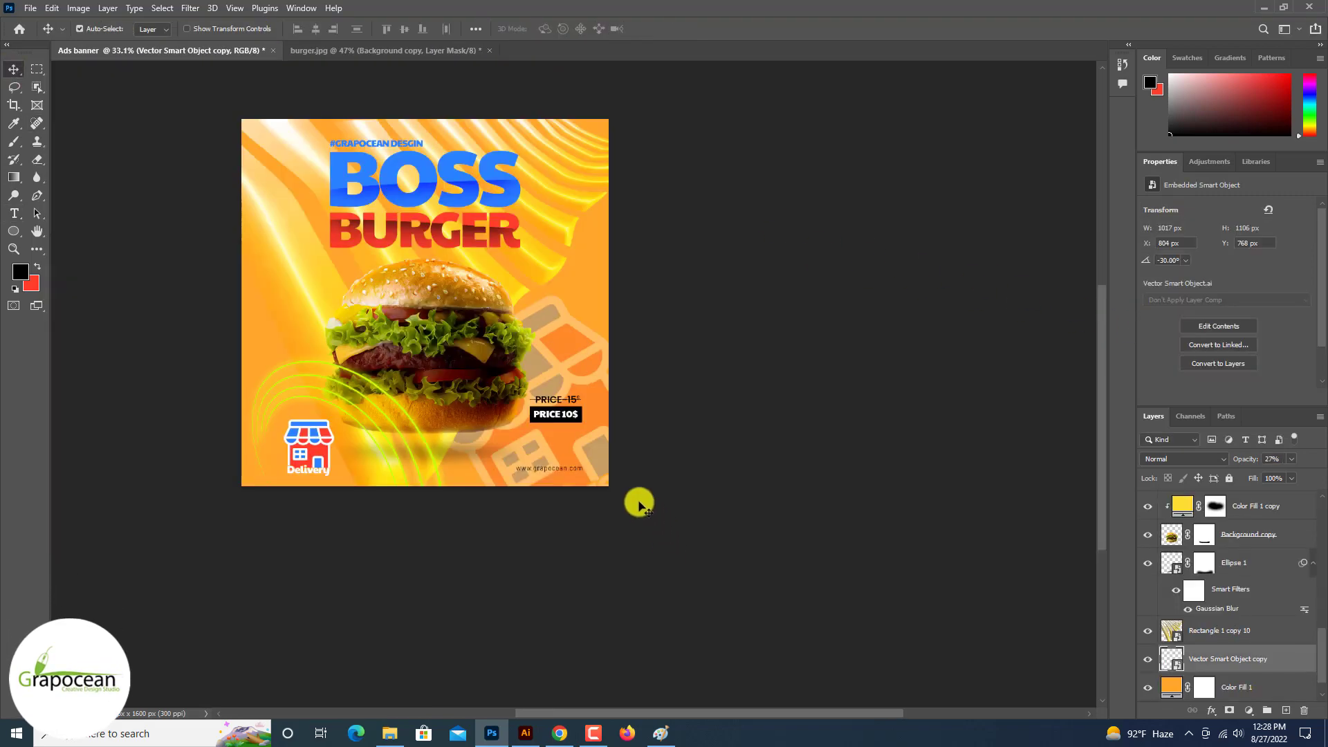
drag(586, 362, 666, 399)
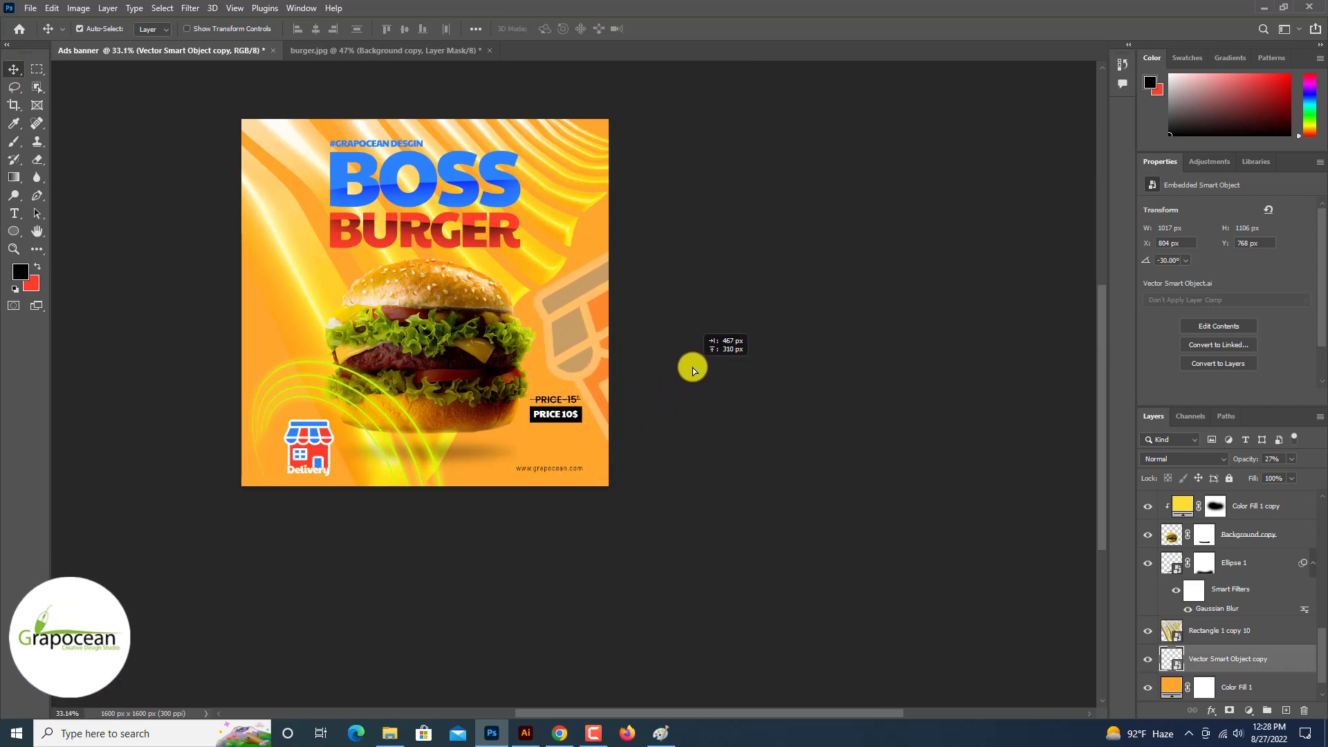
drag(666, 399, 688, 371)
click(659, 545)
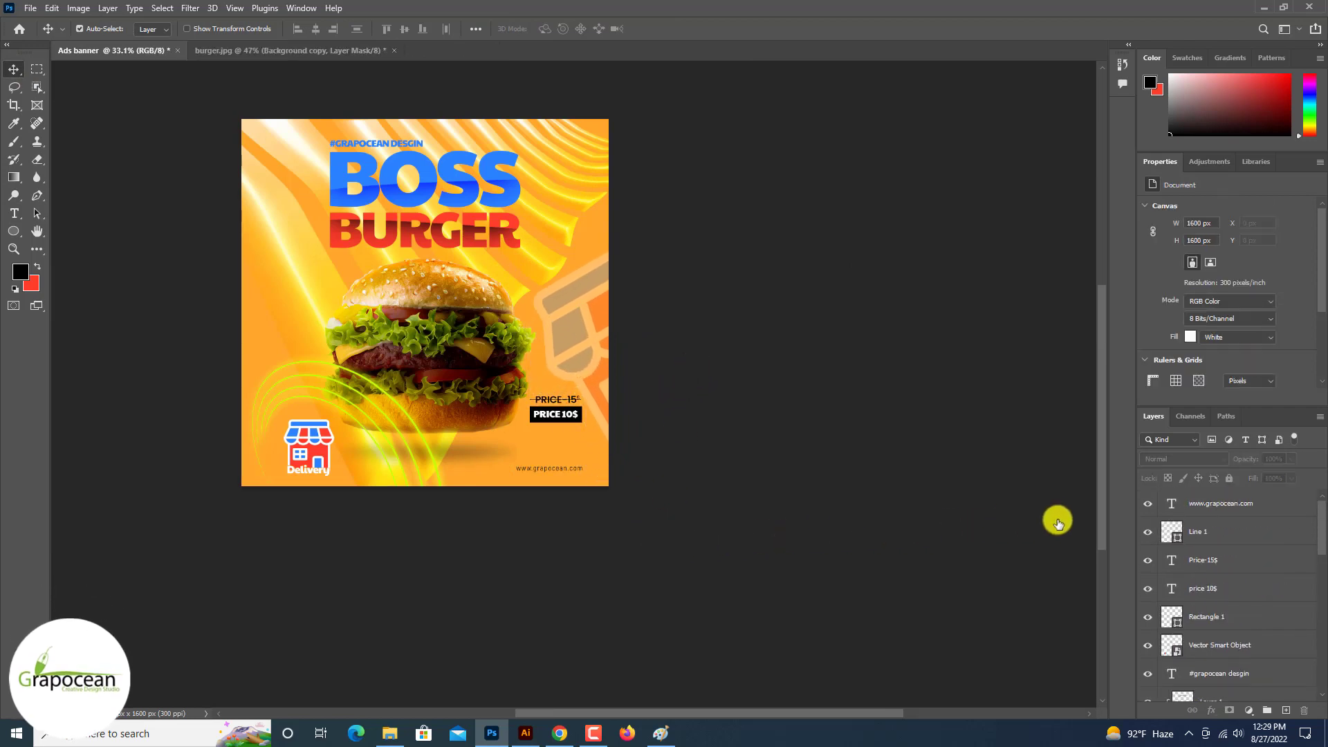
click(1253, 506)
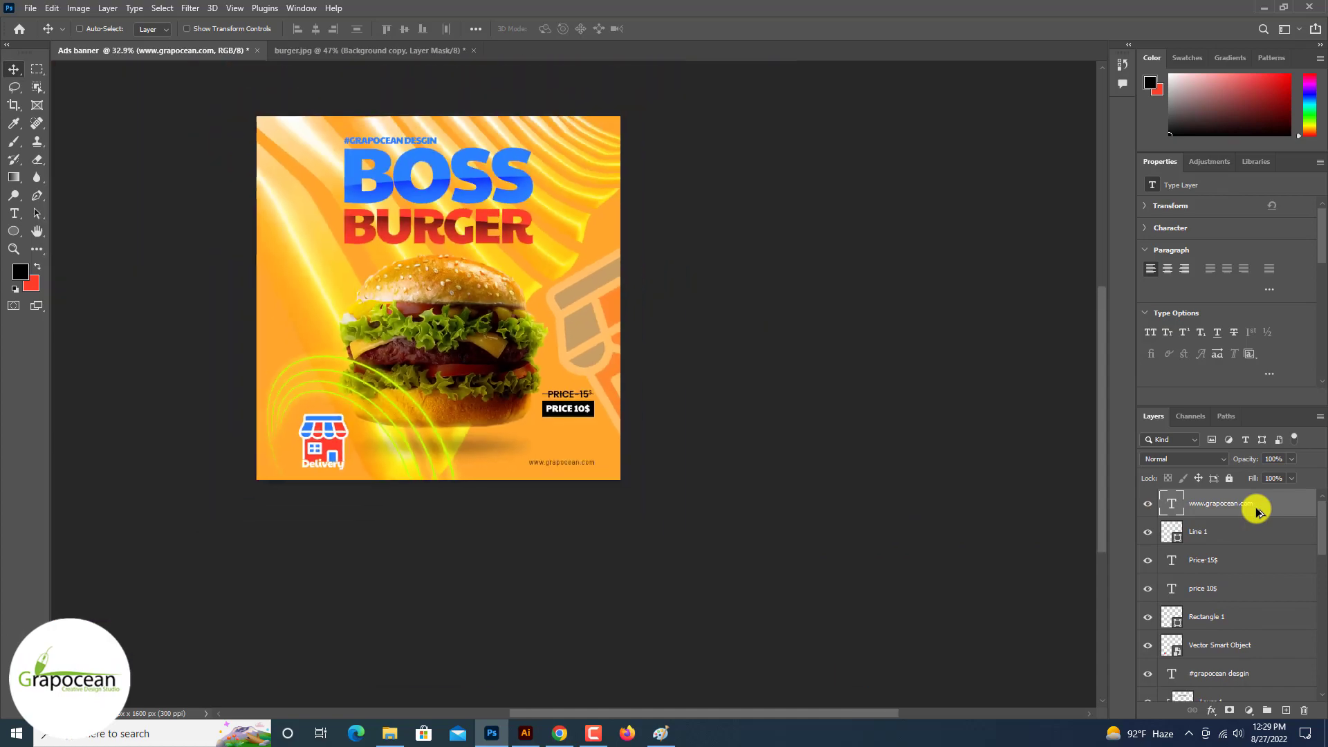